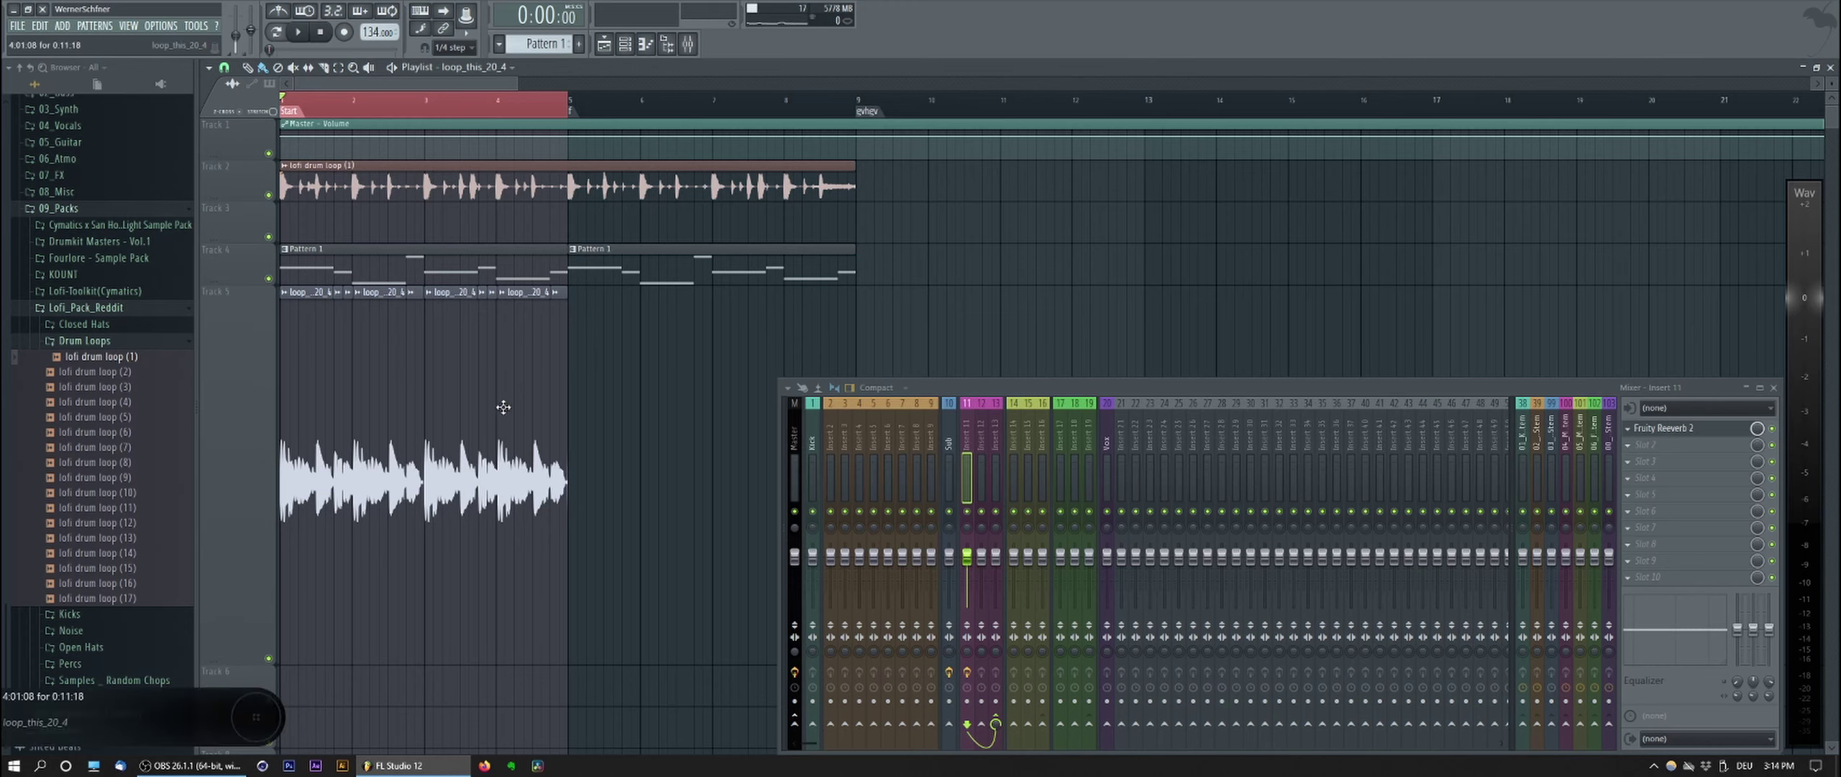
Step: Create an automation clip for the volume fader of mixer track Insert 11
double_click(375, 336)
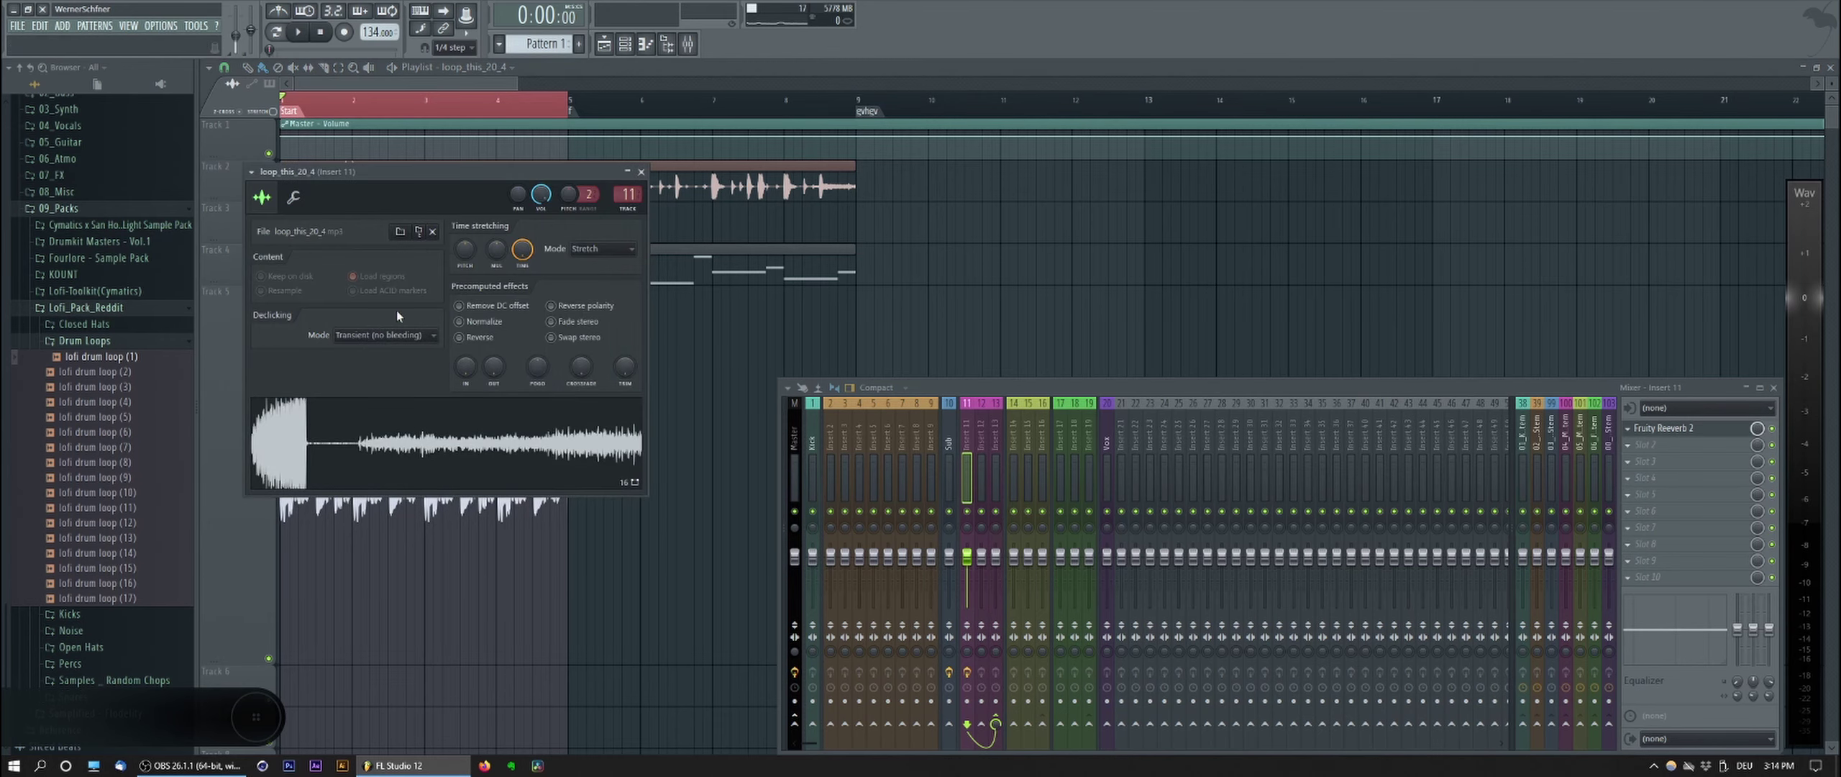
right_click(967, 558)
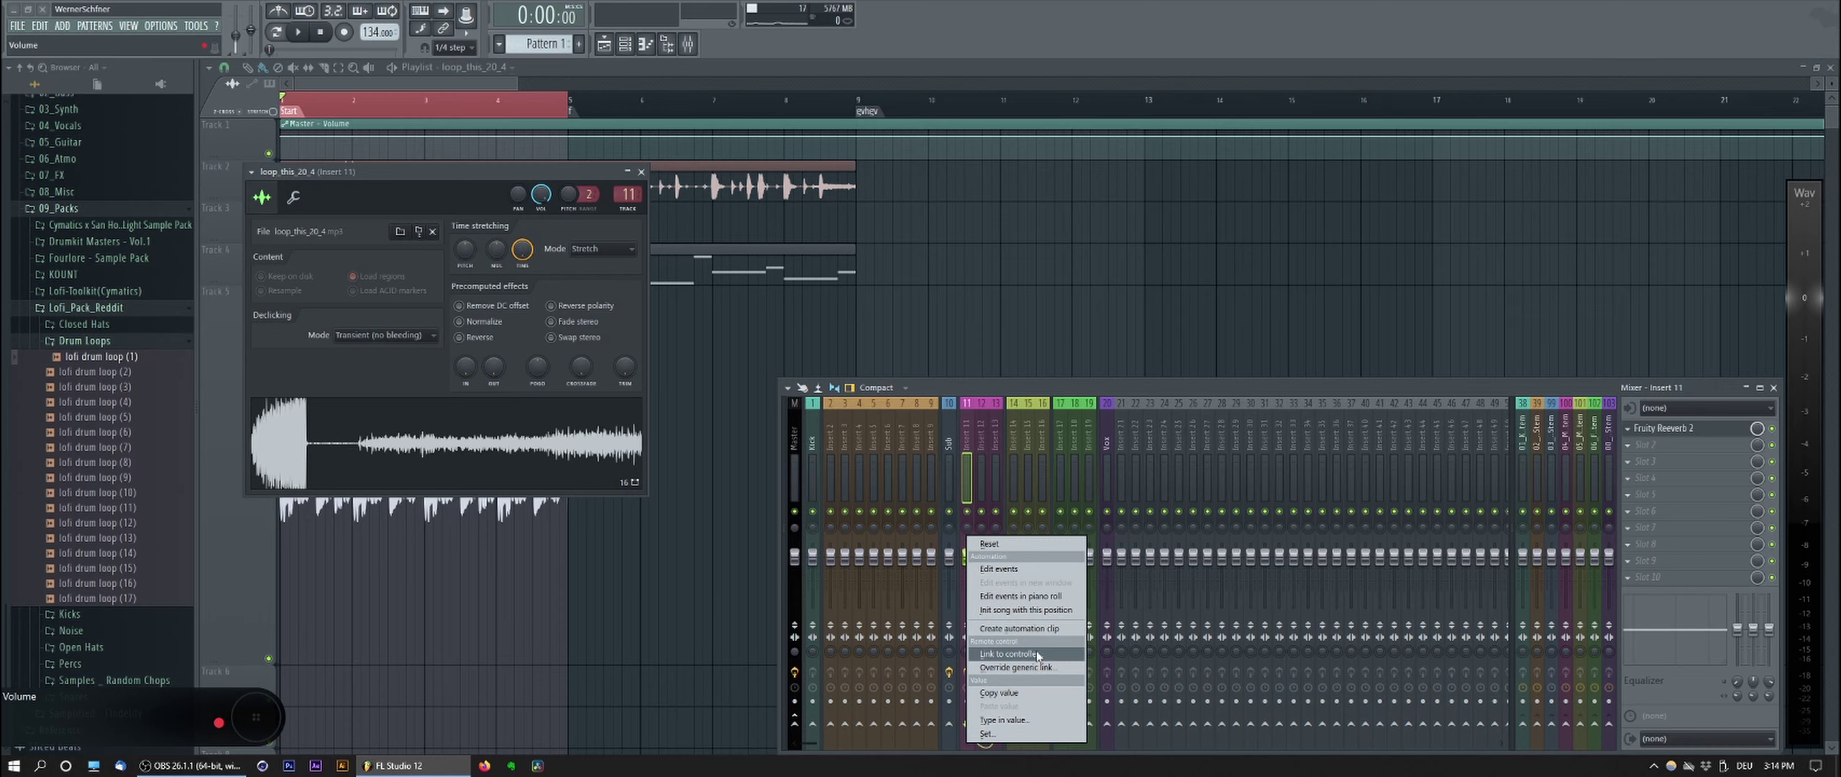
left_click(1019, 627)
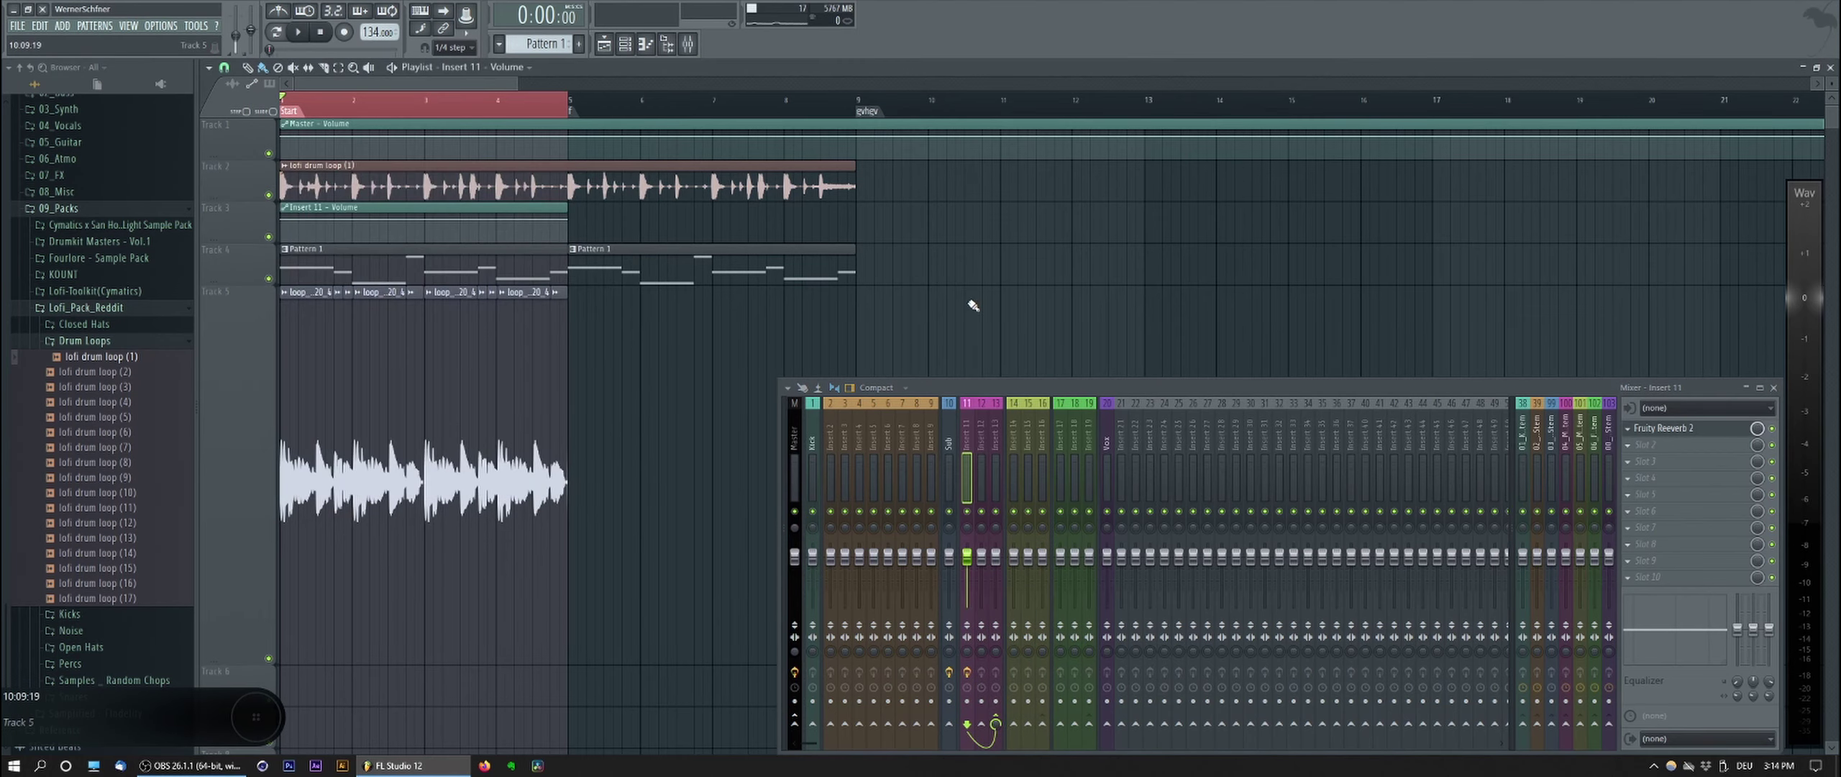
left_click(392, 236, "ctrl")
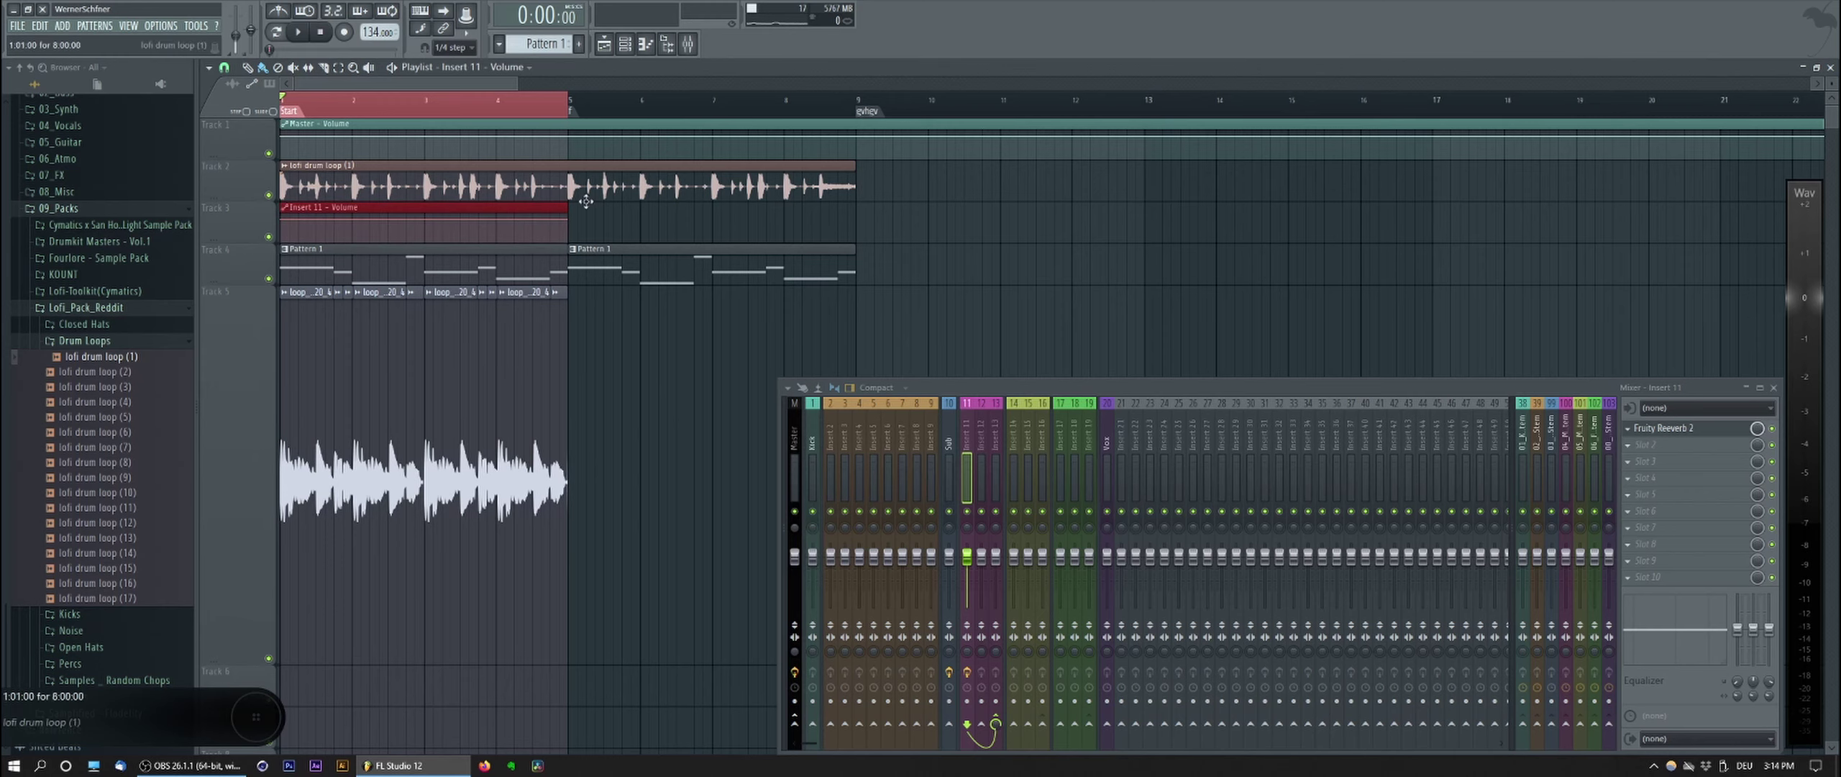
left_click(625, 227, "ctrl")
Step: Shape the Insert 11 volume clip to start at zero, hold until late in bar 1, and ramp up to full level early in bar 2
scroll(331, 211, "up", 6)
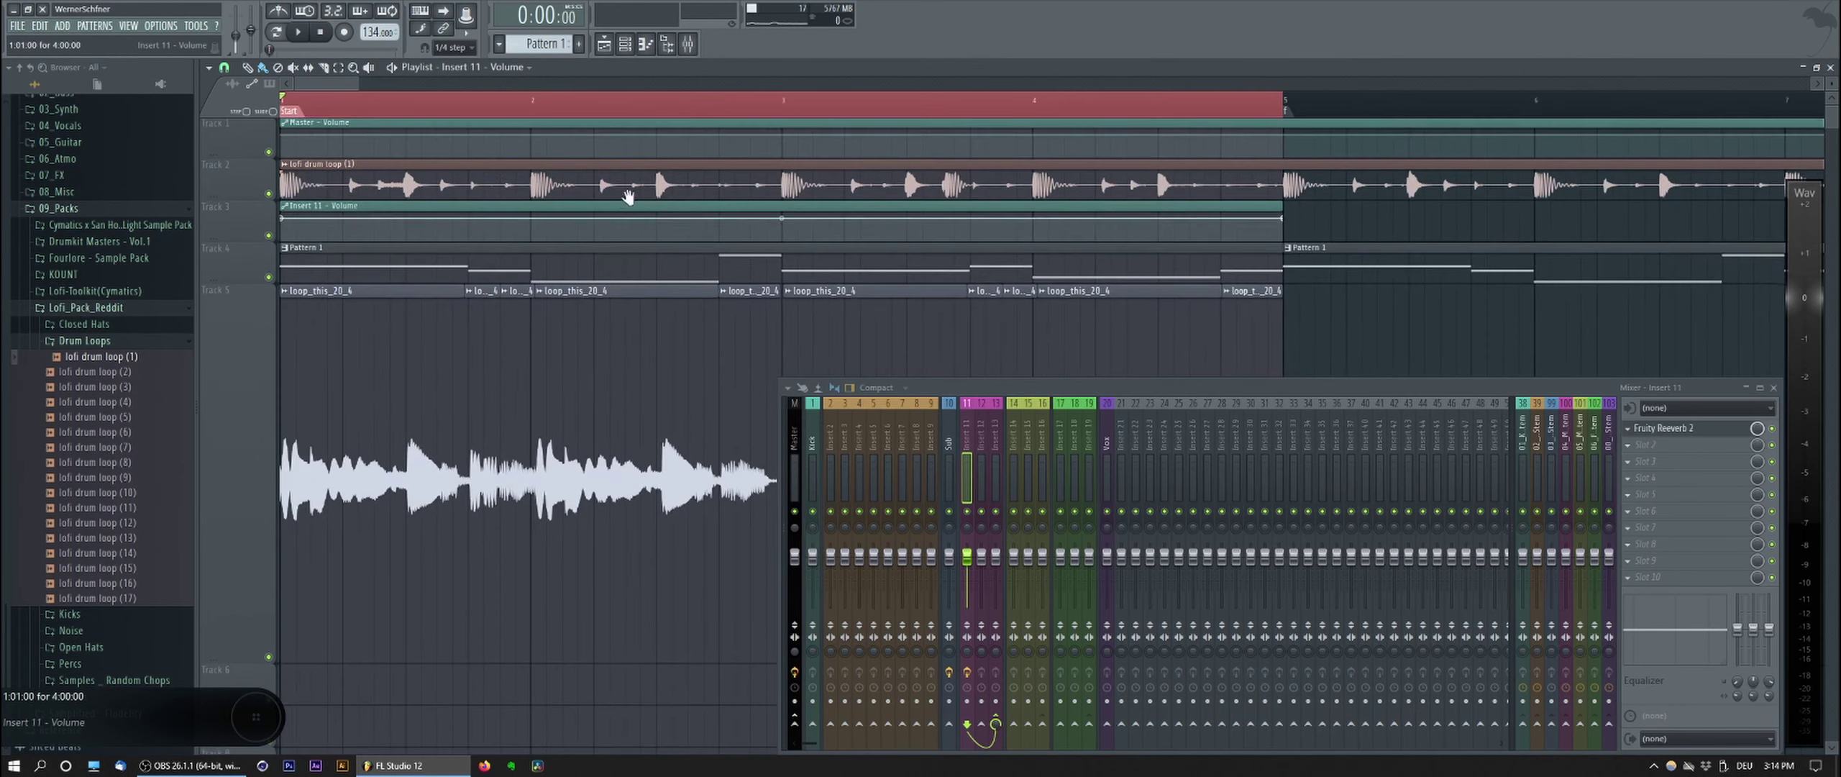
scroll(319, 243, "up", 5)
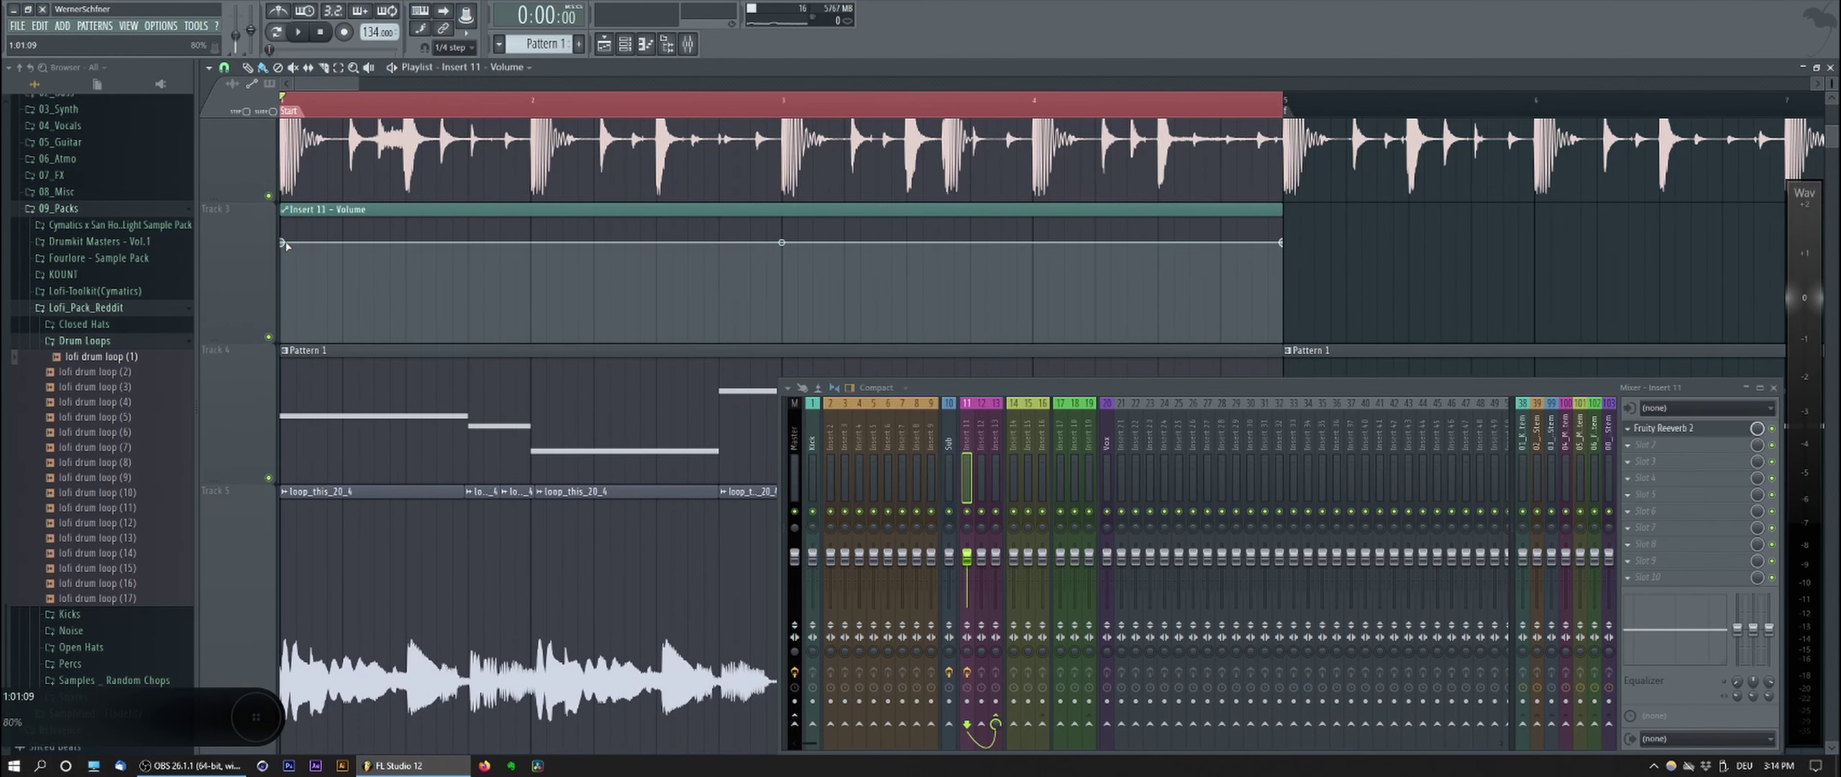
right_click(311, 243)
left_click_drag(282, 243, 285, 349)
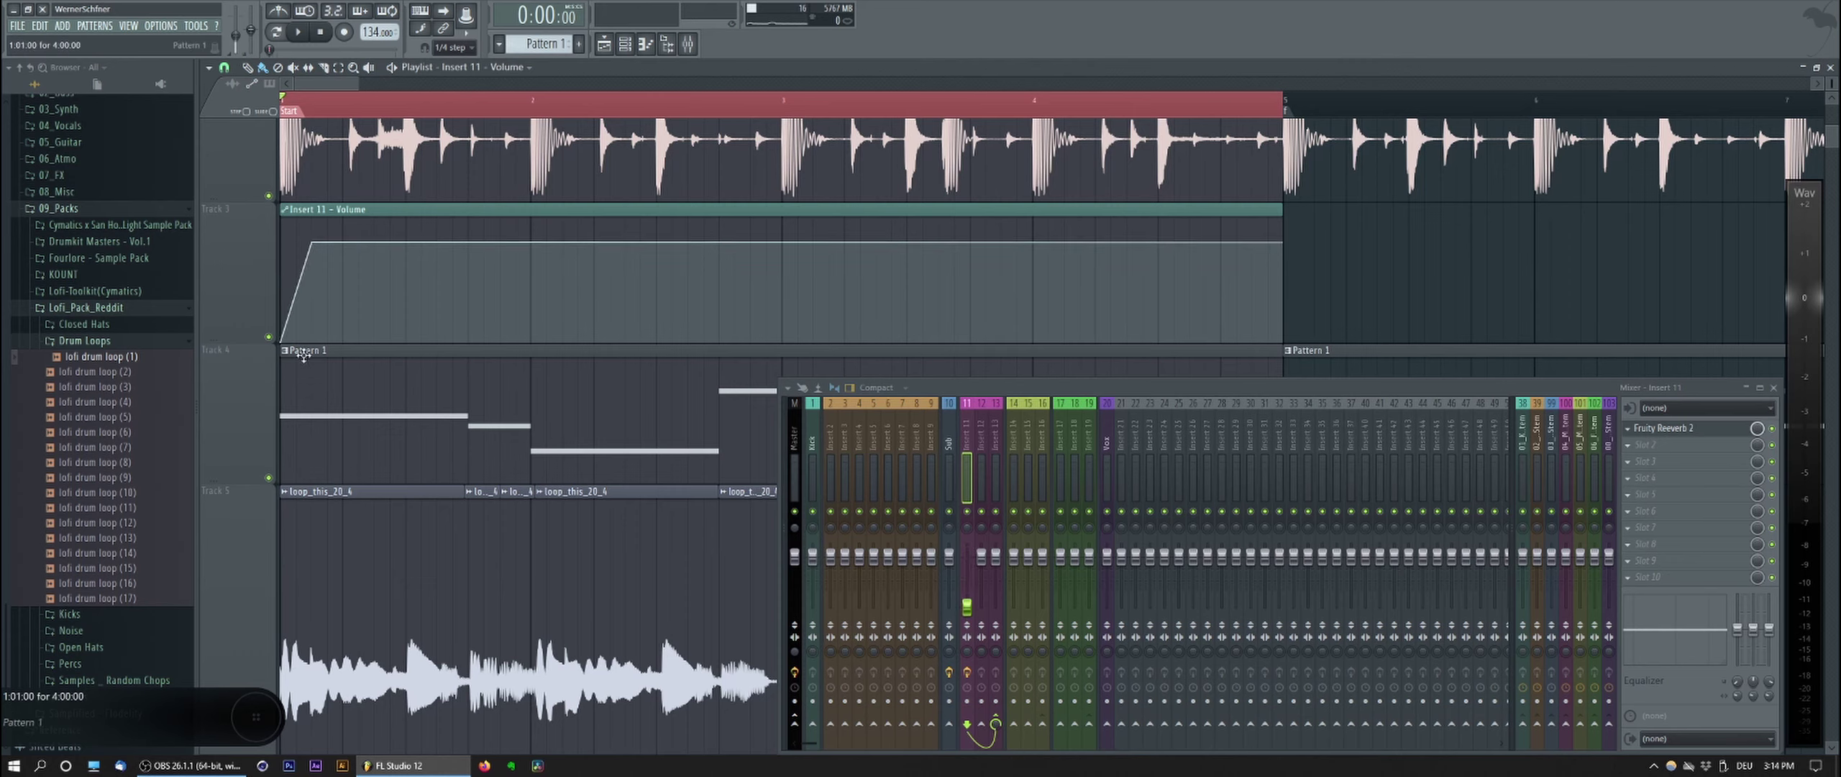
left_click_drag(311, 242, 605, 243)
right_click(354, 318)
left_click_drag(354, 318, 467, 367)
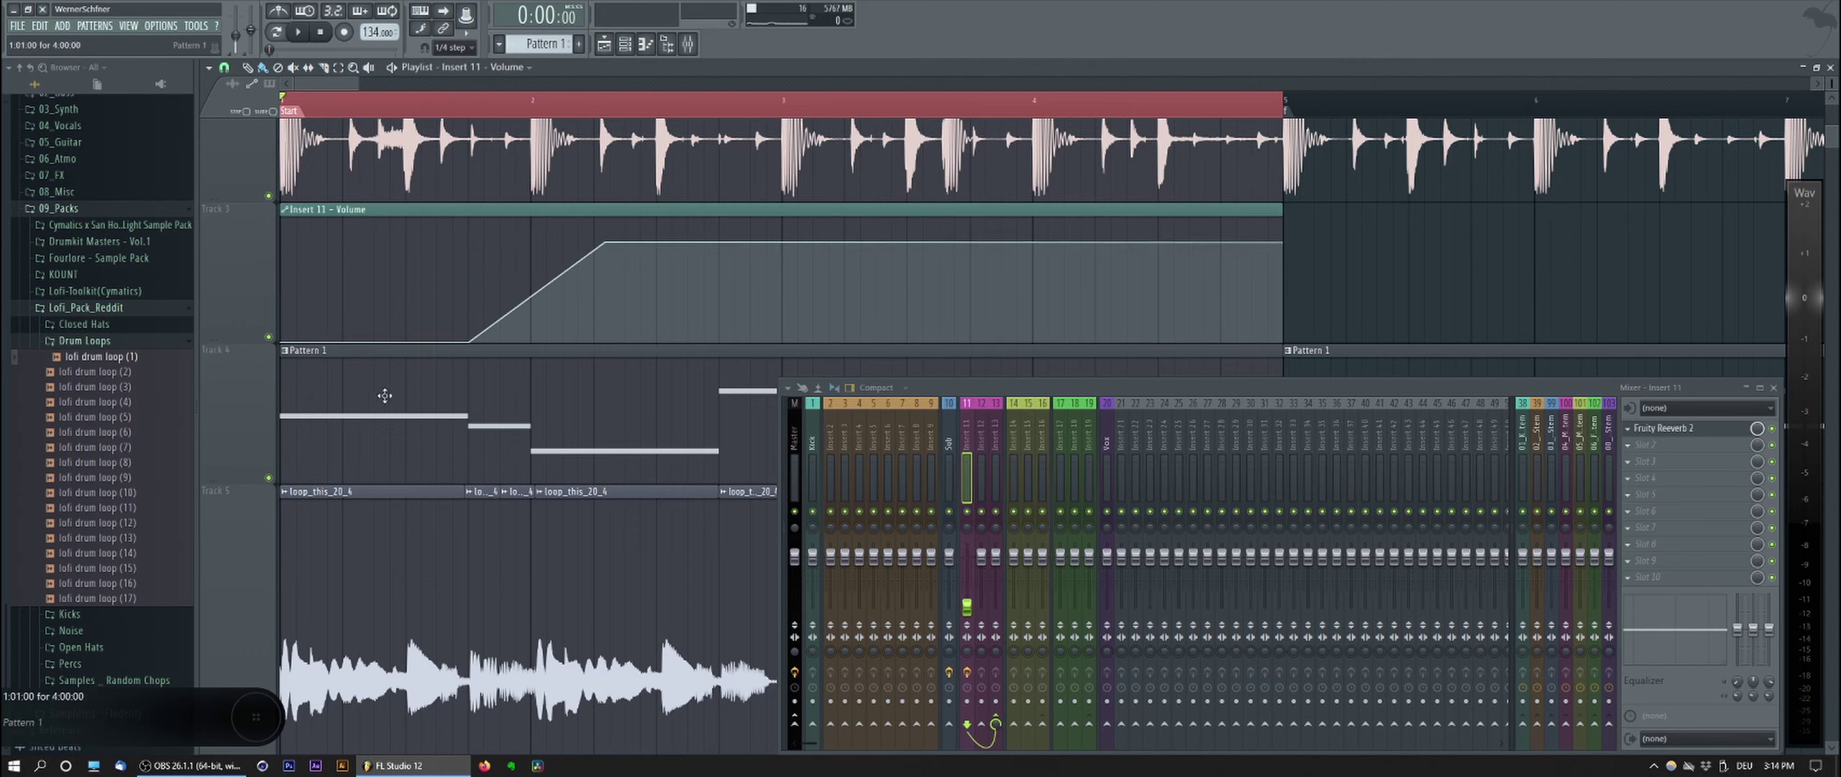
Step: Play the loop to check how the volume ramp moves the Insert 11 fader and affects the looped samples
key("space")
key("space")
left_click_drag(571, 576, 321, 584)
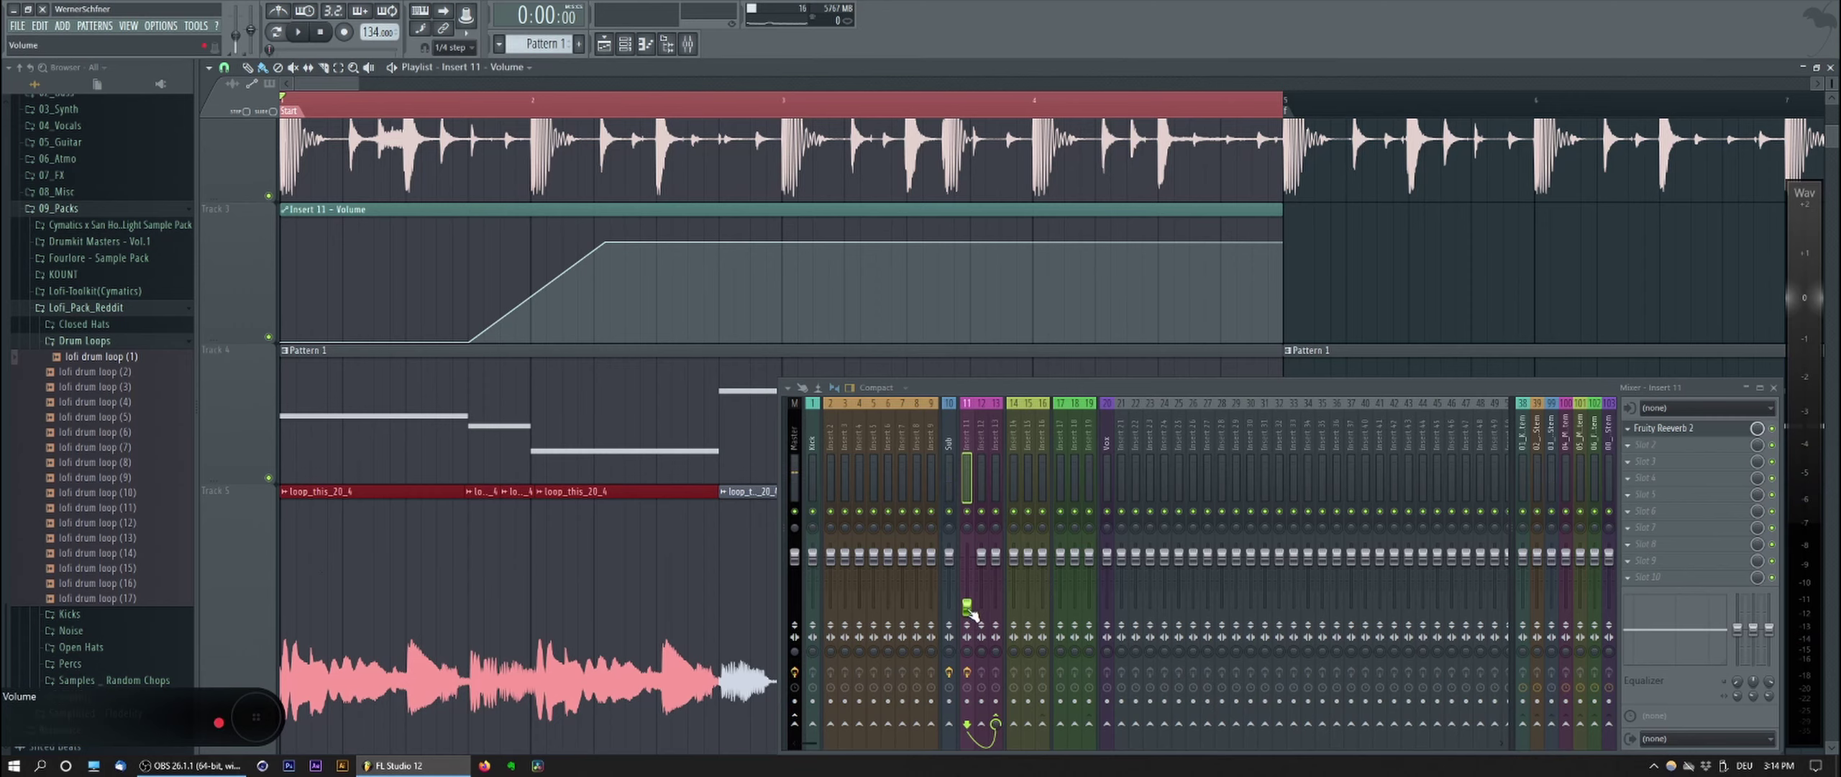
left_click(1213, 369, "ctrl")
left_click(794, 255, "ctrl")
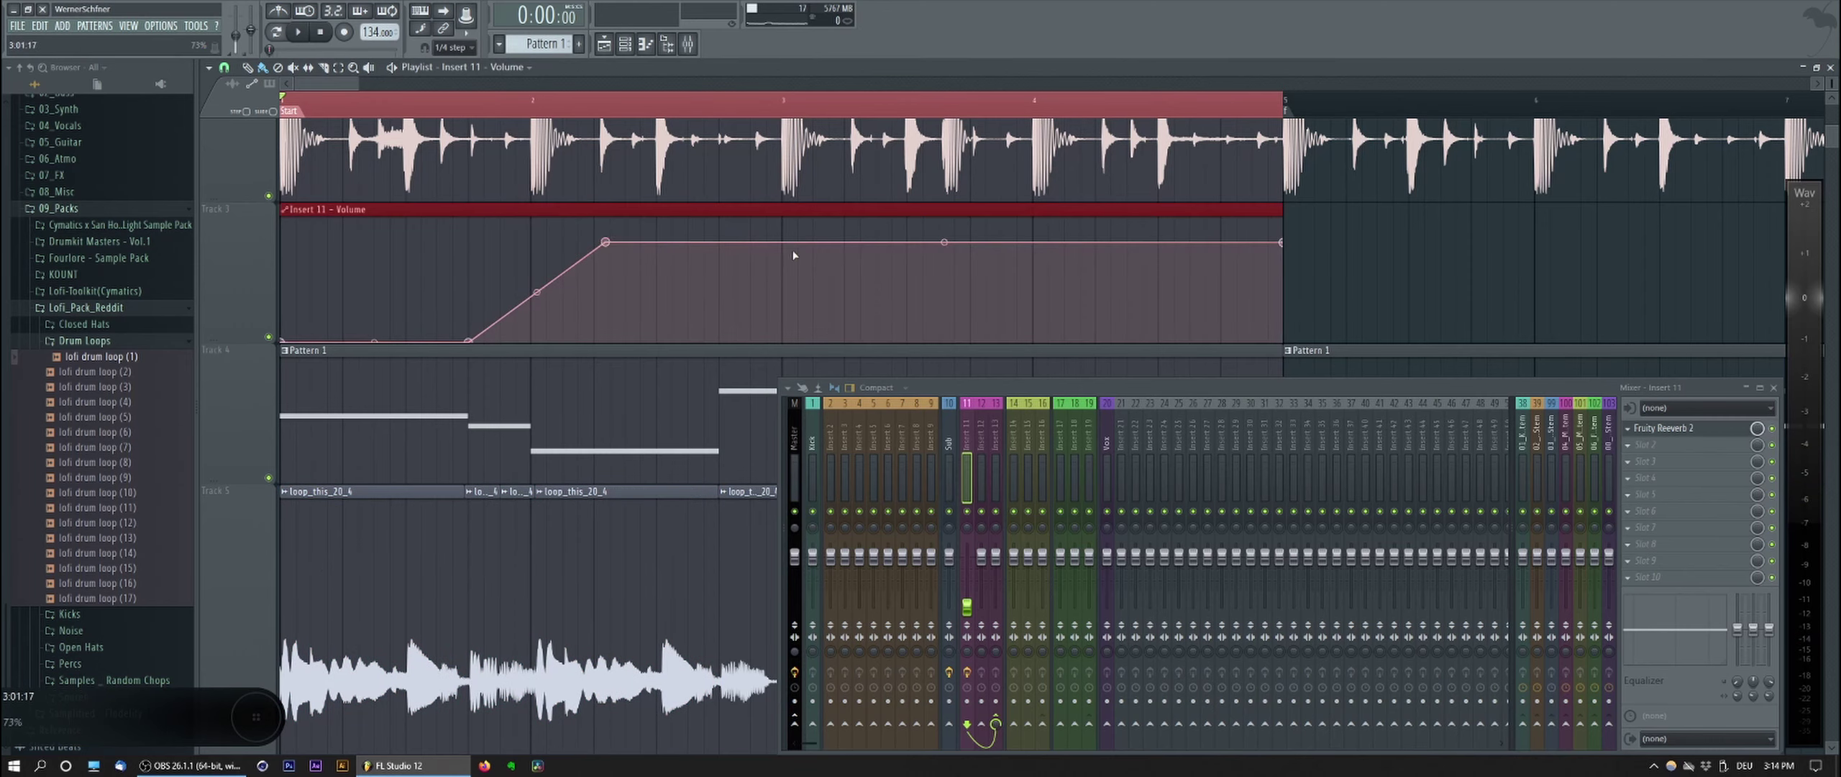
left_click(1288, 317, "ctrl")
key("space")
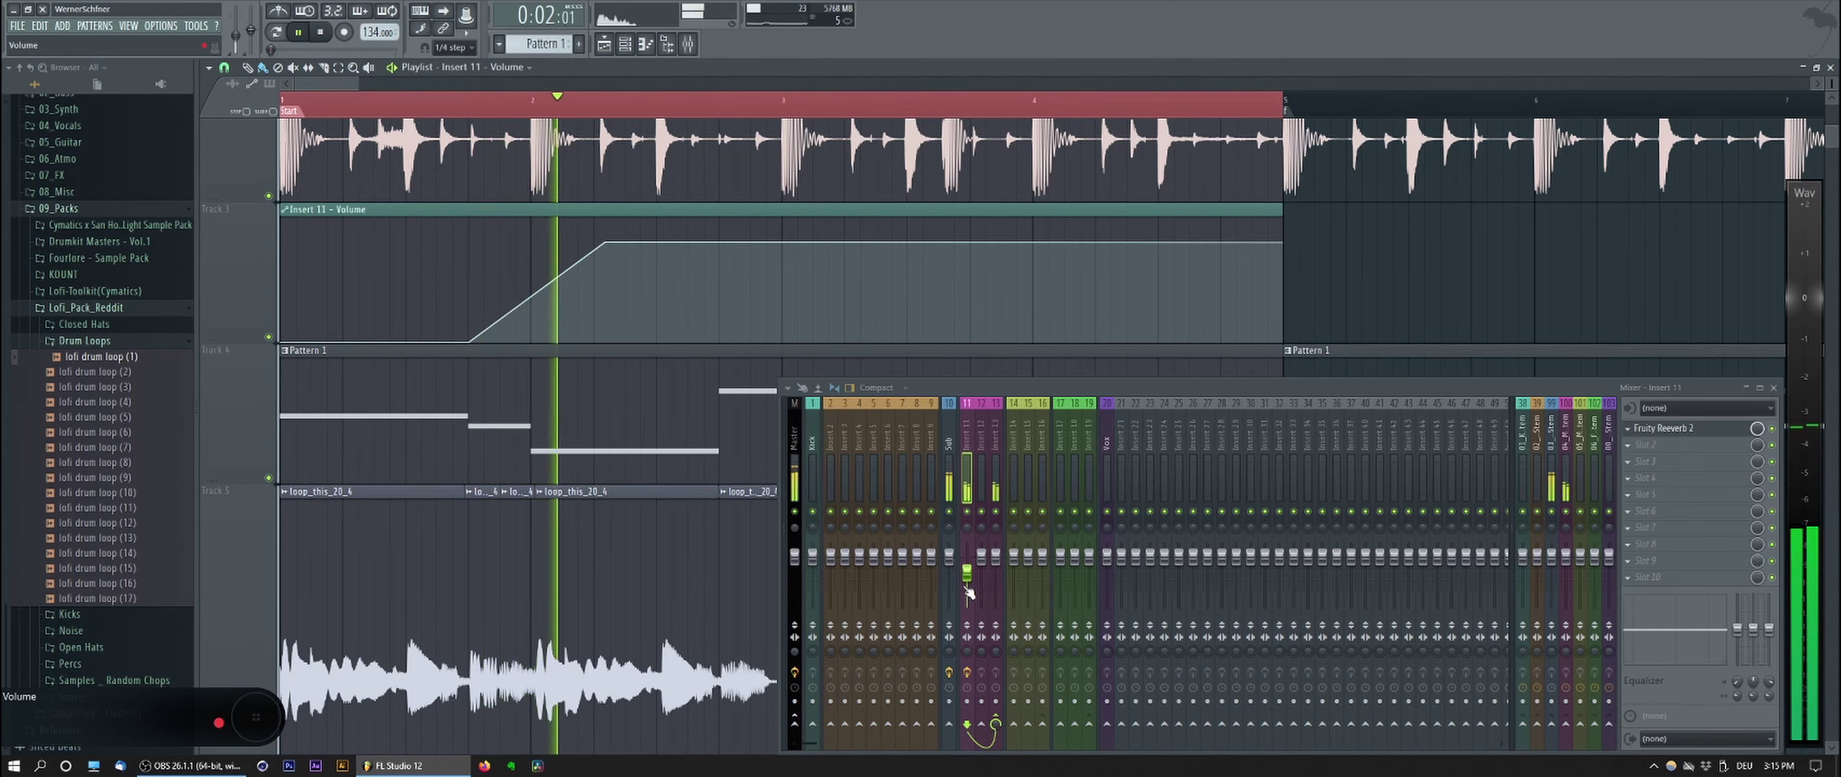
key("space")
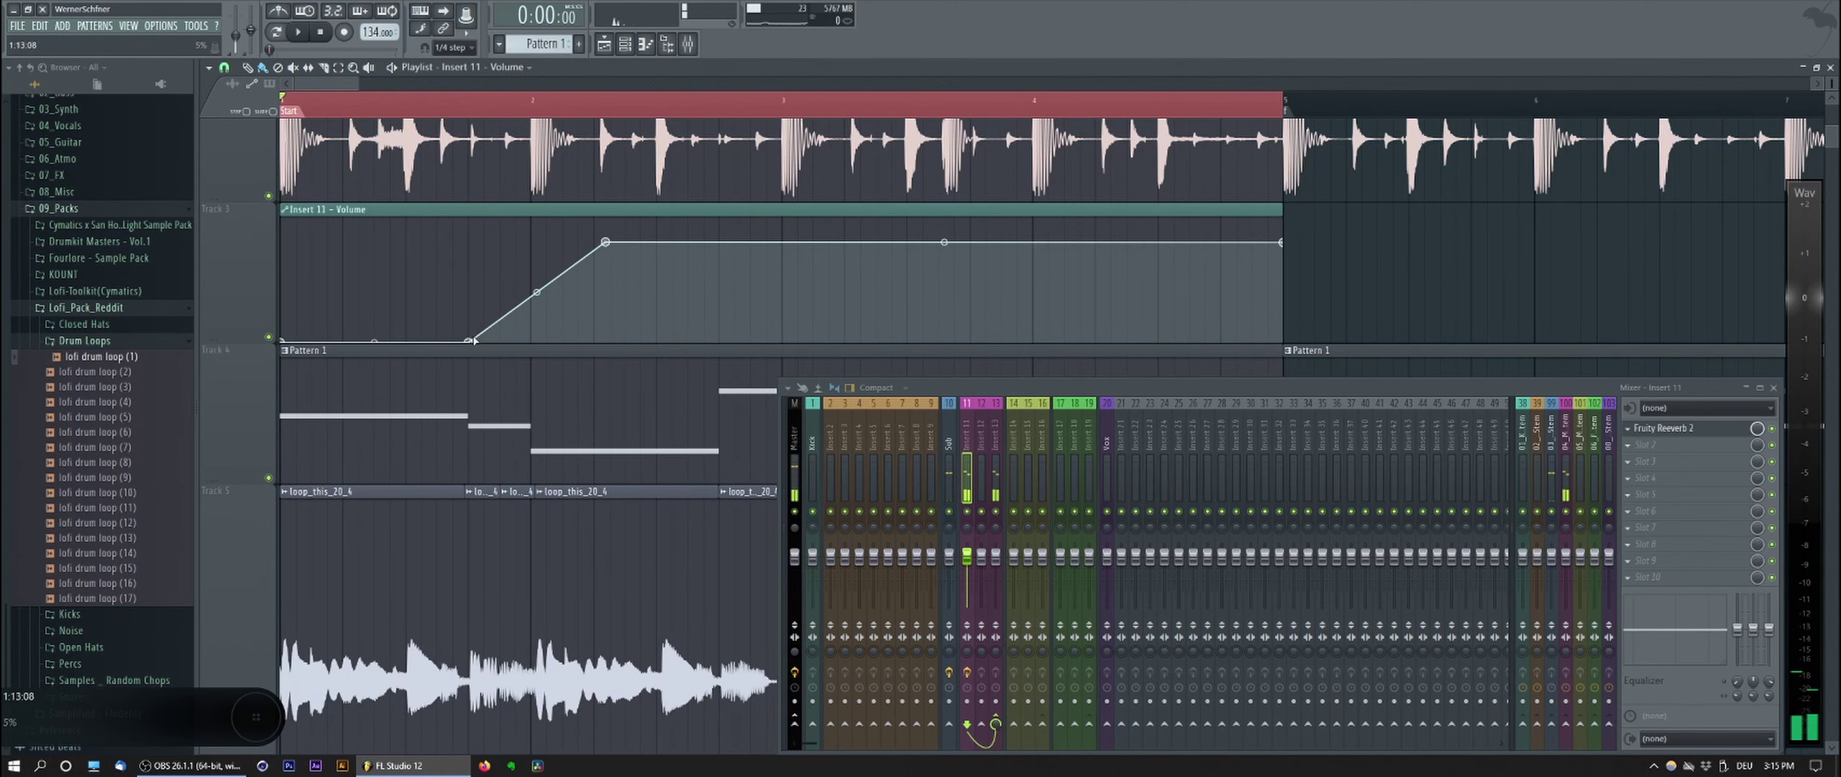
Step: Reshape the volume automation into a short, upward-curved rise under the first kick, with its start point raised above zero
left_click_drag(471, 343, 282, 342)
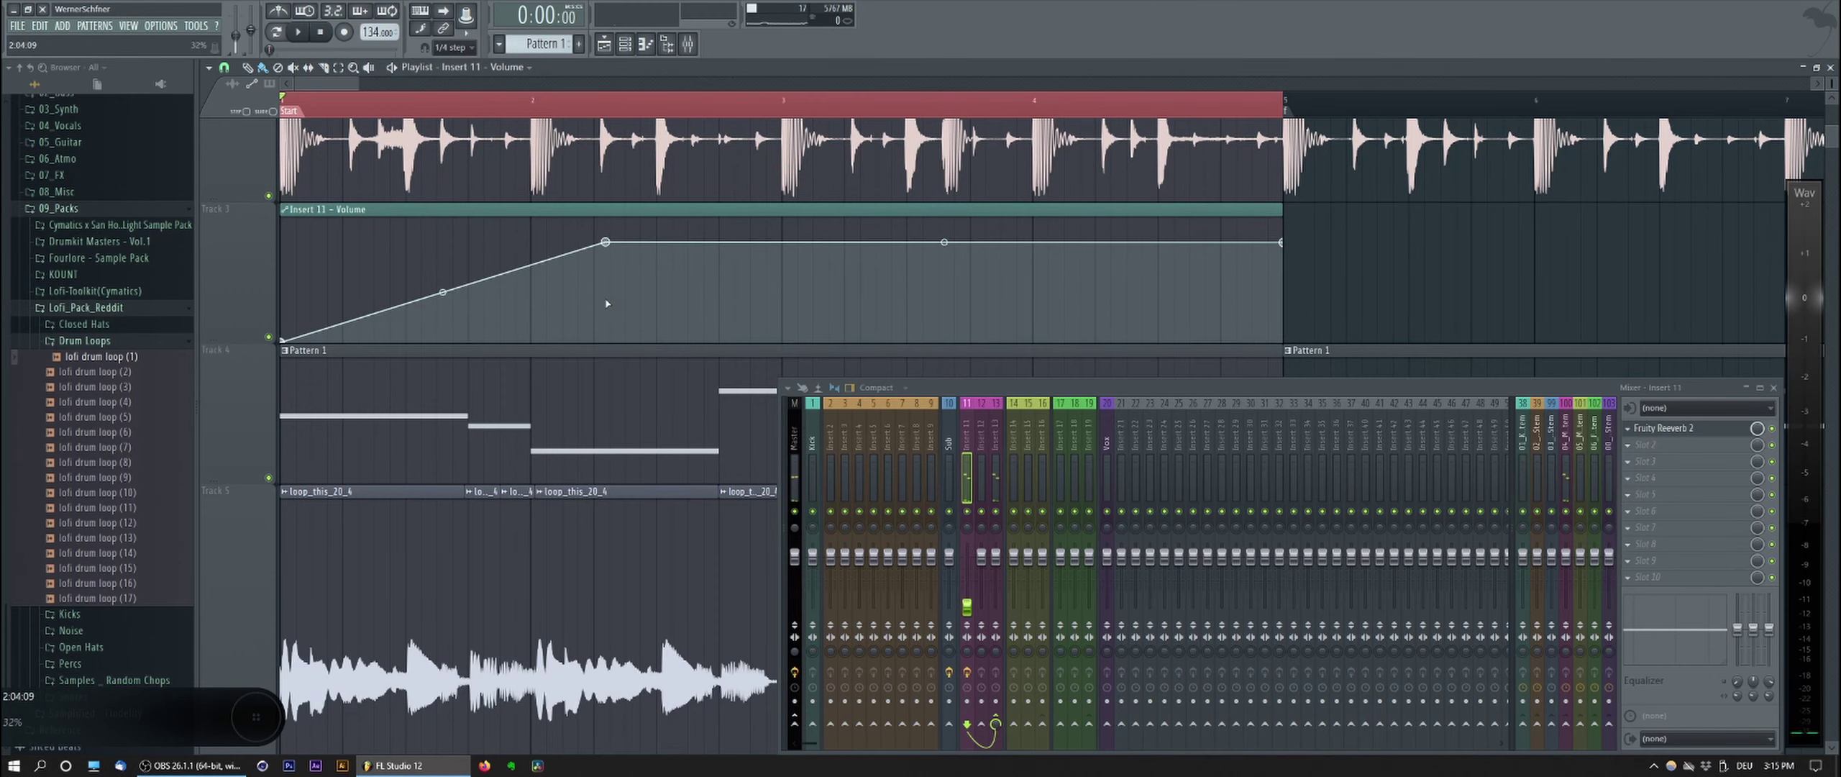
left_click_drag(606, 242, 307, 242)
scroll(324, 261, "up", 2)
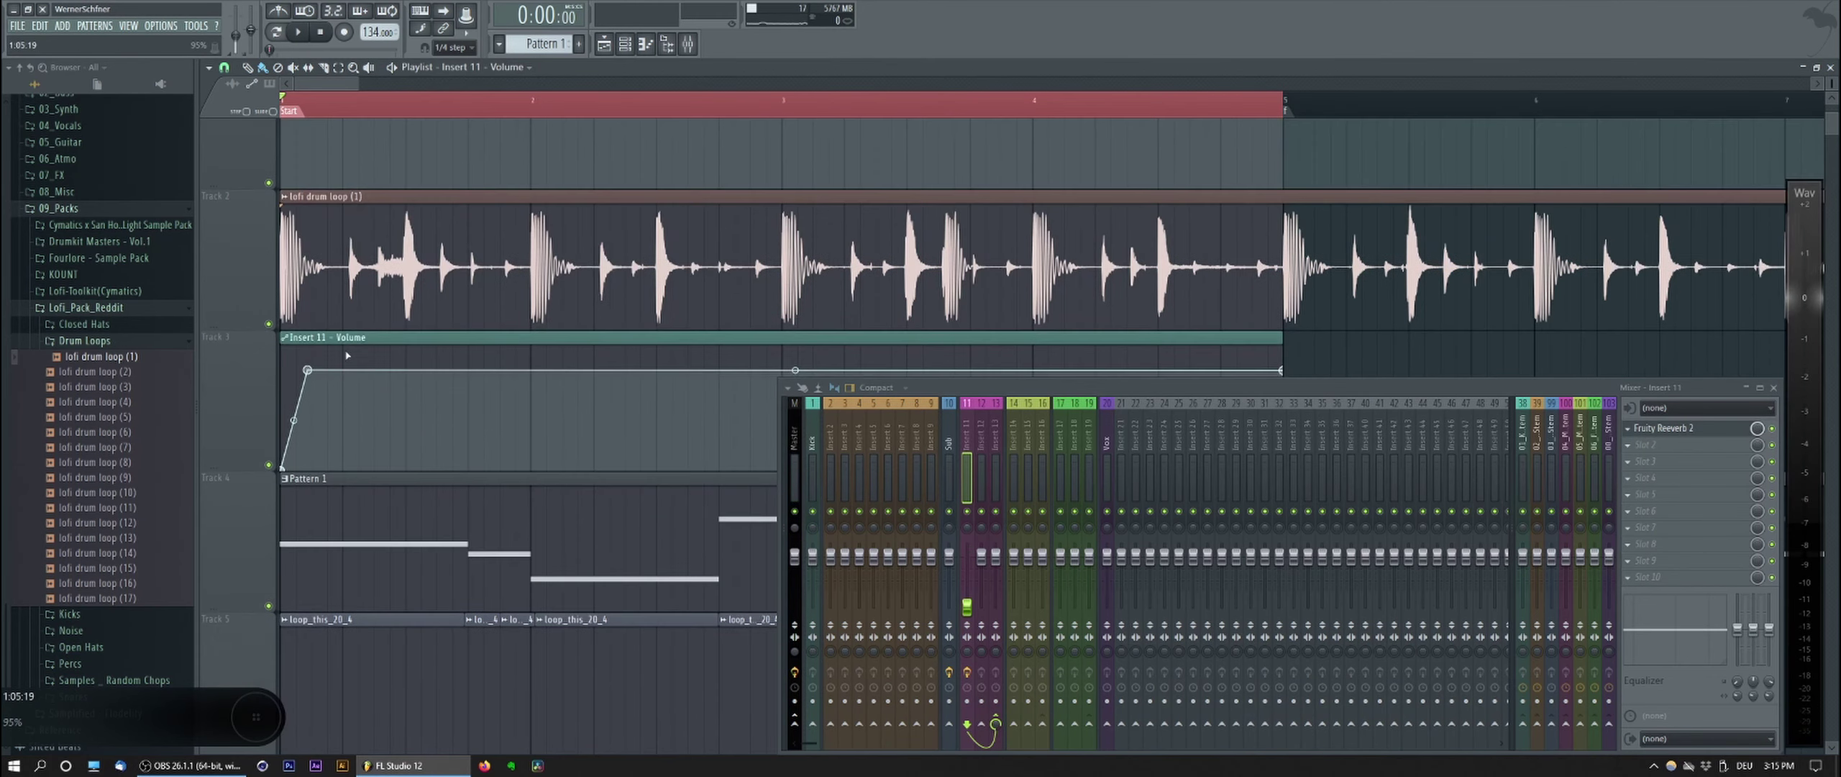
left_click_drag(293, 419, 293, 403)
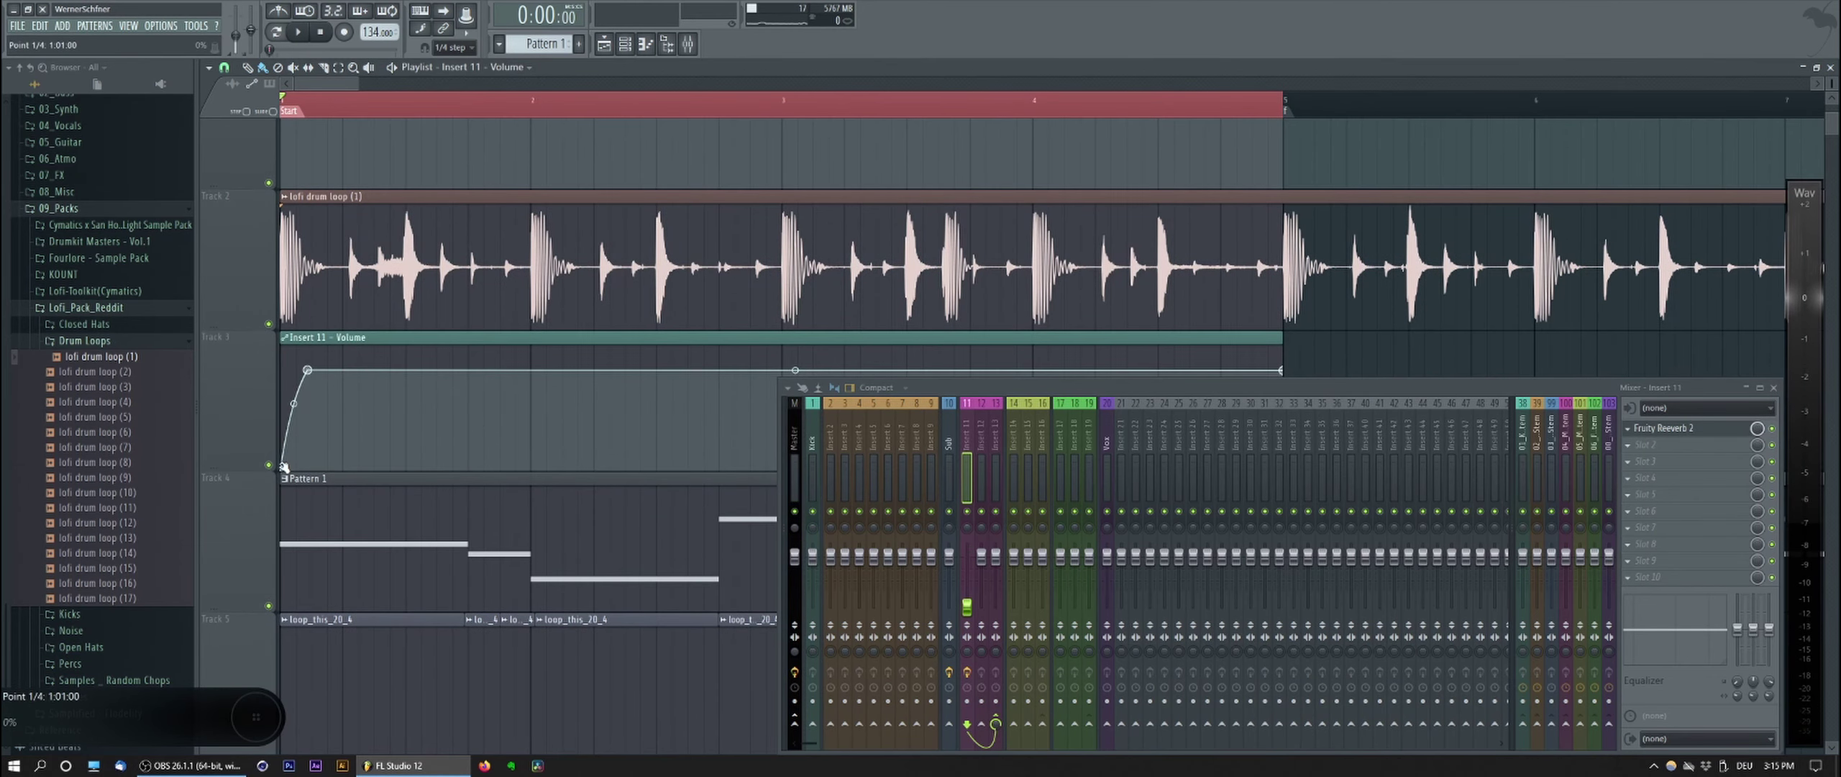
left_click_drag(282, 468, 283, 447)
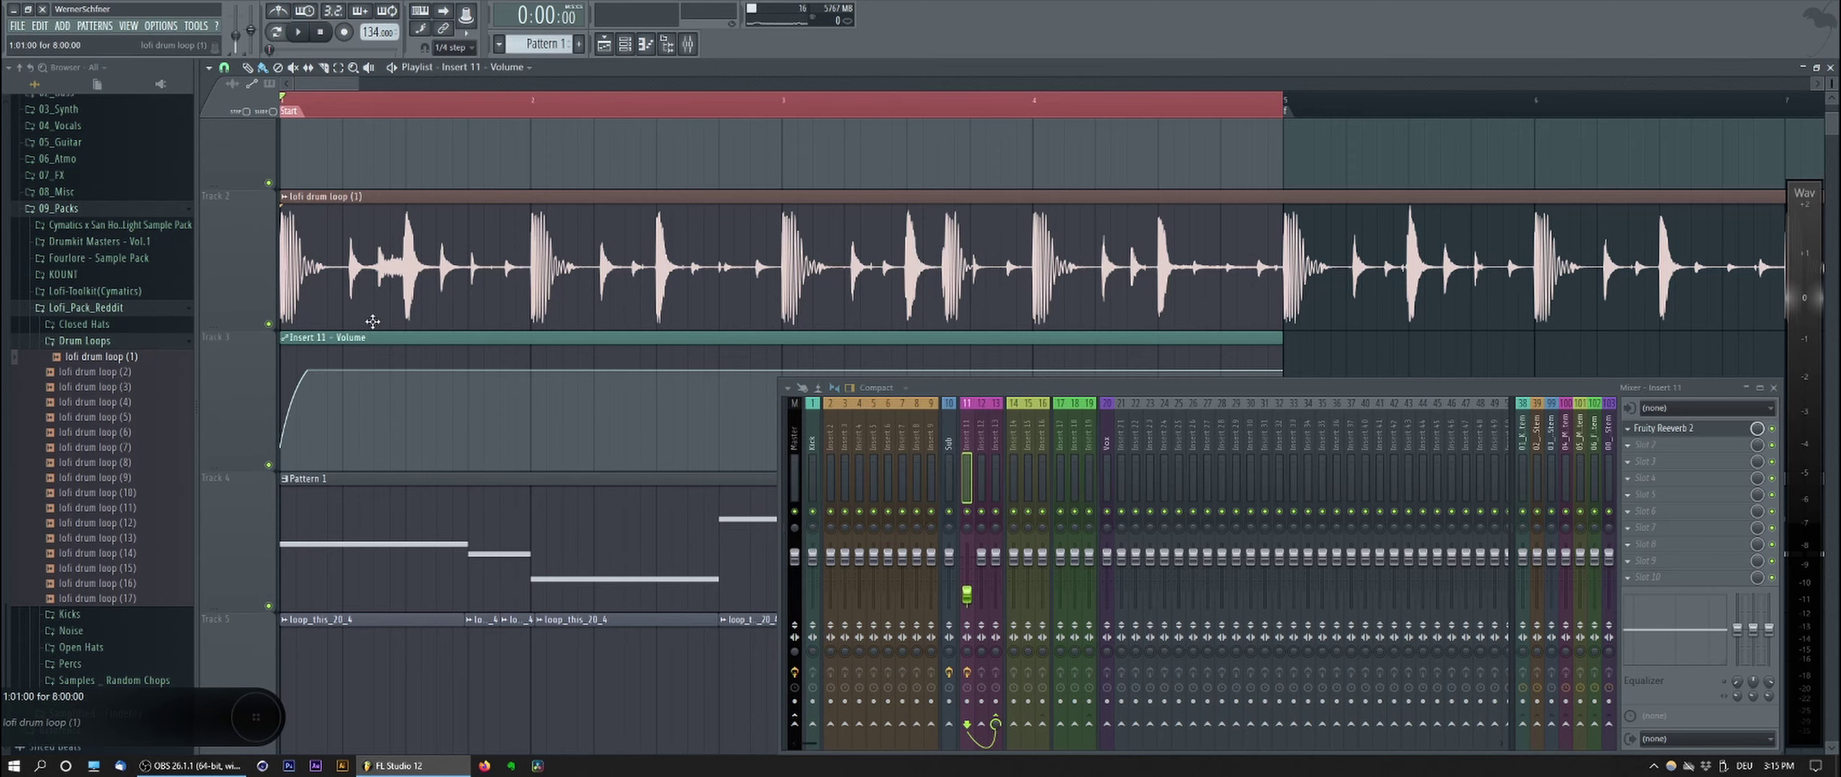
left_click(432, 356)
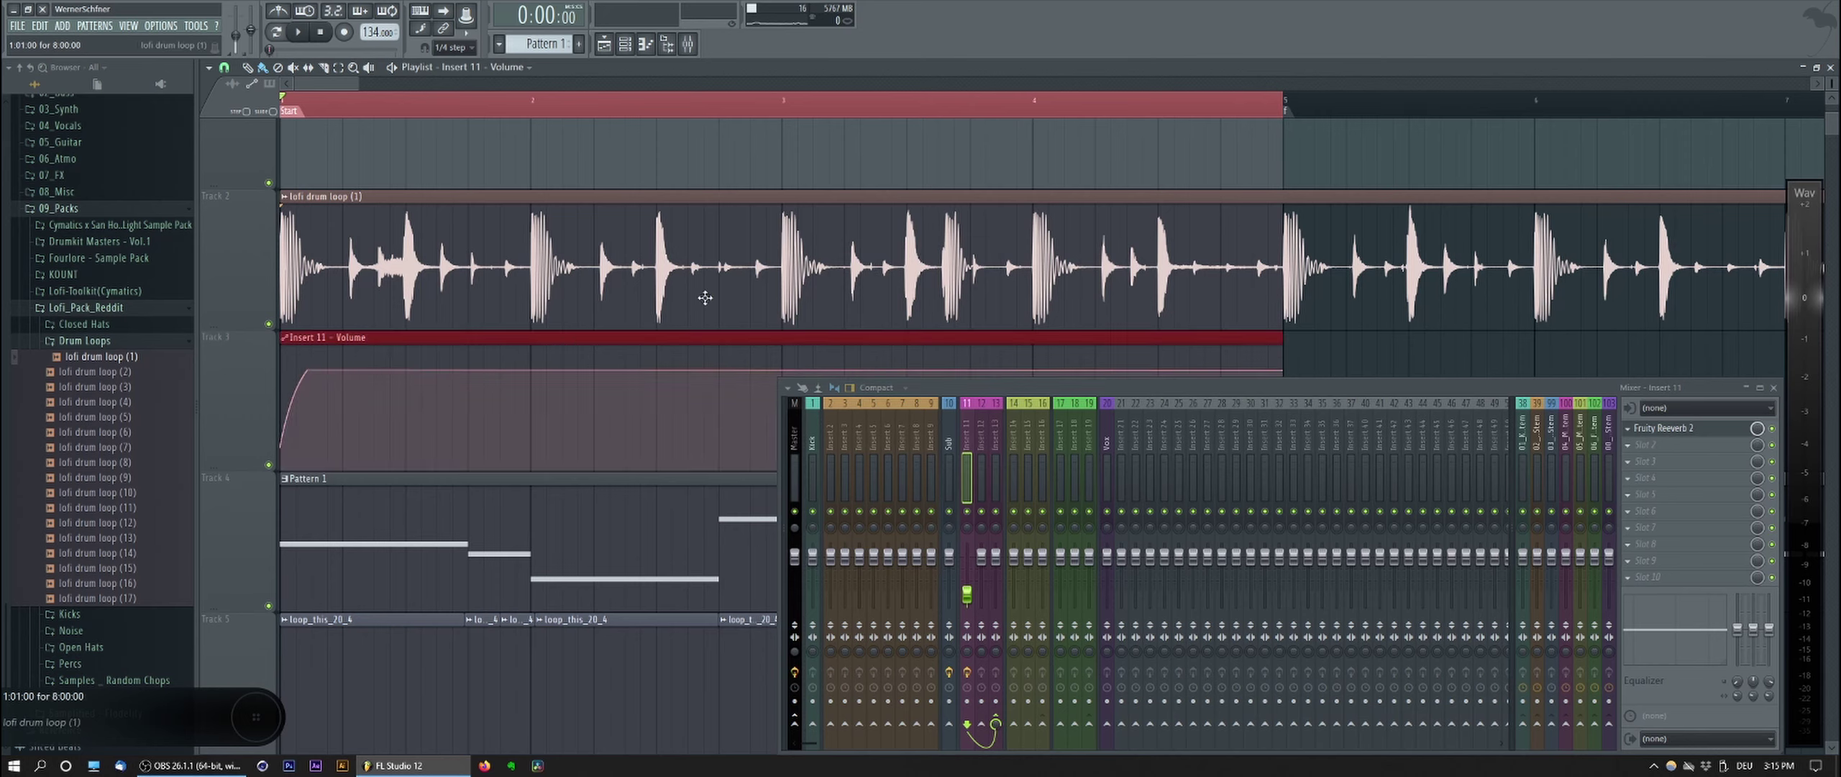
left_click(1339, 361, "ctrl")
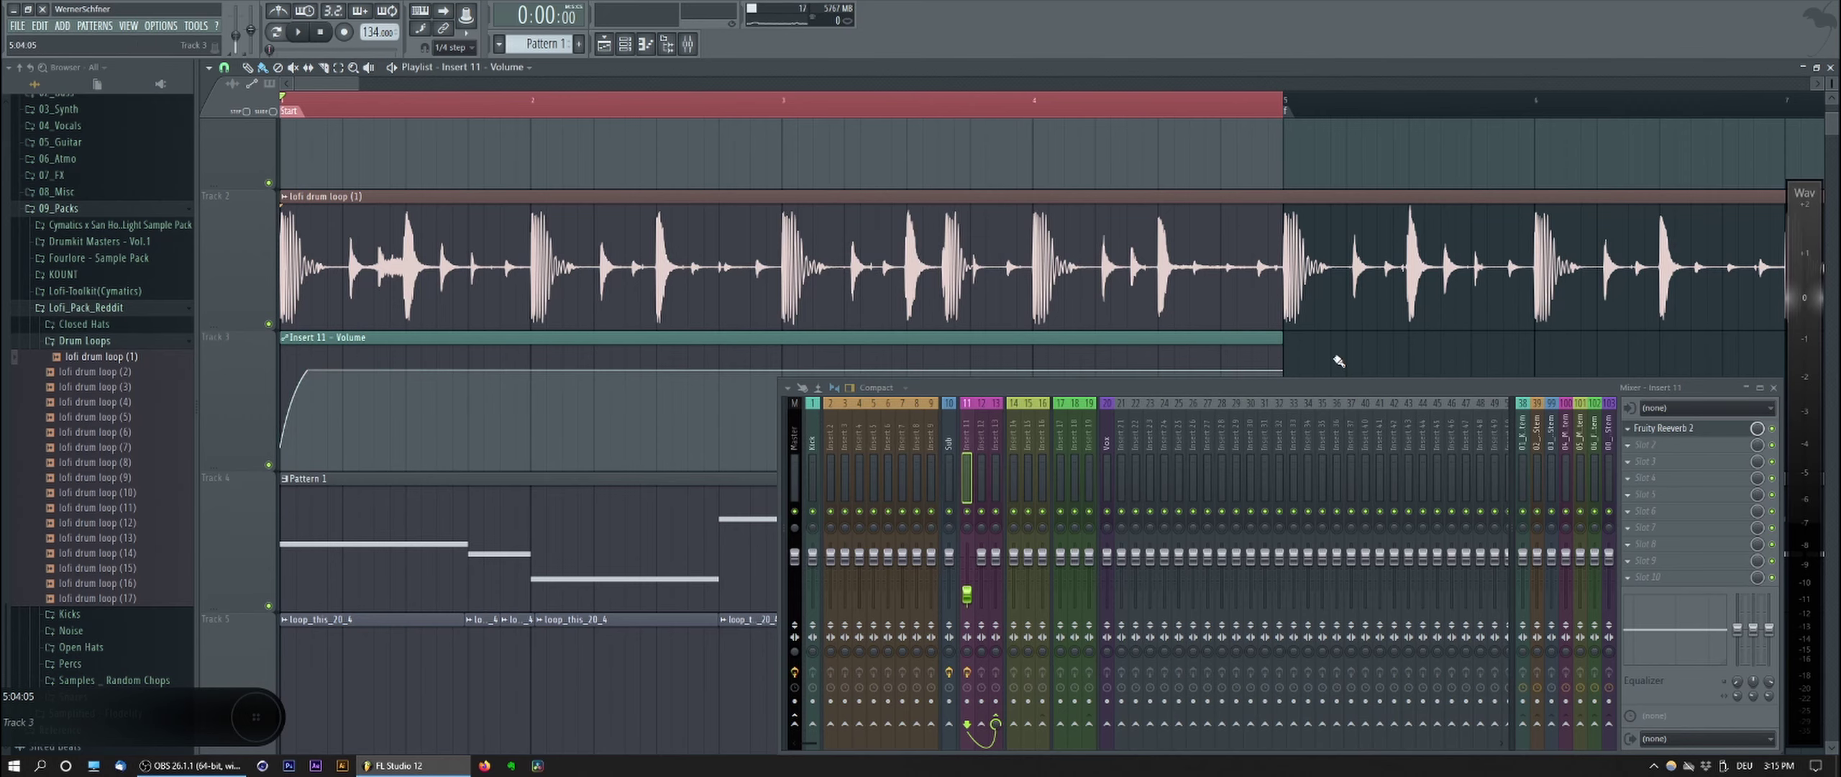
Step: Cut the Insert 11 volume clip down to about 0.7 bar and place copies at the start of bars 2, 3 and 4
key("c")
key("b")
mouse_move(459, 383)
left_mouse_down()
mouse_move(459, 361)
mouse_move(705, 334)
mouse_move(292, 355)
left_mouse_up()
right_click(476, 370)
left_click(411, 360, "ctrl")
scroll(596, 349, "up", 3)
scroll(587, 350, "down", 4)
key("ctrl+b")
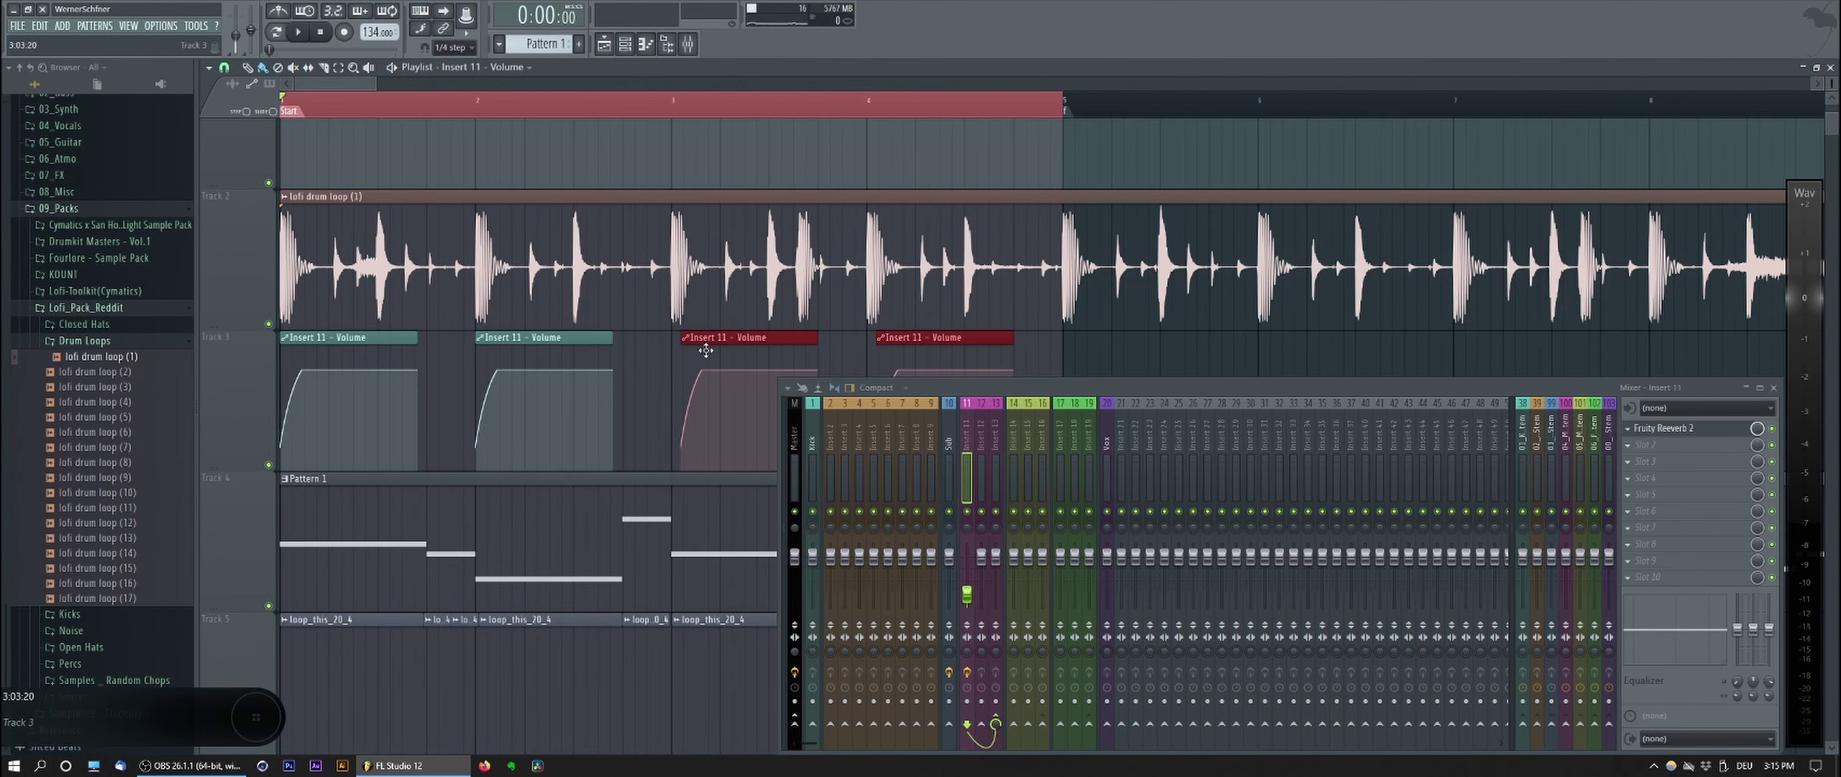
left_click_drag(697, 354, 693, 354)
Step: Add a point near the start of the volume curve, adjust the bend of its rise, and play the result
key("space")
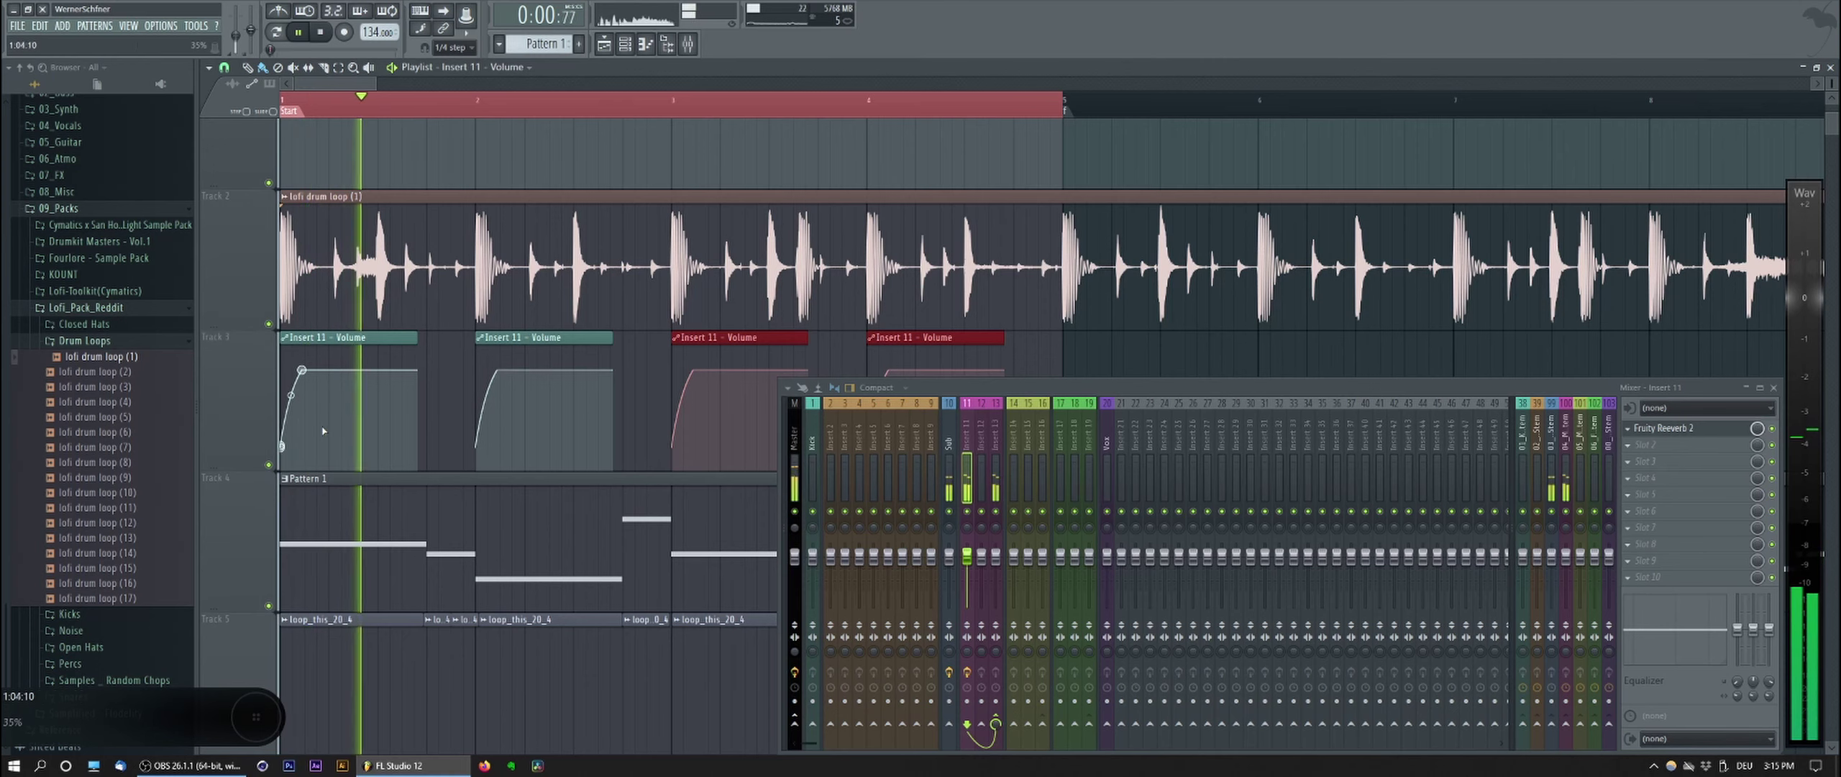
key("space")
right_click(283, 428)
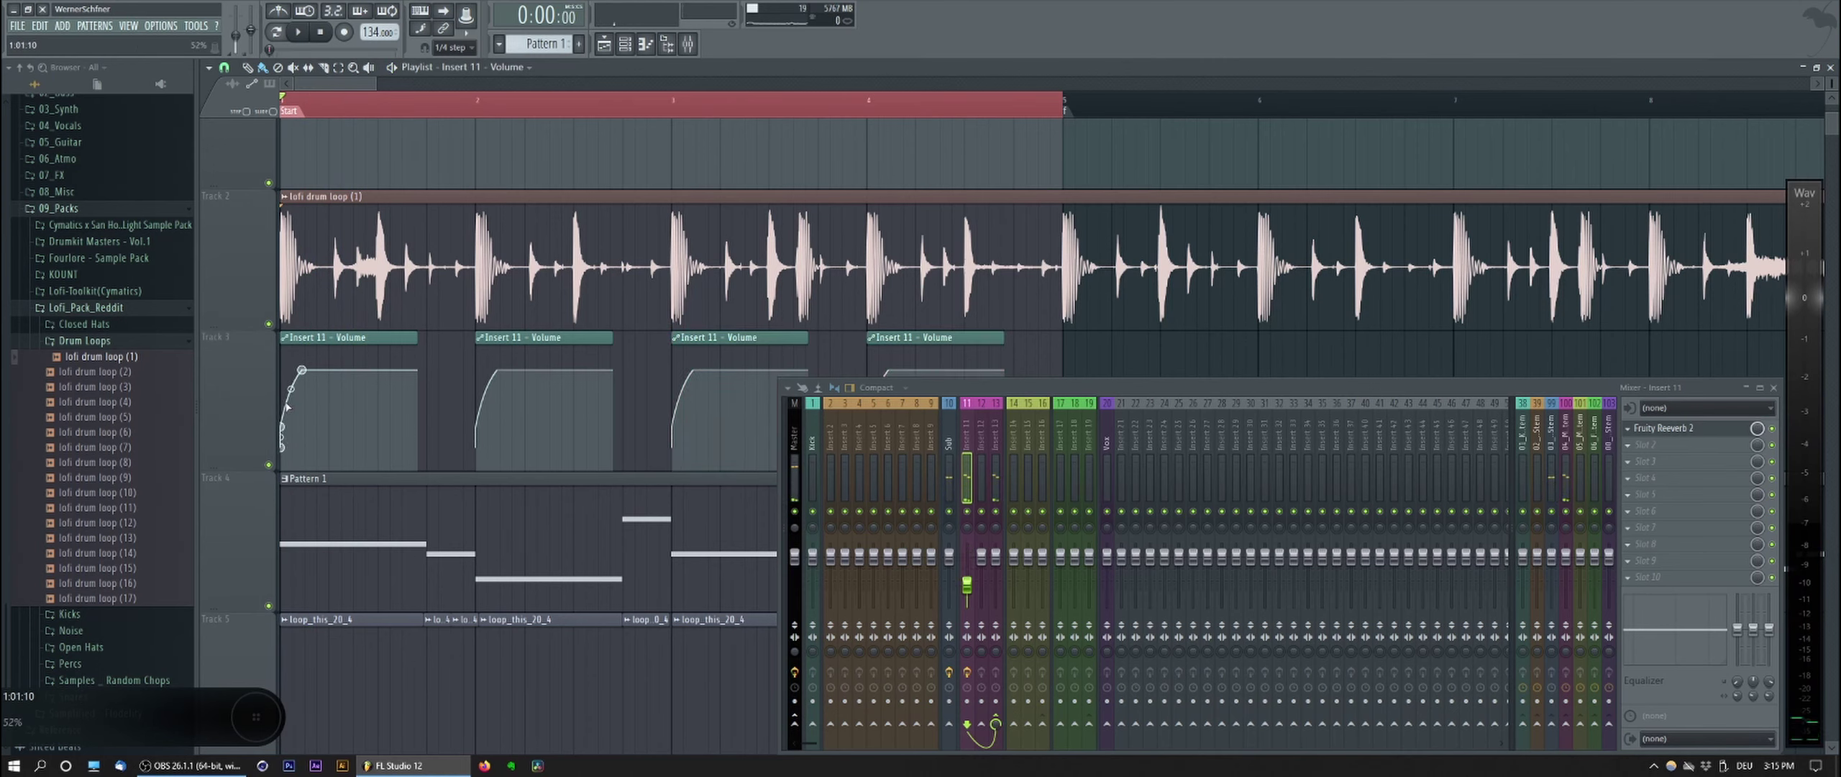
left_click_drag(289, 387, 289, 384)
key("space")
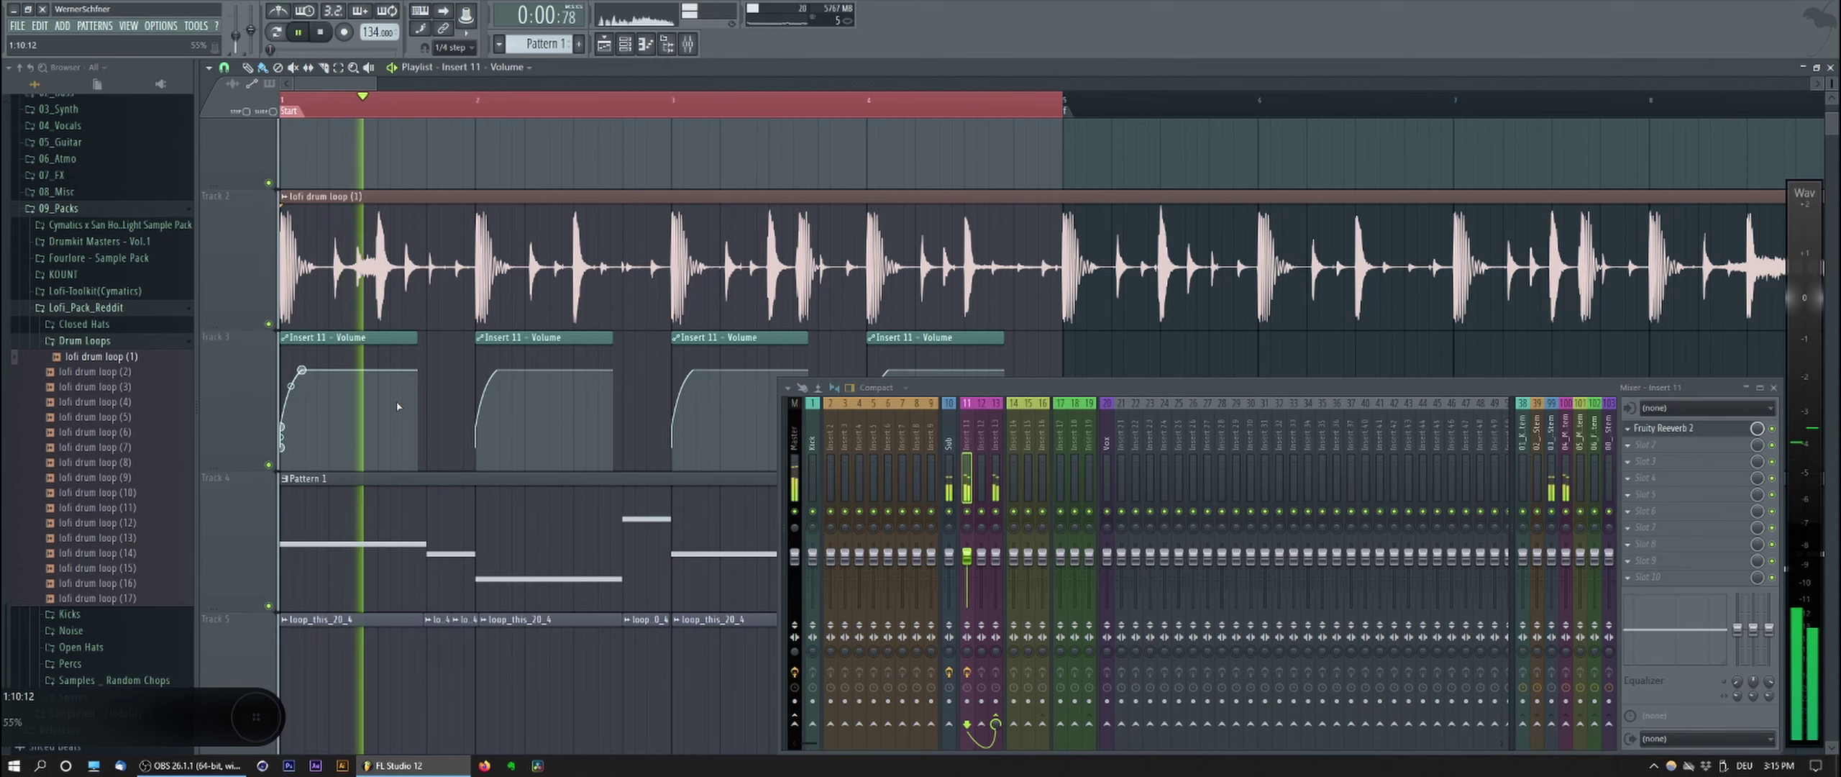
key("space")
Step: Move the volume curve's peak point slightly earlier, flatten the bend before it a little, and play the result
scroll(280, 385, "up", 5)
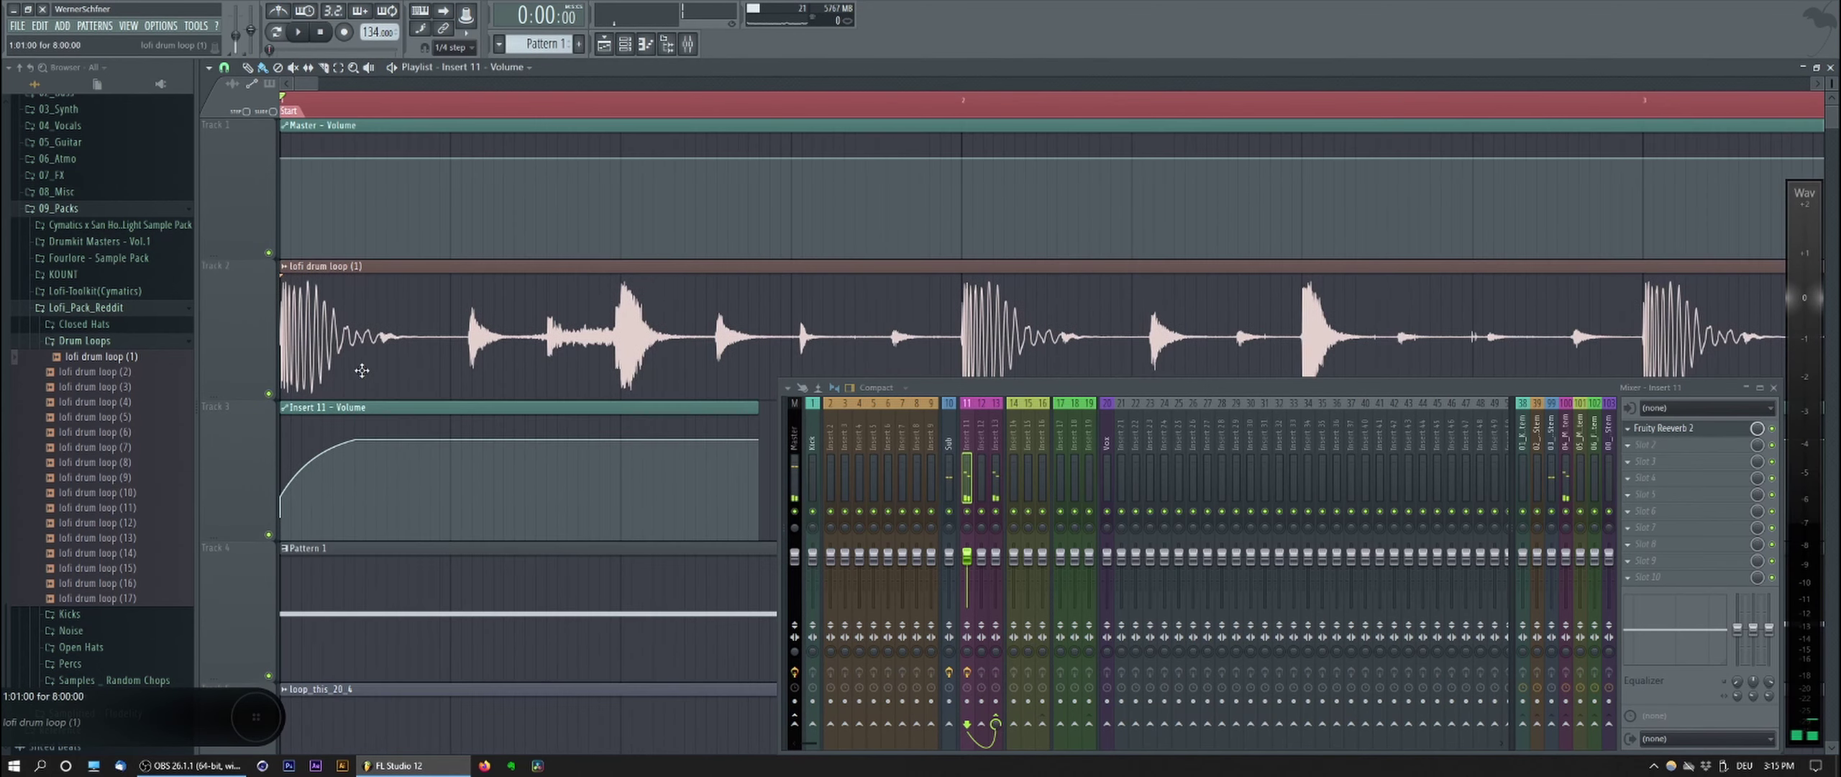
left_click_drag(355, 441, 339, 439)
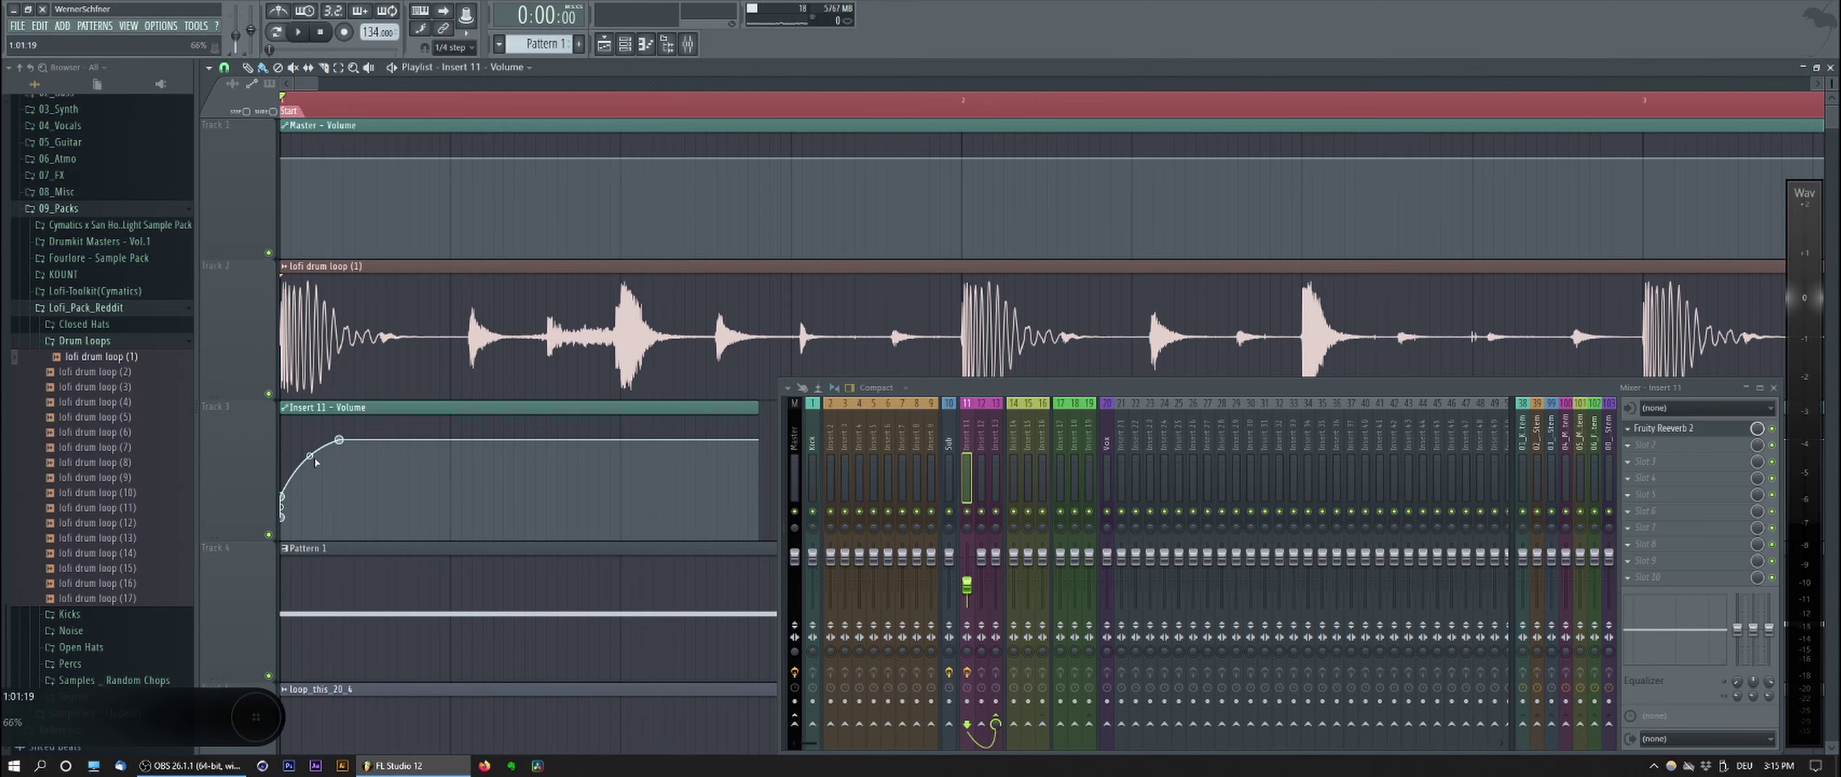
left_click_drag(311, 456, 310, 462)
key("space")
key("space")
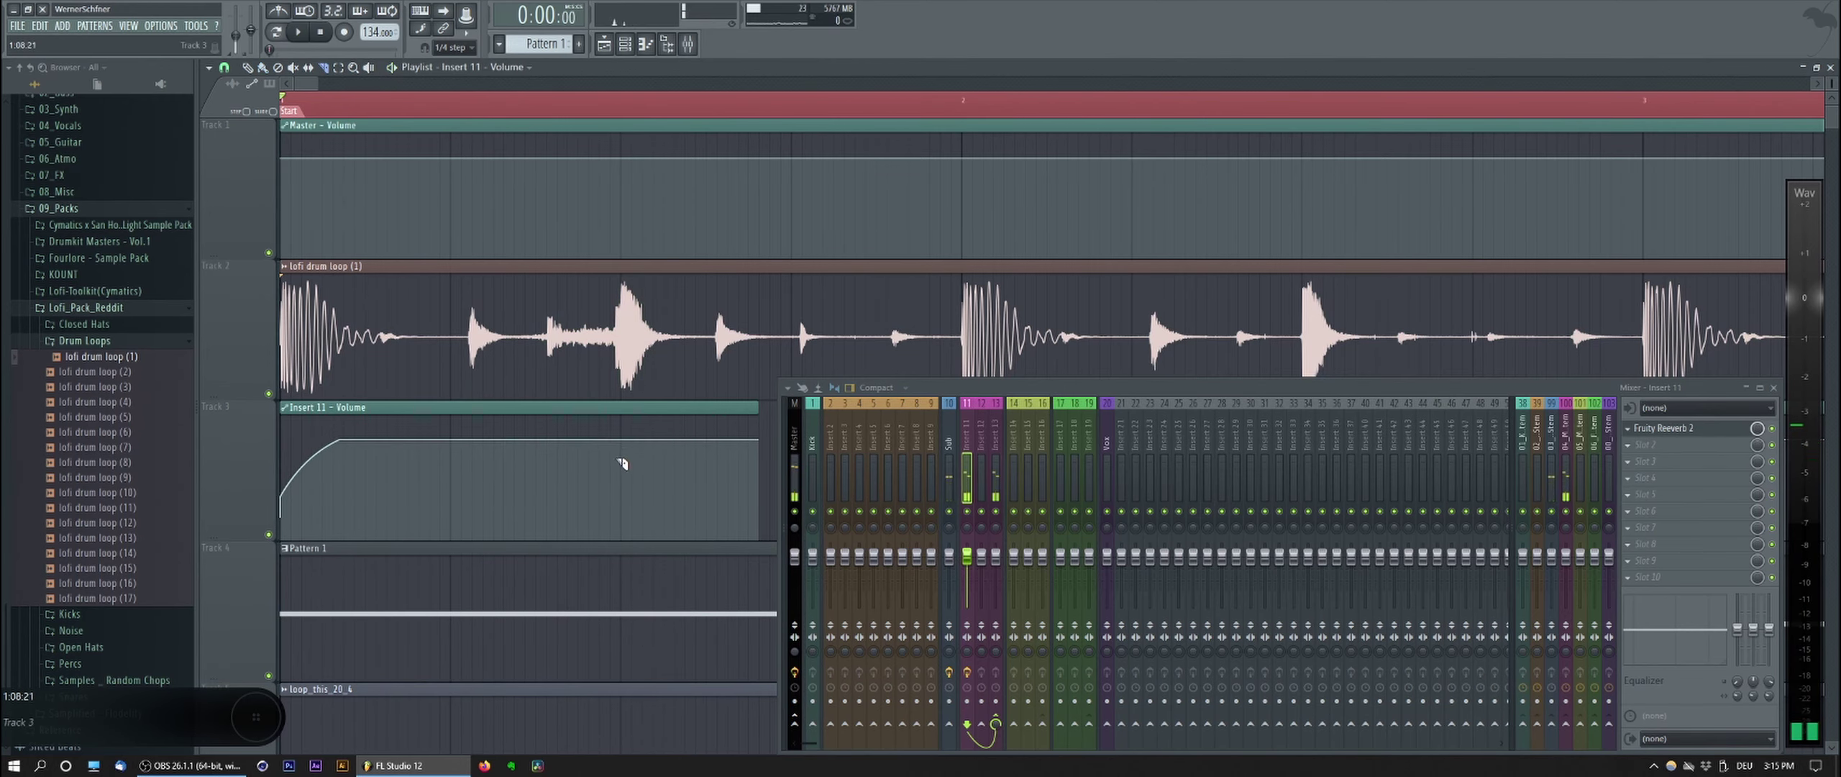
Step: Shorten the first volume clip to just under half a bar and place a copy at the middle of bar 1
left_click_drag(758, 468, 599, 468)
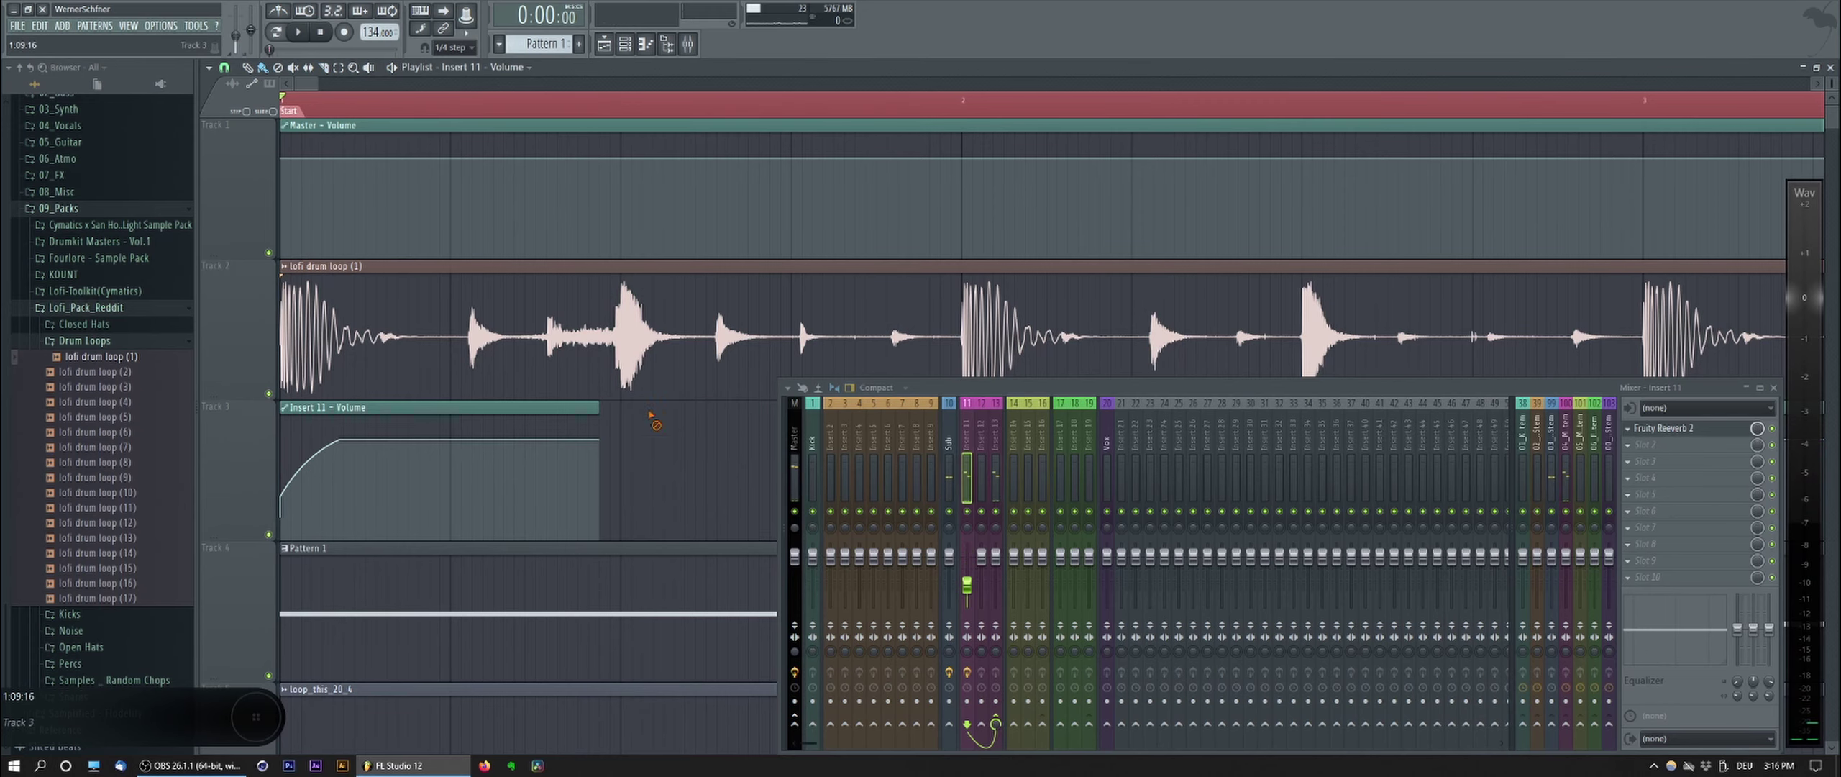
left_click(389, 475, "ctrl")
left_click_drag(321, 410, 635, 412)
scroll(490, 408, "down", 2)
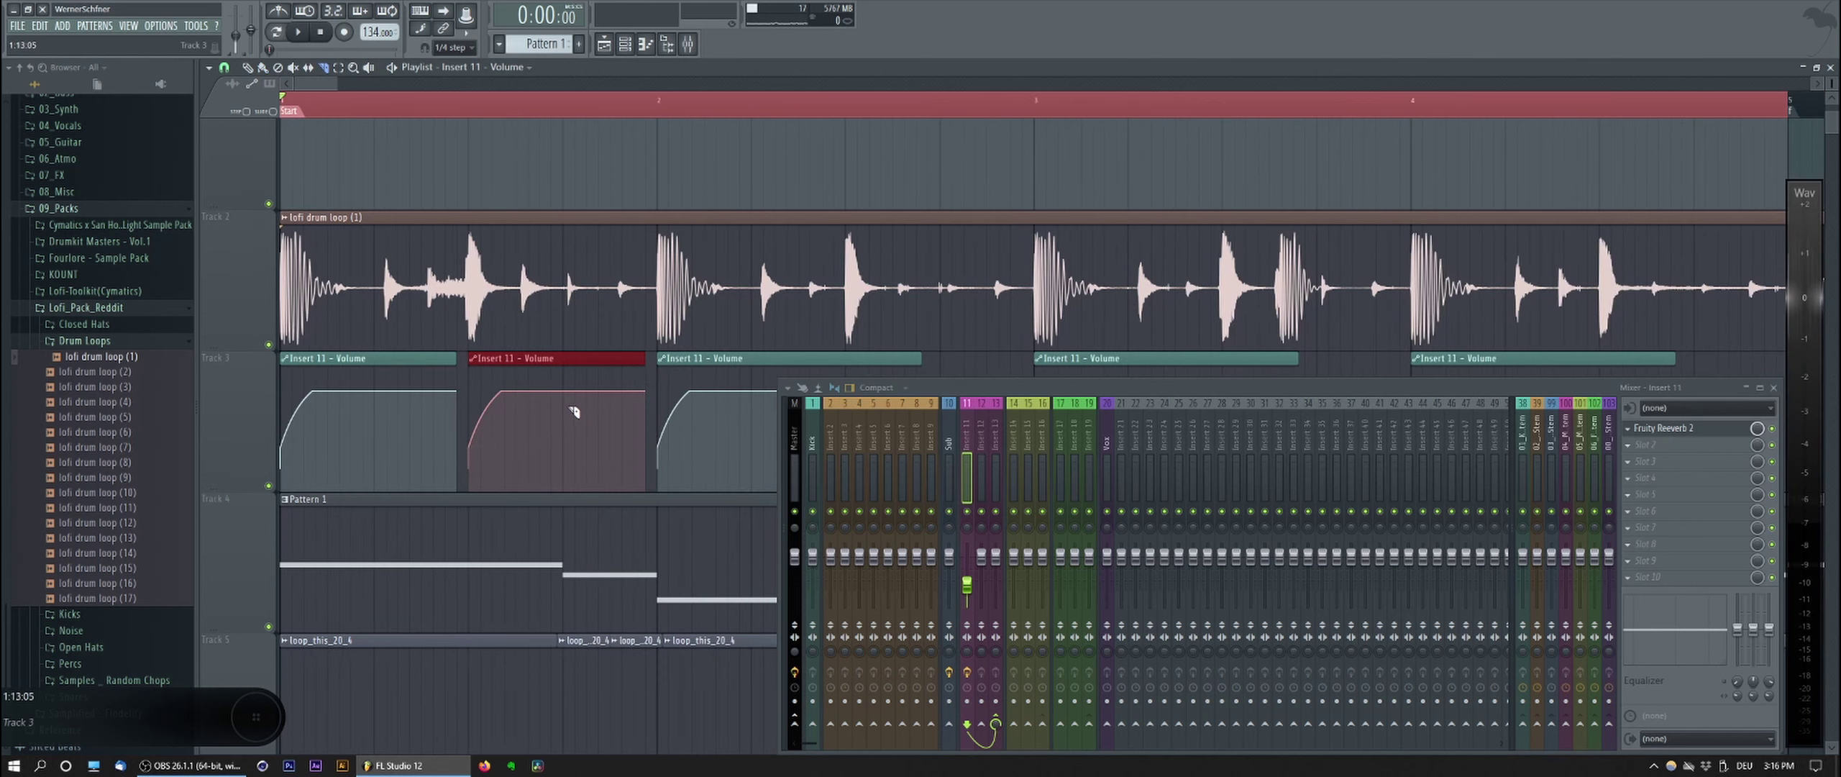
Step: Slice the mid-bar volume clip to a length of about three steps and delete the part after the cut
left_click_drag(545, 352, 545, 494)
right_click(586, 410)
left_click_drag(501, 433, 382, 370)
left_click(382, 370)
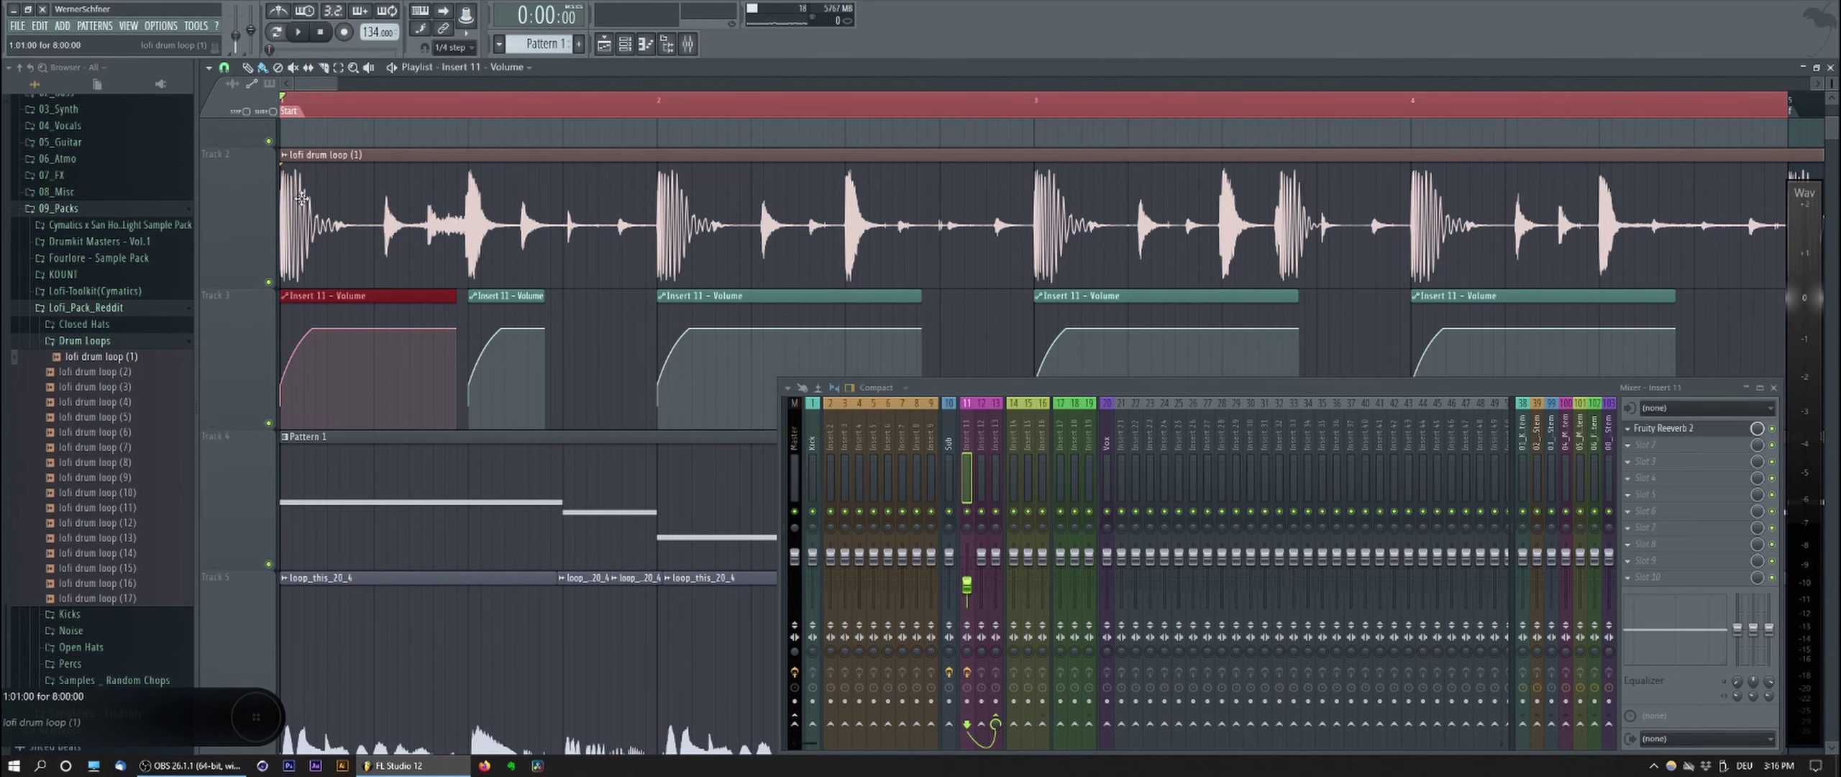
left_click(584, 358, "ctrl")
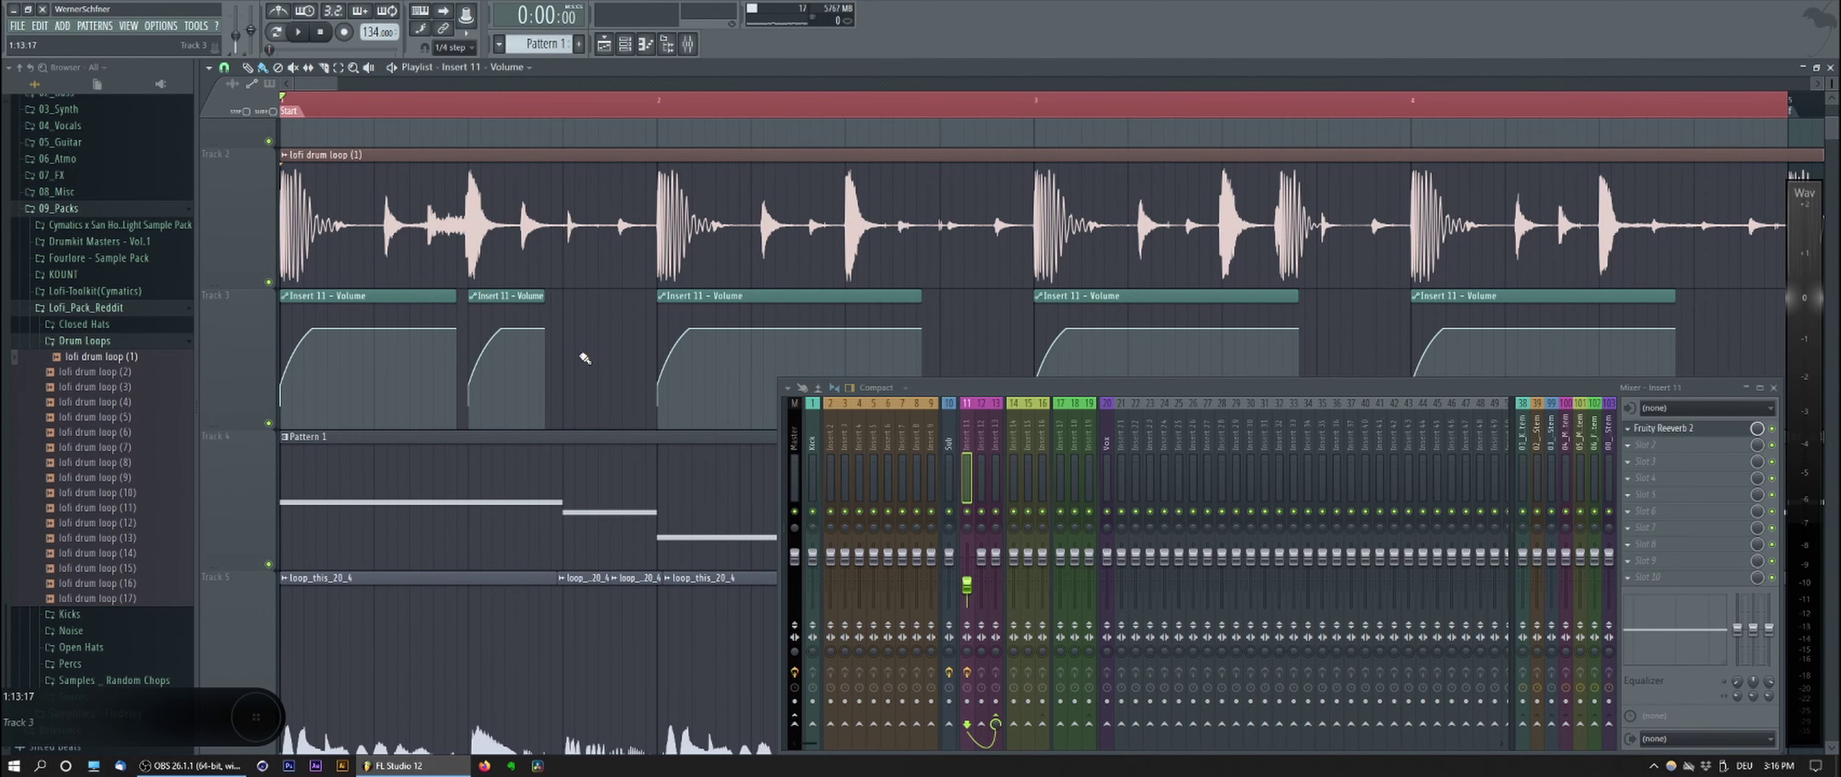
Step: Slip the contents of the mid-bar volume clip so its curved rise is replaced by the flat section, and play the transition into it
scroll(541, 248, "up", 2)
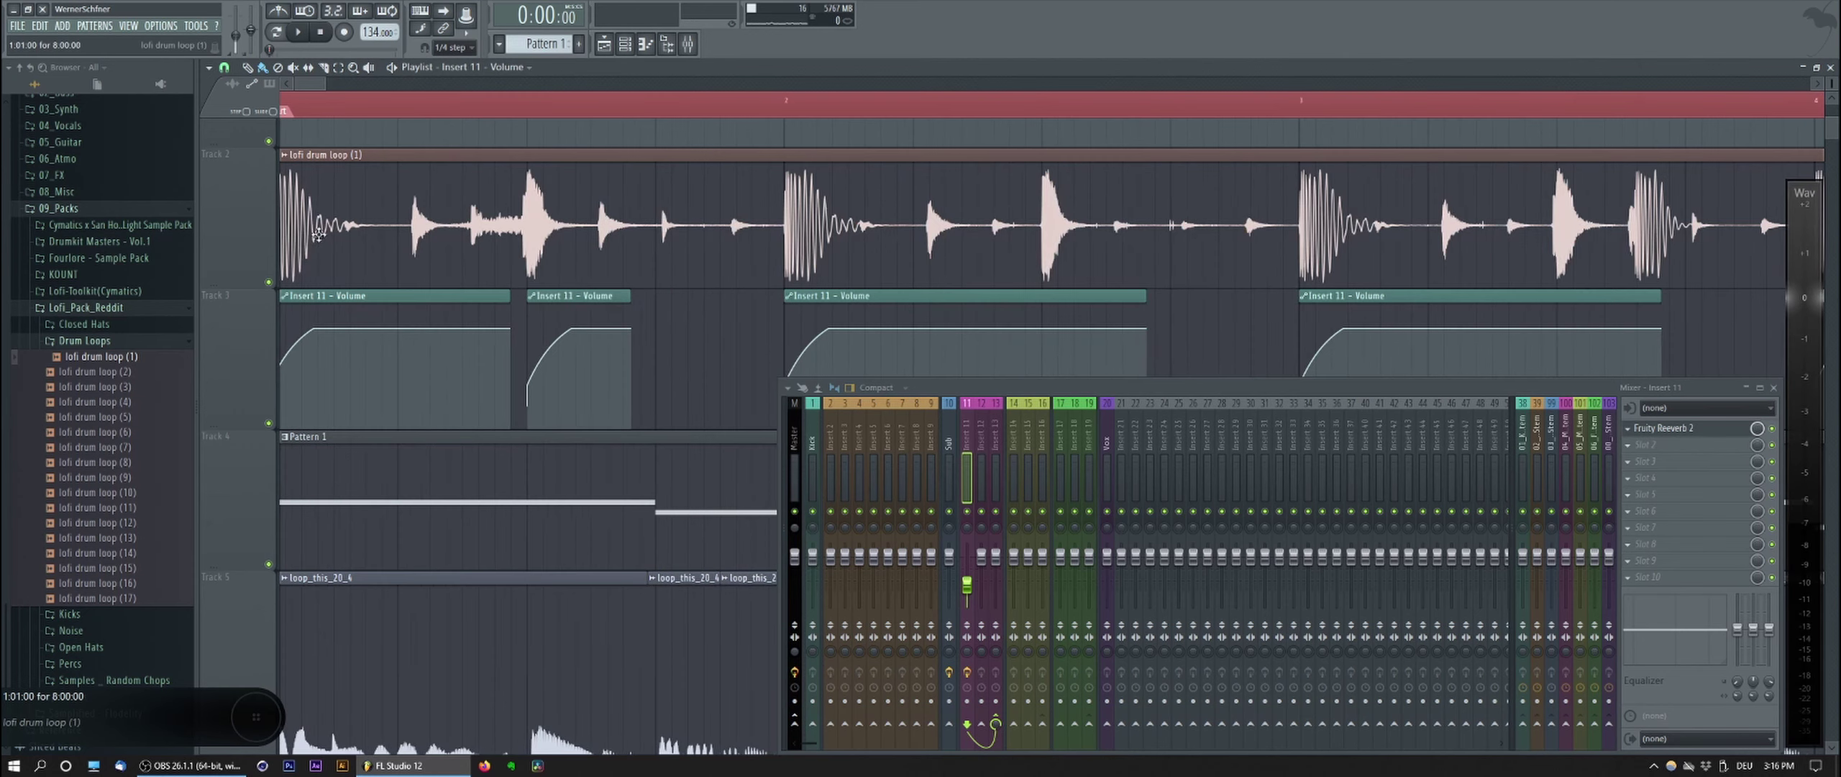
scroll(540, 248, "up", 1)
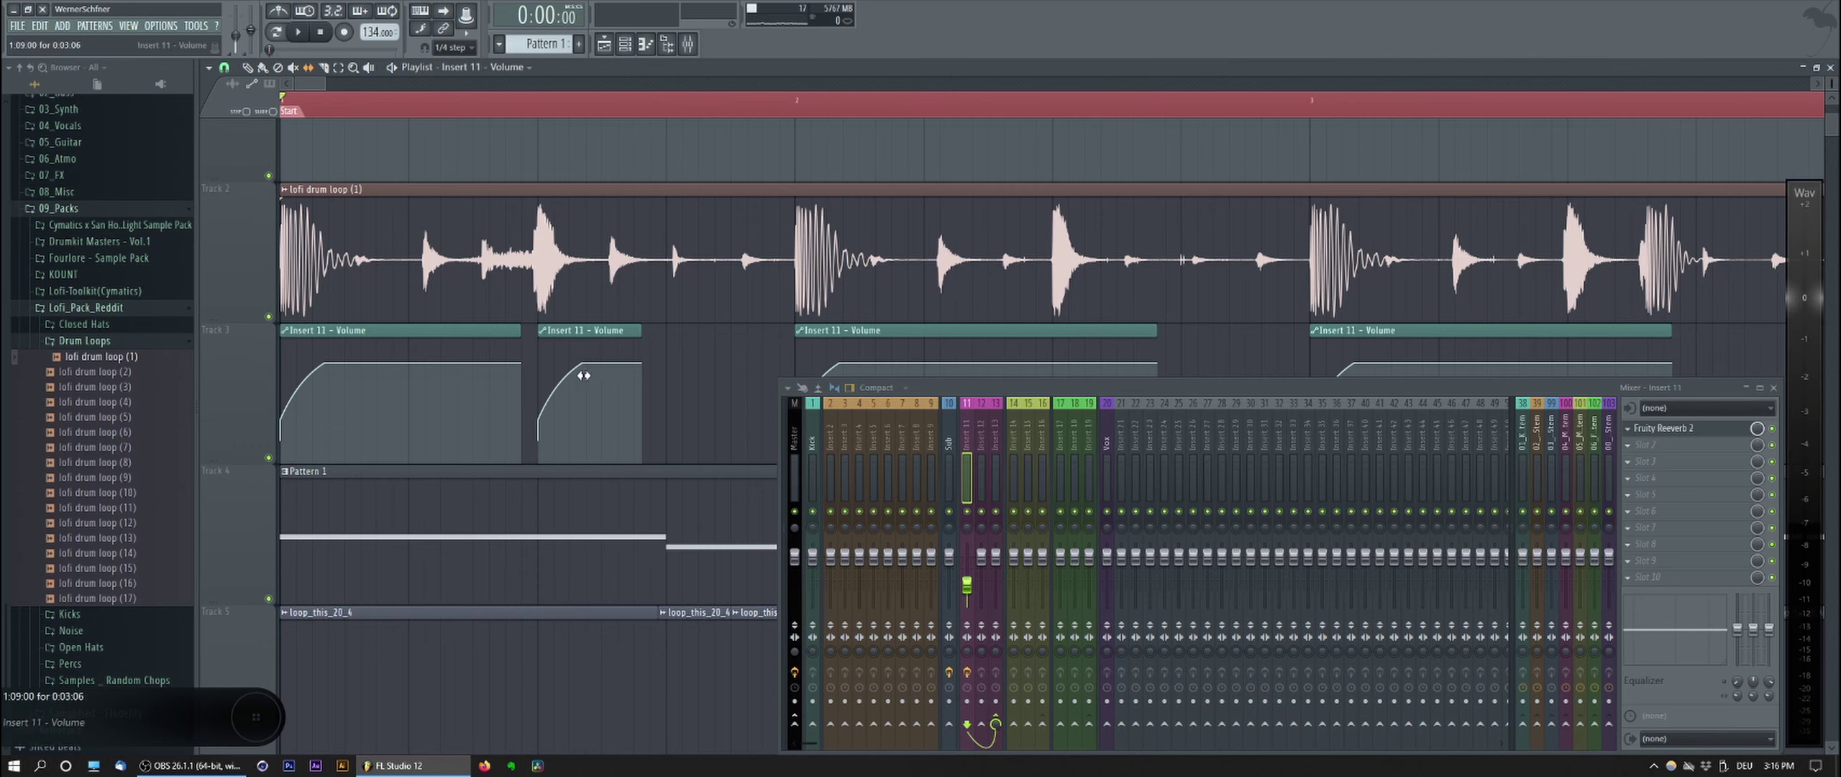
left_click_drag(593, 389, 543, 390)
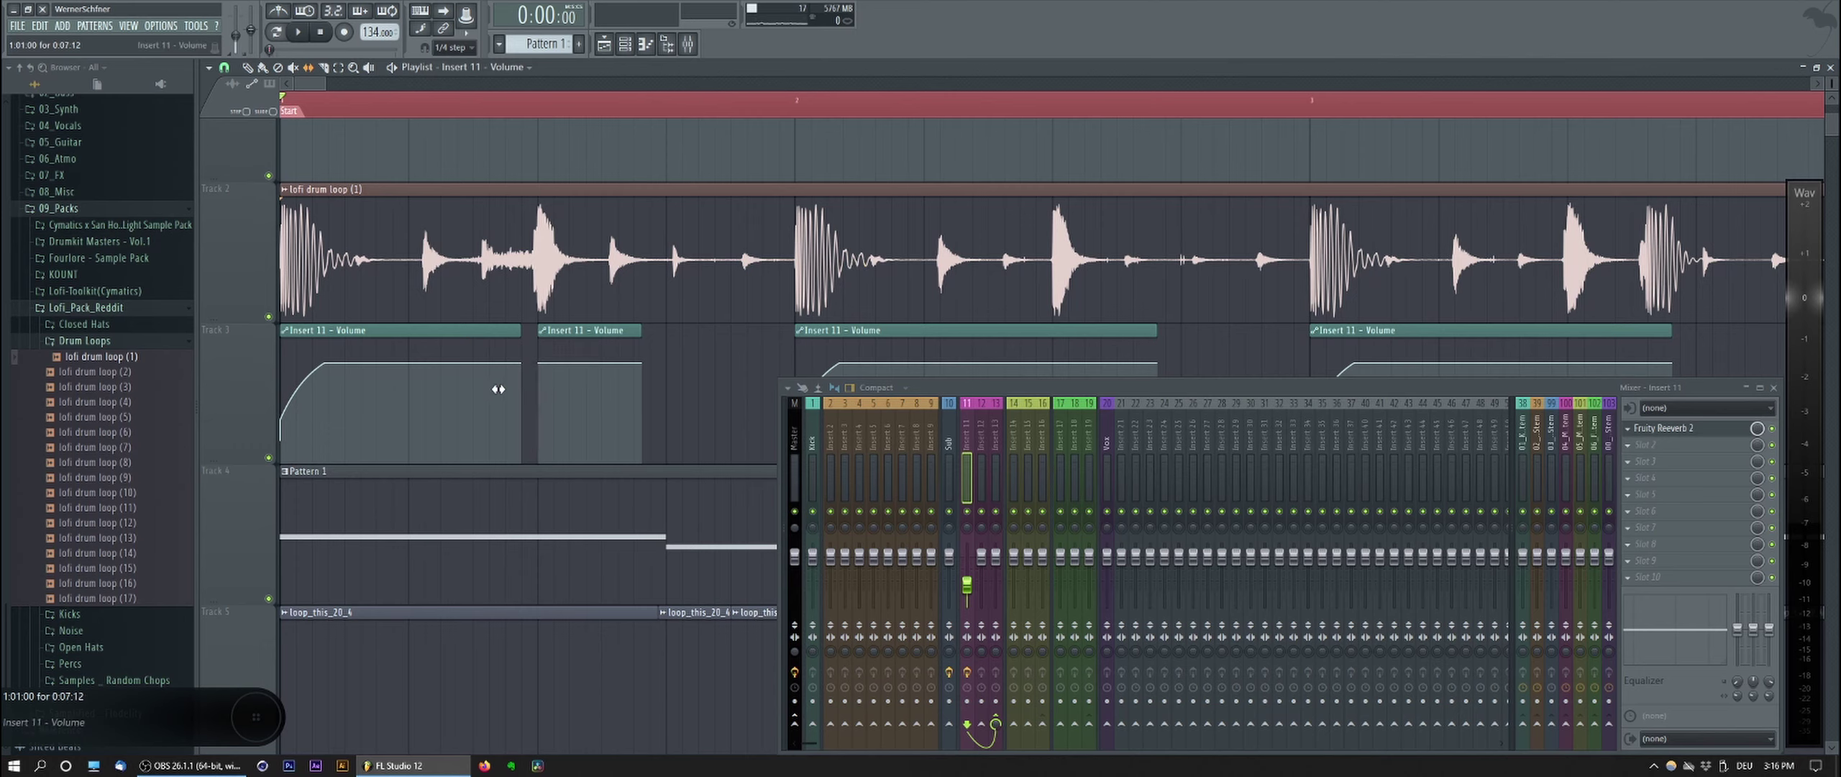
key("b")
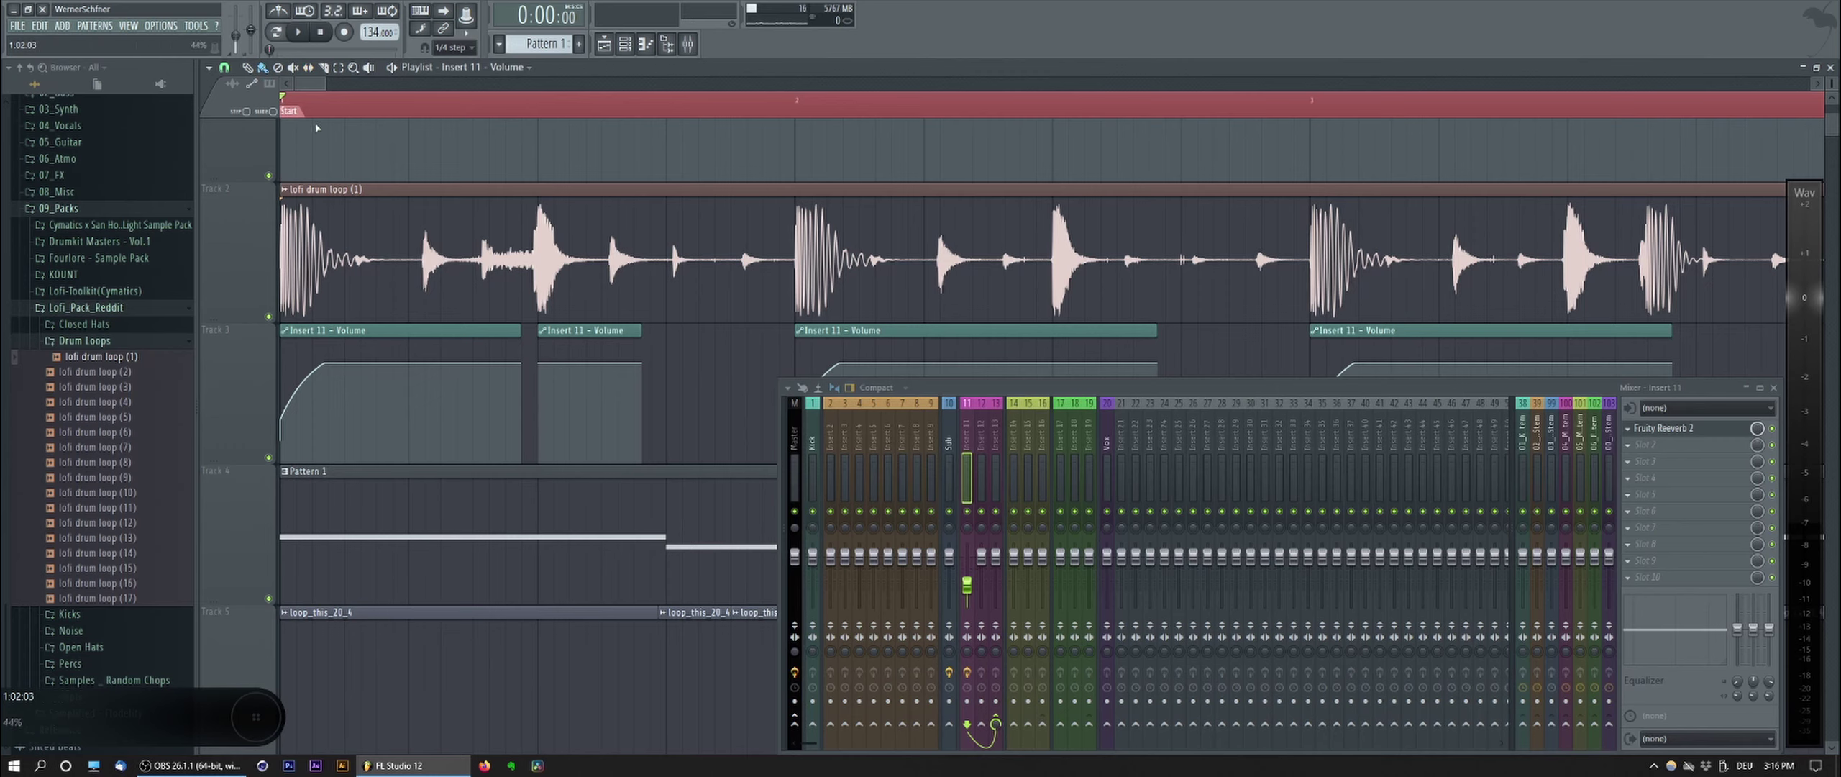
key("space")
left_click(513, 109)
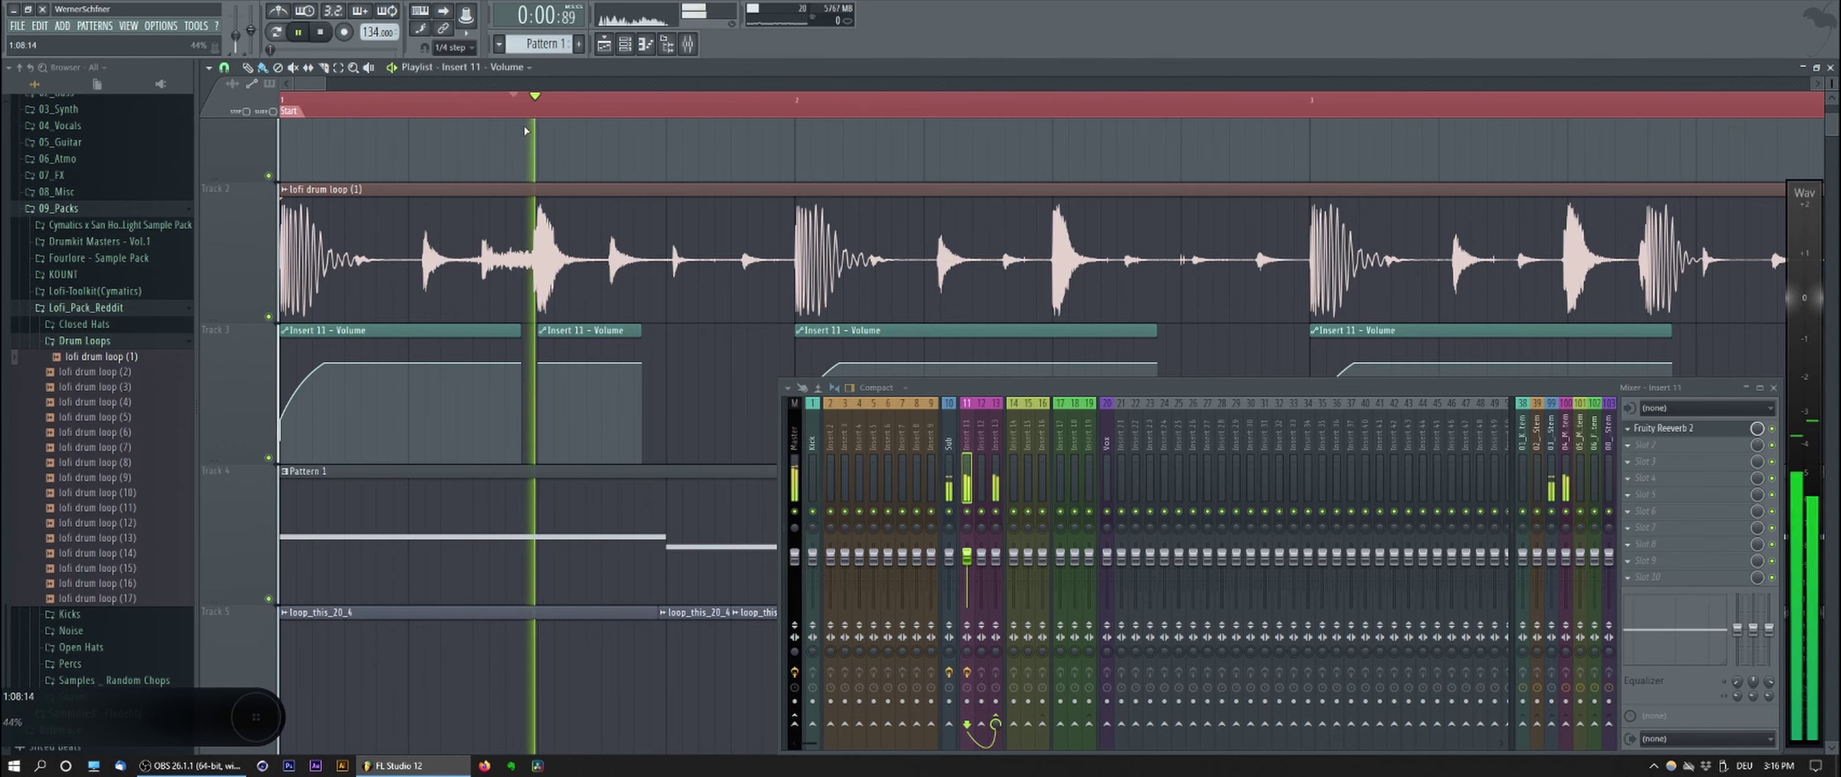
key("space")
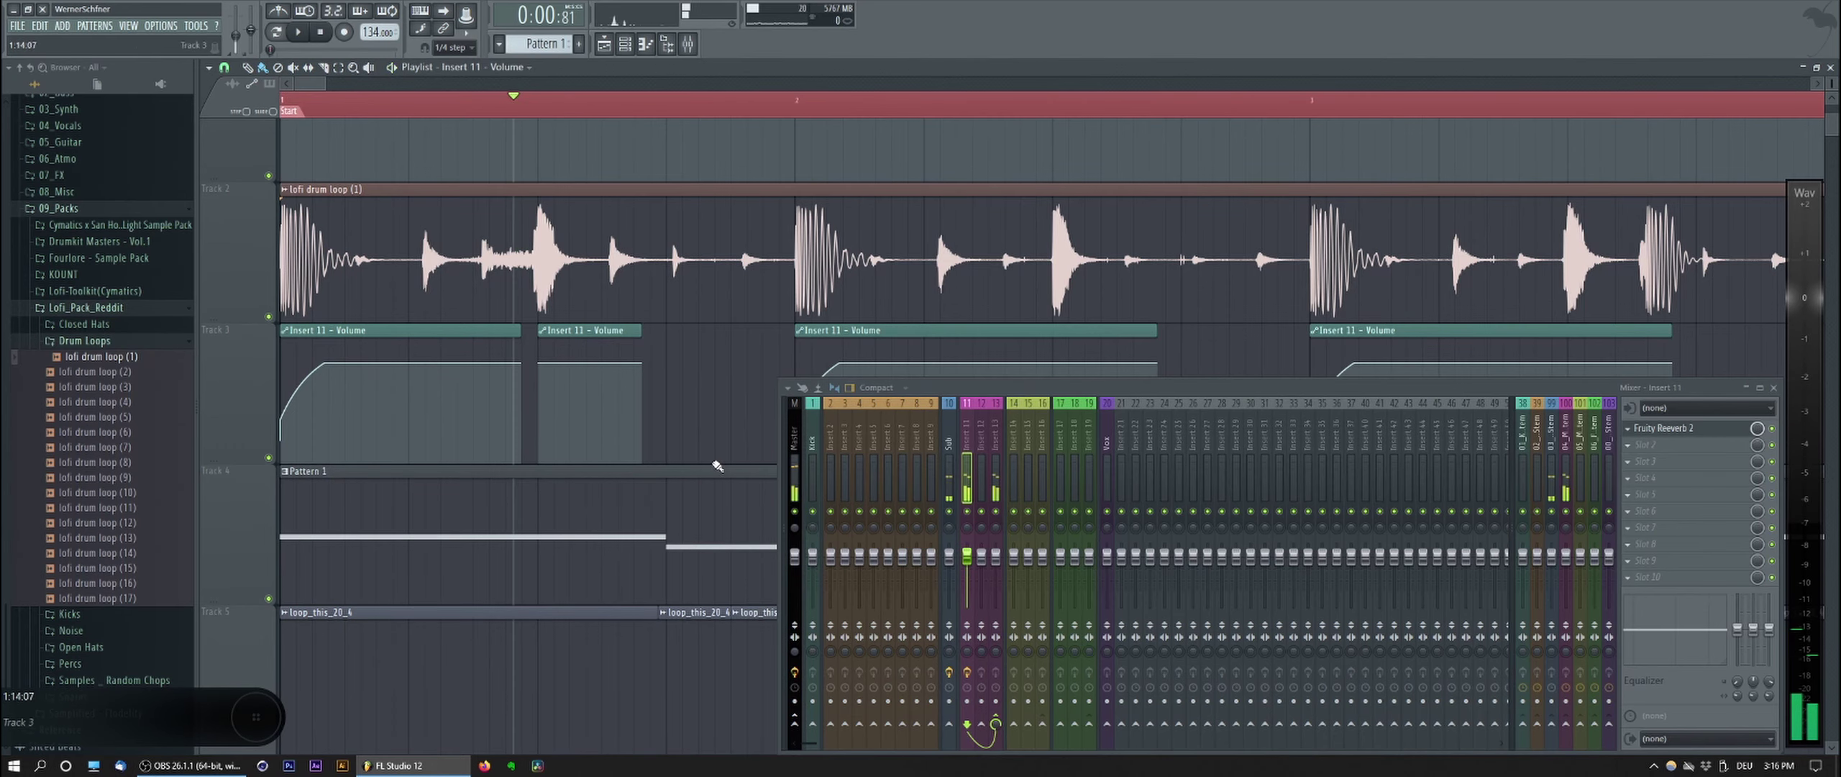
Step: Add points at the start of the mid-bar volume clip to form a dip to about 37% with a short curved rise, and play it
right_click(539, 362)
left_click_drag(587, 363, 542, 416)
right_click(546, 365)
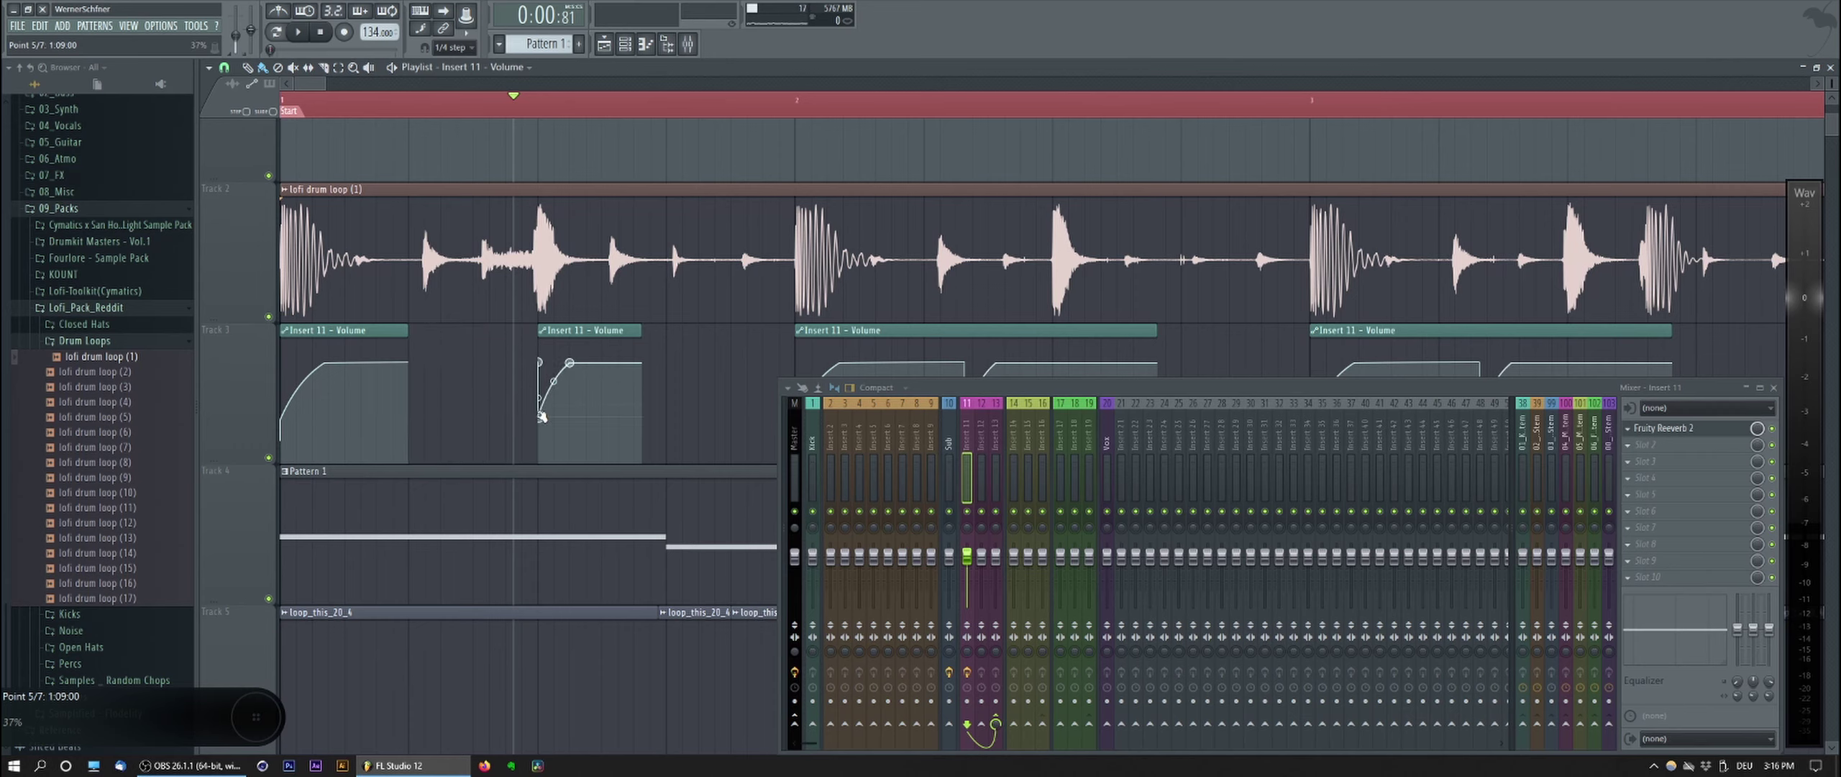
left_click_drag(570, 363, 563, 363)
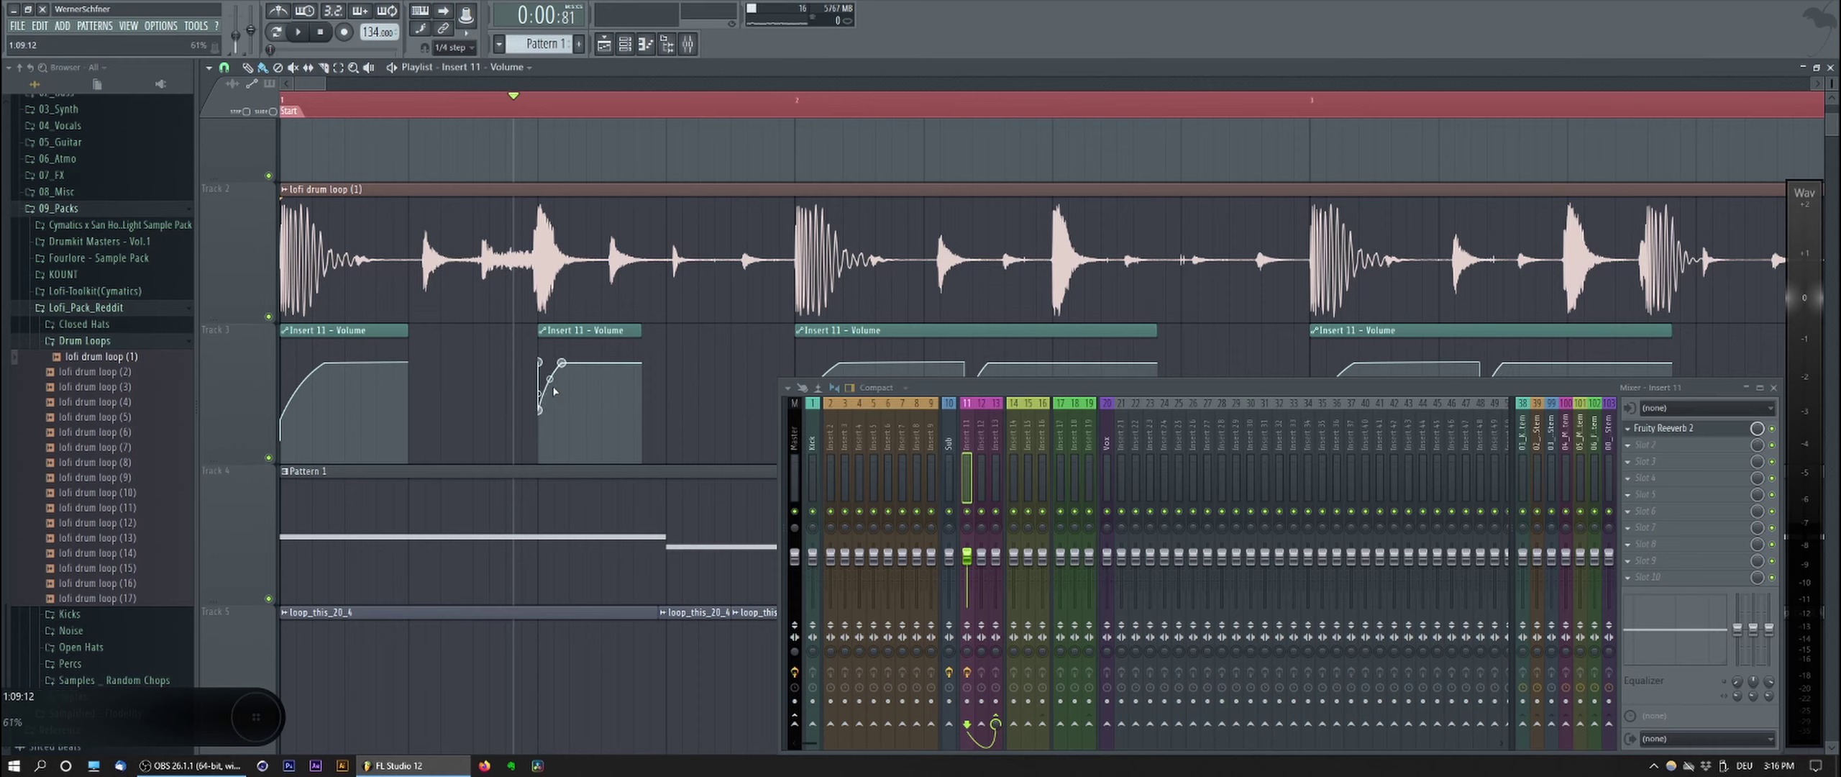
key("space")
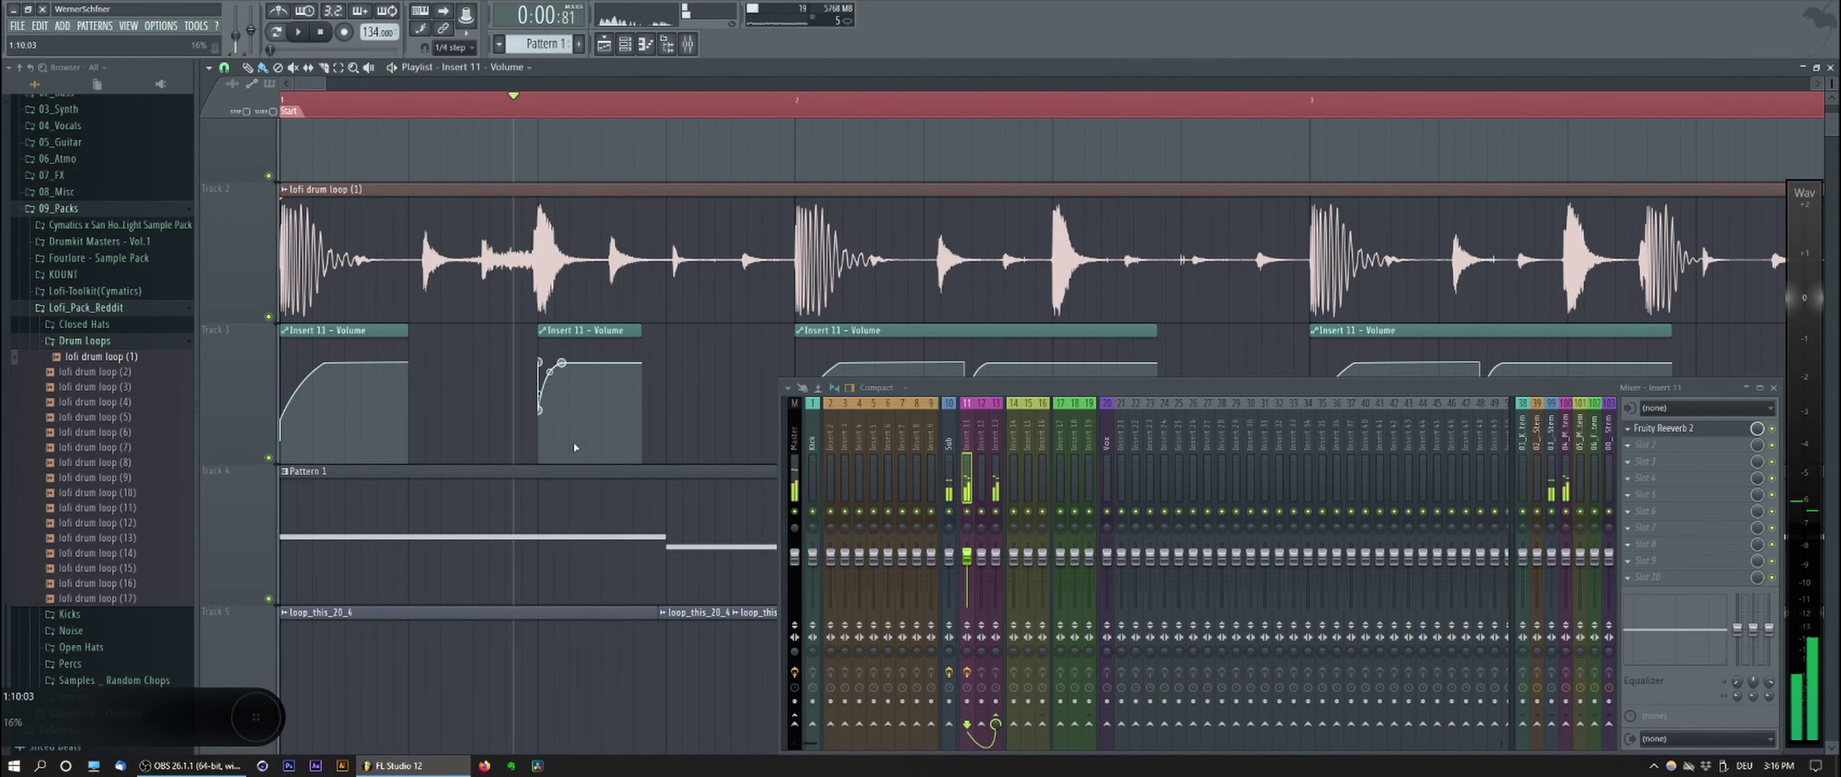
key("space")
Step: Replace the long volume clip in bar 2 with copies of bar 1's two volume clips, at the bar's start and middle
scroll(567, 381, "down", 3)
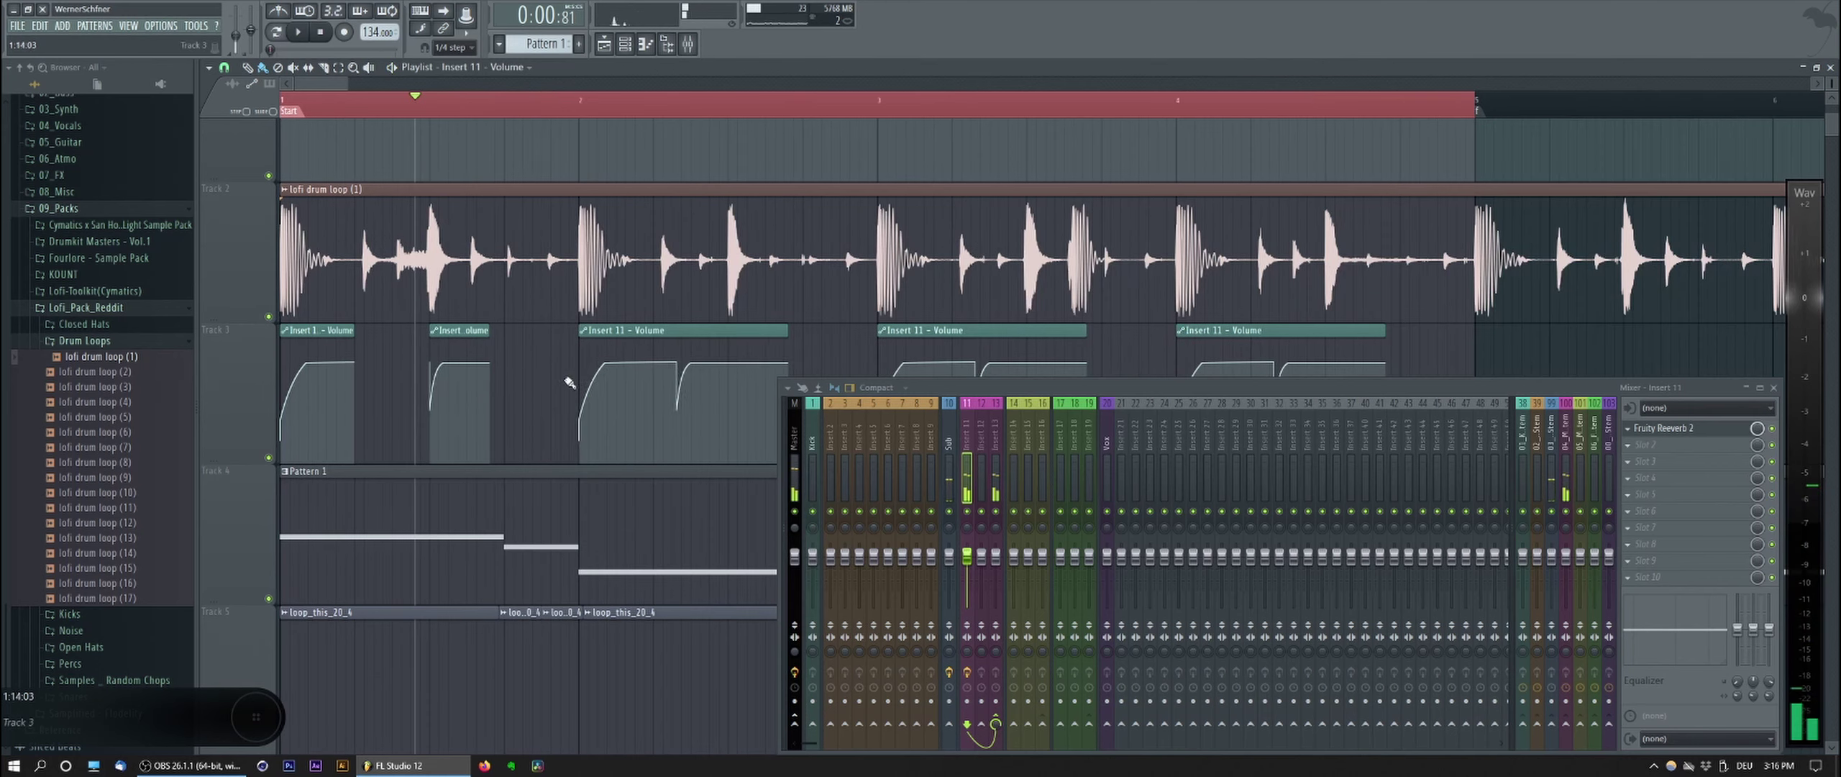
left_click_drag(546, 389, 540, 347)
right_click(727, 336)
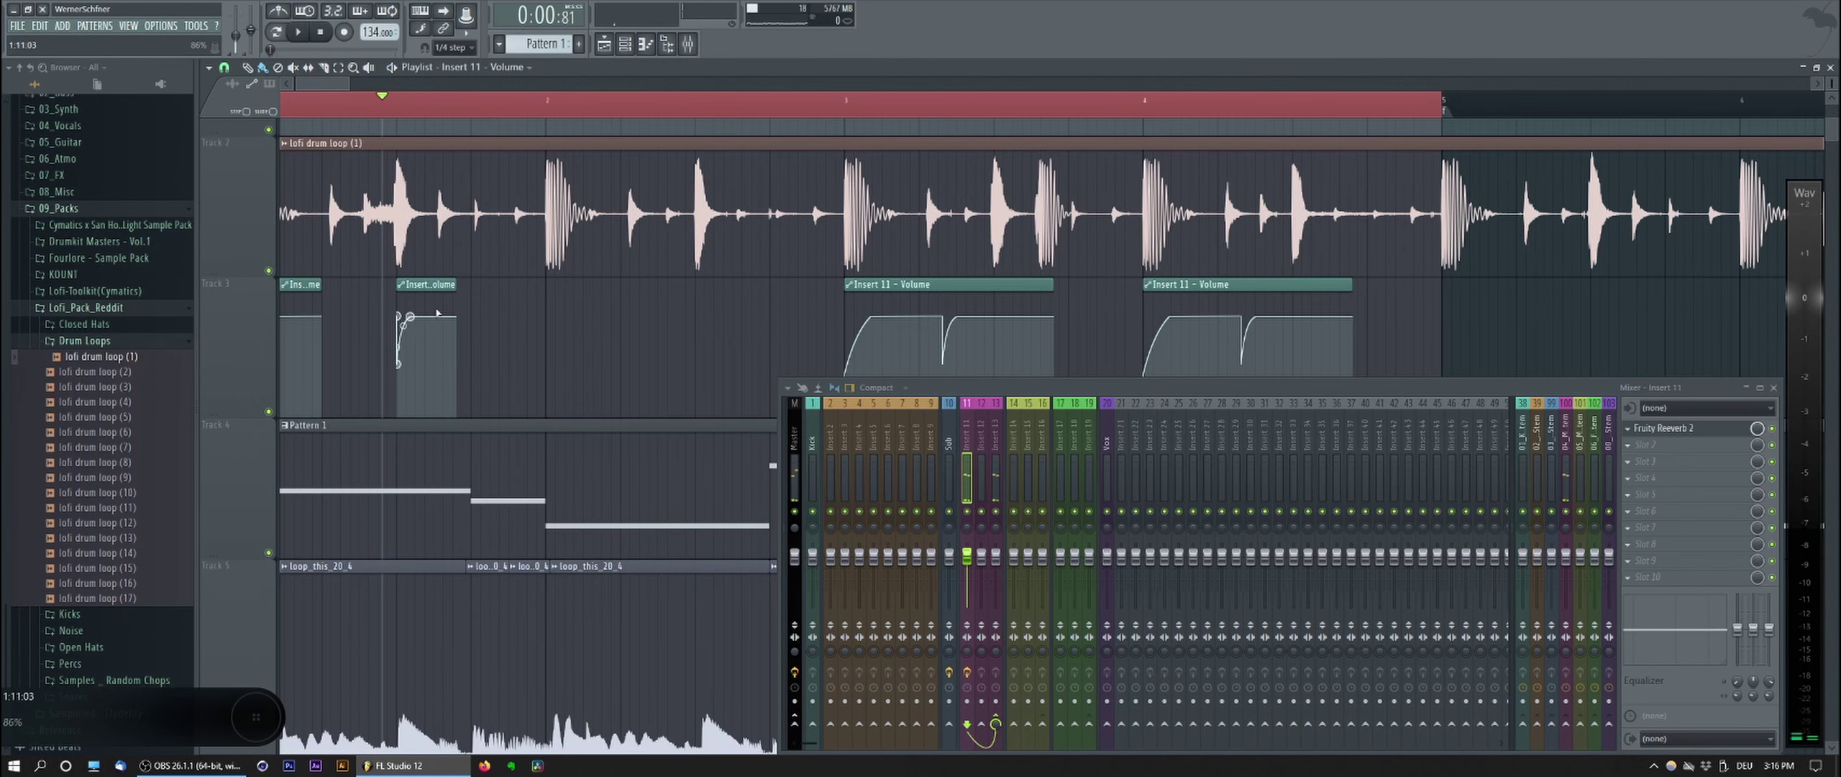
left_click_drag(413, 285, 706, 287)
scroll(715, 287, "up", 3)
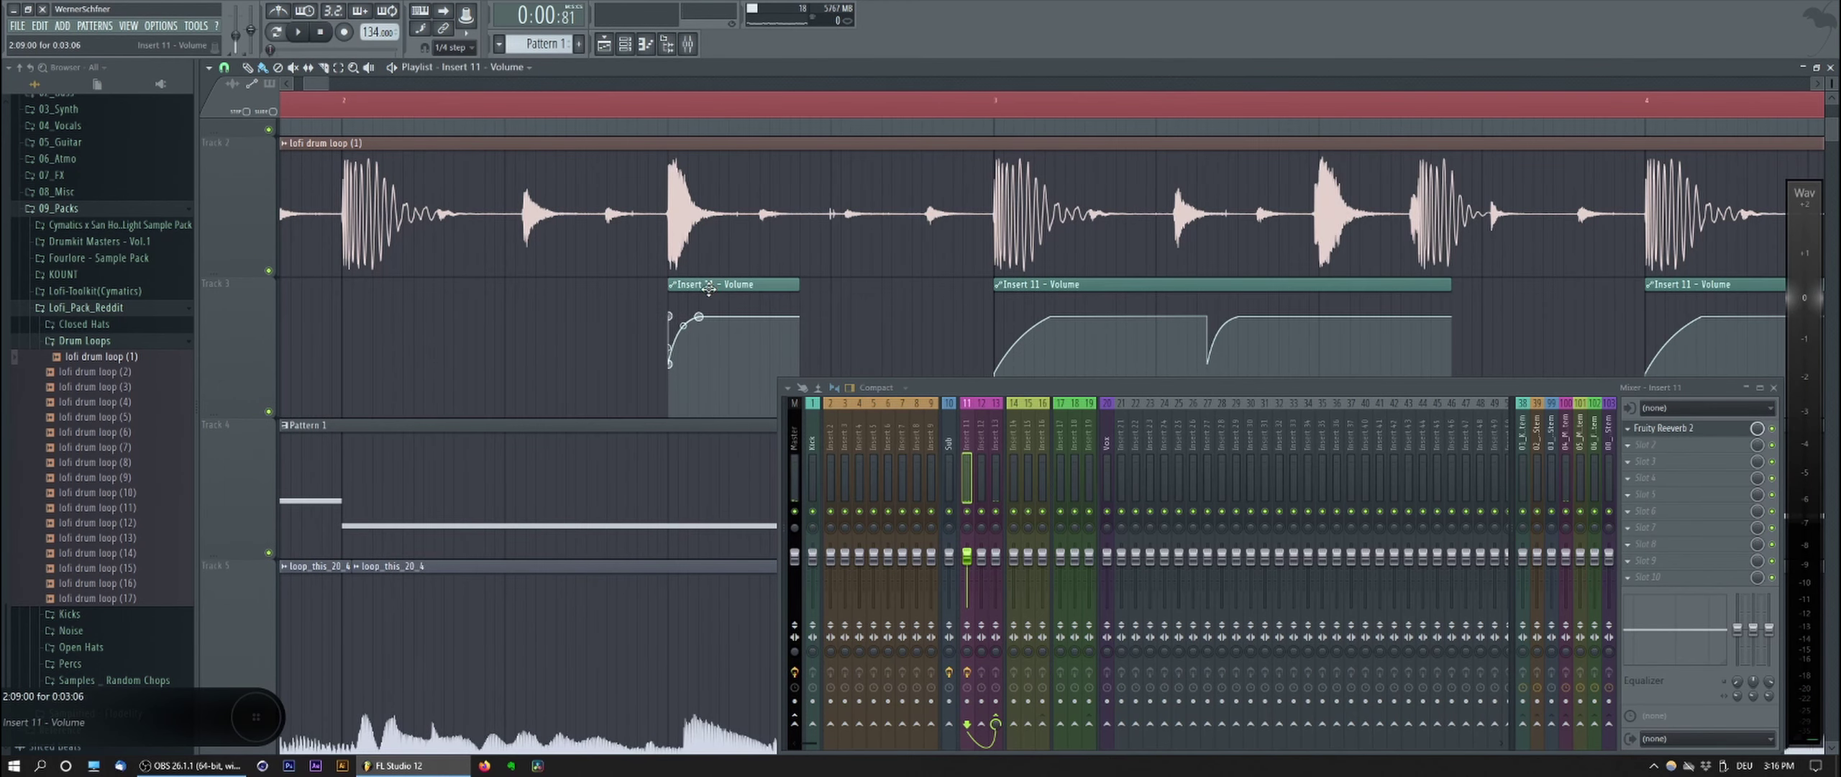
scroll(708, 286, "down", 3)
left_click_drag(417, 305, 543, 263)
left_click(311, 309, "ctrl")
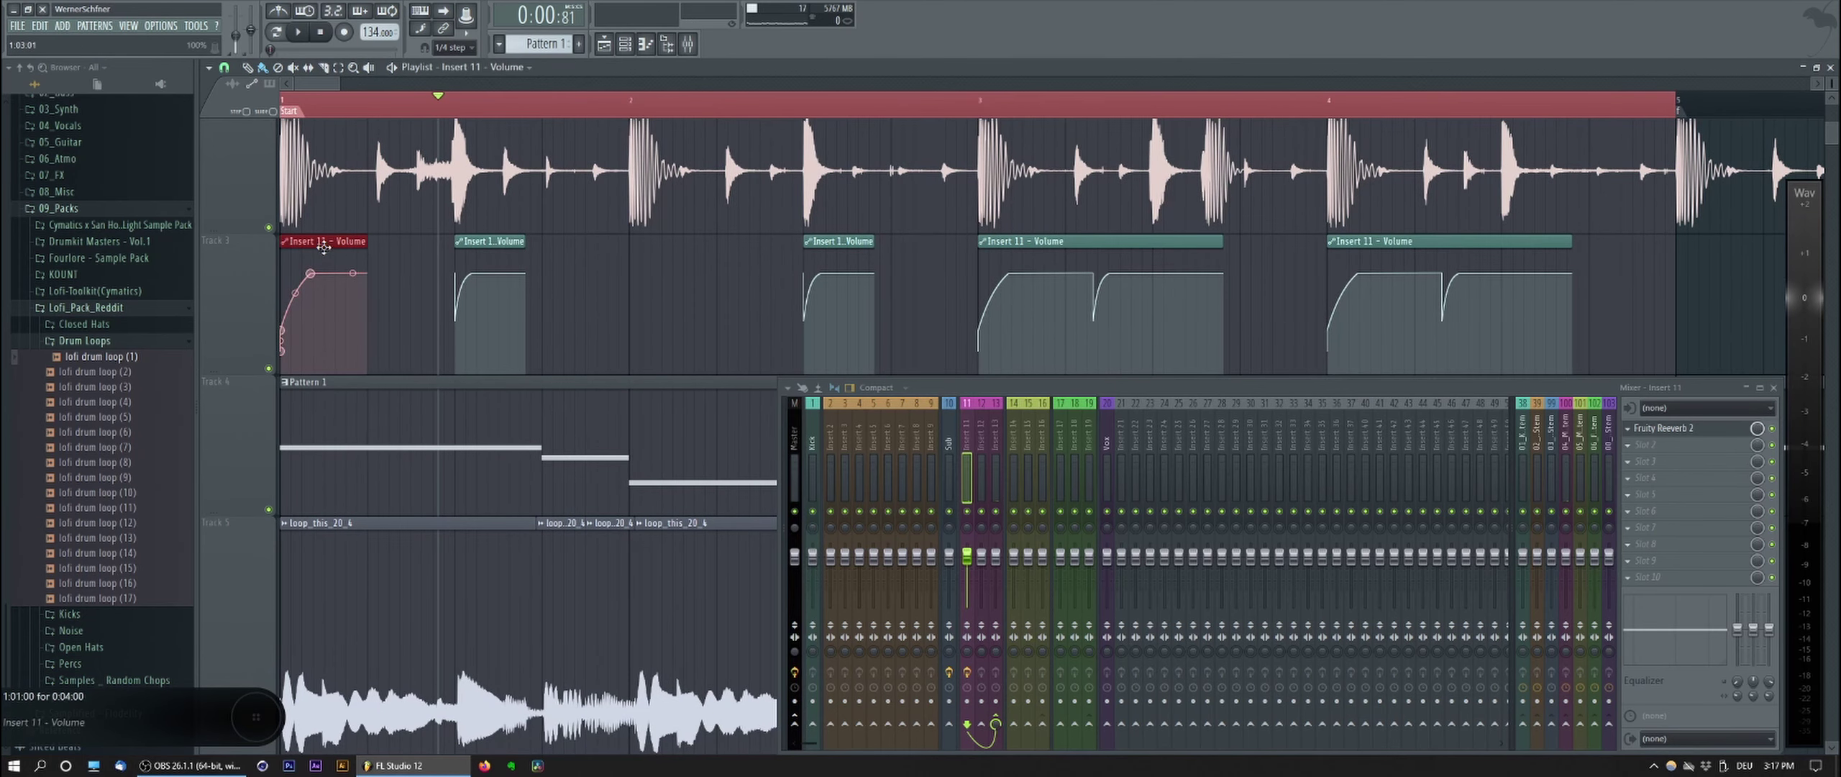
left_click_drag(311, 310, 659, 306)
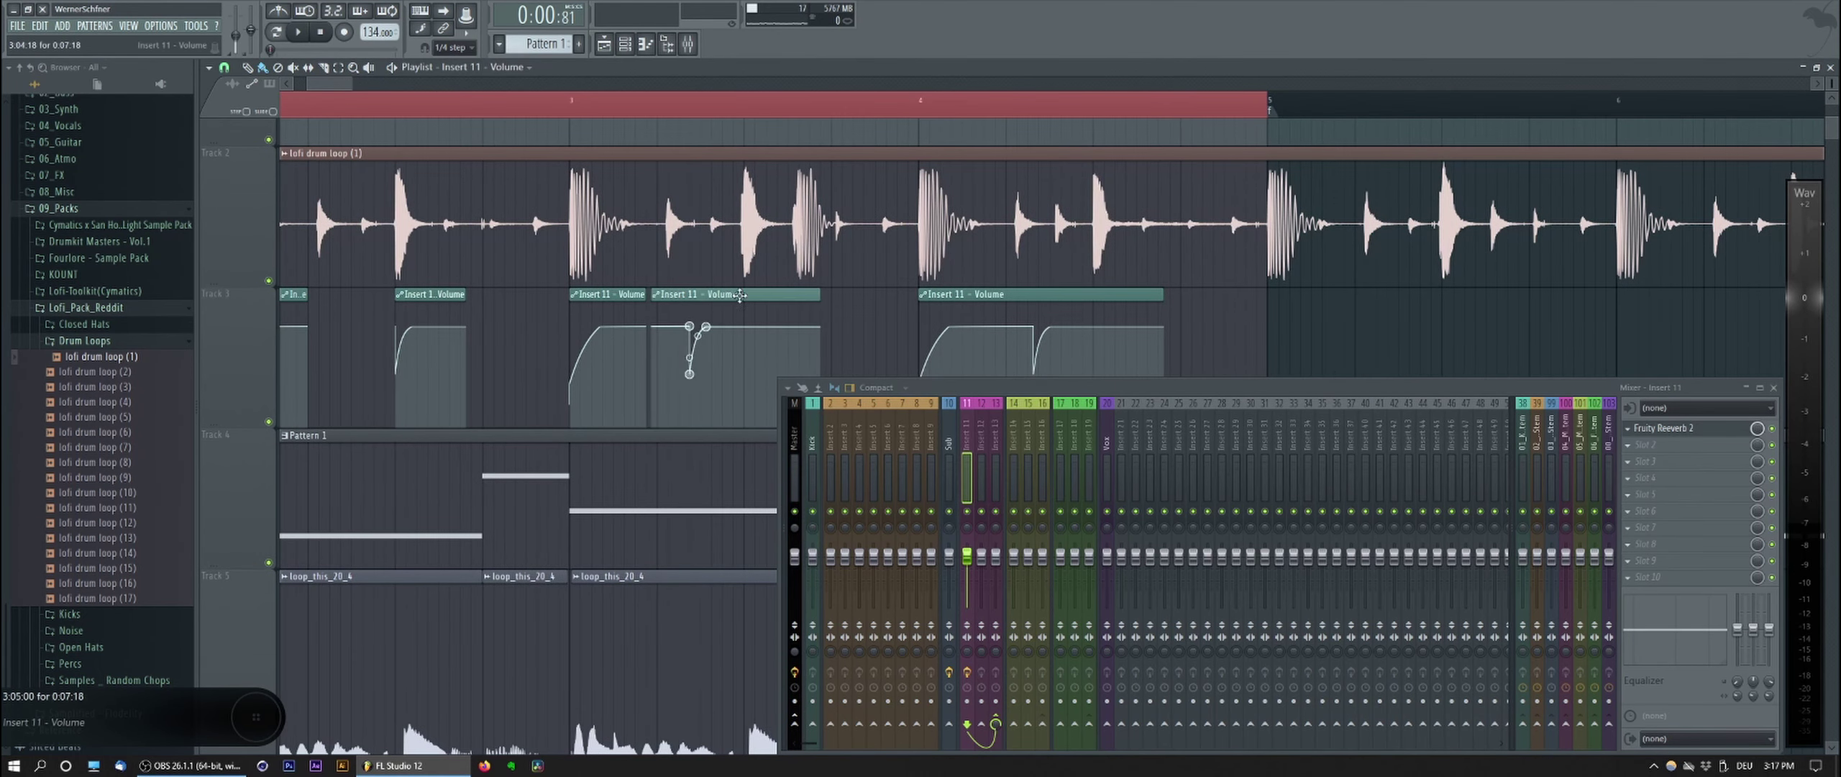
Step: Align the cut-off part of bar 3's volume clip with the mid-bar hit, trim its end, and copy the curved-rise clip onto the next kick
left_click_drag(719, 297, 779, 295)
key("c")
right_click(722, 316)
left_click(778, 341)
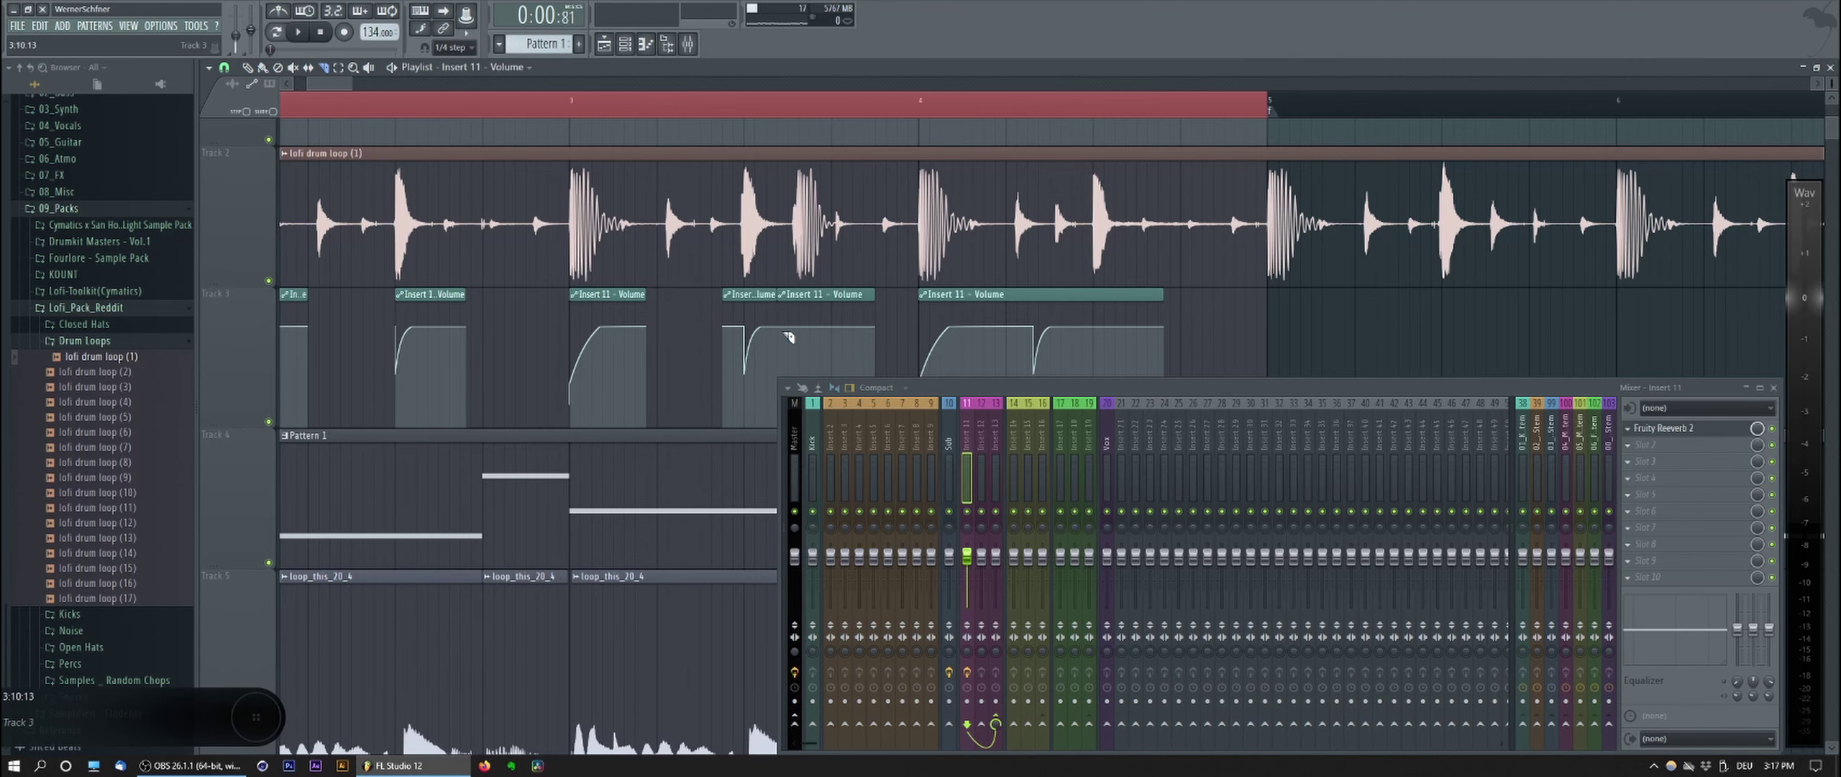
key("b")
right_click(826, 313)
mouse_move(604, 321)
left_mouse_down()
mouse_move(938, 294)
mouse_move(830, 295)
left_mouse_up()
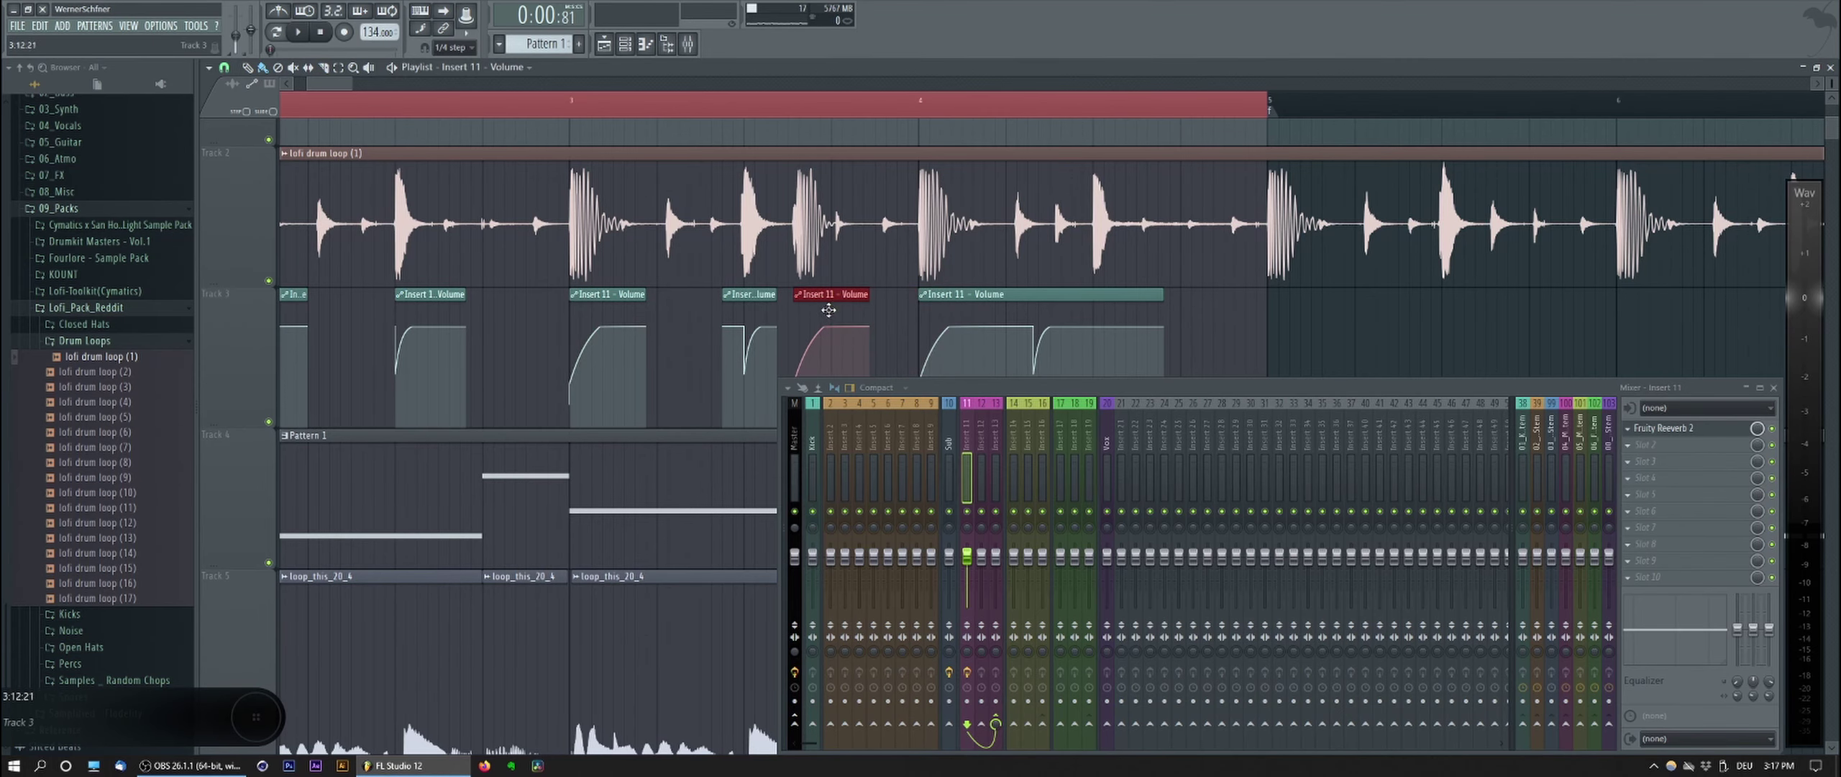
scroll(752, 329, "down", 3)
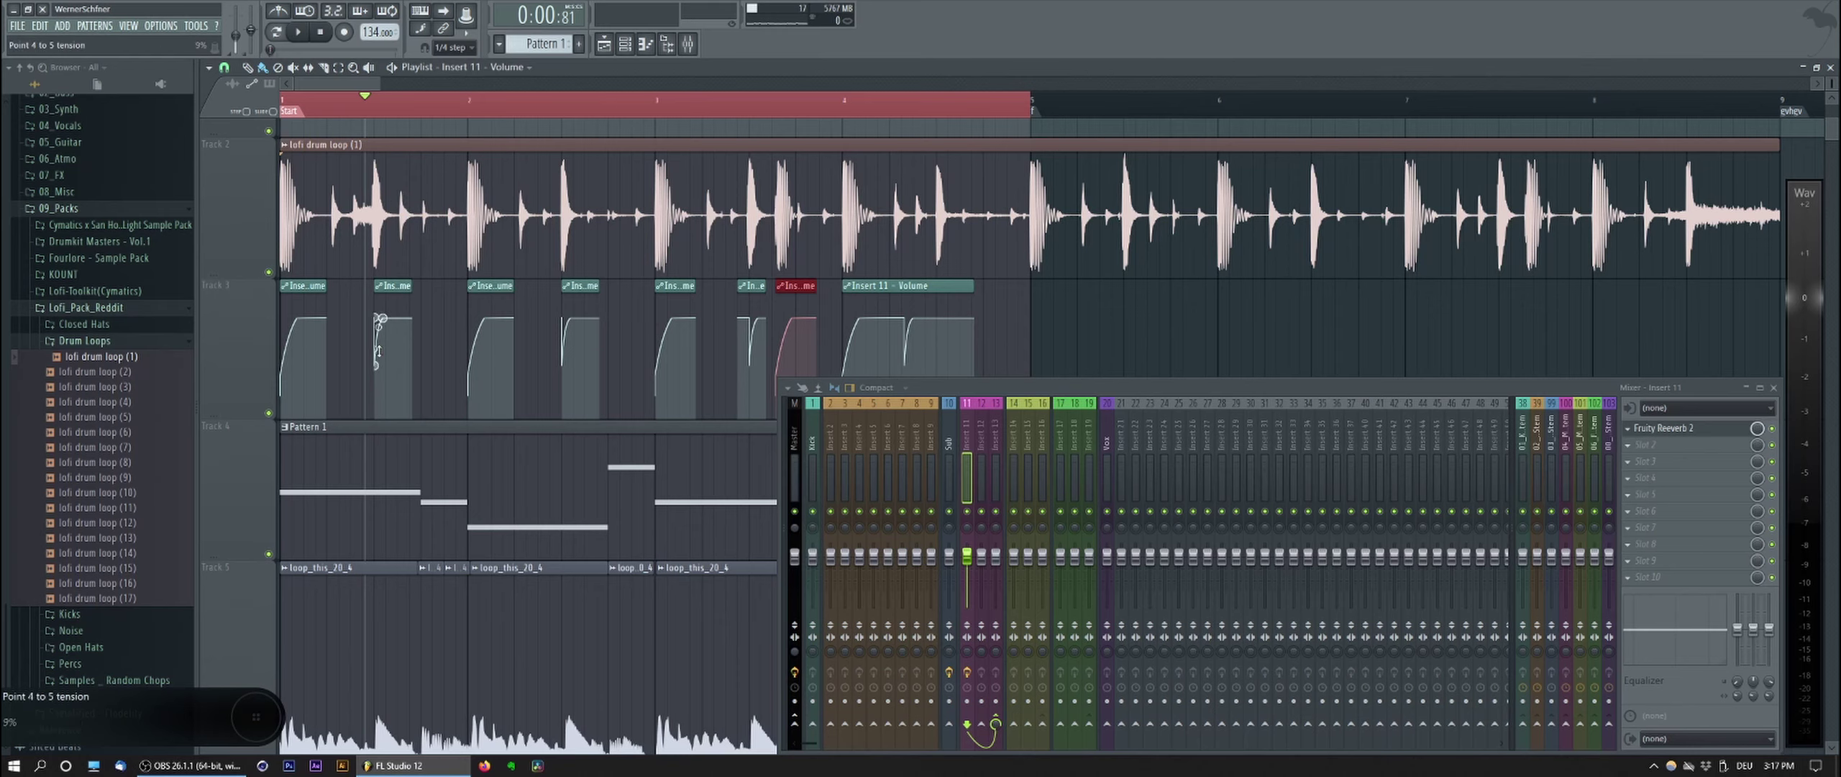
Step: Examine how the volume clips line up with the drum hits and the sample loop's waveform across the playlist
scroll(430, 255, "up", 2)
scroll(430, 255, "up", 3)
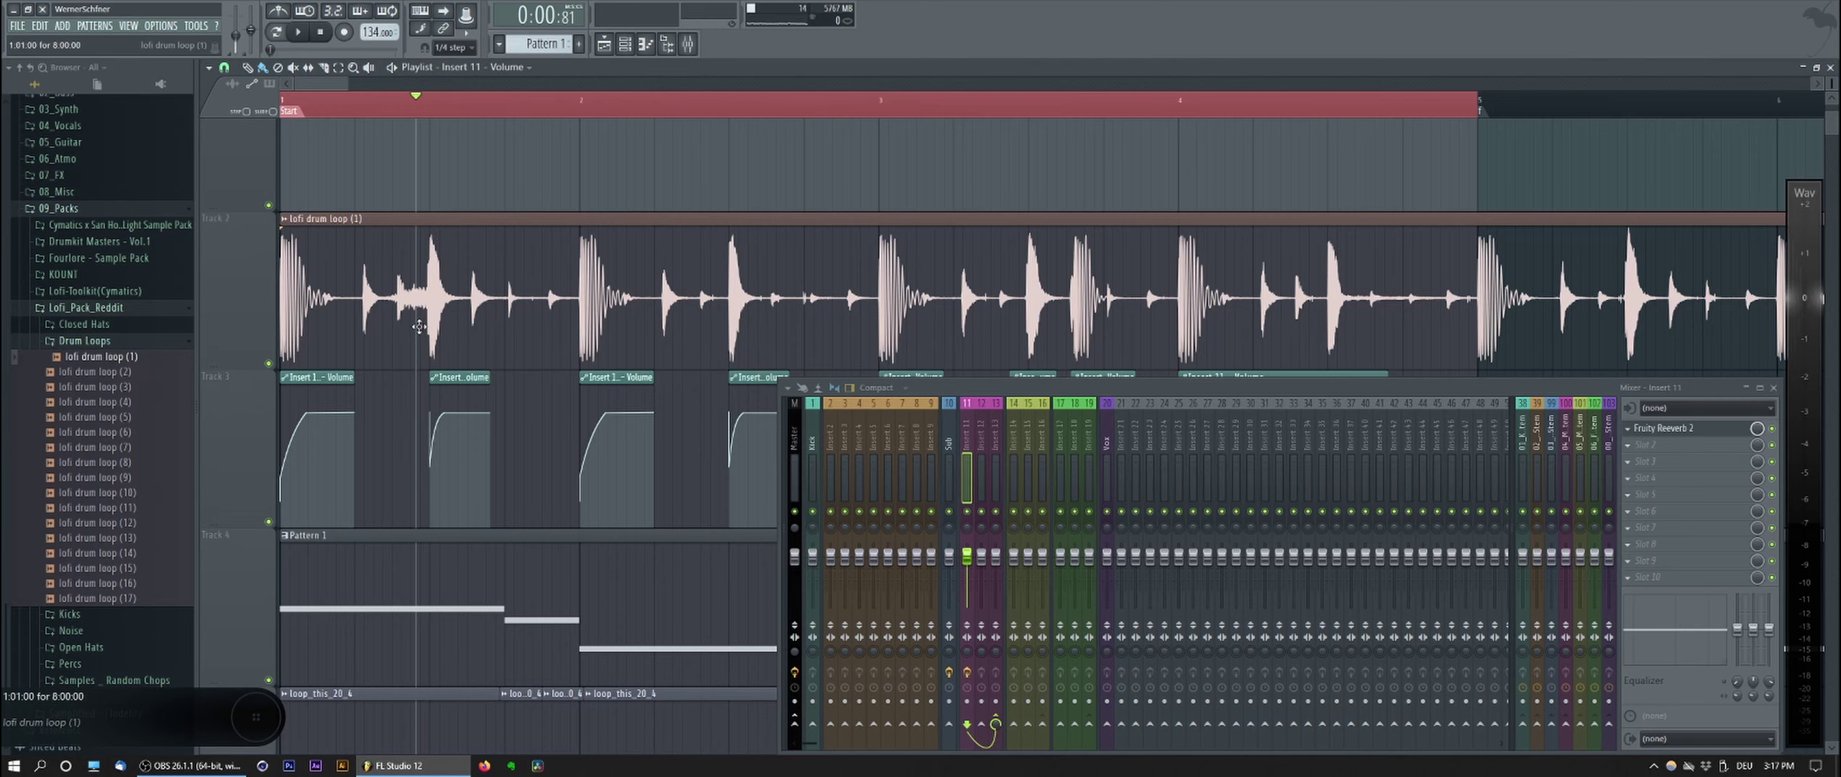
scroll(389, 392, "down", 1)
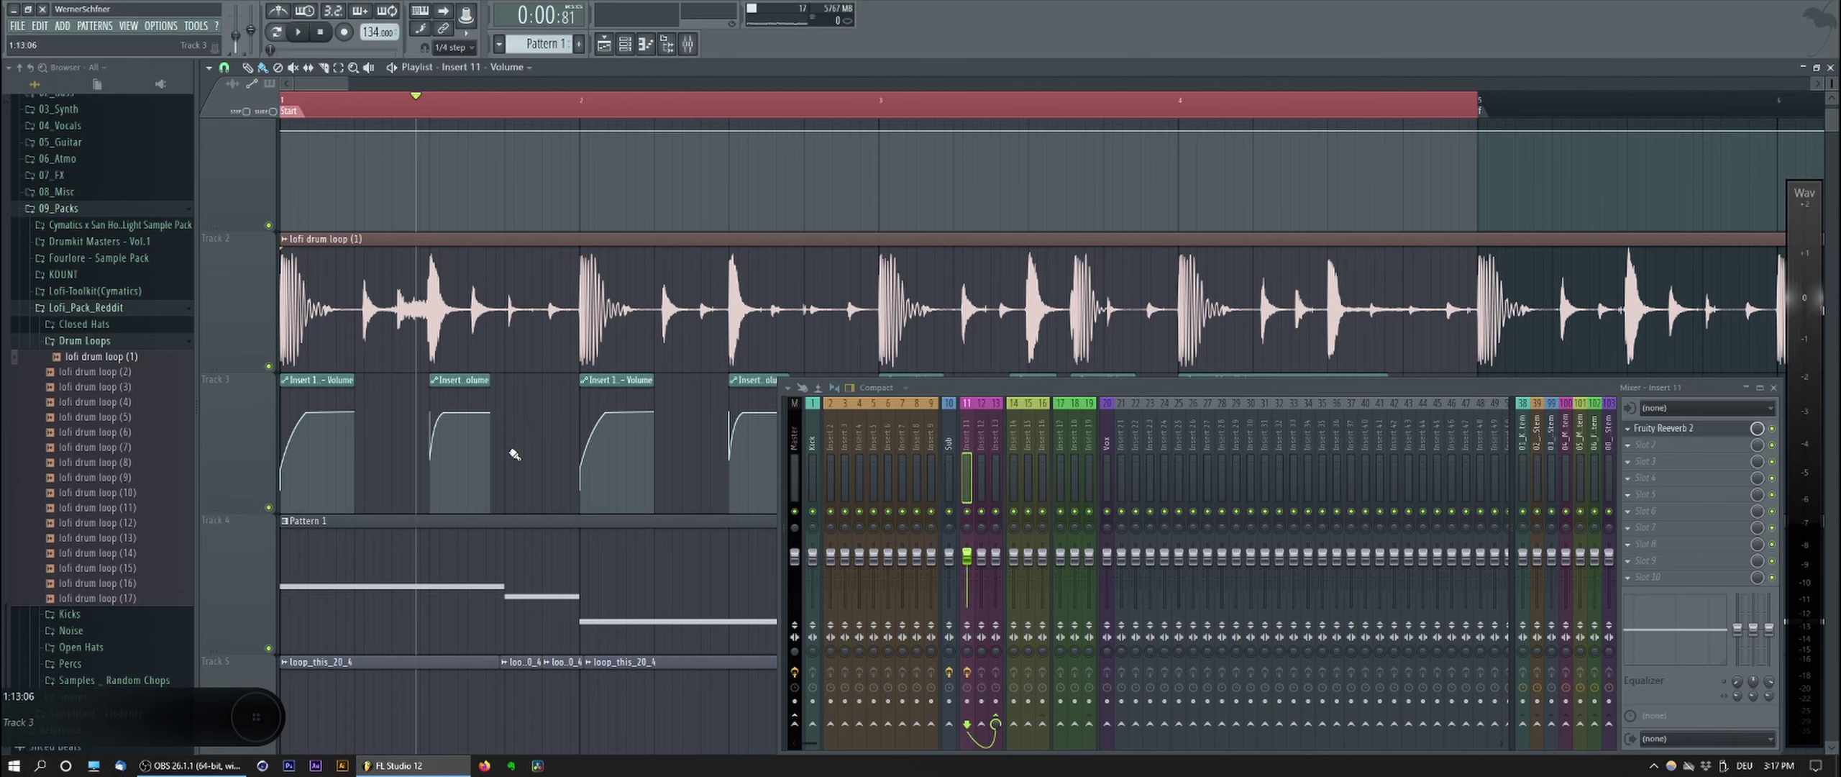
scroll(516, 477, "down", 5)
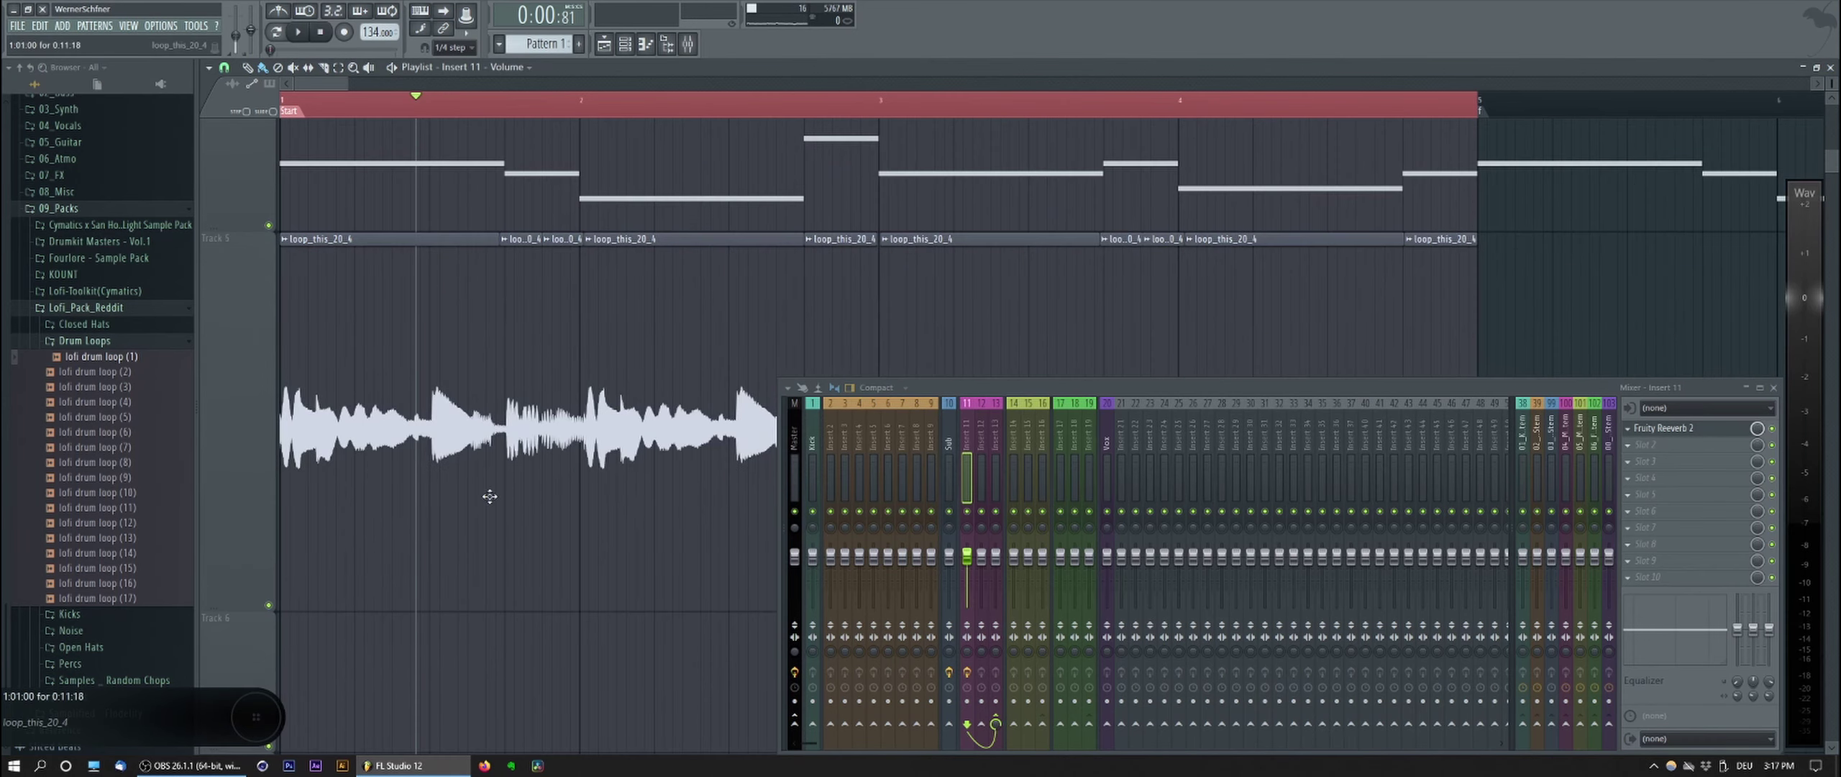
left_click_drag(385, 346, 1420, 330)
left_click(1513, 316, "ctrl")
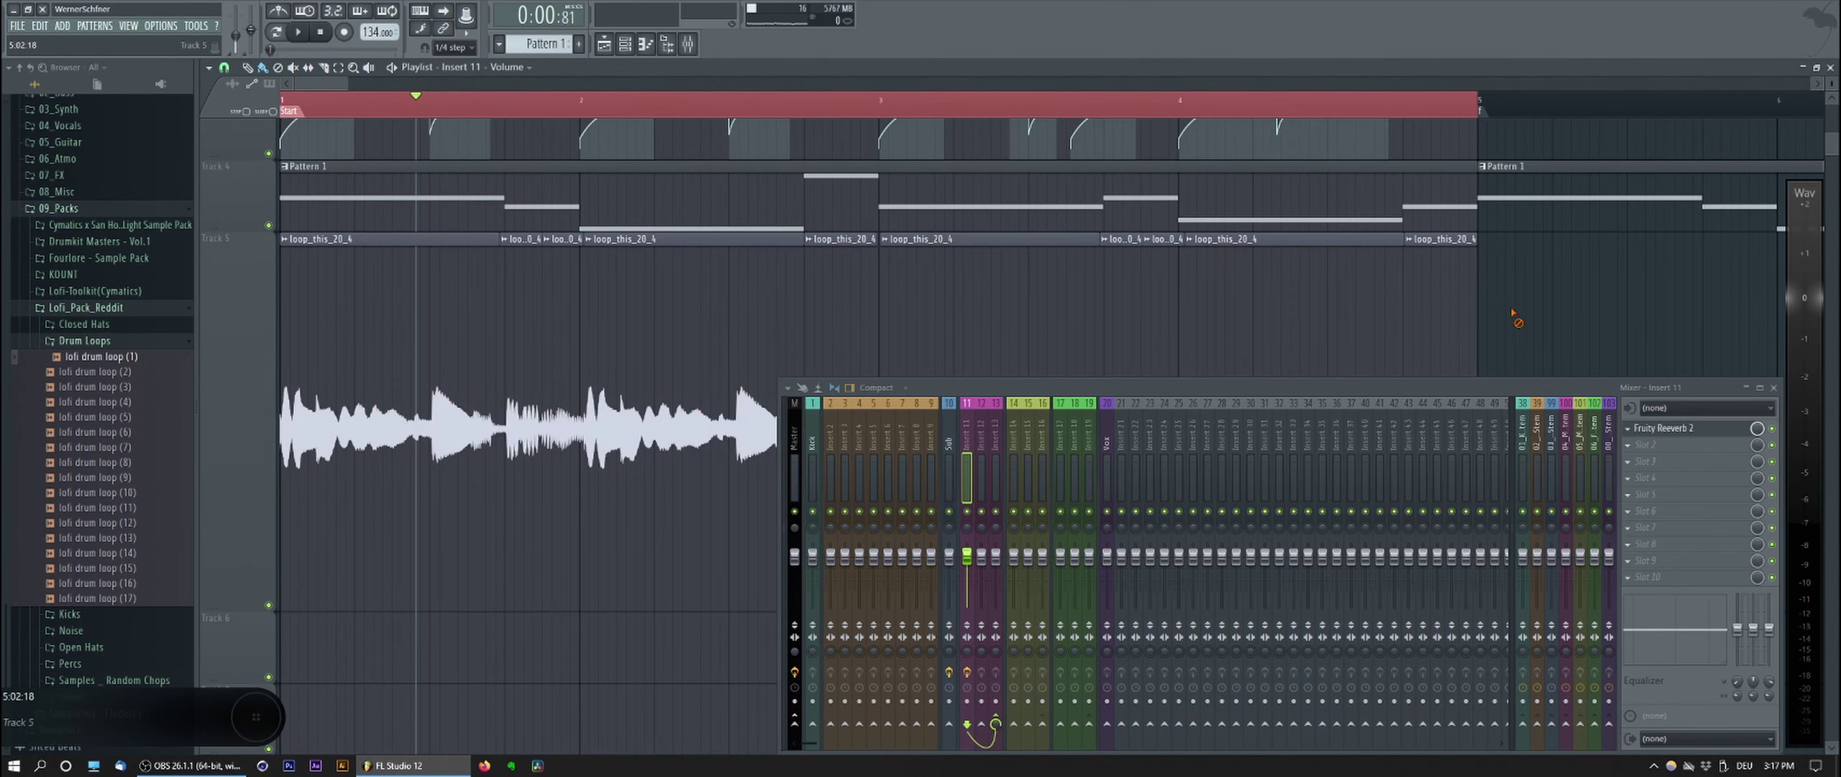
scroll(509, 464, "up", 3)
scroll(504, 460, "down", 2)
left_click_drag(292, 214, 307, 280)
left_click(393, 281, "ctrl")
left_click_drag(455, 219, 460, 280)
left_click(395, 285, "ctrl")
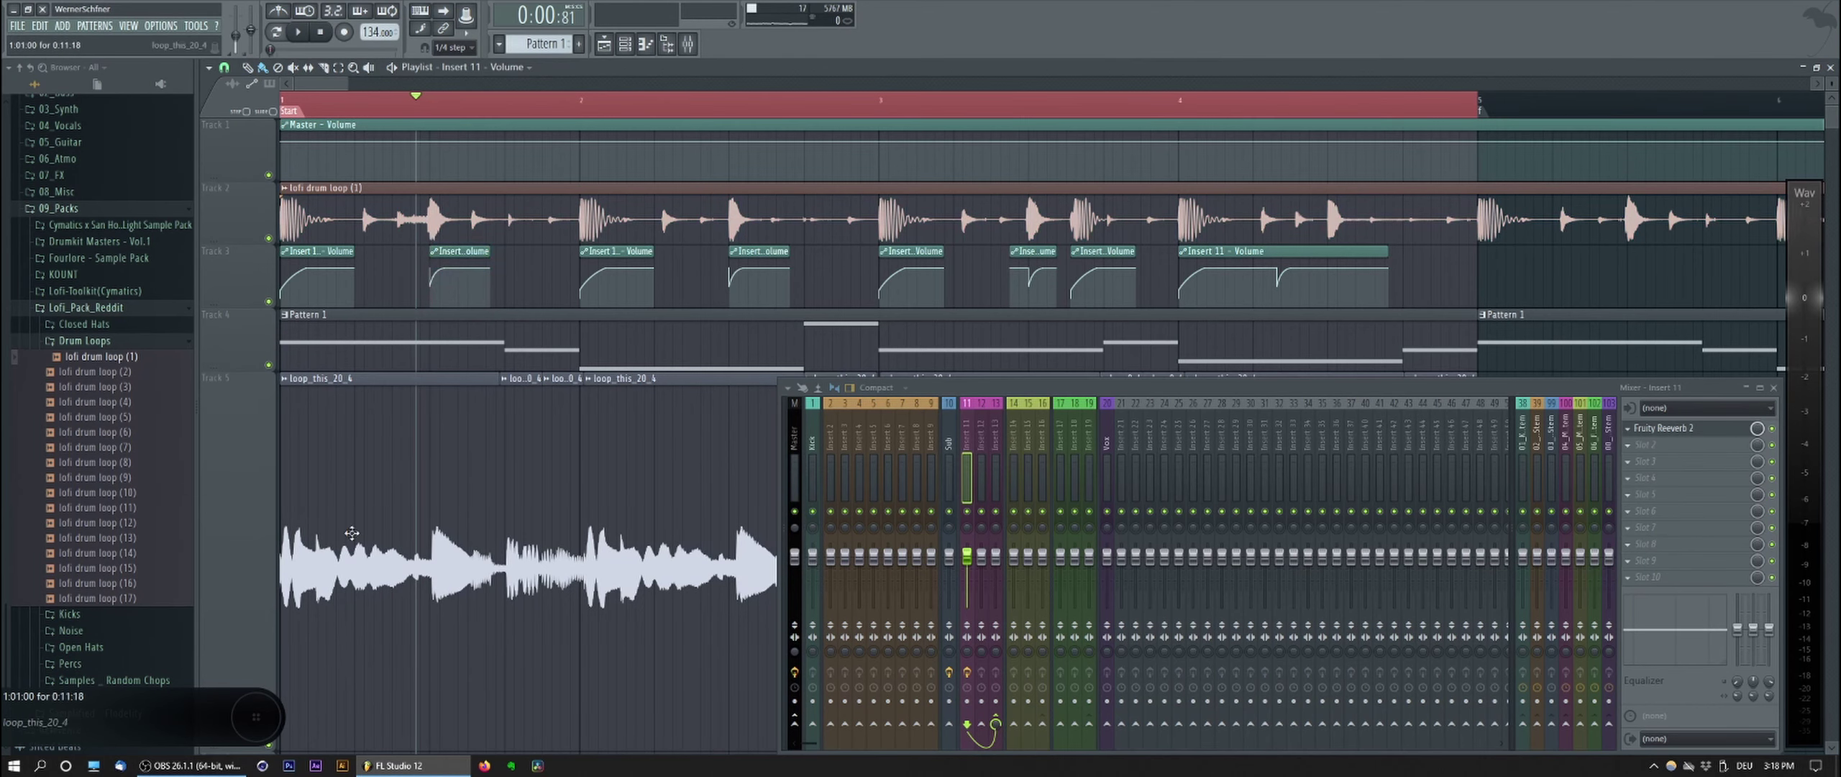
left_click_drag(382, 480, 595, 443)
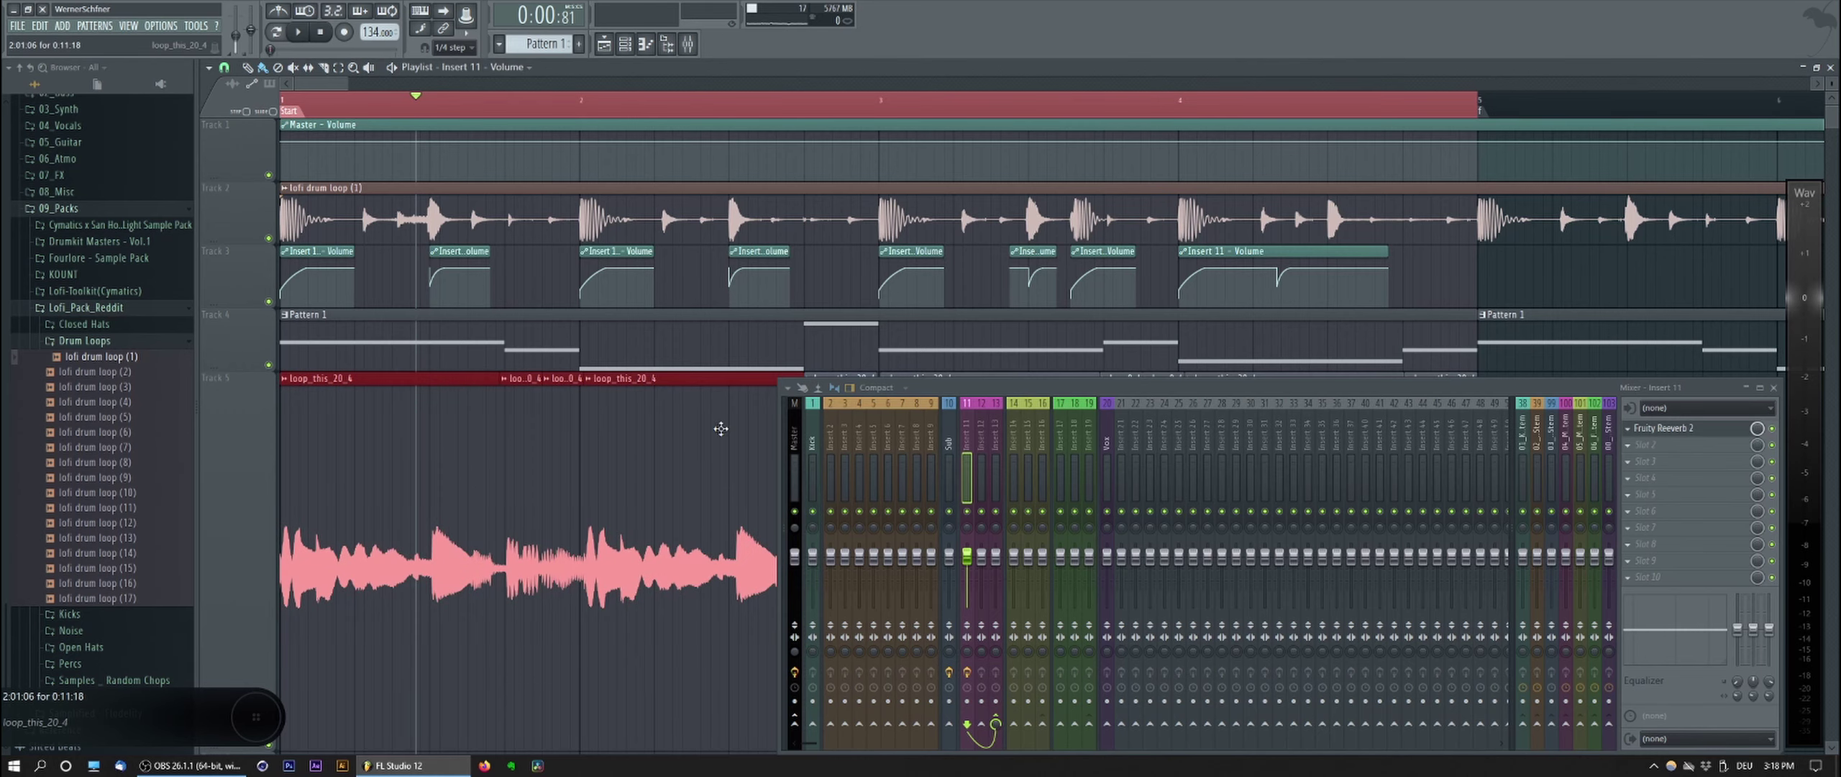
left_click(546, 284, "ctrl")
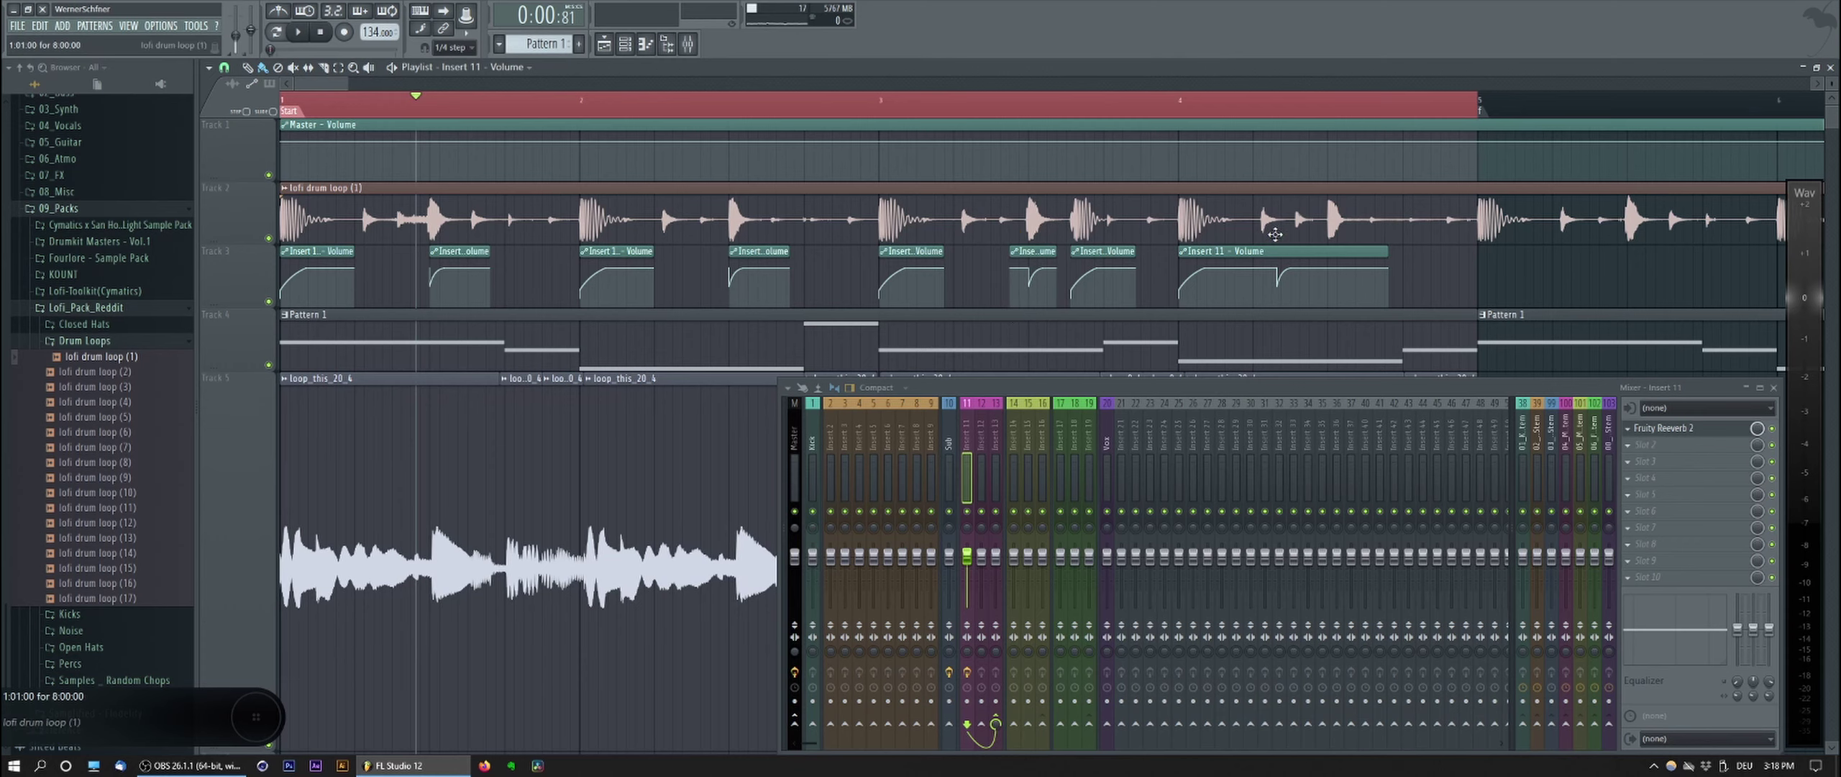
Step: Slice bar 4's volume clip after its first rise, delete the remainder, and copy bar 3's dip clip onto the mid-bar hit
left_click_drag(1252, 287, 1253, 306)
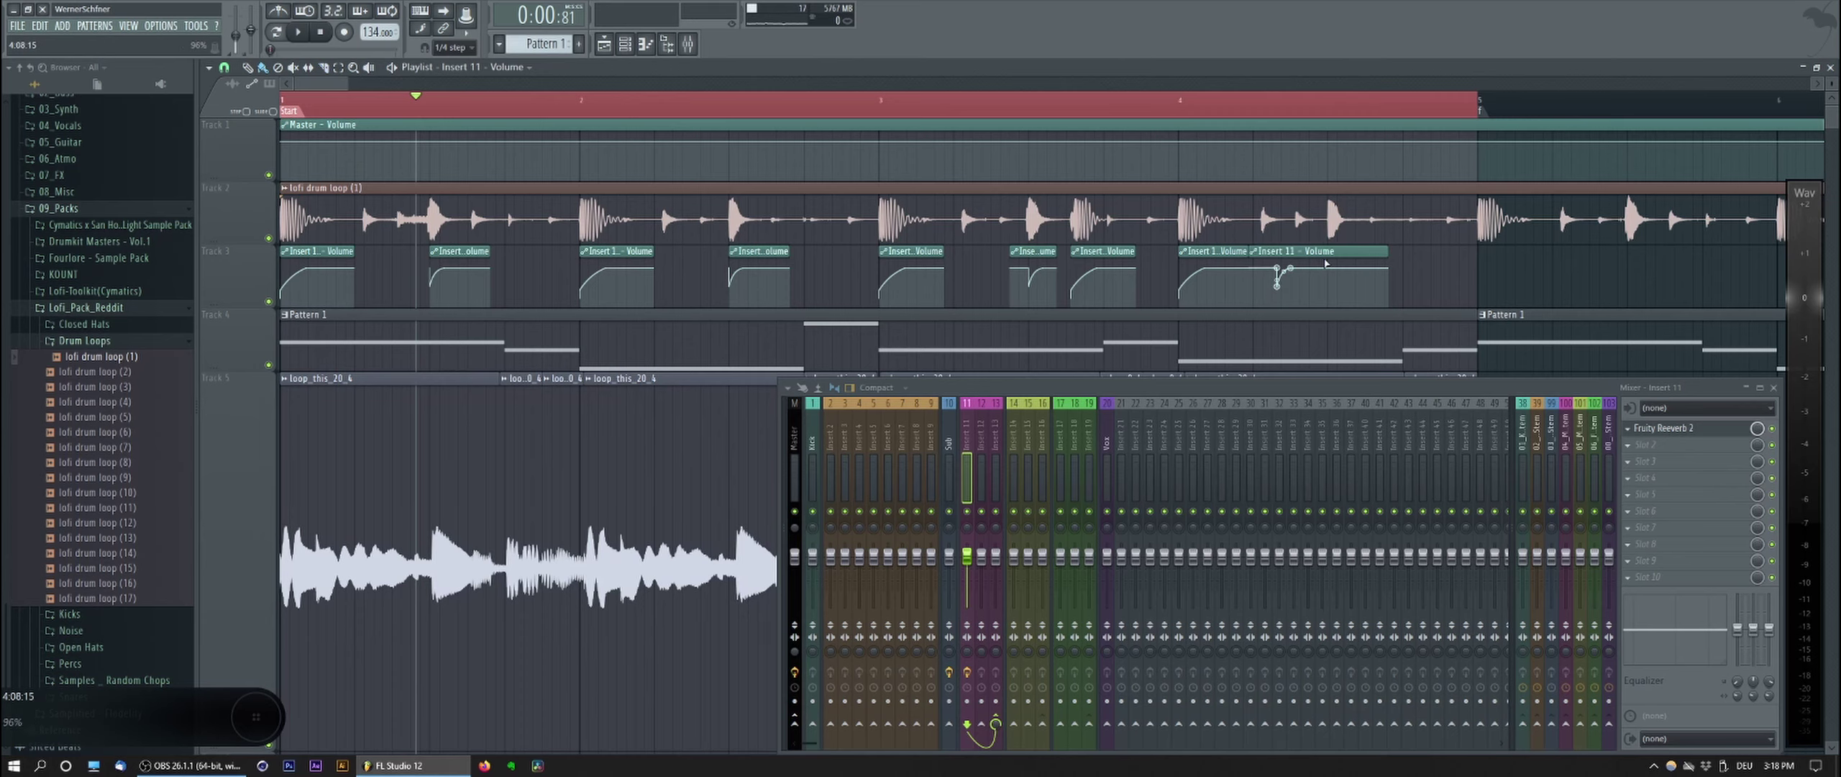
key("b")
right_click(1336, 254)
left_click(1054, 273, "ctrl")
left_click_drag(1033, 251, 1336, 252)
scroll(1339, 252, "up", 3)
left_click(1418, 273, "ctrl")
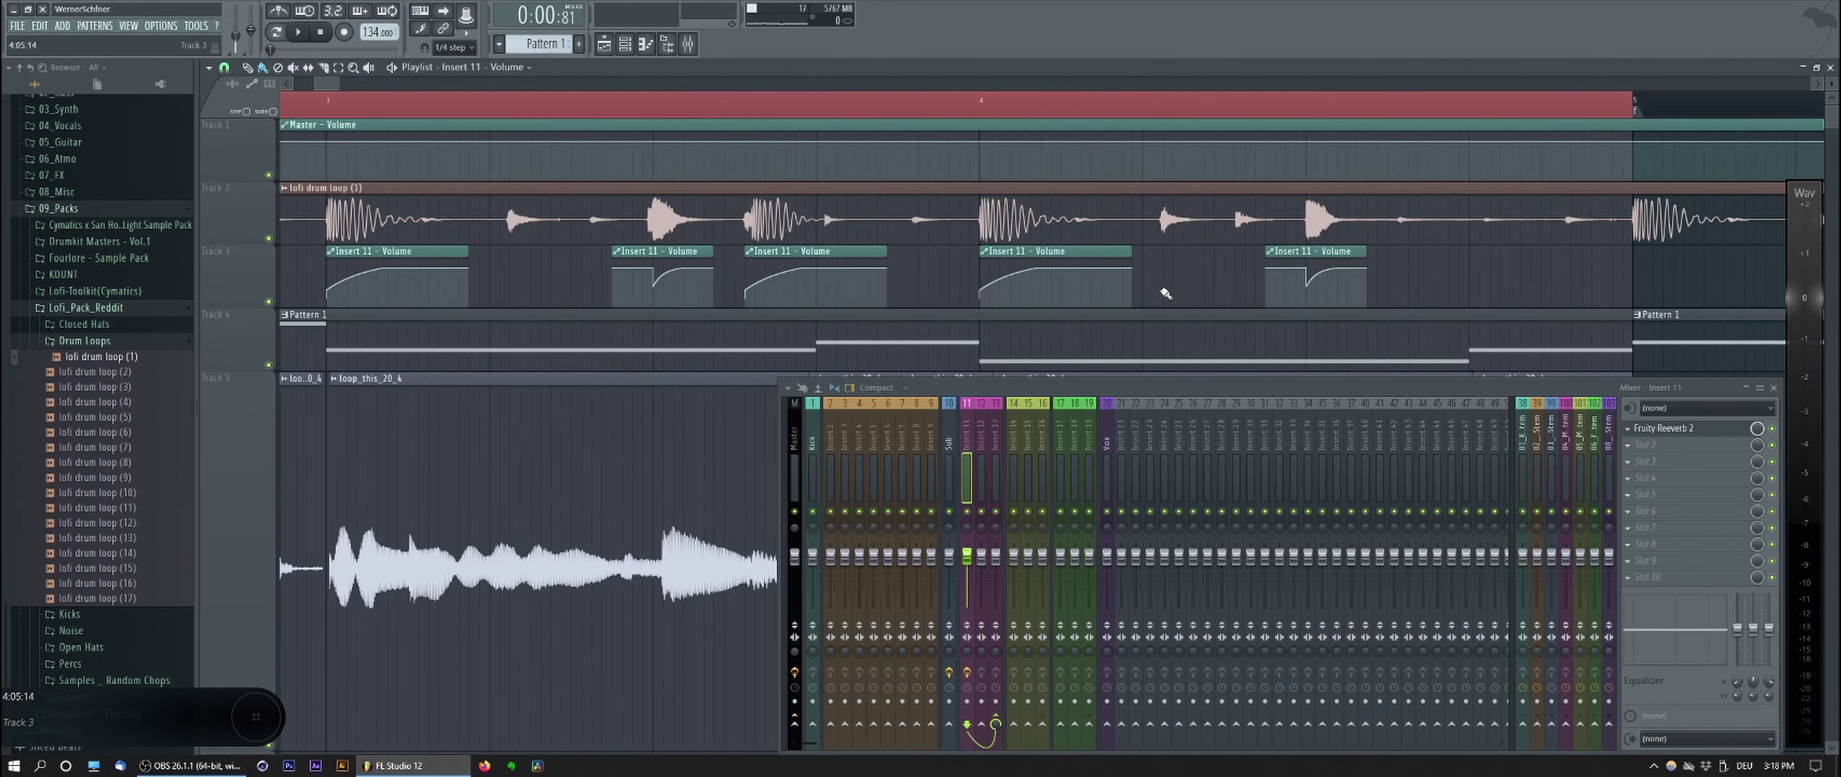
Step: Review the volume clips across all four bars and play the arrangement from the start
scroll(896, 272, "down", 3)
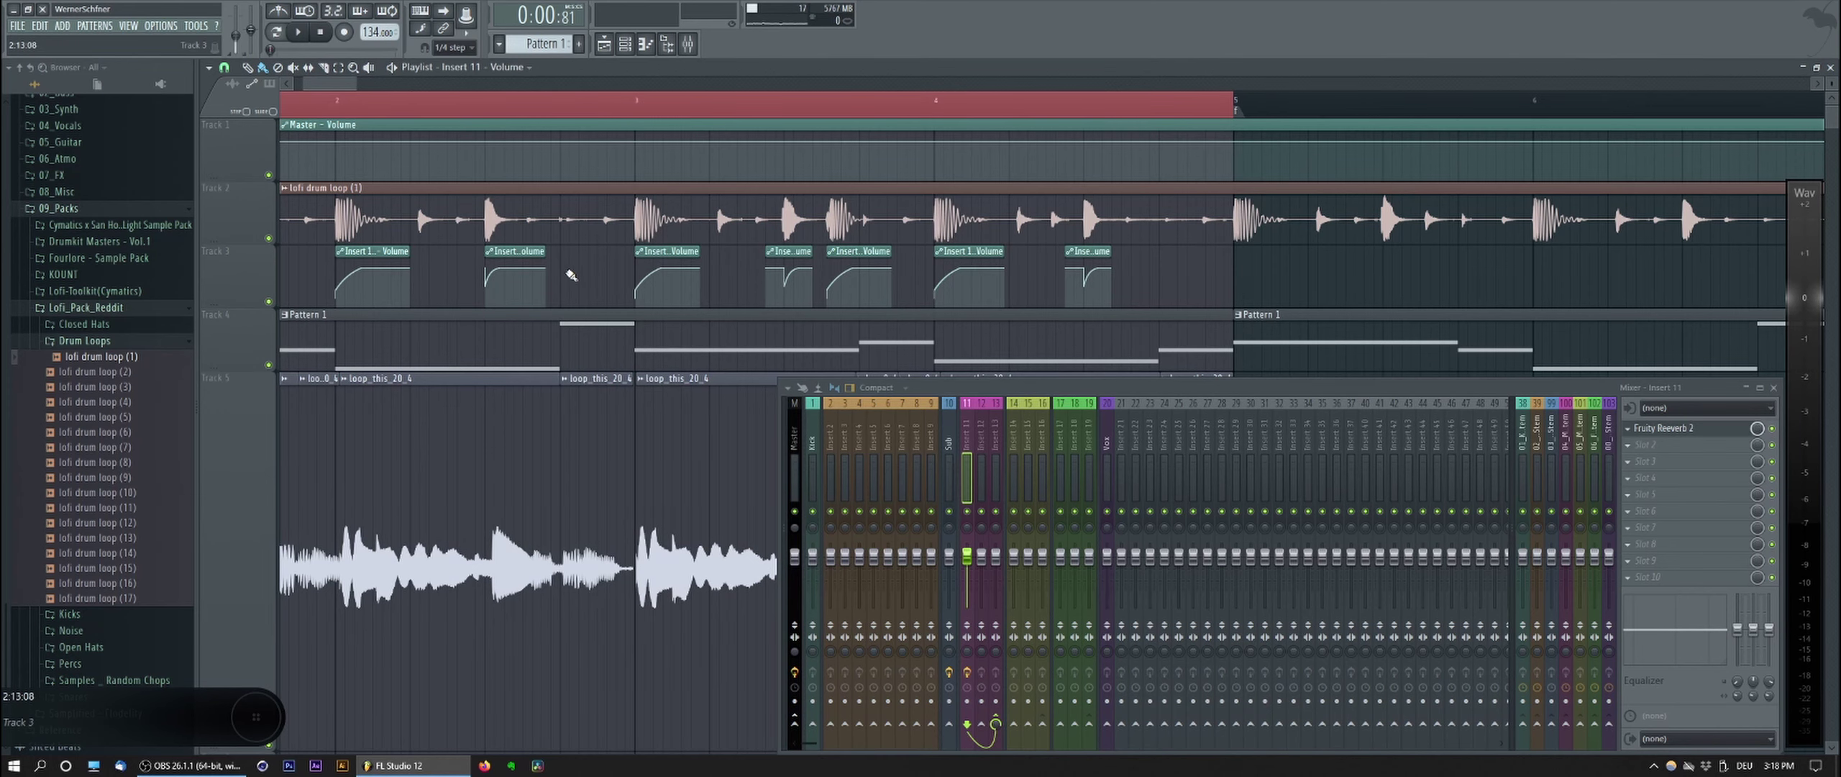
scroll(571, 275, "left", 3)
scroll(582, 269, "up", 1)
scroll(582, 269, "down", 2)
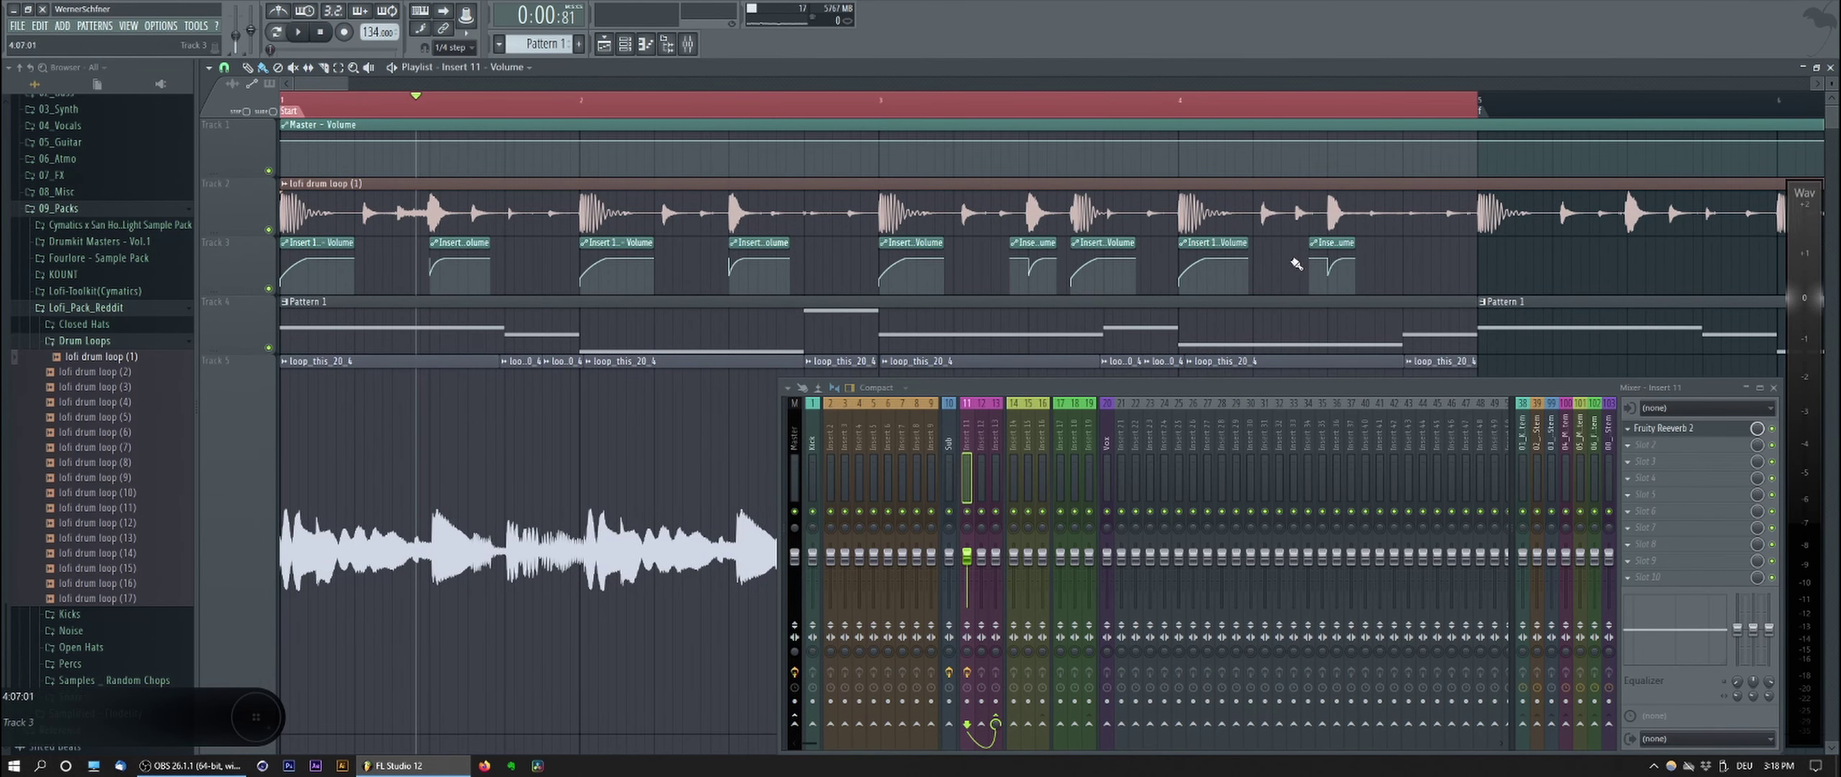
left_click_drag(1296, 262, 1365, 259)
left_click(1412, 254, "ctrl")
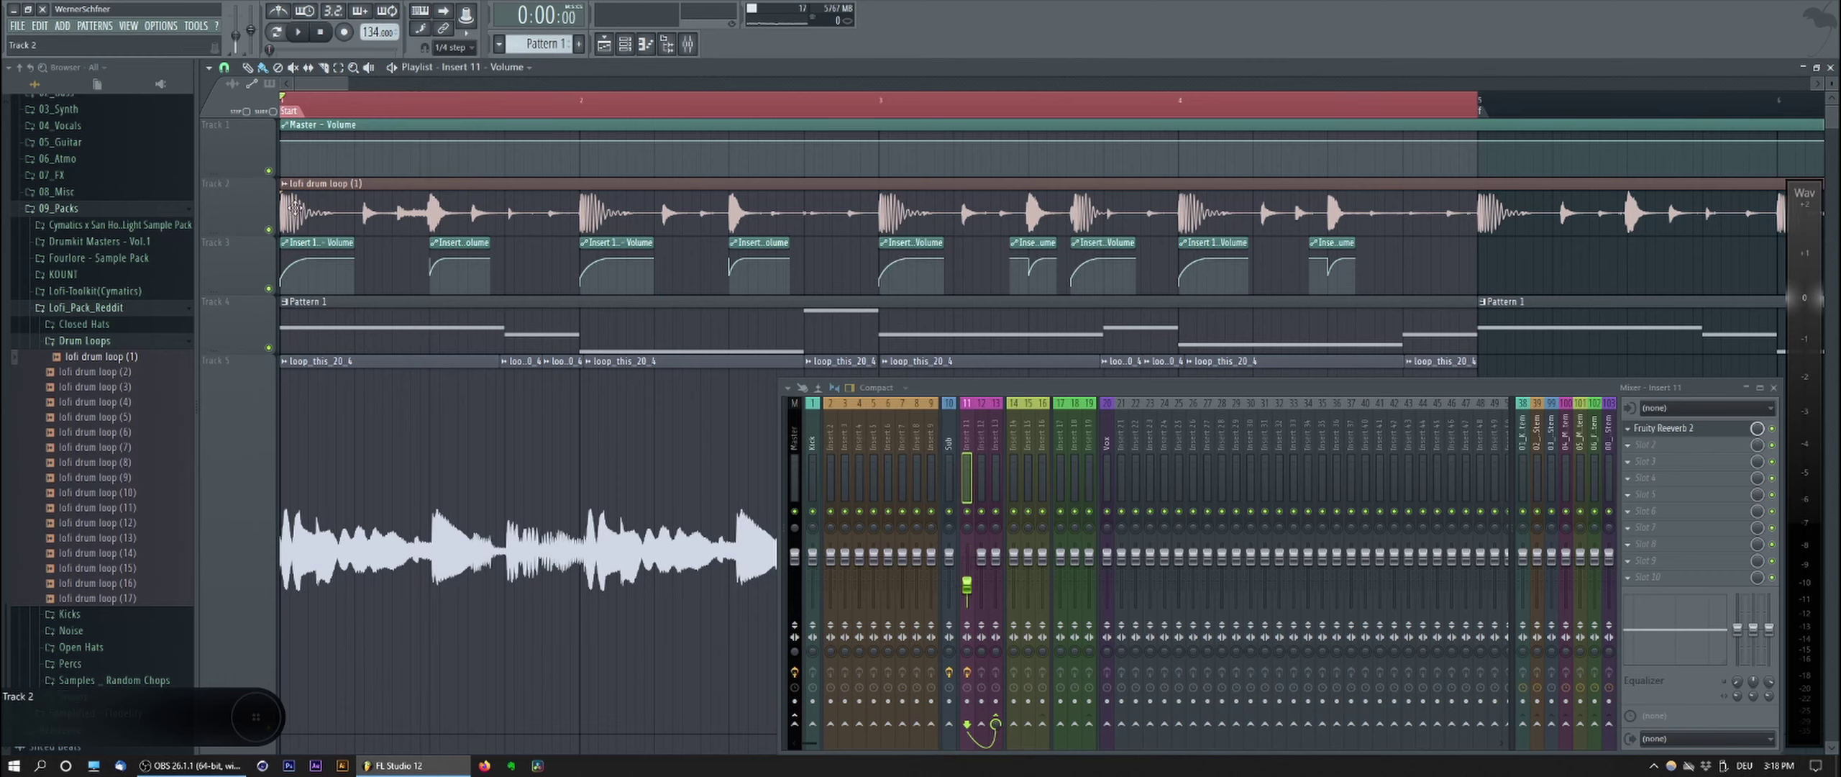
key("space")
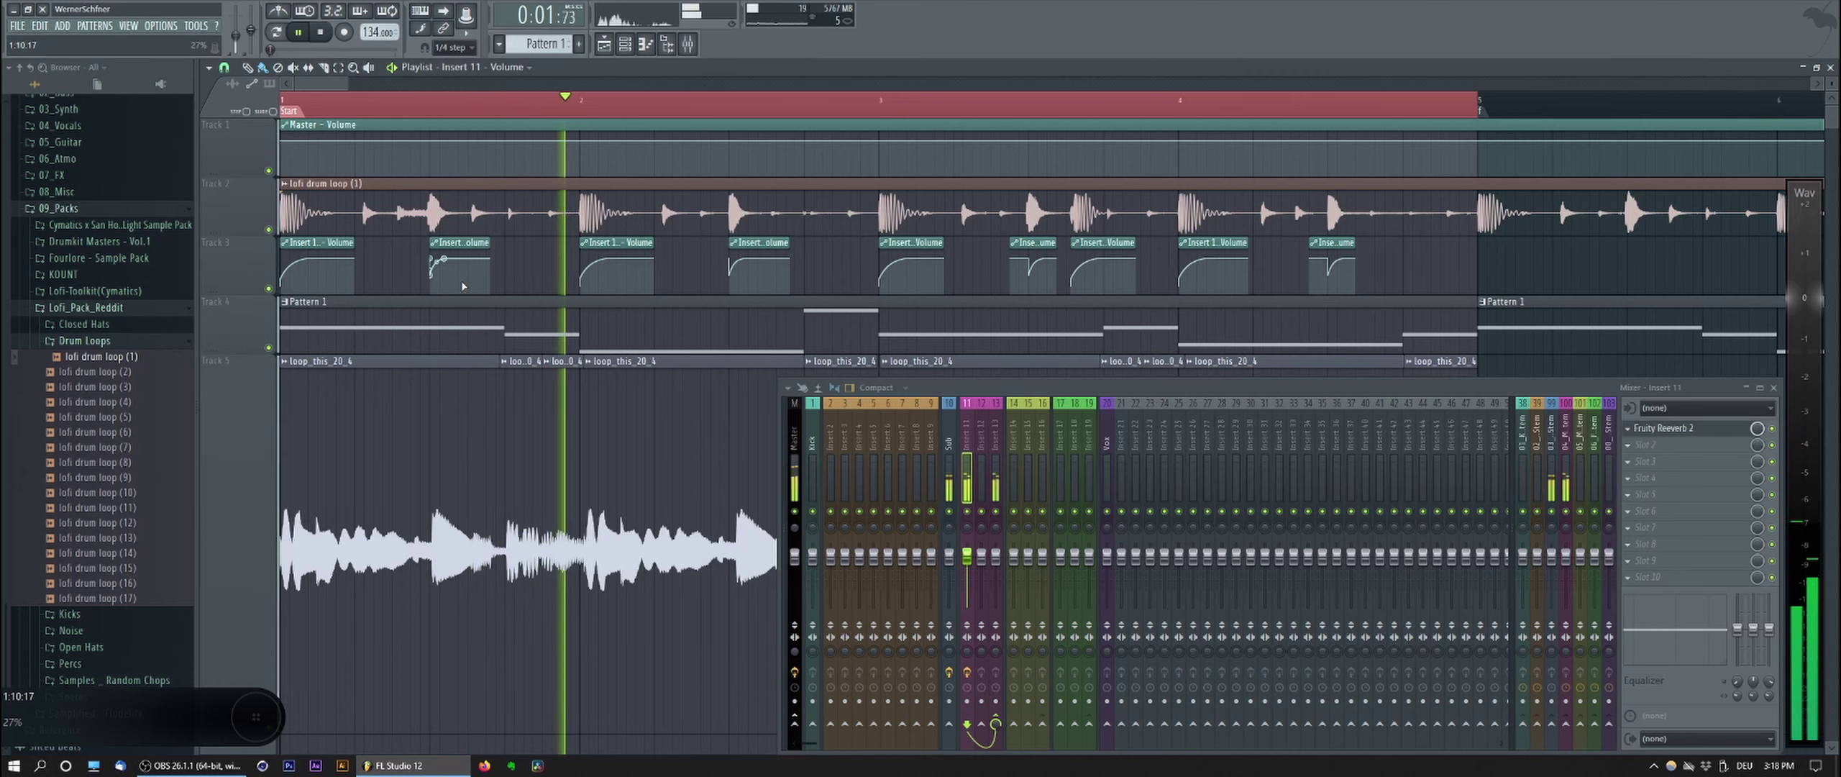
key("space")
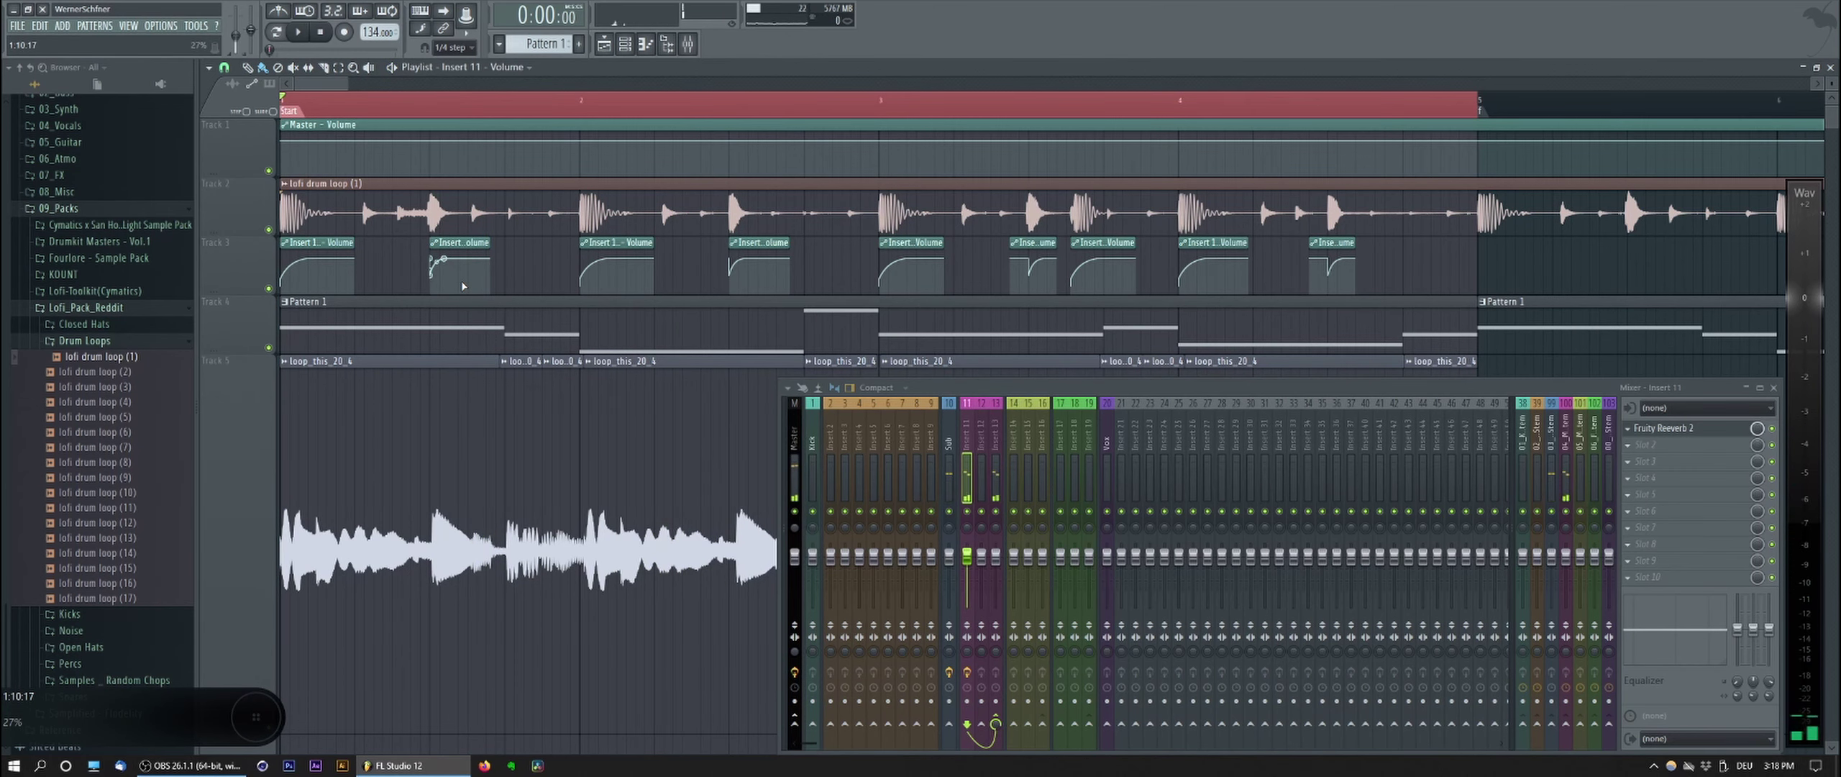
Step: Play the arrangement and insert an empty track between the drum loop and the volume automation clips
scroll(515, 333, "down", 1)
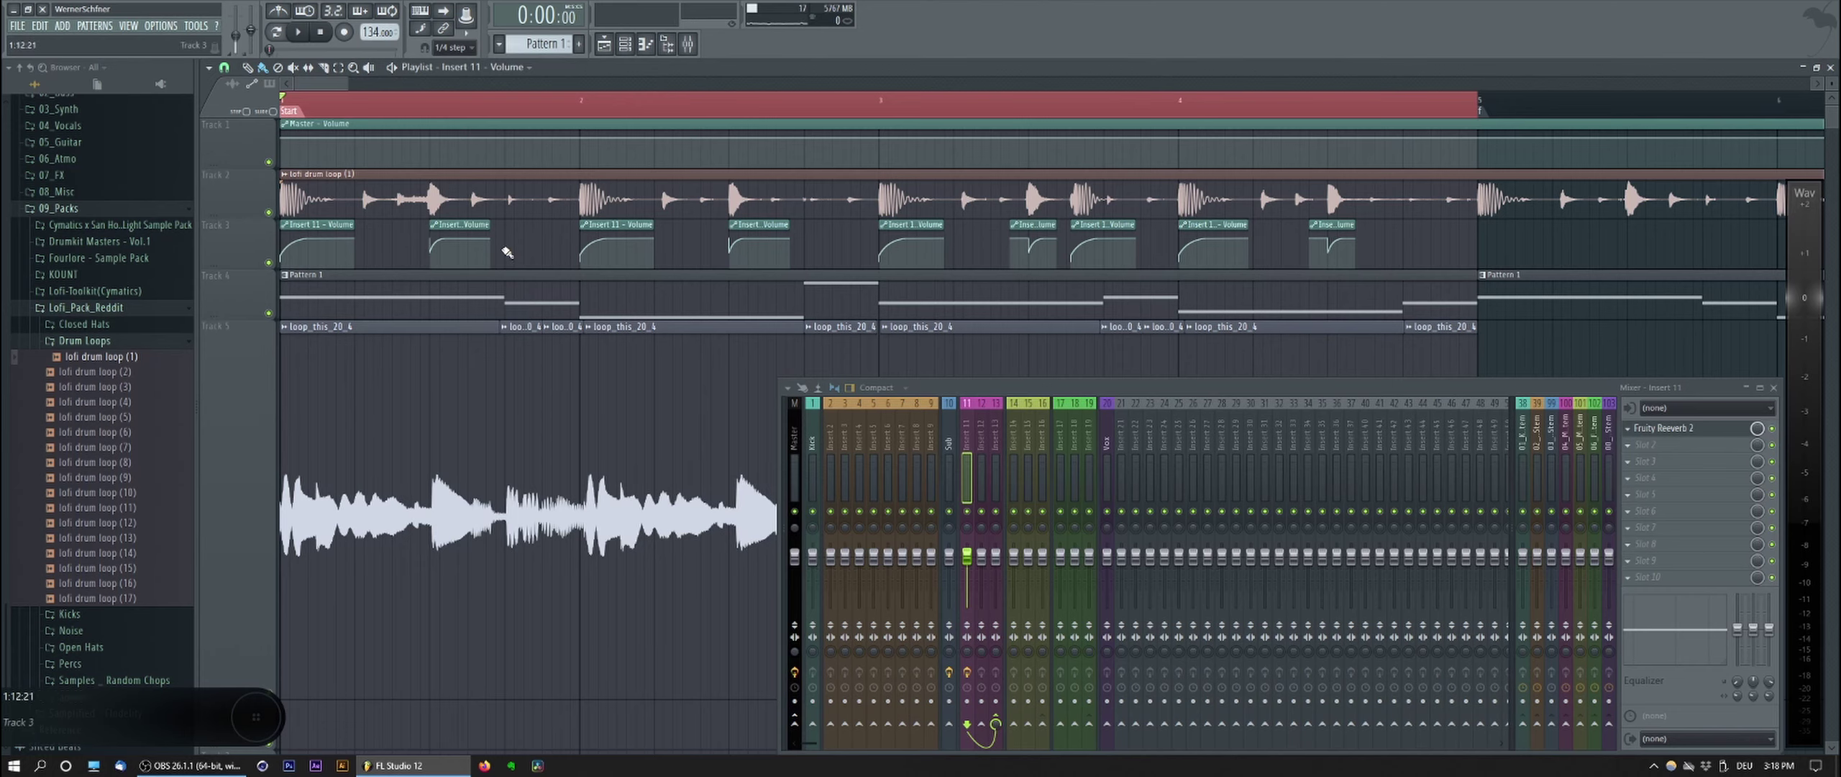
key("space")
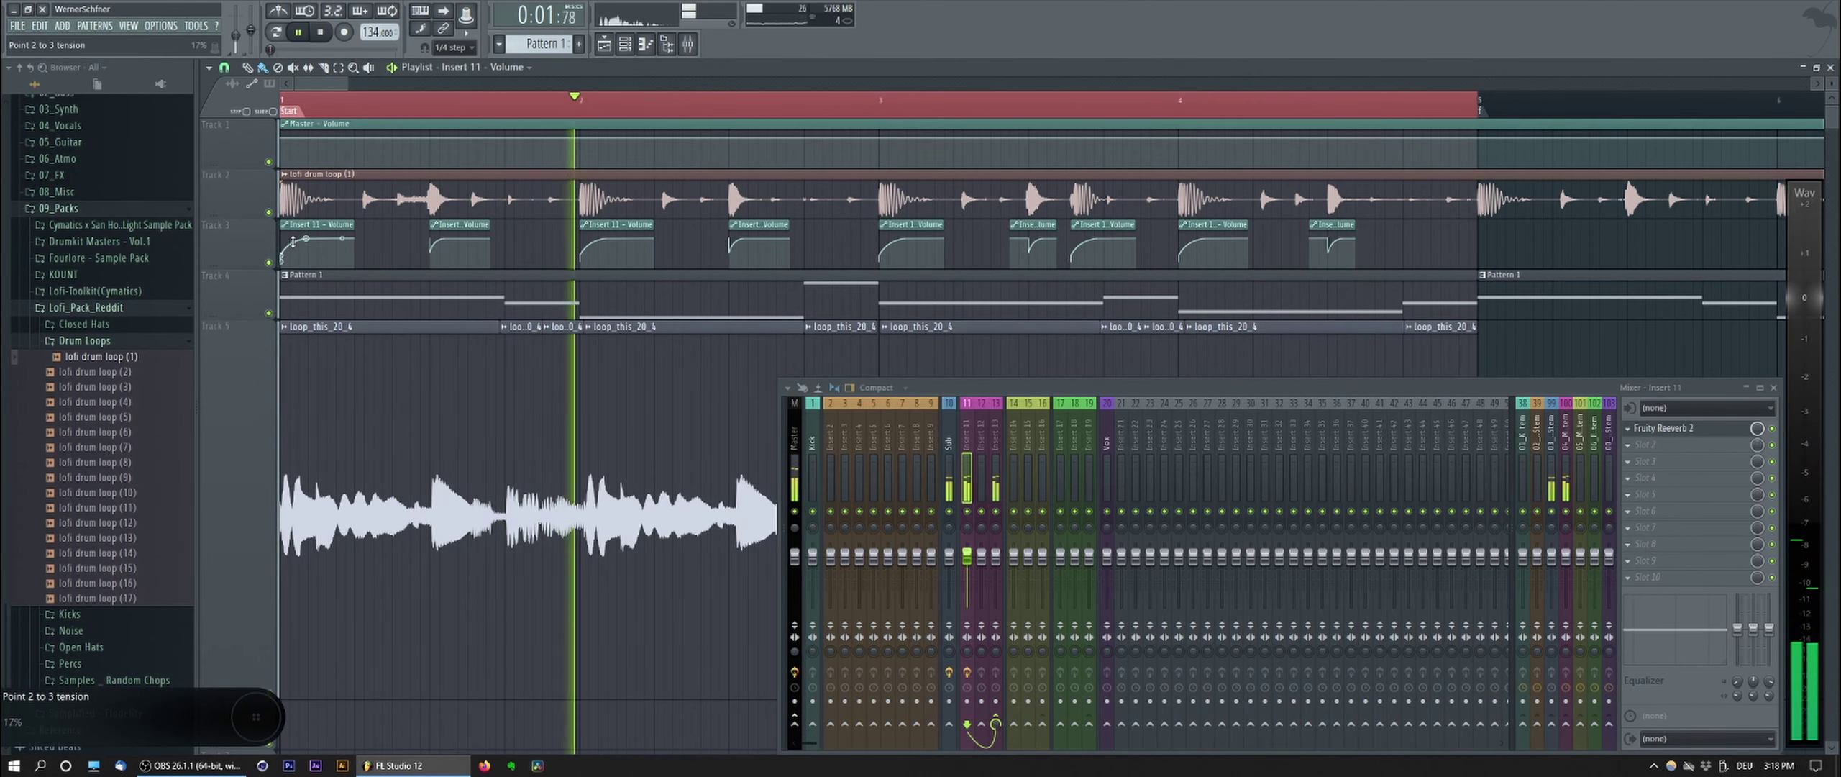
right_click(260, 221)
left_click(290, 442)
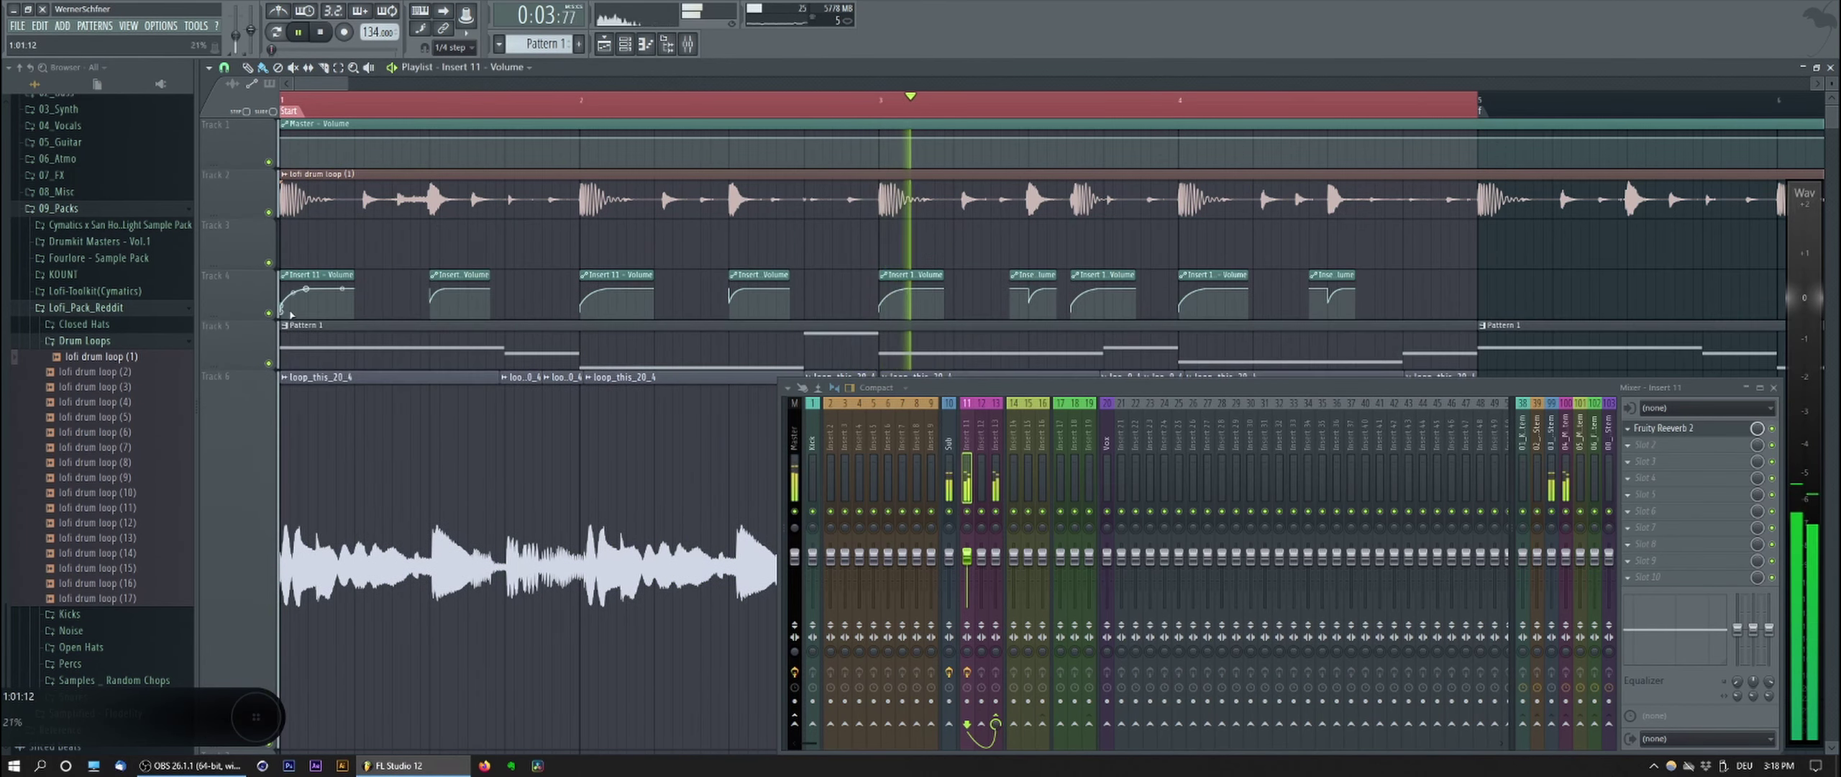
key("space")
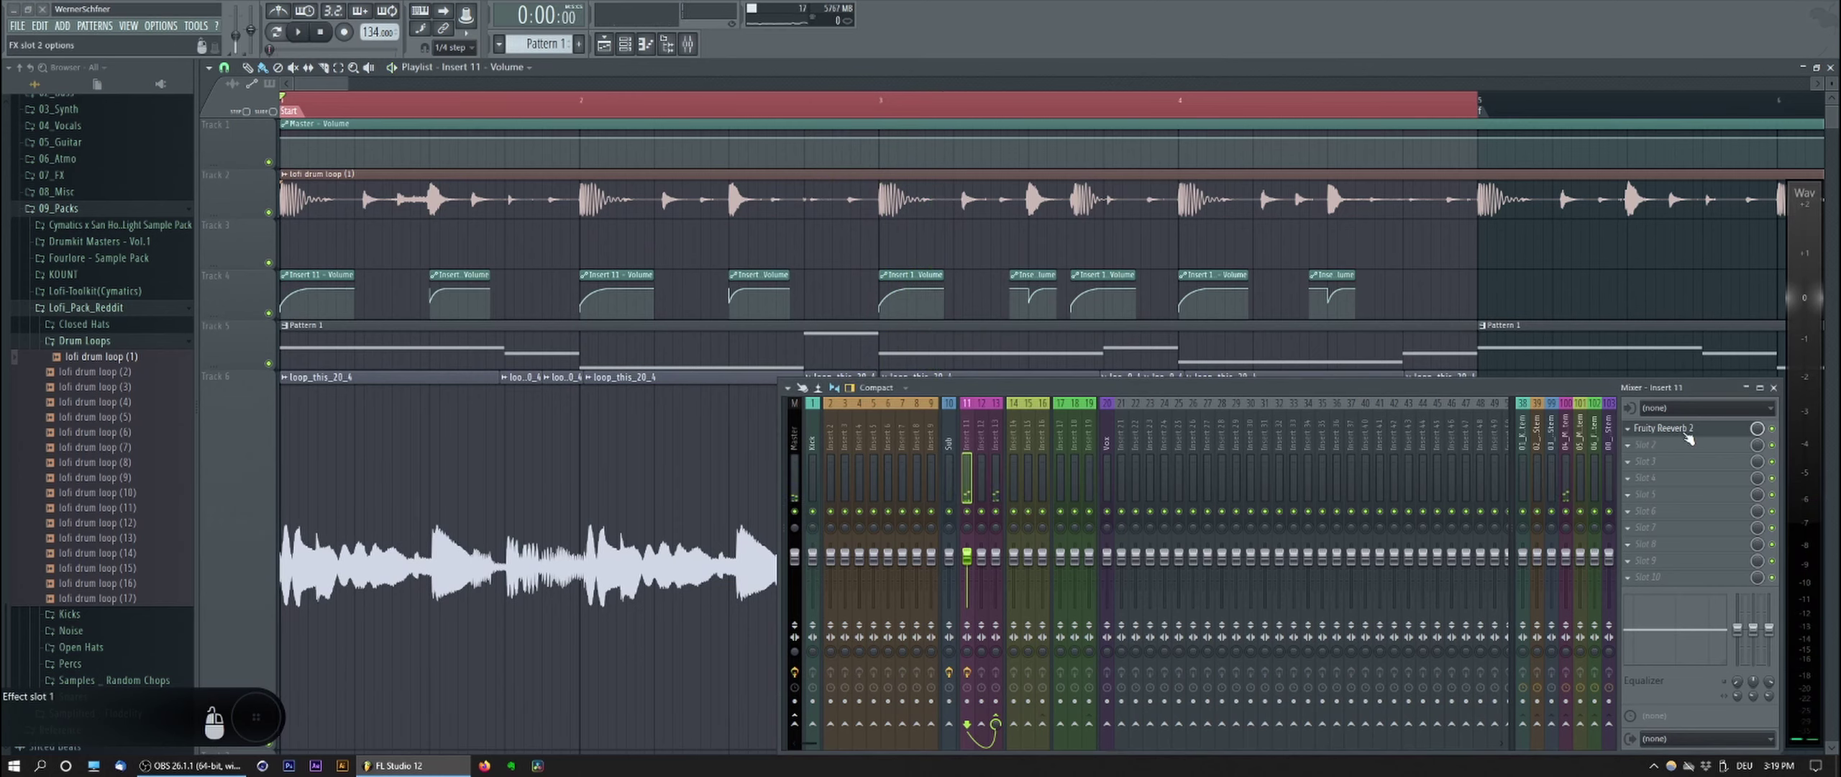
Step: View the Fruity Reeverb 2 plugin on Insert 11, close it, and inspect the volume curves and clip layout in the playlist
left_click(1690, 428)
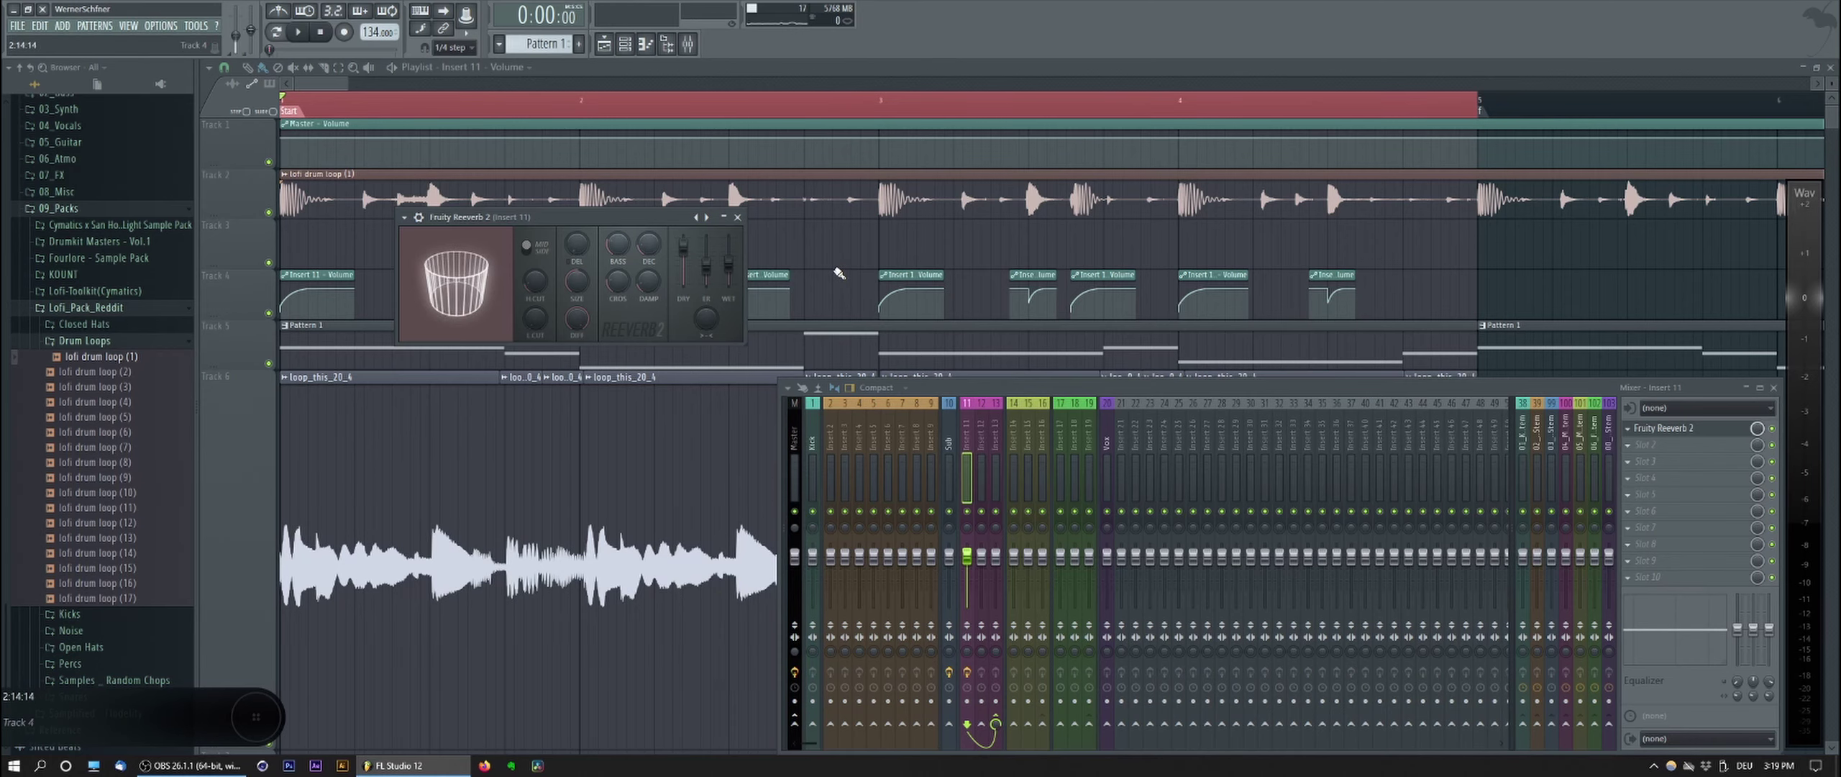
key("Escape")
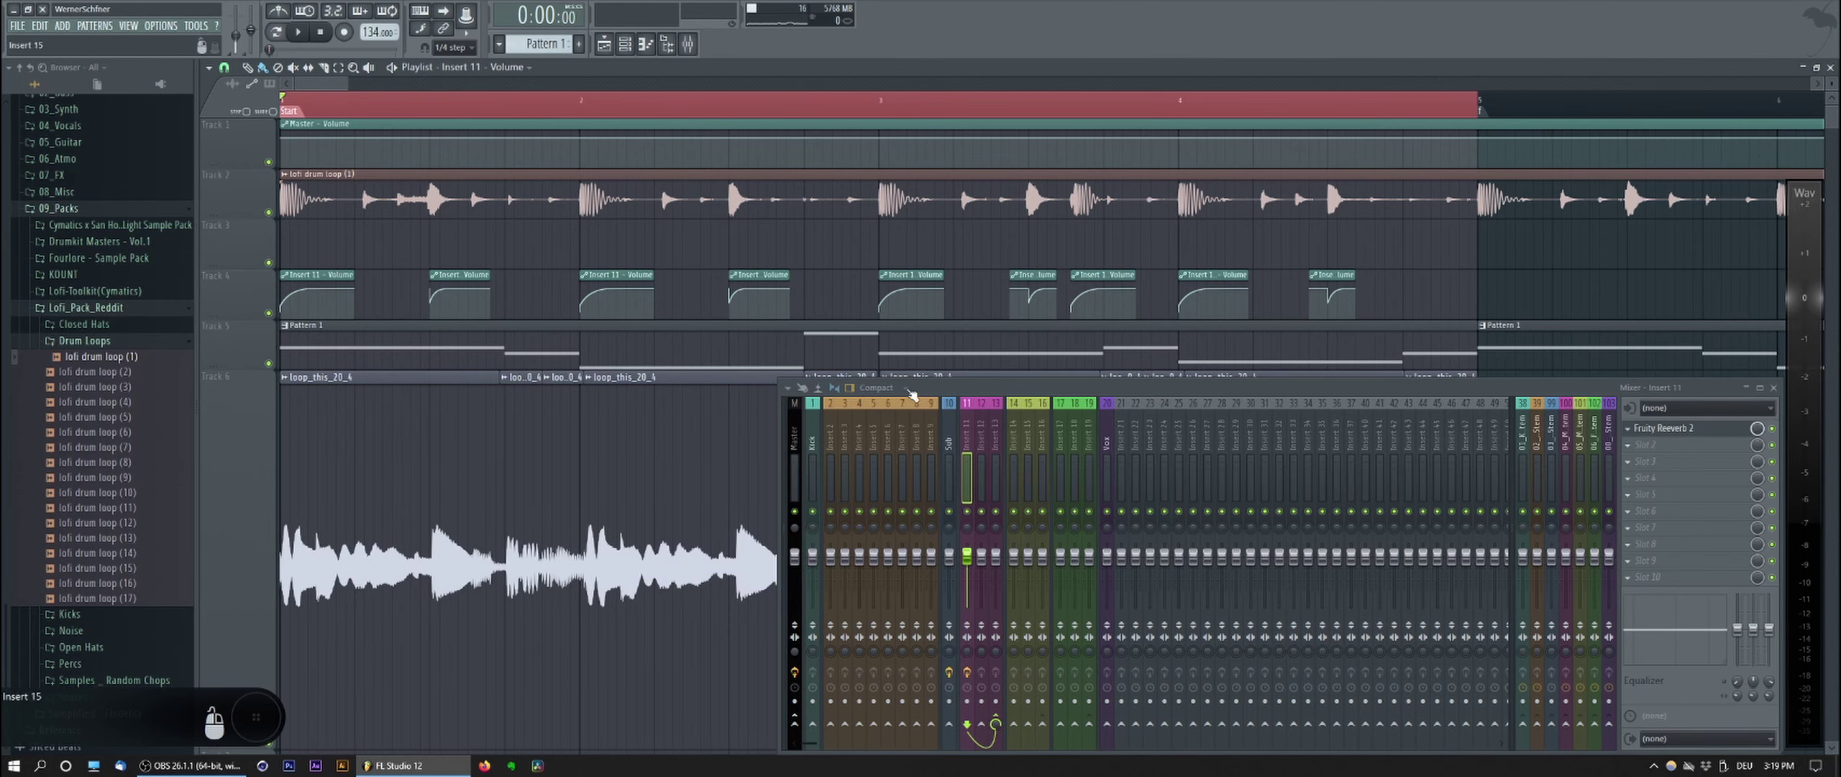
scroll(286, 307, "up", 5)
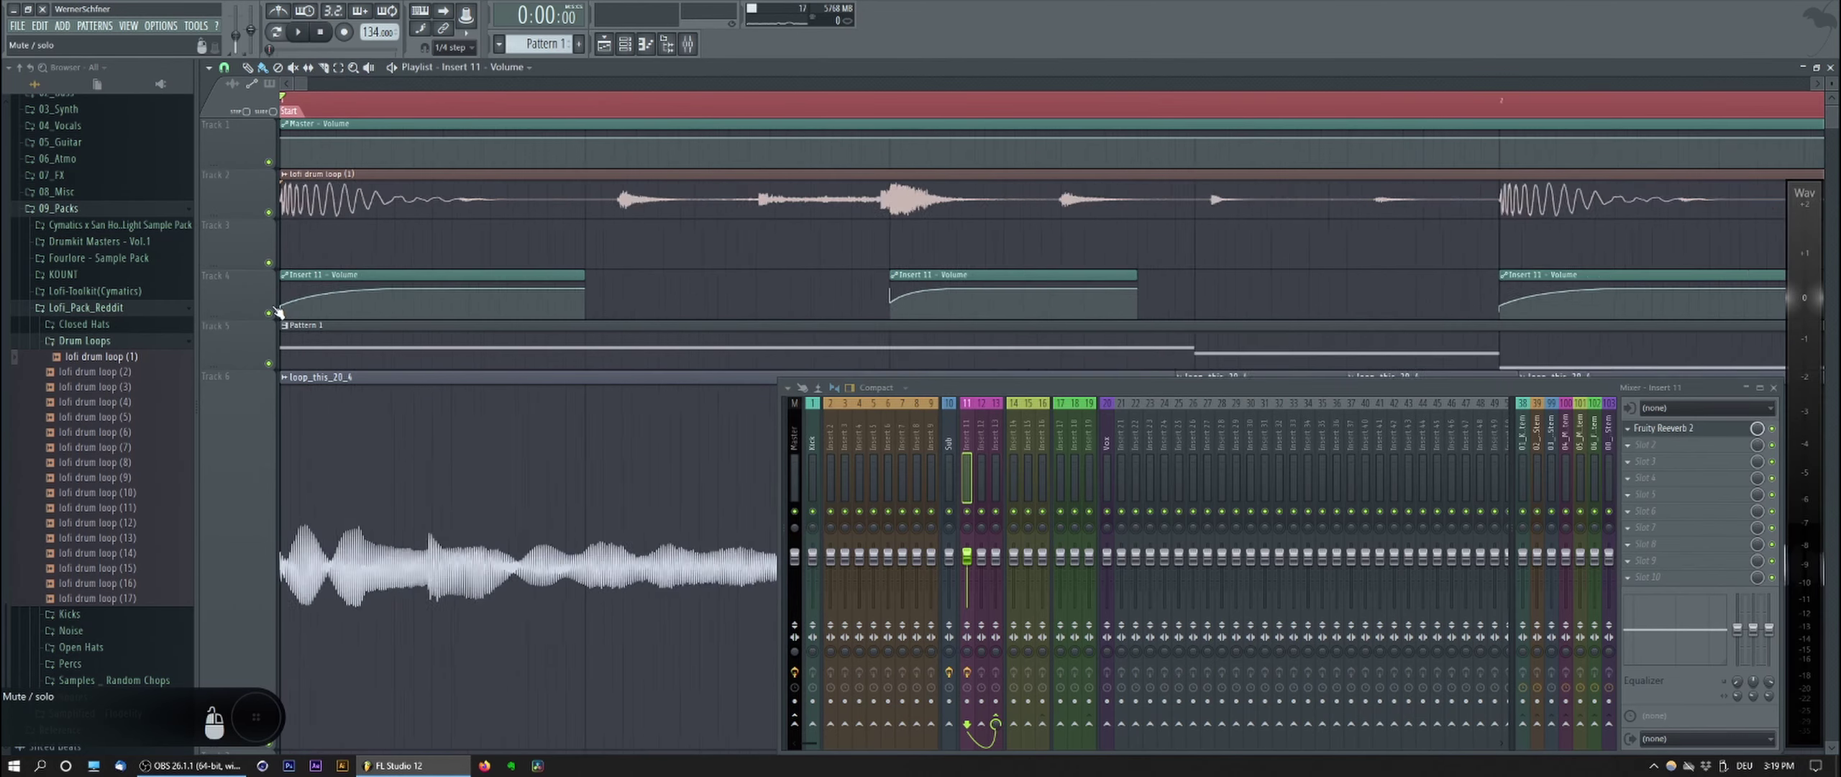
scroll(284, 298, "up", 3)
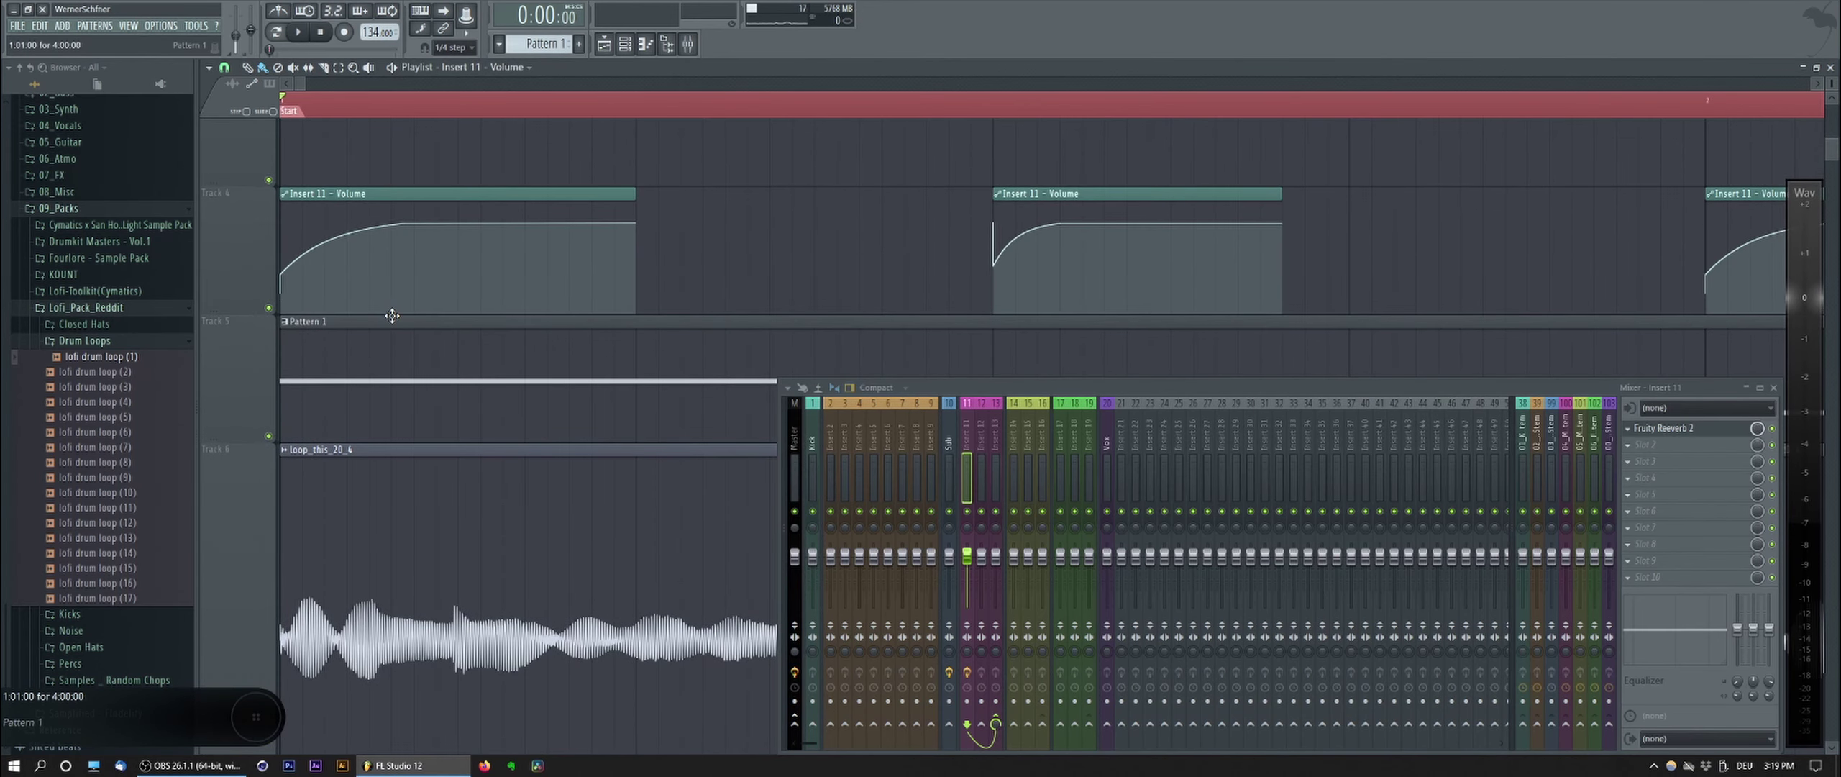
scroll(623, 248, "down", 5)
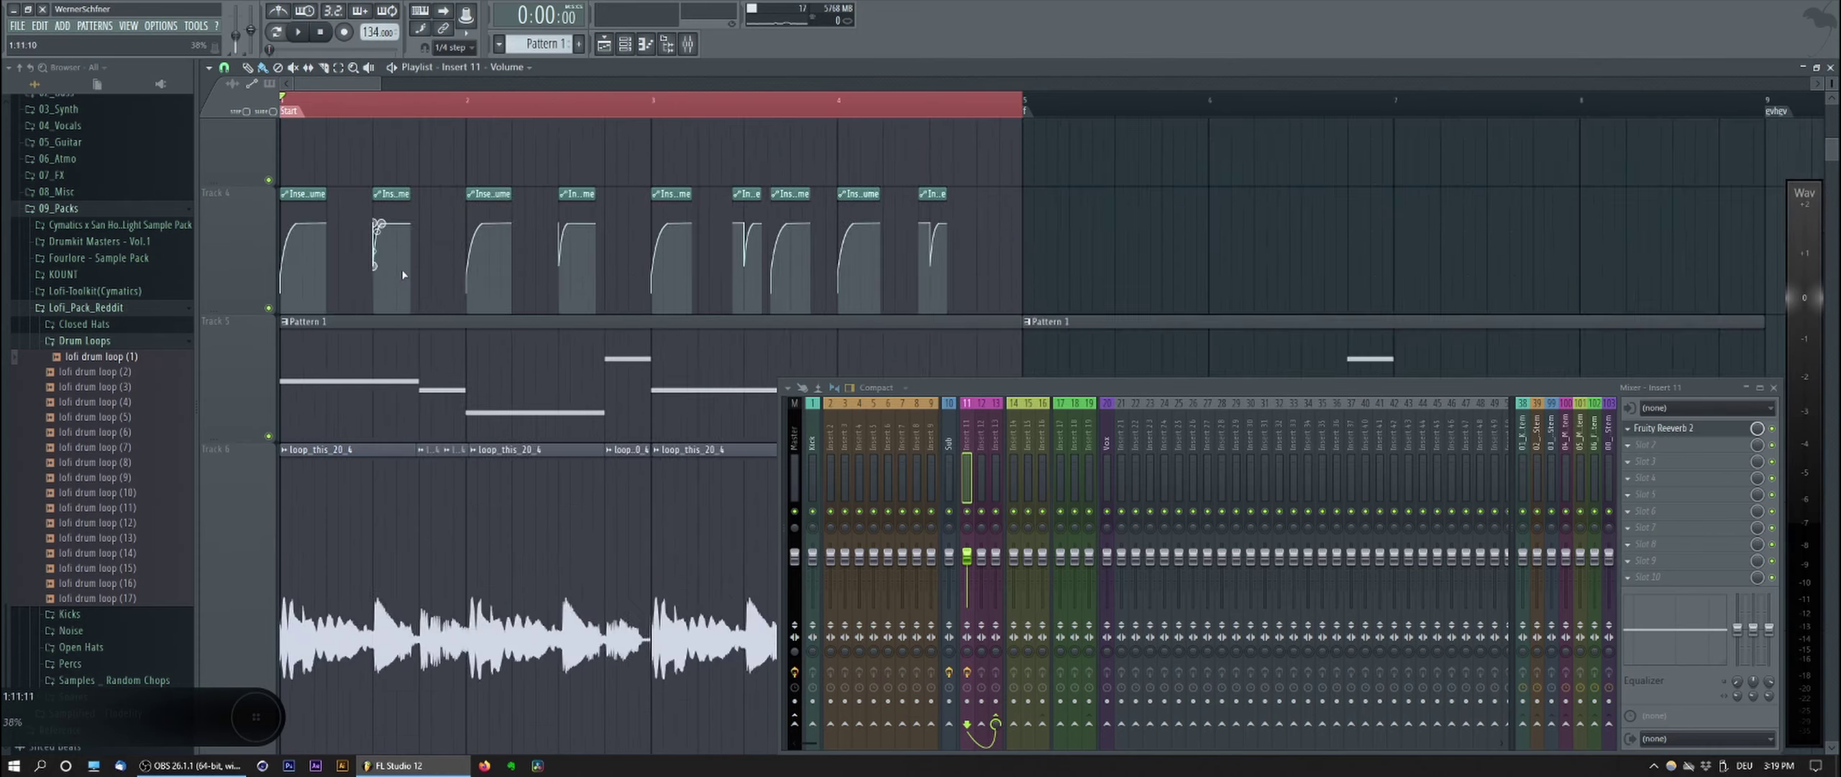
scroll(431, 316, "up", 3)
scroll(461, 363, "down", 3)
scroll(471, 317, "down", 3)
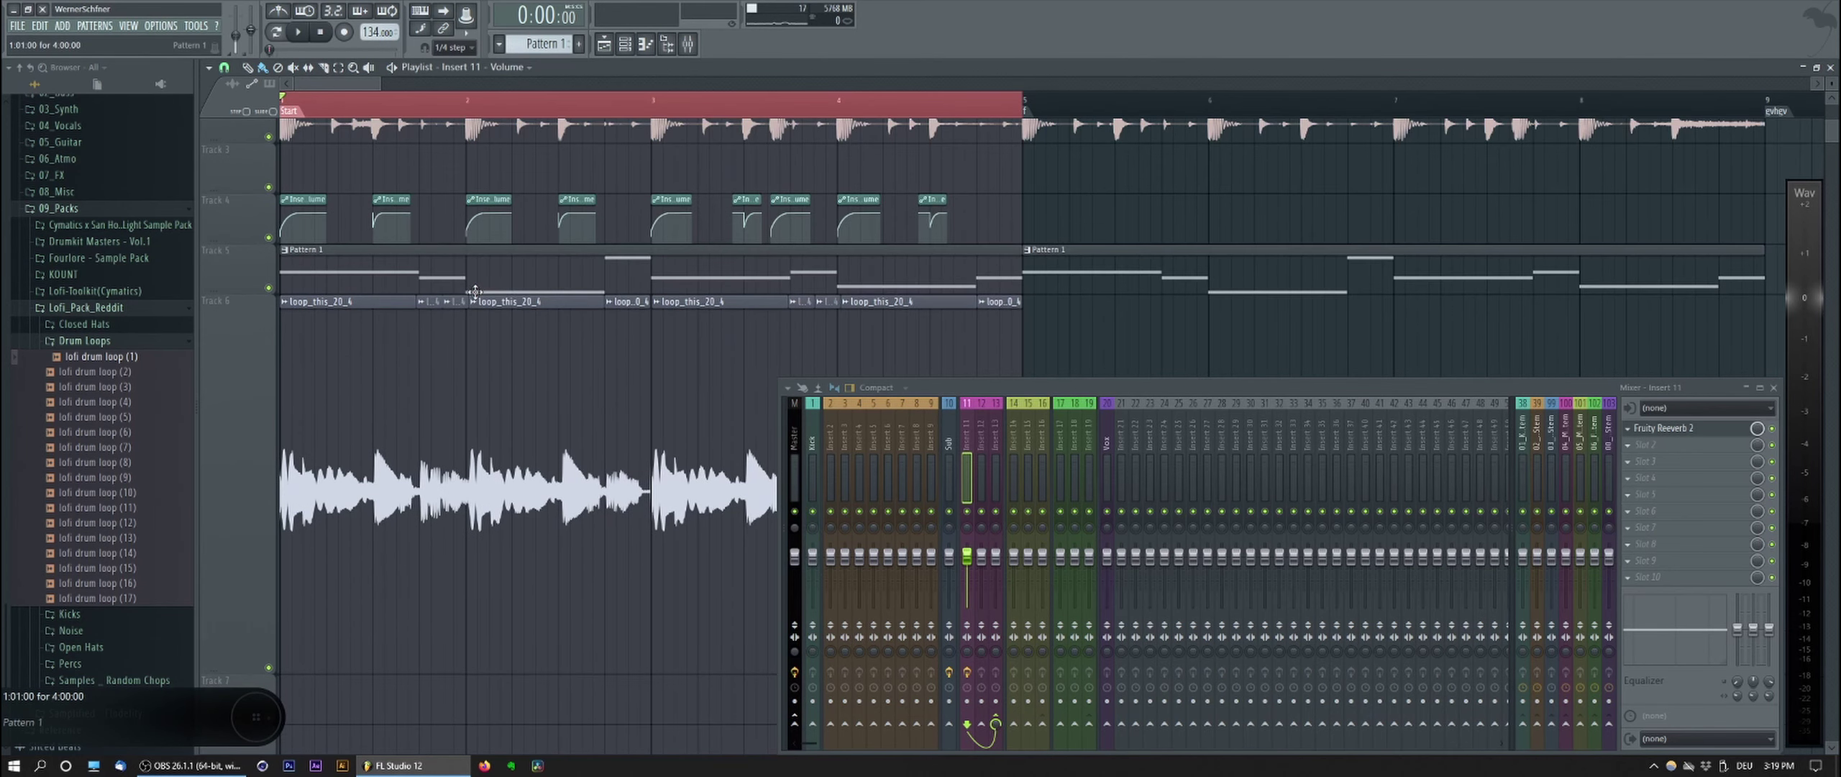
Step: Insert an empty track above the Pattern 1 track and move the Insert 11 volume clips up to the track directly below the drum loop
right_click(242, 247)
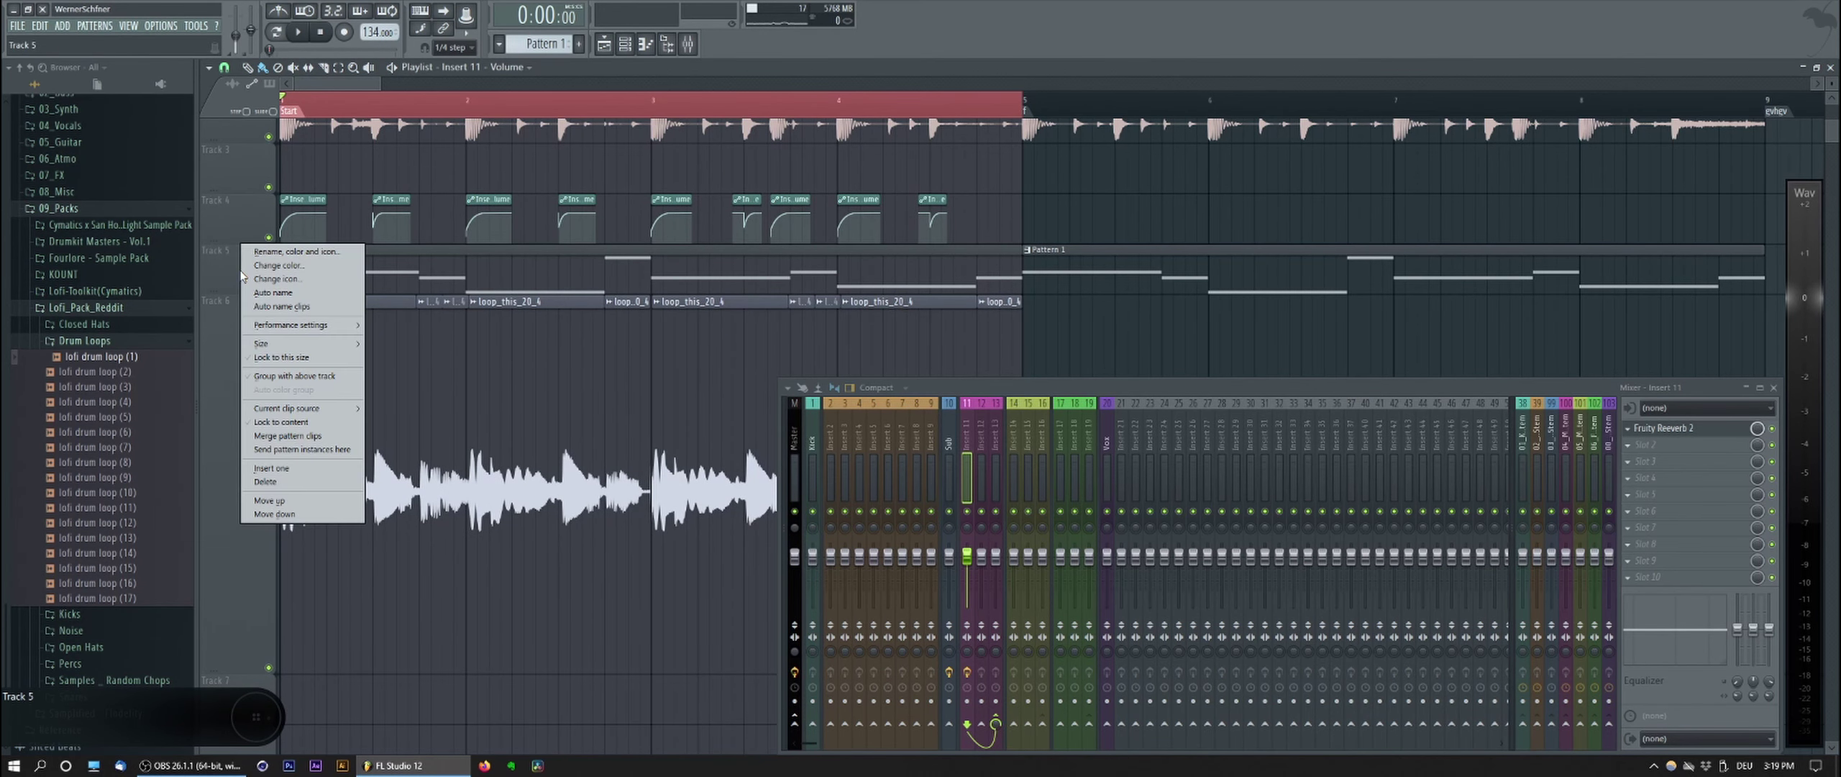
left_click(276, 466)
left_click_drag(995, 244, 270, 147)
left_click(345, 227, "ctrl")
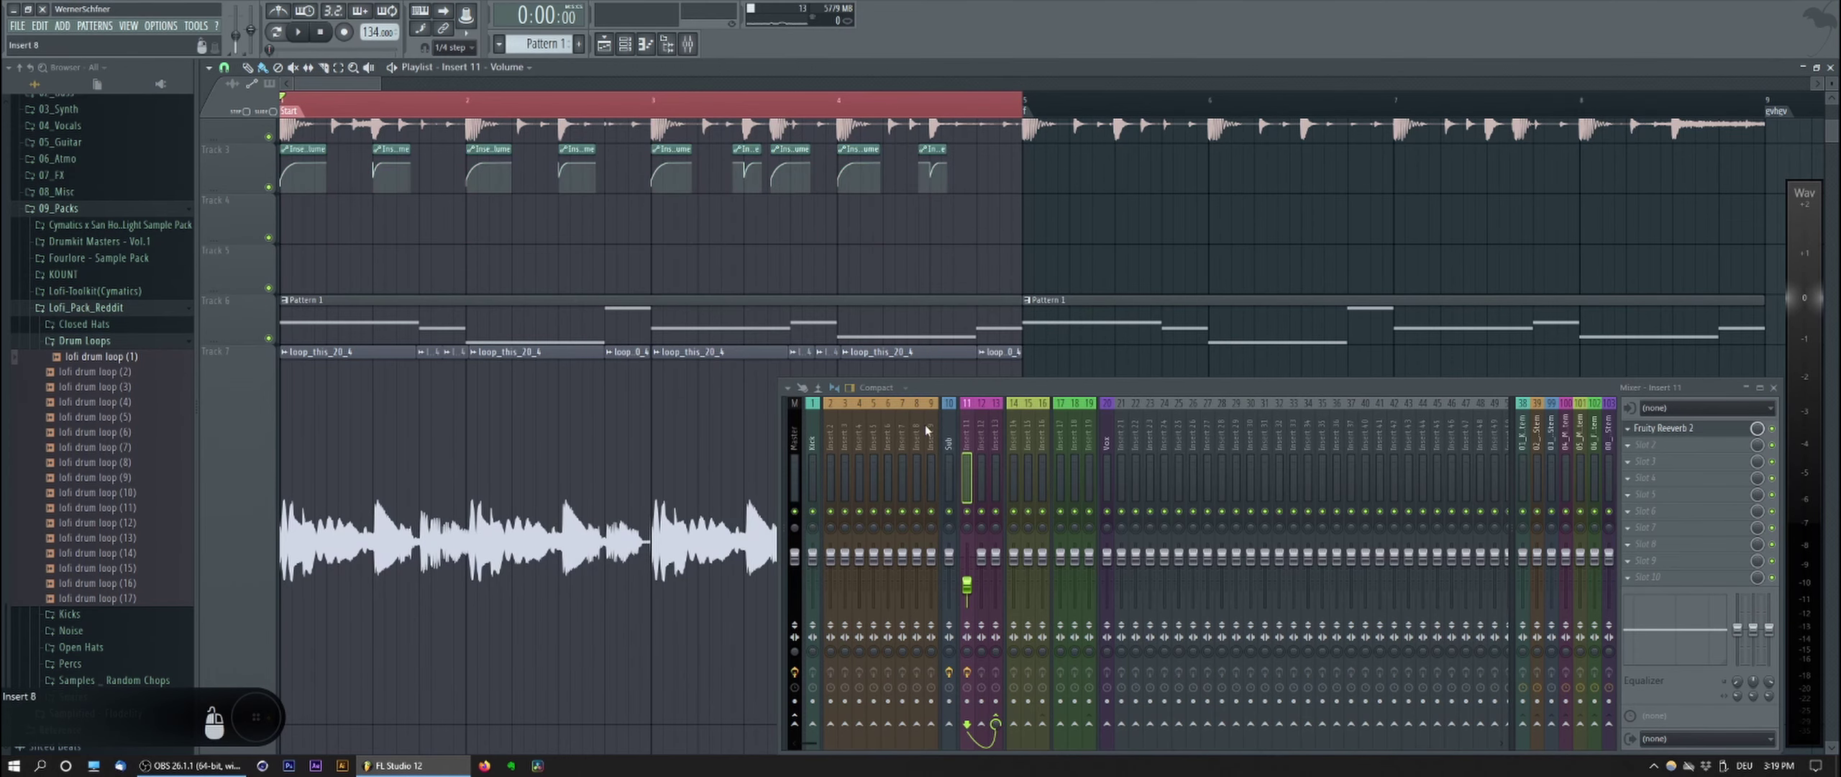
Step: Create a volume automation clip for the Sub mixer track at bar 1 and shape it into a short curved rise from a dip
left_click(946, 426)
scroll(405, 212, "up", 2)
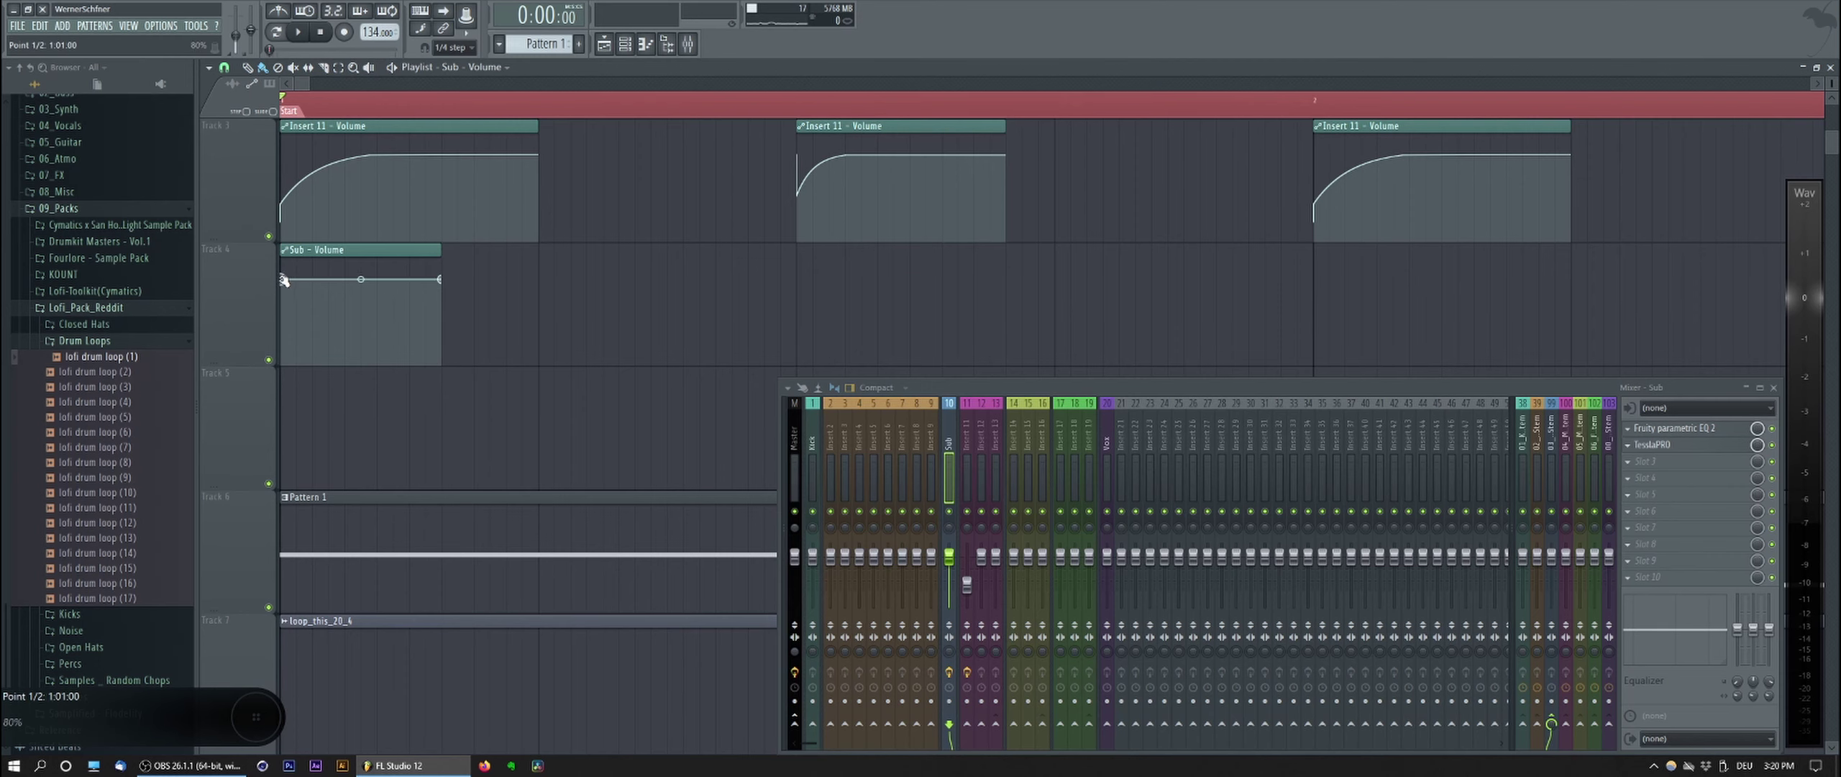
left_click_drag(358, 300, 512, 285)
scroll(511, 286, "down", 2)
scroll(512, 286, "up", 2)
scroll(527, 373, "down", 2)
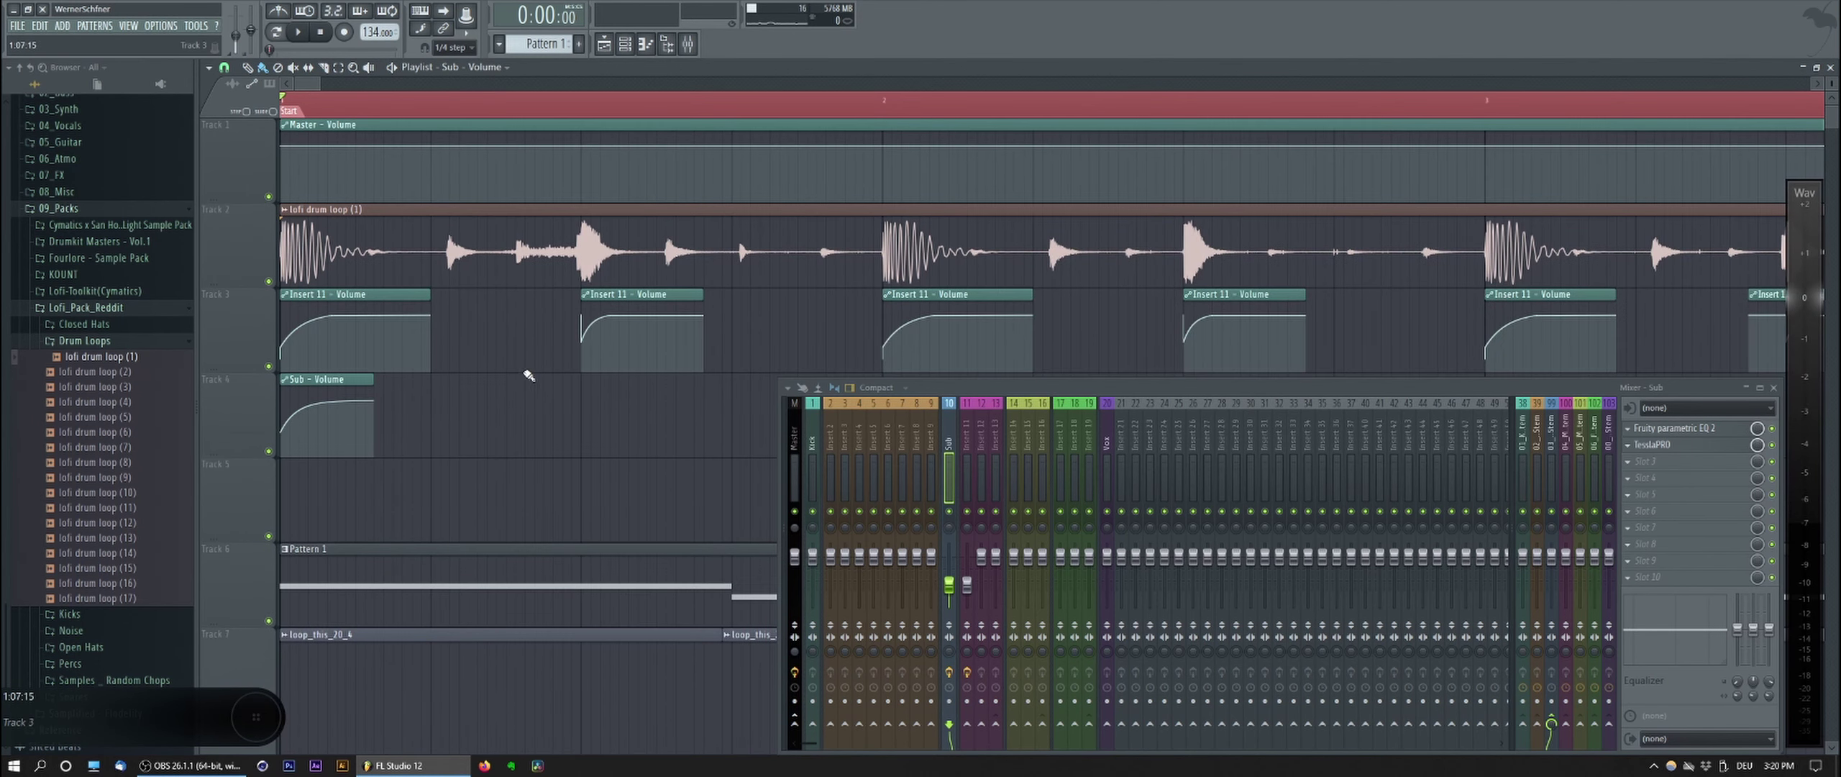
scroll(532, 446, "down", 1)
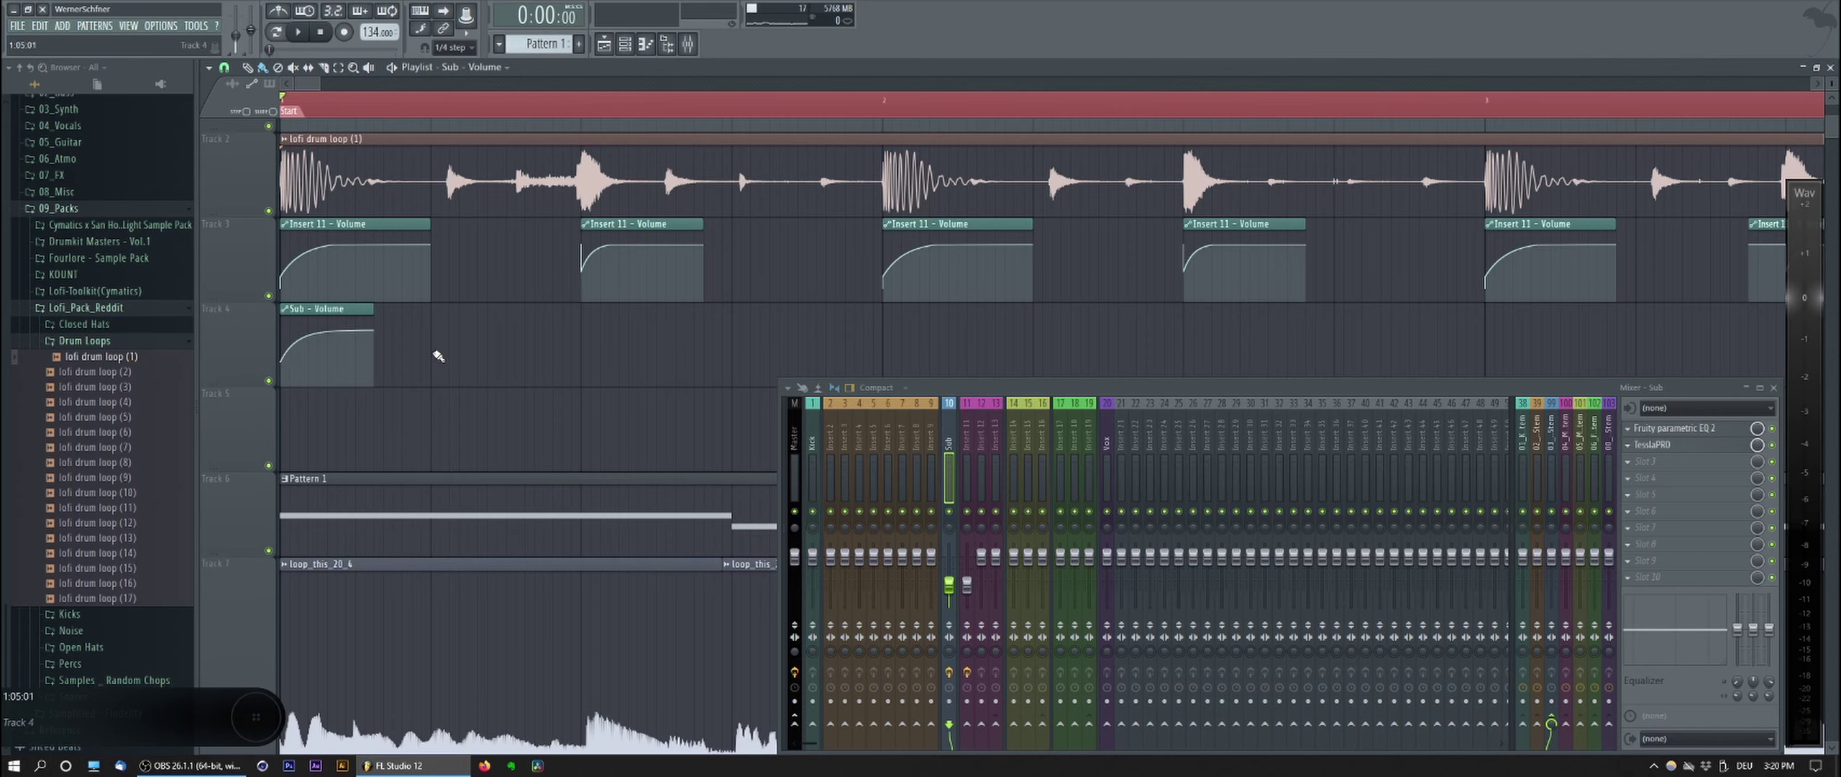
Step: Copy the Sub volume clip to the starts of bars 2, 3 and 4, aligned with the drum loop's kicks
left_click_drag(733, 348, 352, 381)
right_click(585, 343)
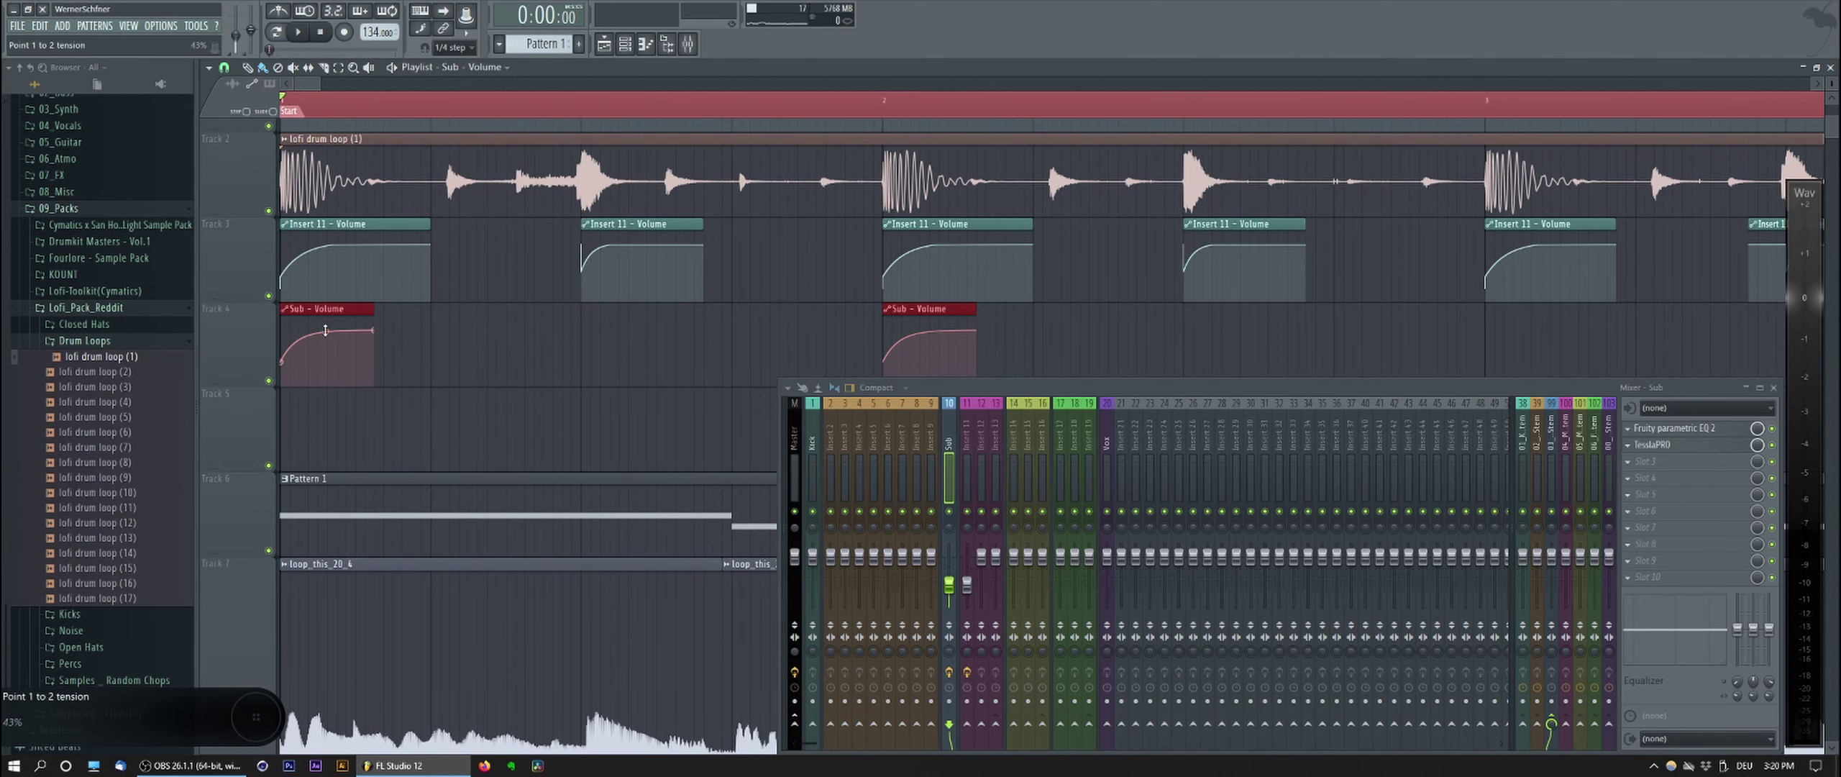
scroll(325, 330, "down", 3)
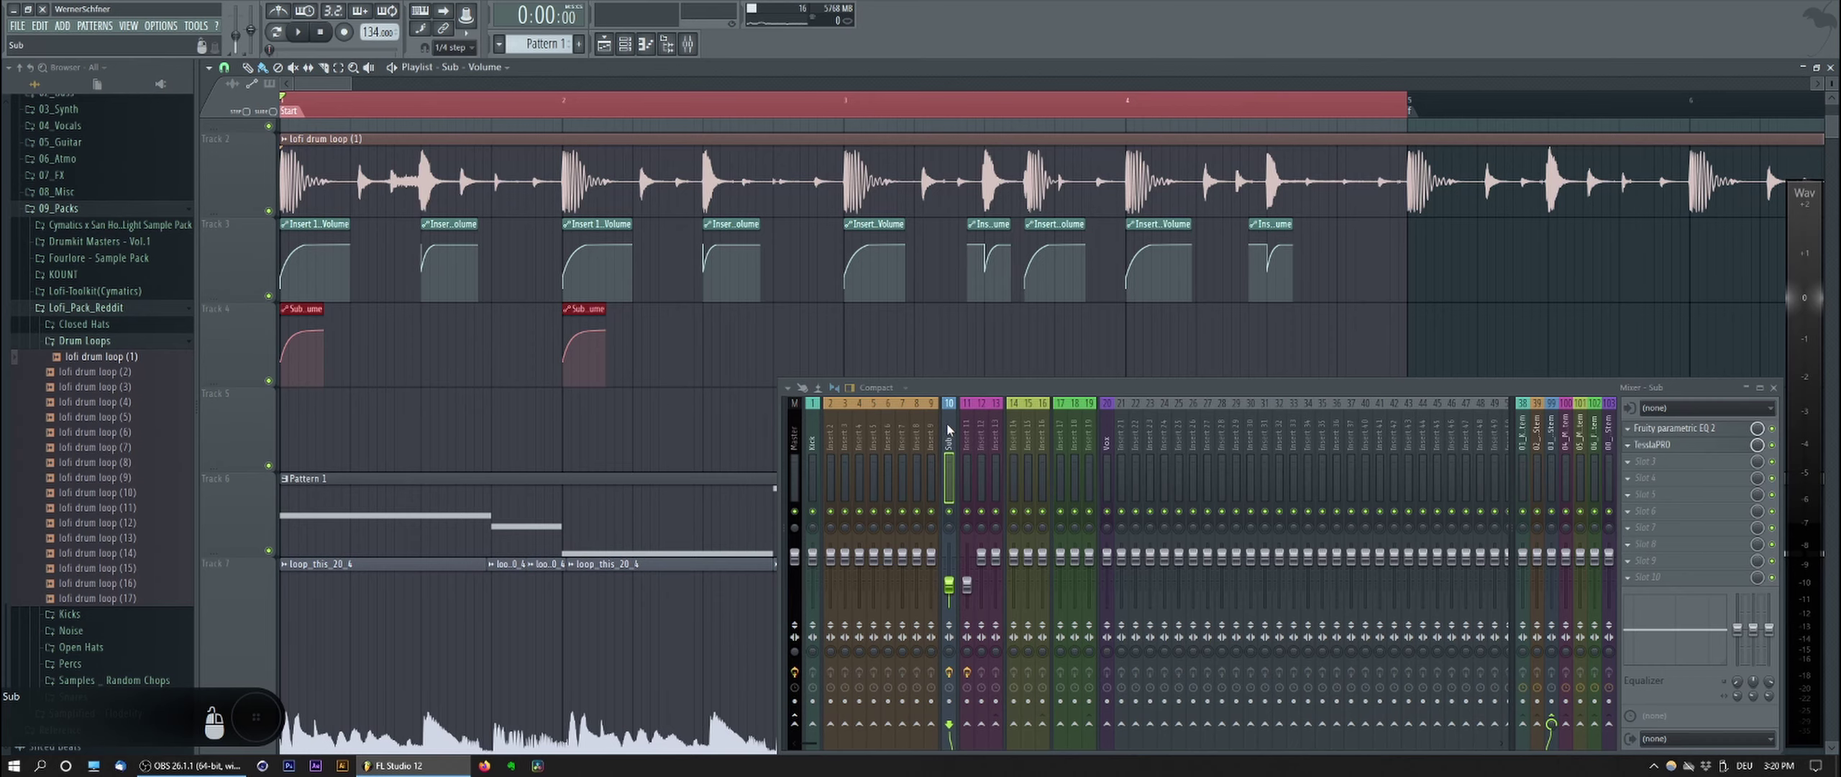
left_click_drag(674, 326, 889, 321)
scroll(888, 322, "up", 3)
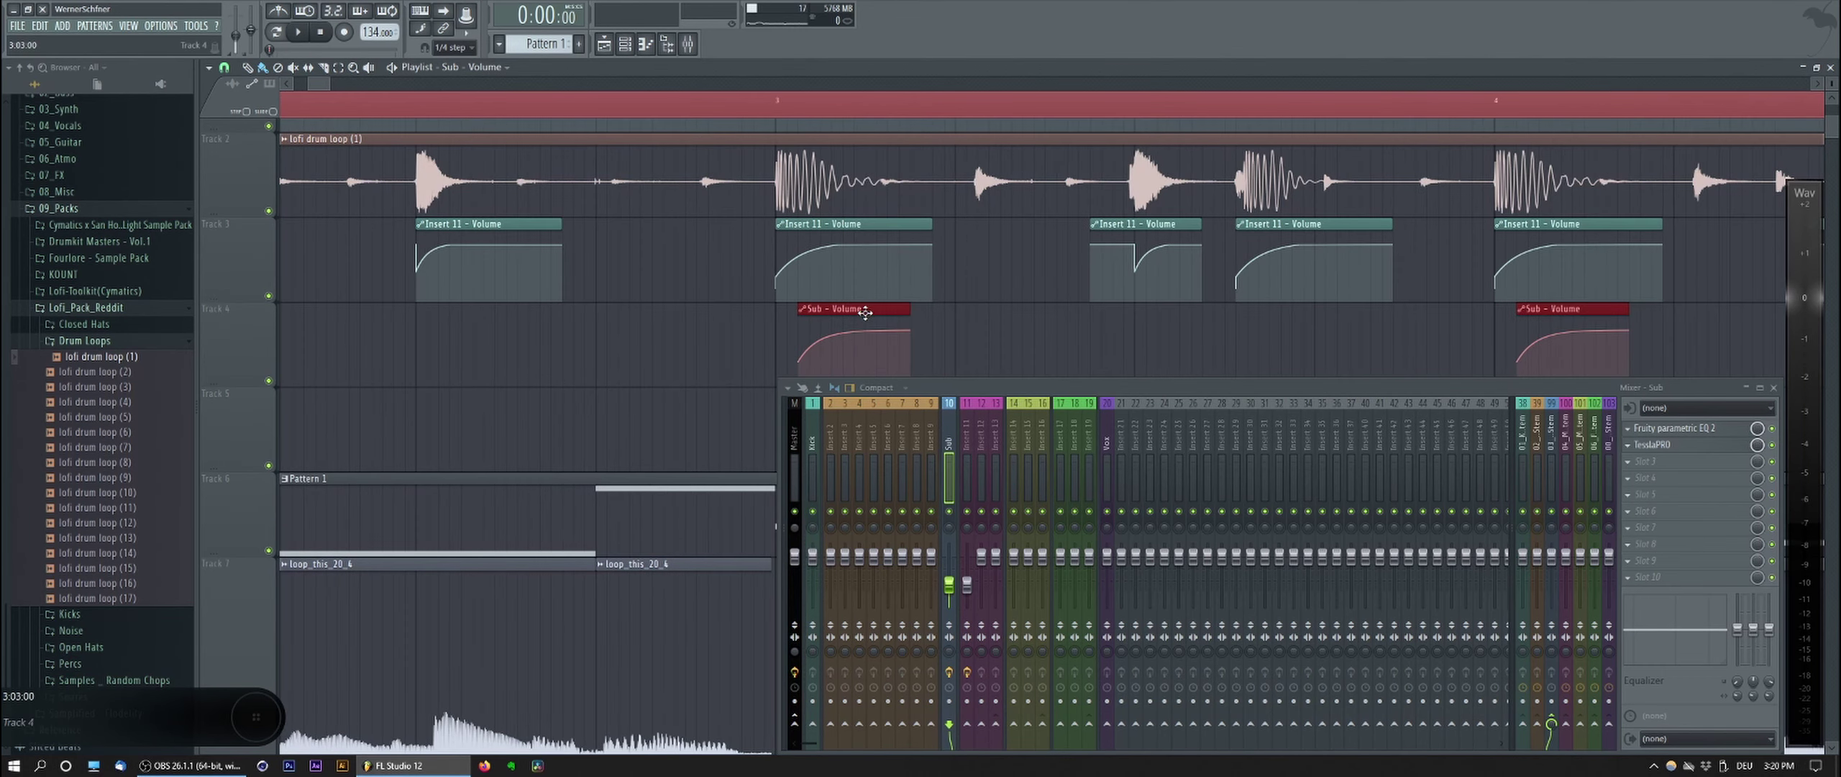
left_click(728, 335)
scroll(730, 337, "down", 5)
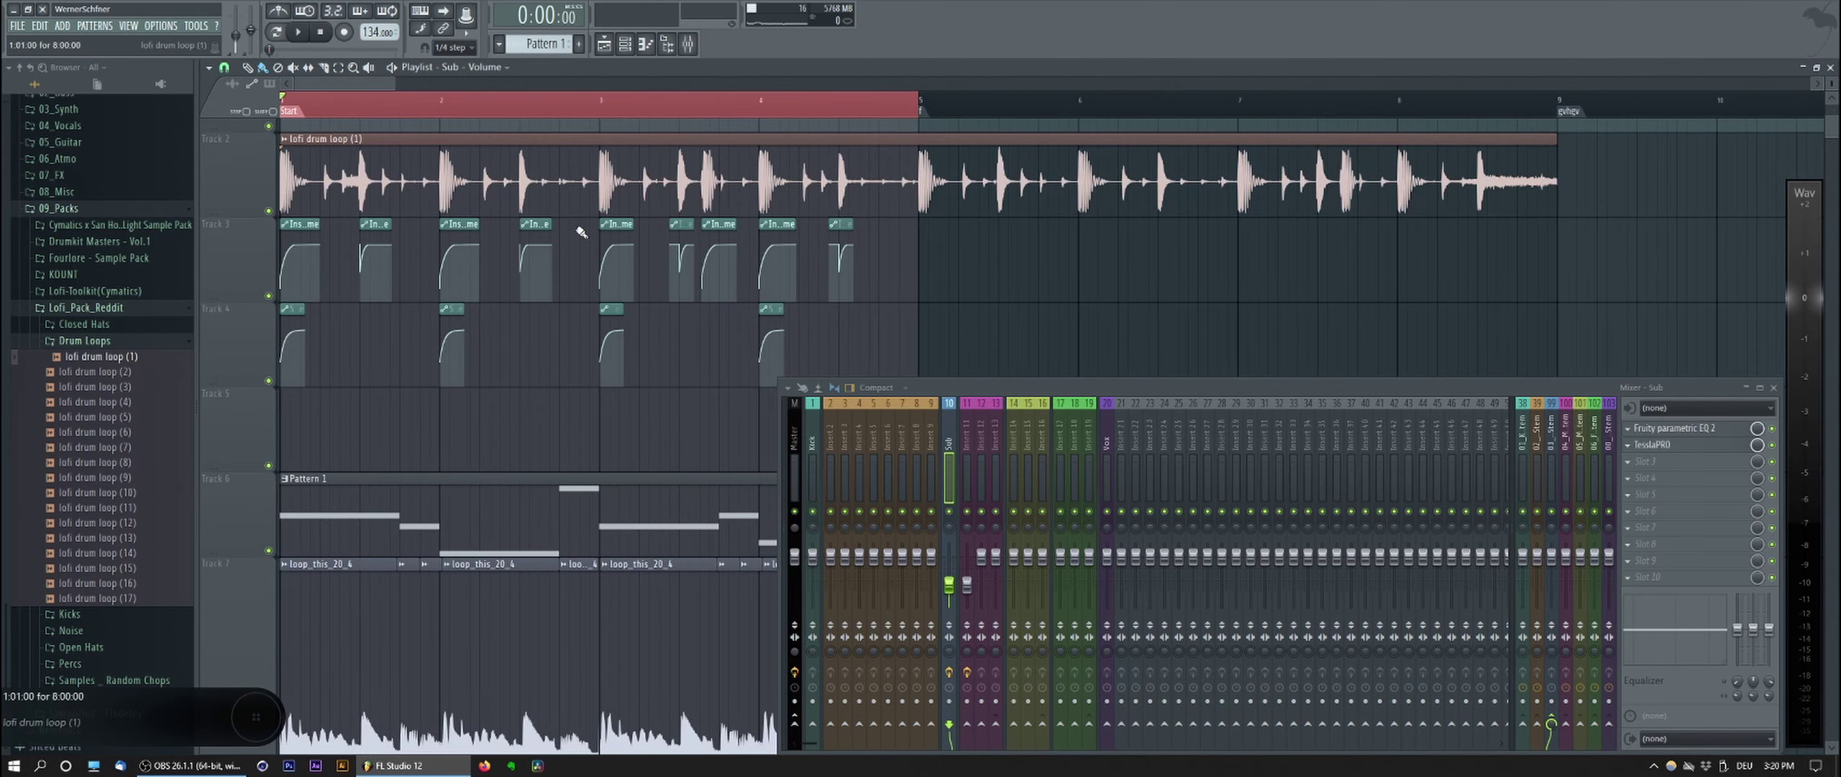
Step: Copy the Sub volume clip onto the second kick in bar 3 and play the arrangement to hear the ducking
scroll(669, 366, "up", 4)
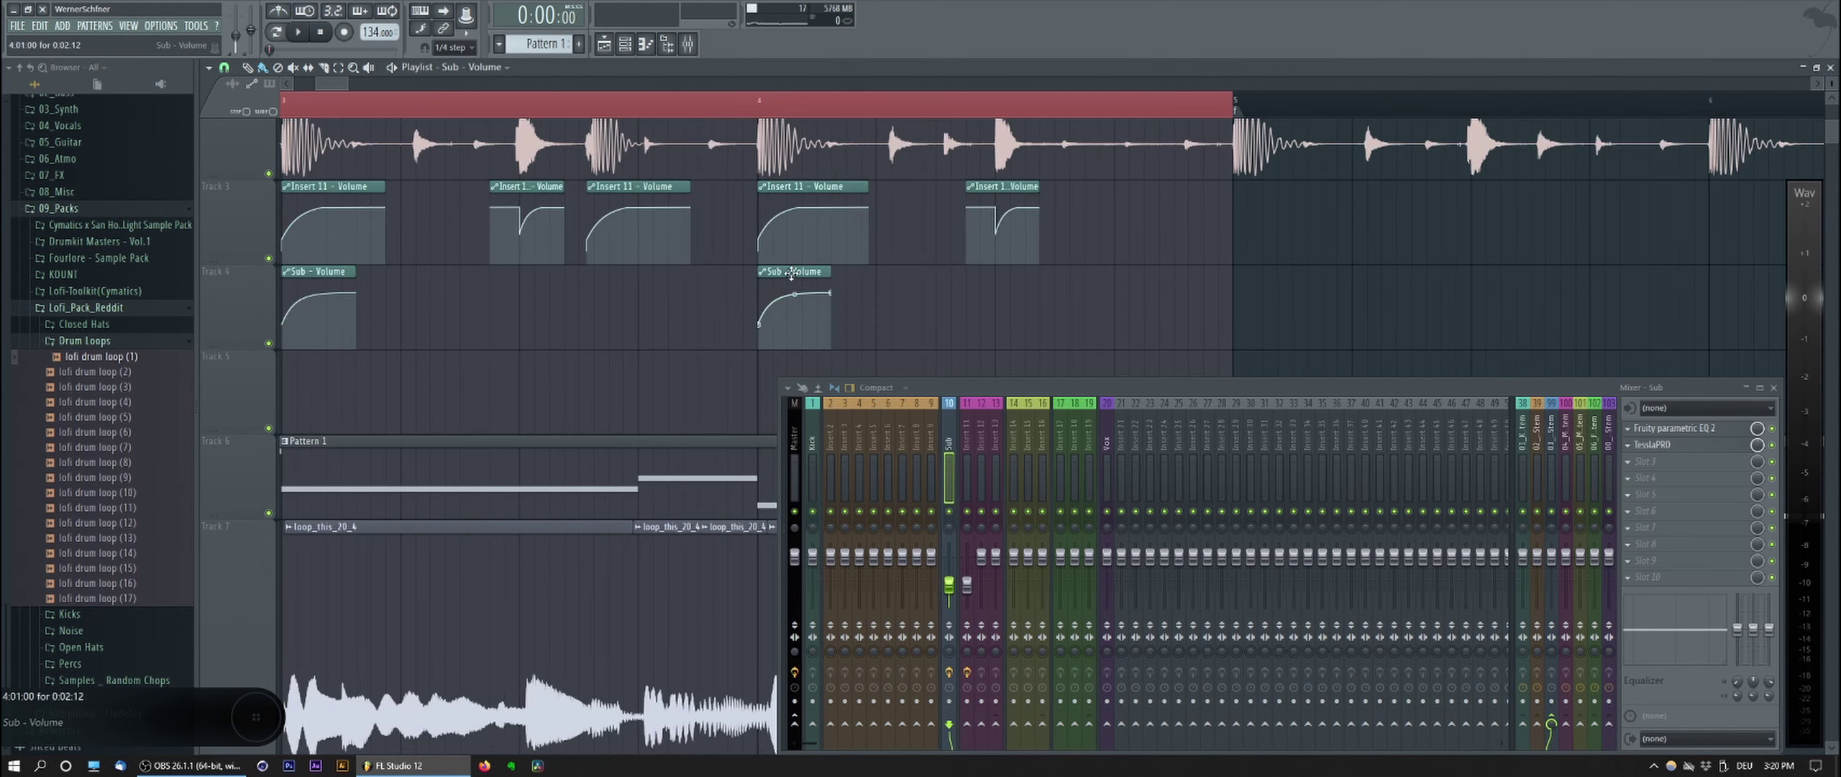
left_click_drag(690, 299, 623, 299)
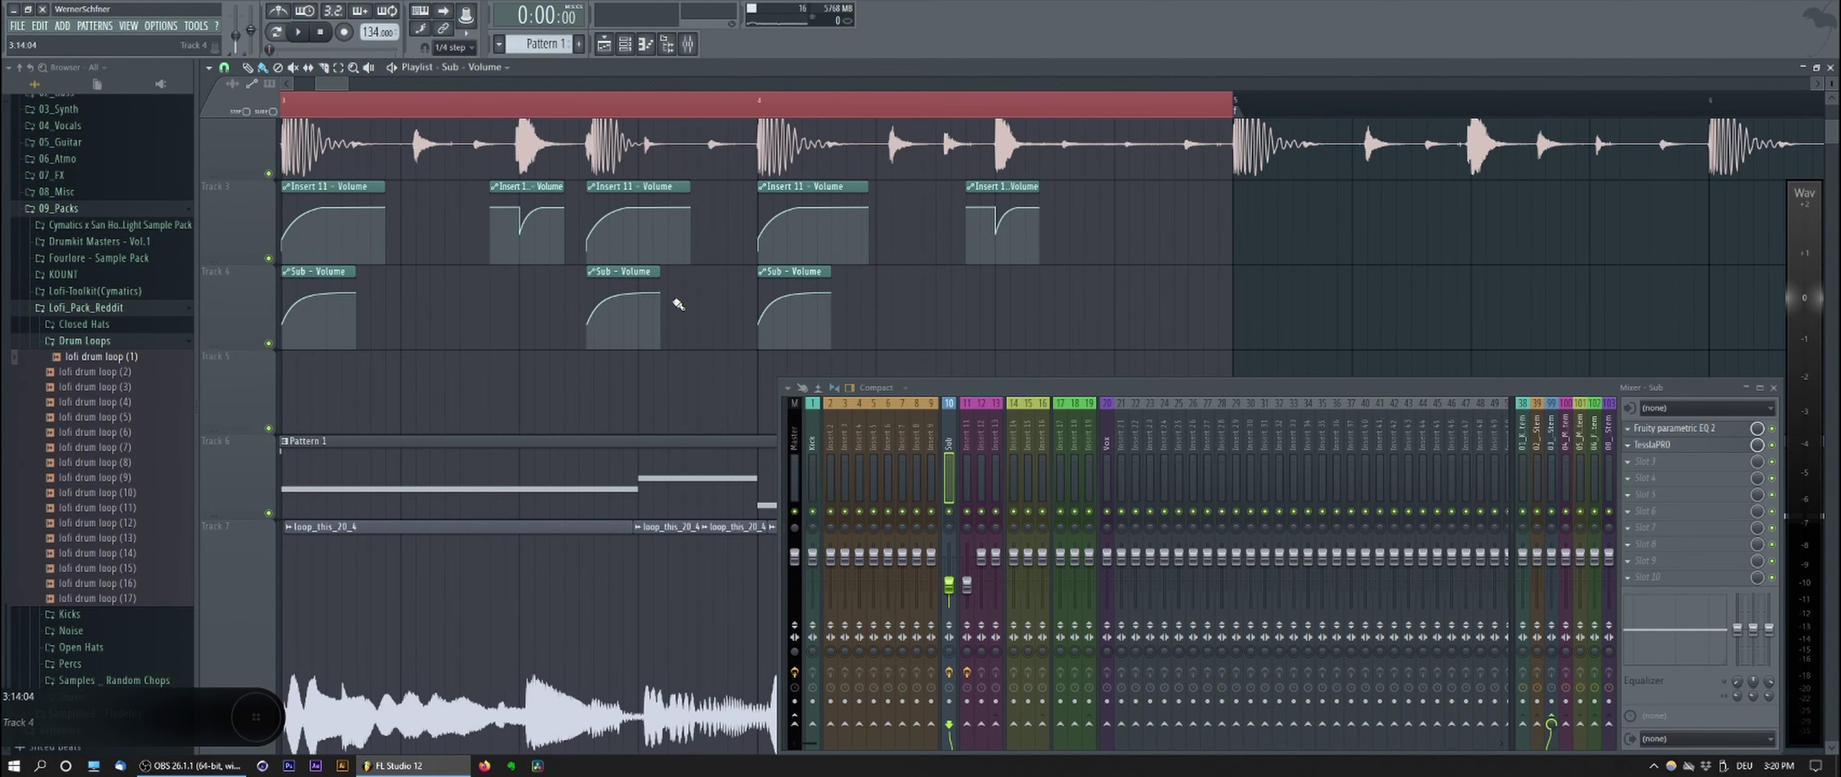
scroll(623, 299, "down", 3)
scroll(731, 308, "up", 3)
scroll(610, 321, "down", 2)
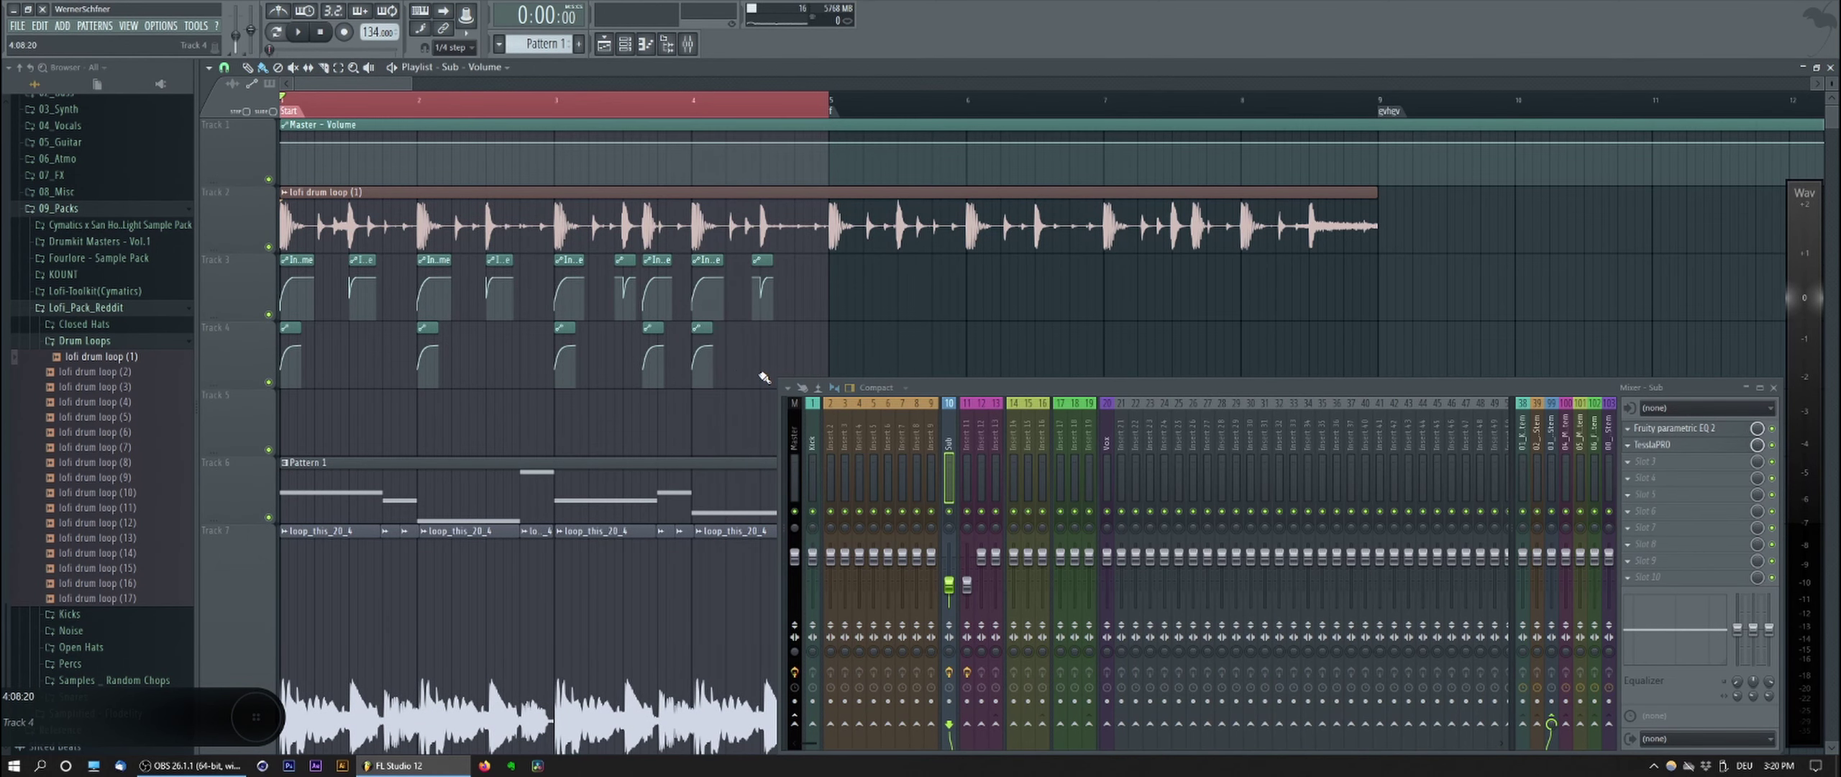
key("space")
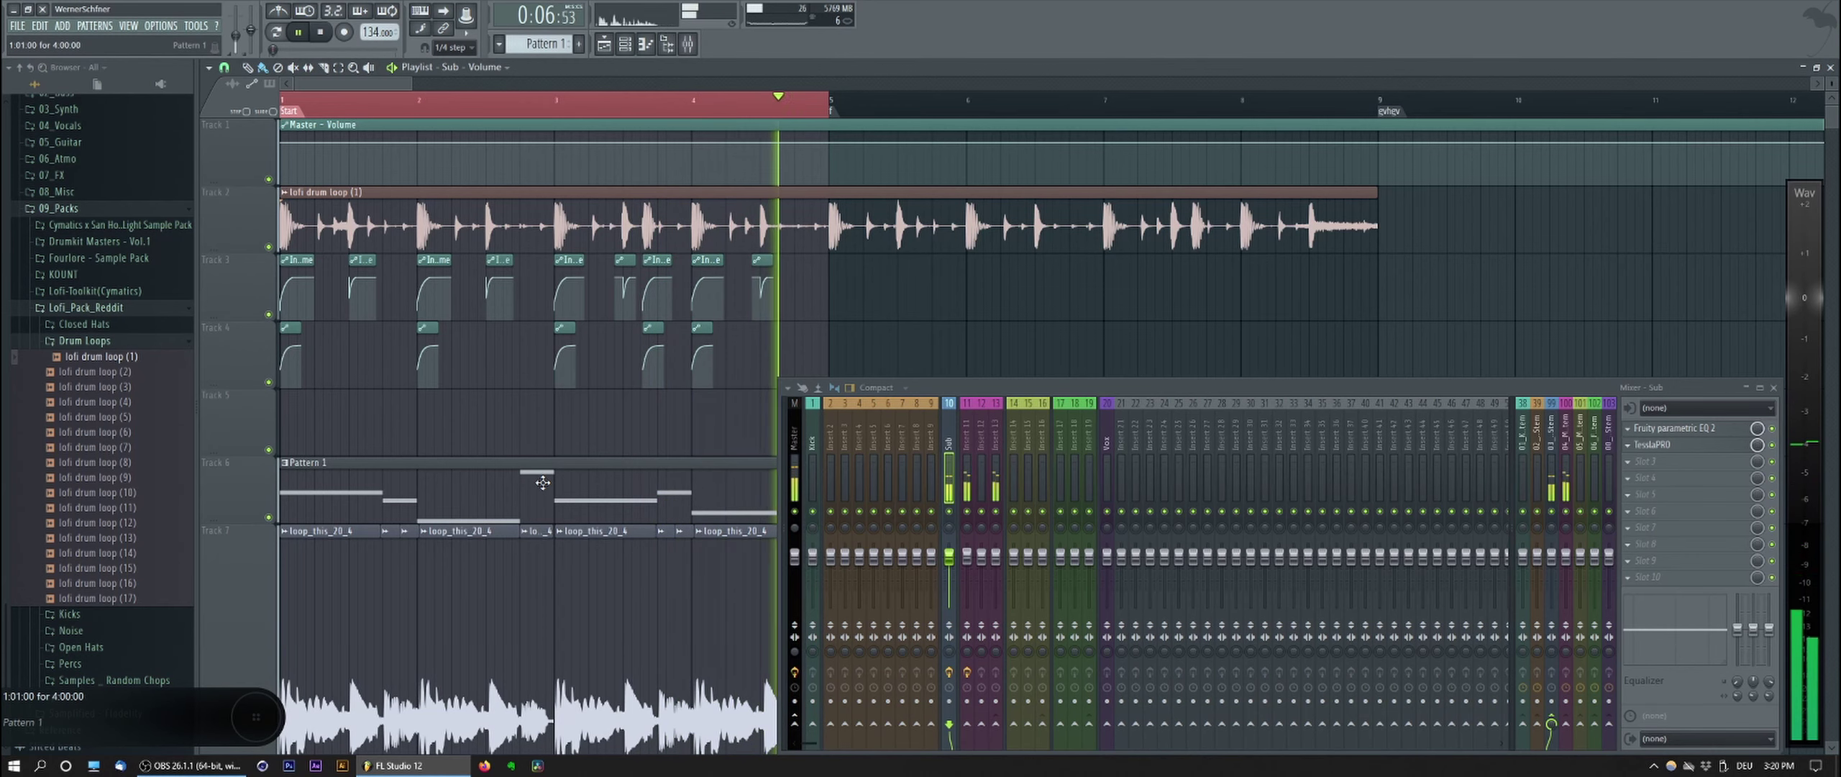
key("space")
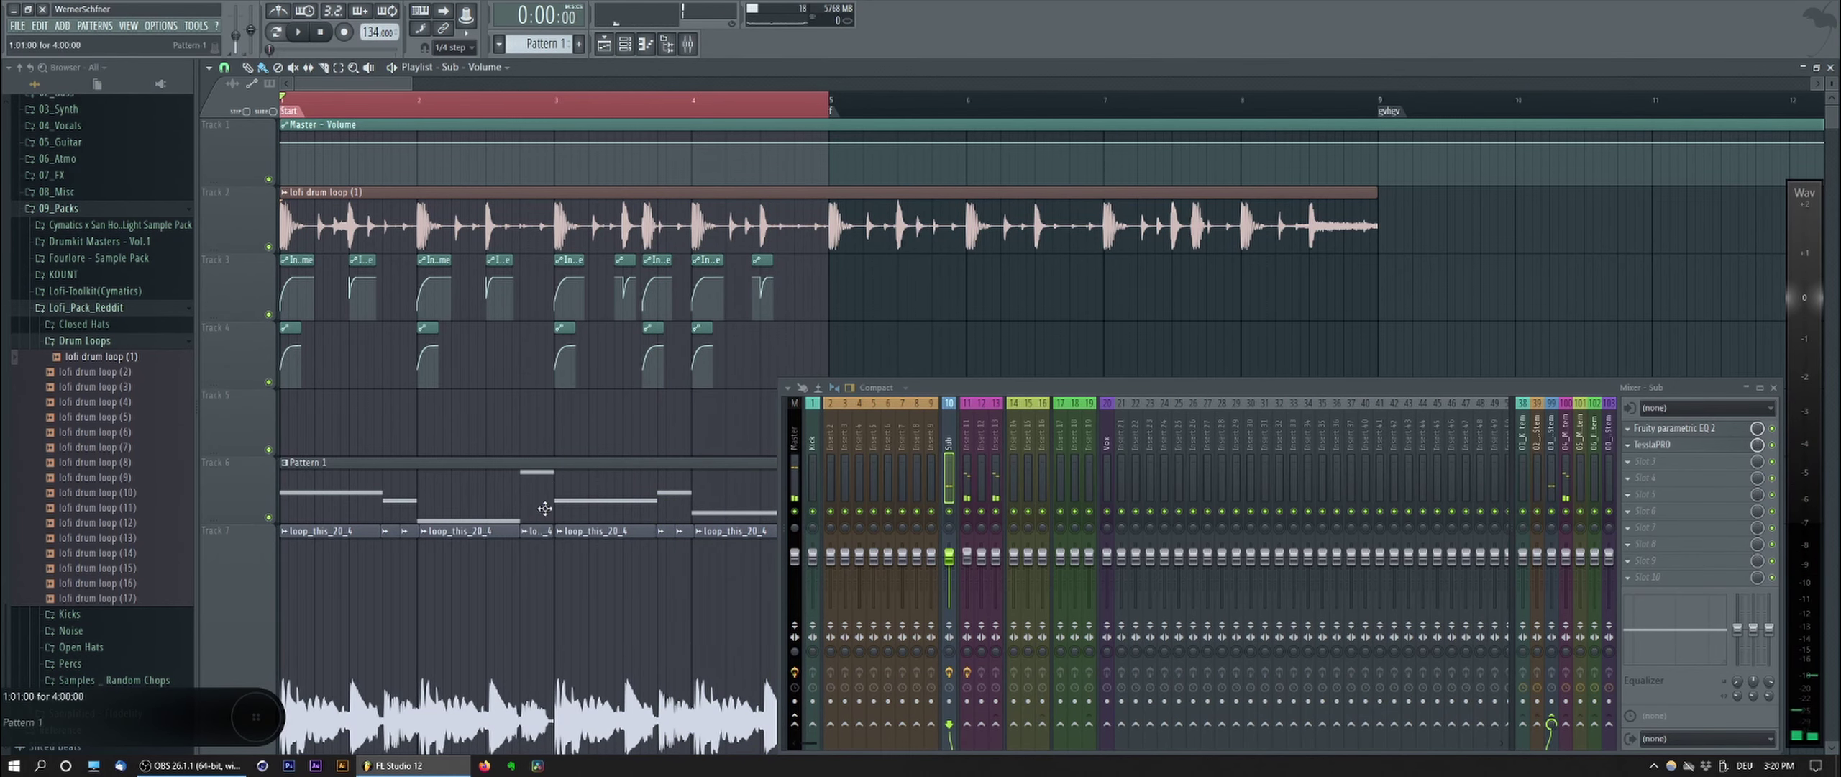
Step: Move the Pattern 1 and loop_this_20_4 clips up one track to close the gap under the Sub automation
scroll(567, 319, "down", 3)
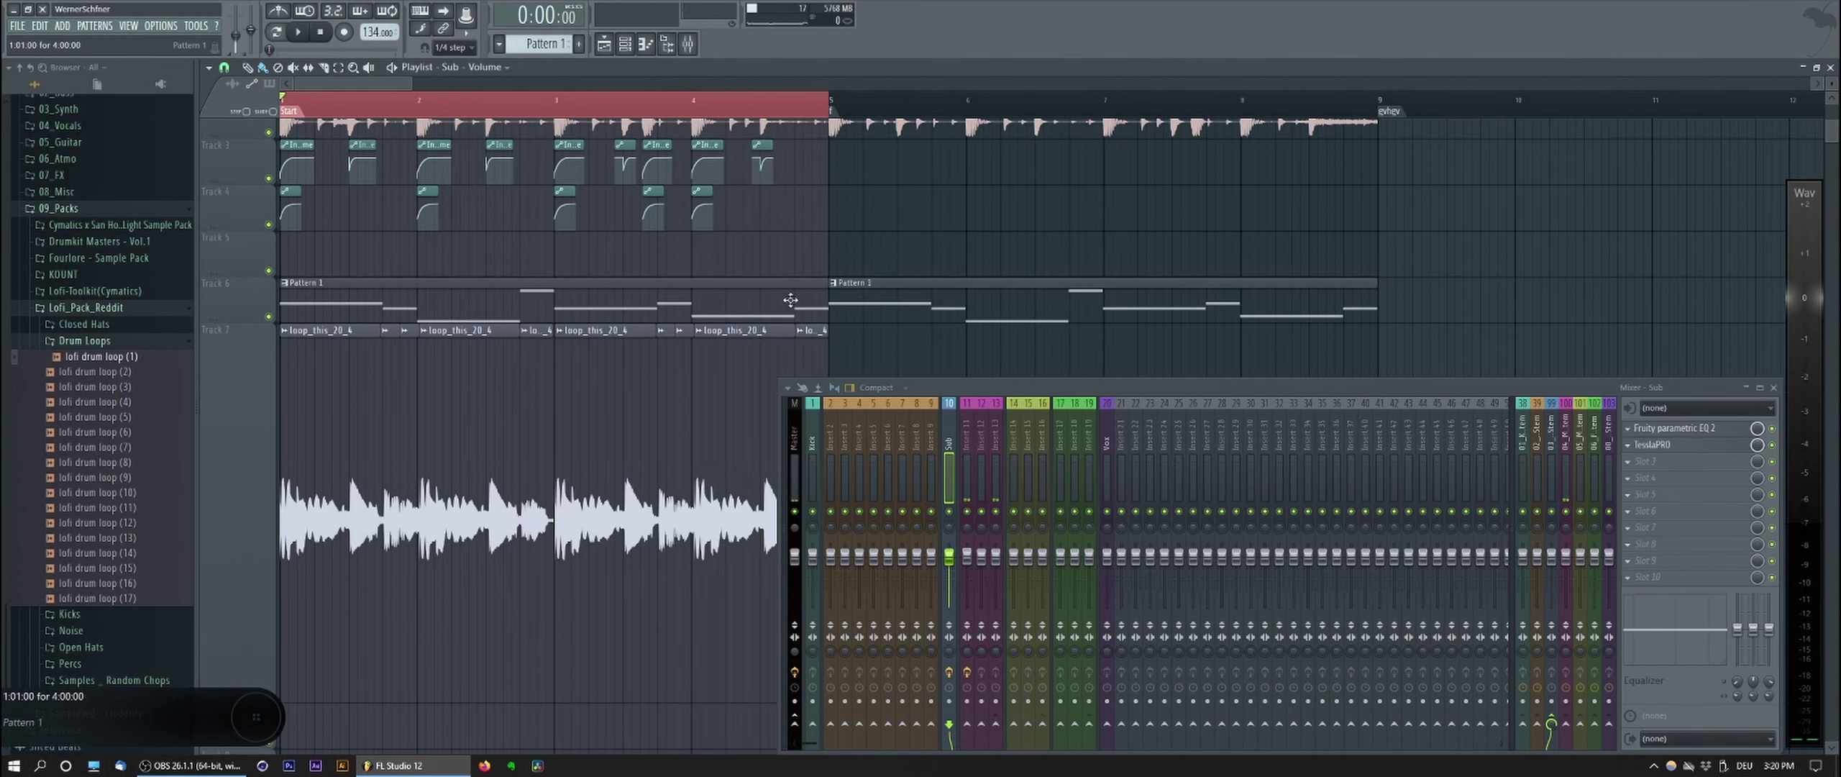
left_click_drag(1372, 278, 315, 340)
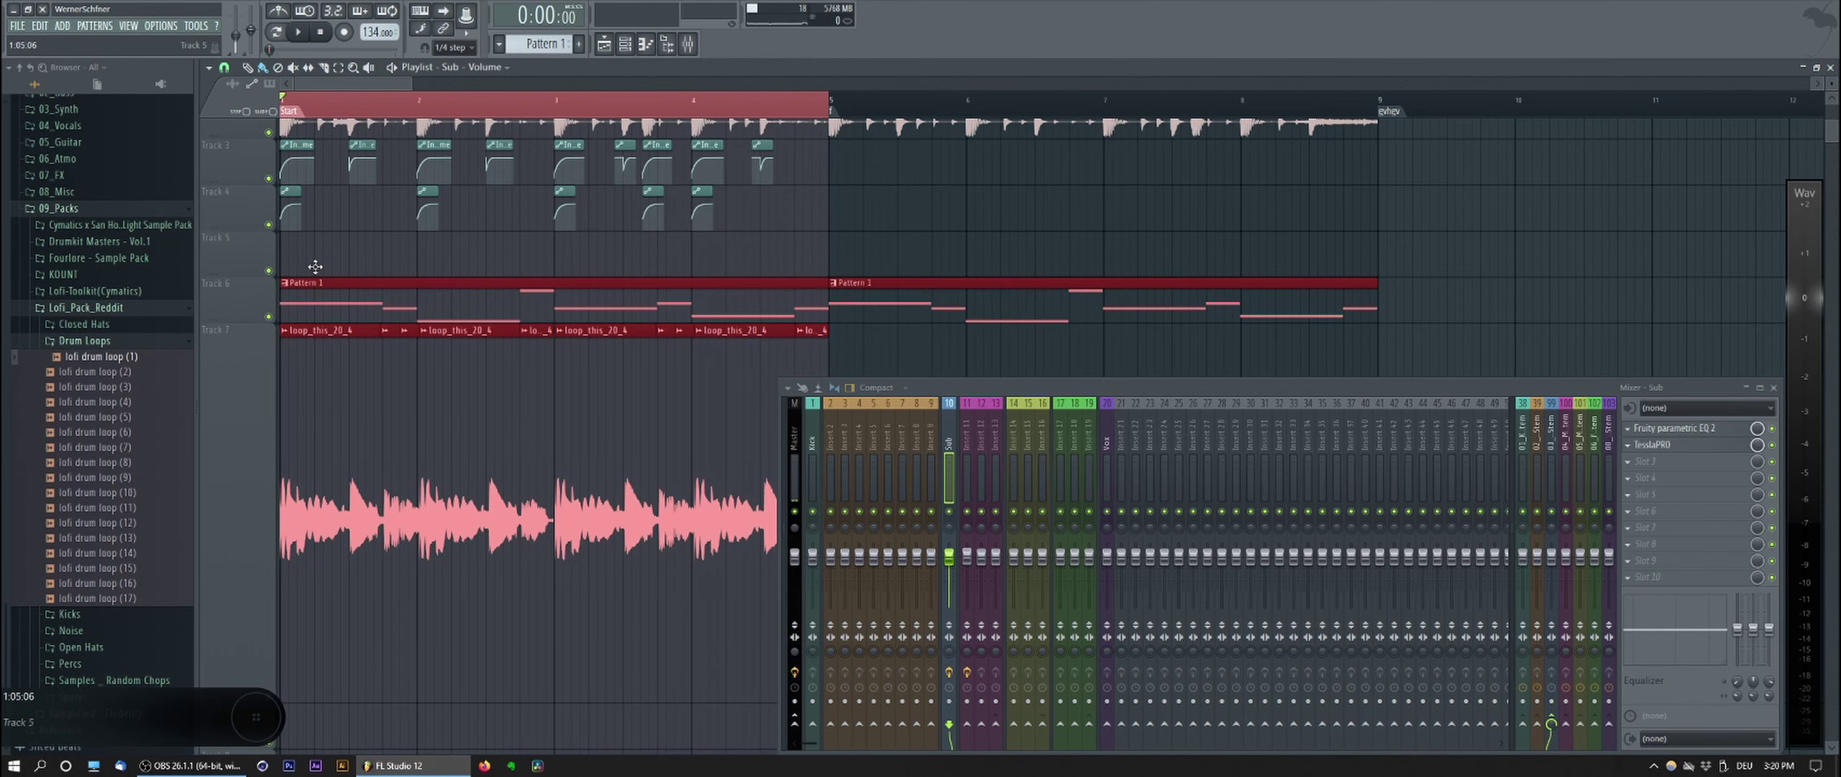
left_click_drag(315, 267, 315, 260)
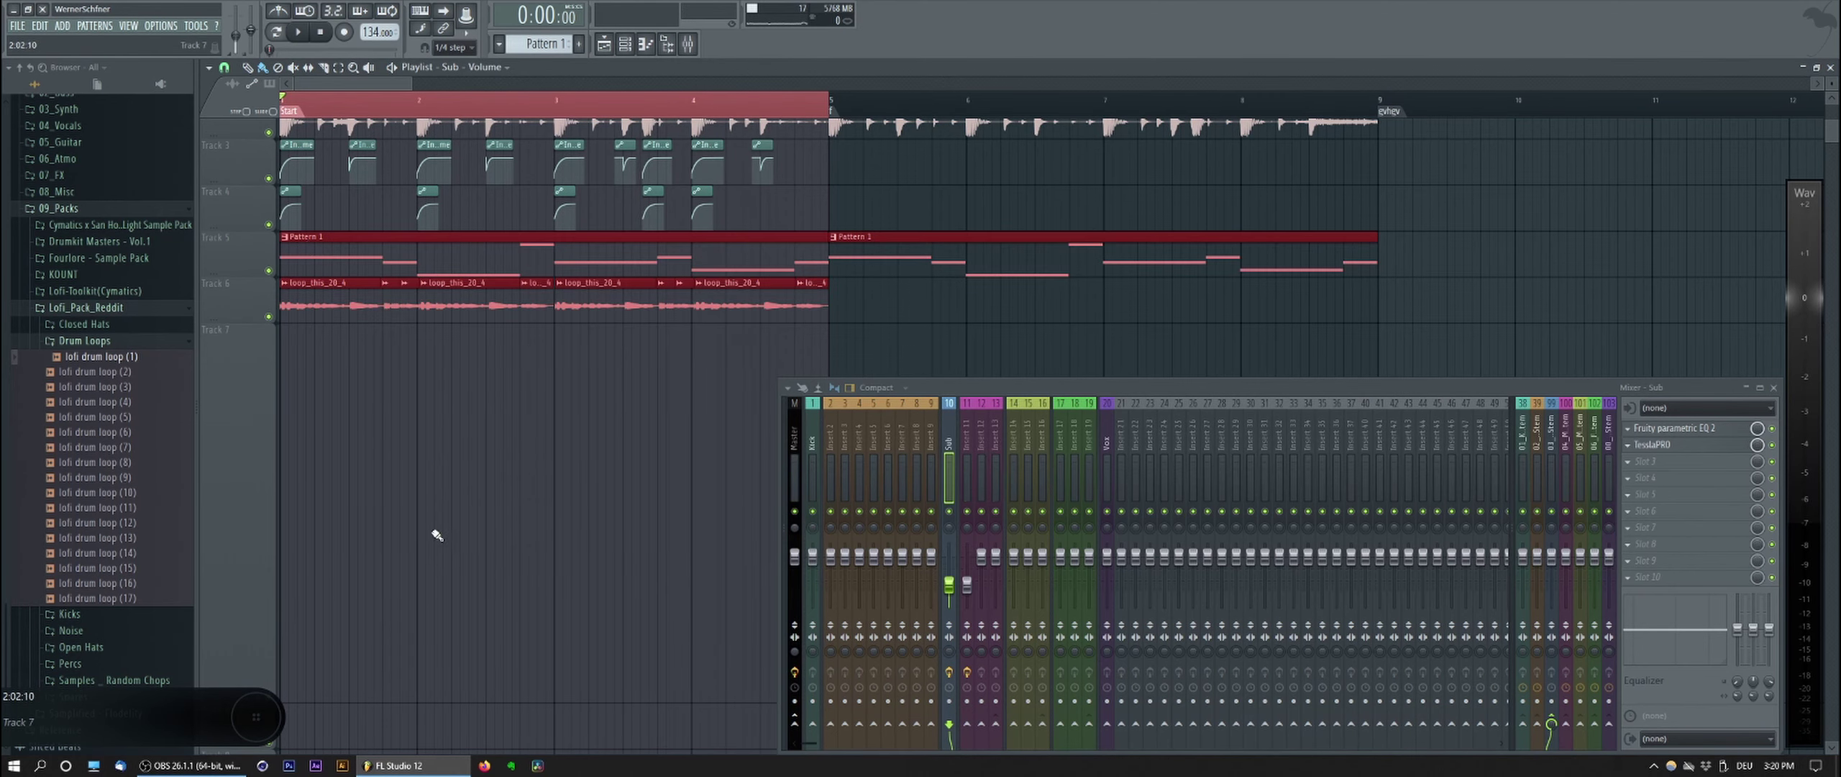
left_click(432, 530, "ctrl")
Step: Delete the second kick slice in bar 3 of the drum loop and fill the gap with a copy of the slice before bar 4
scroll(419, 421, "up", 2)
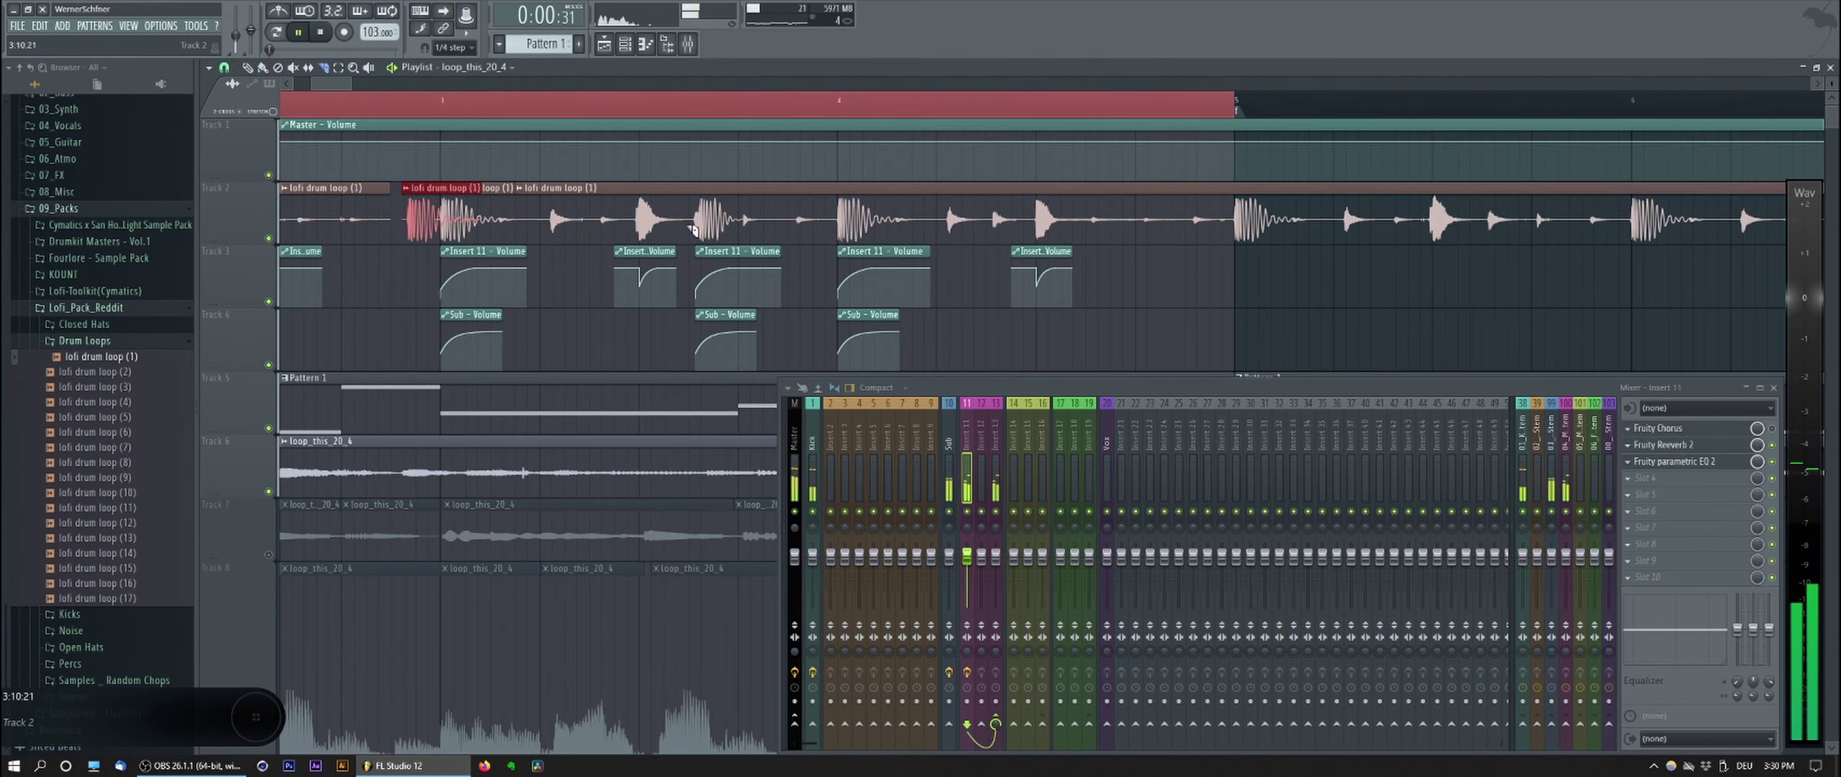
right_click(741, 226)
left_click(788, 225)
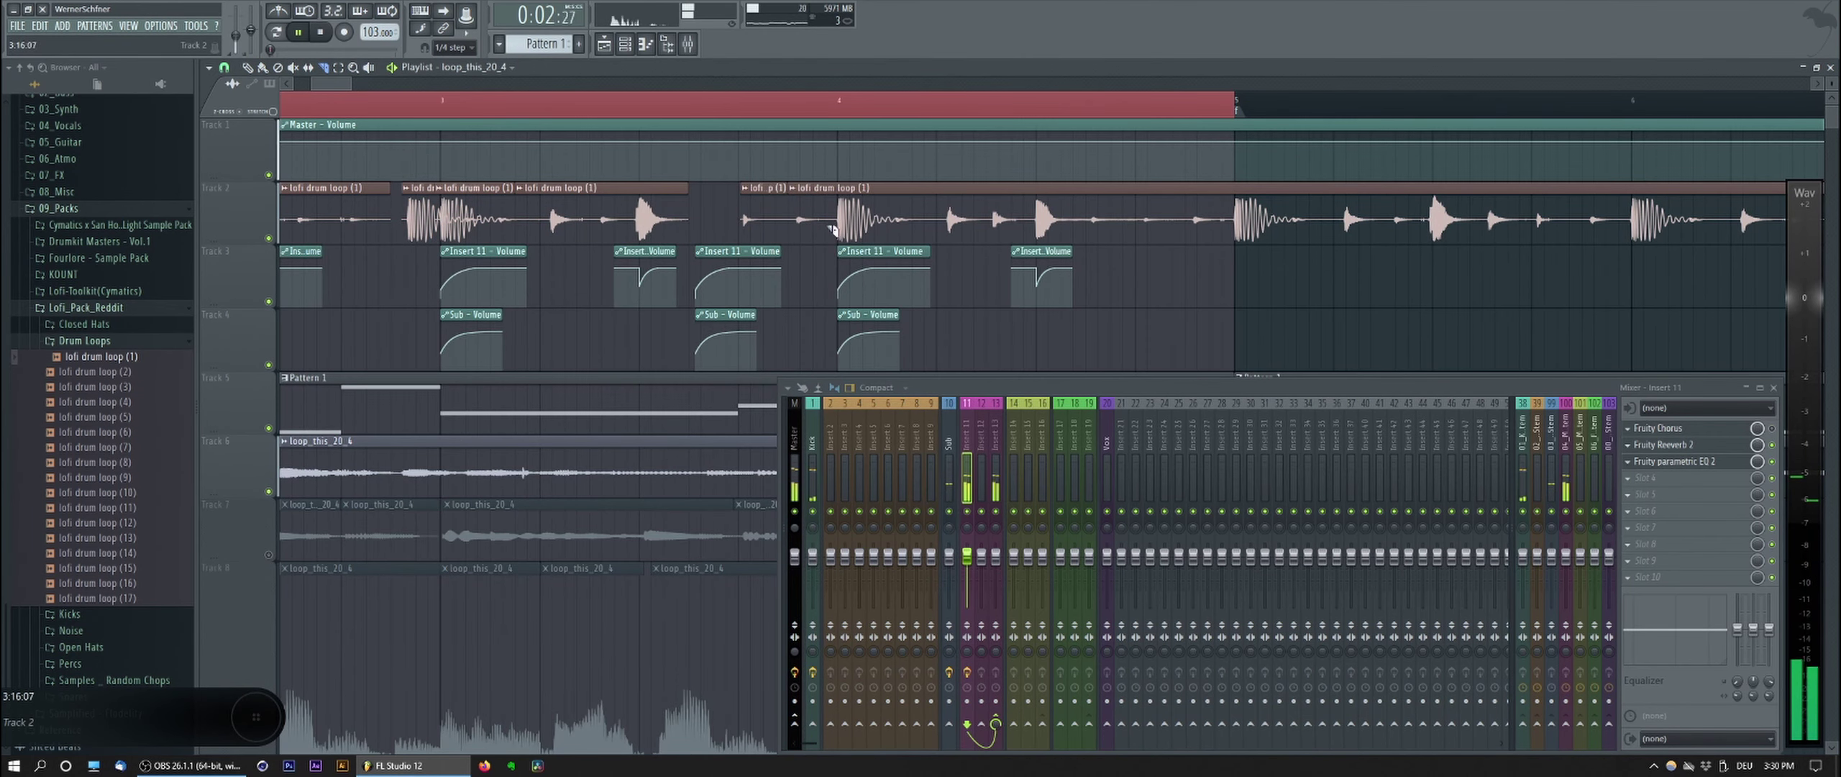
left_click(826, 224)
key("b")
left_click(812, 223, "ctrl")
left_click_drag(815, 229, 715, 225)
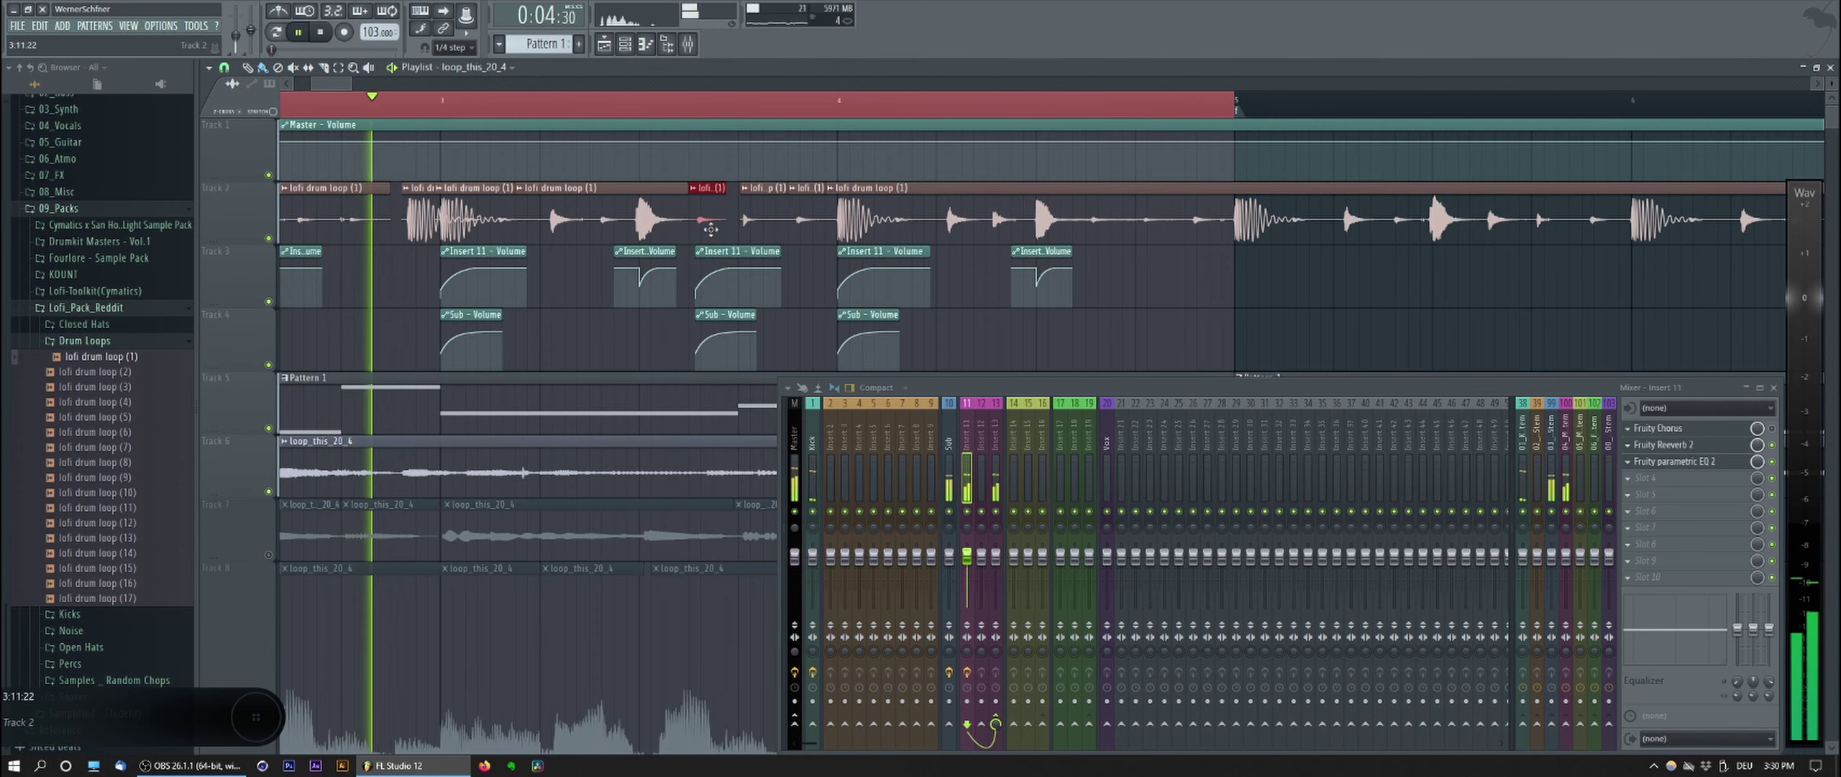
Step: Mute the Insert 11 and Sub volume clips under the removed bar 3 kick and stop playback
left_click(706, 281)
key("b")
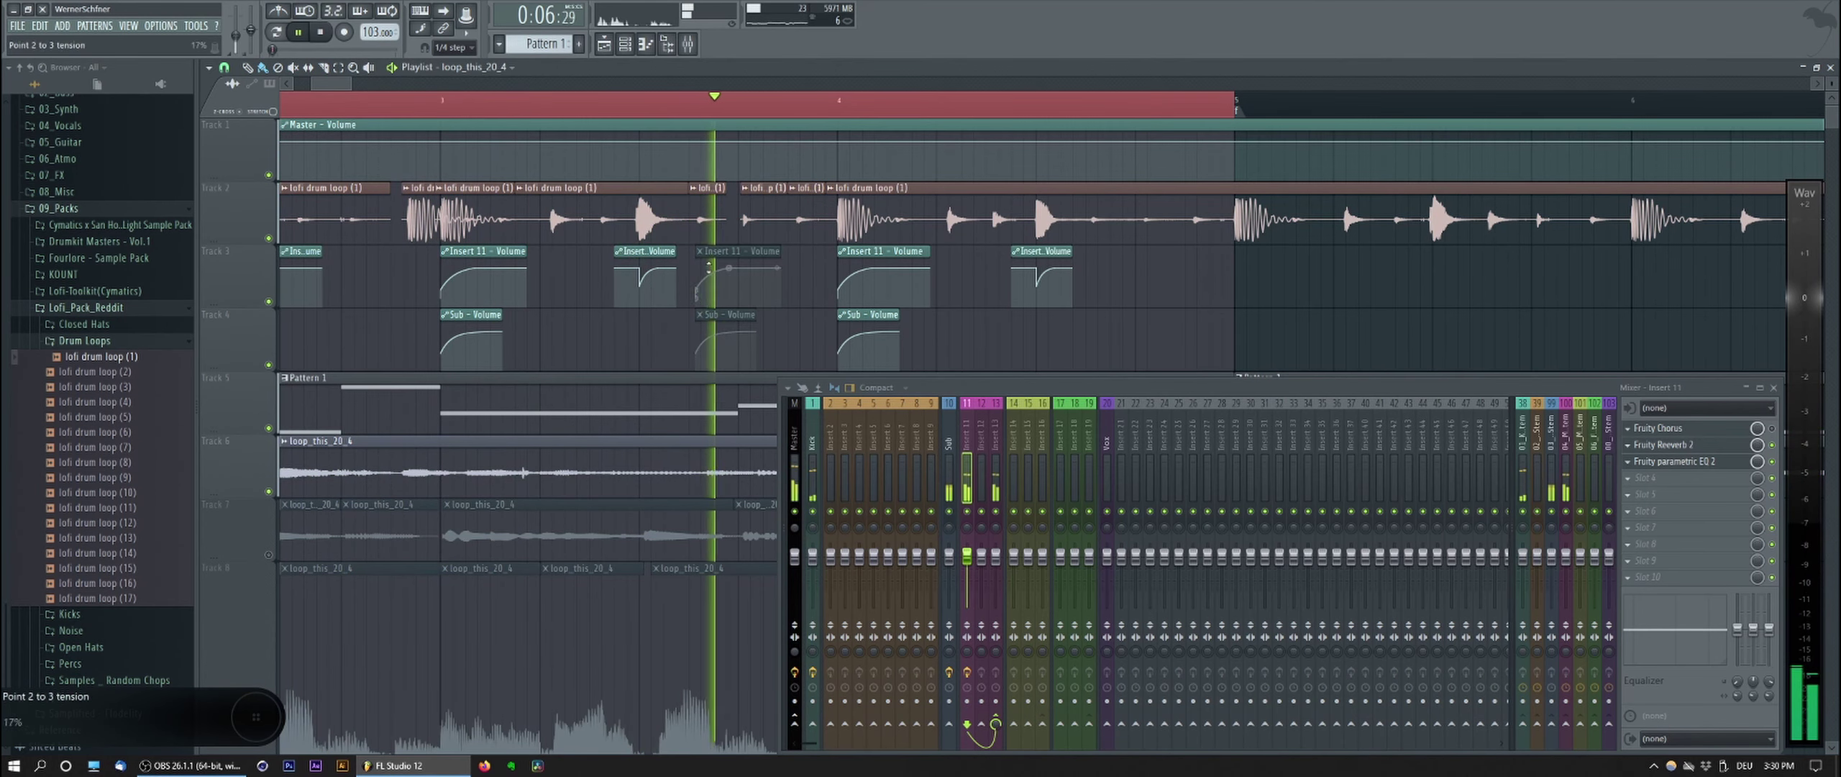
scroll(718, 251, "down", 3)
key("space")
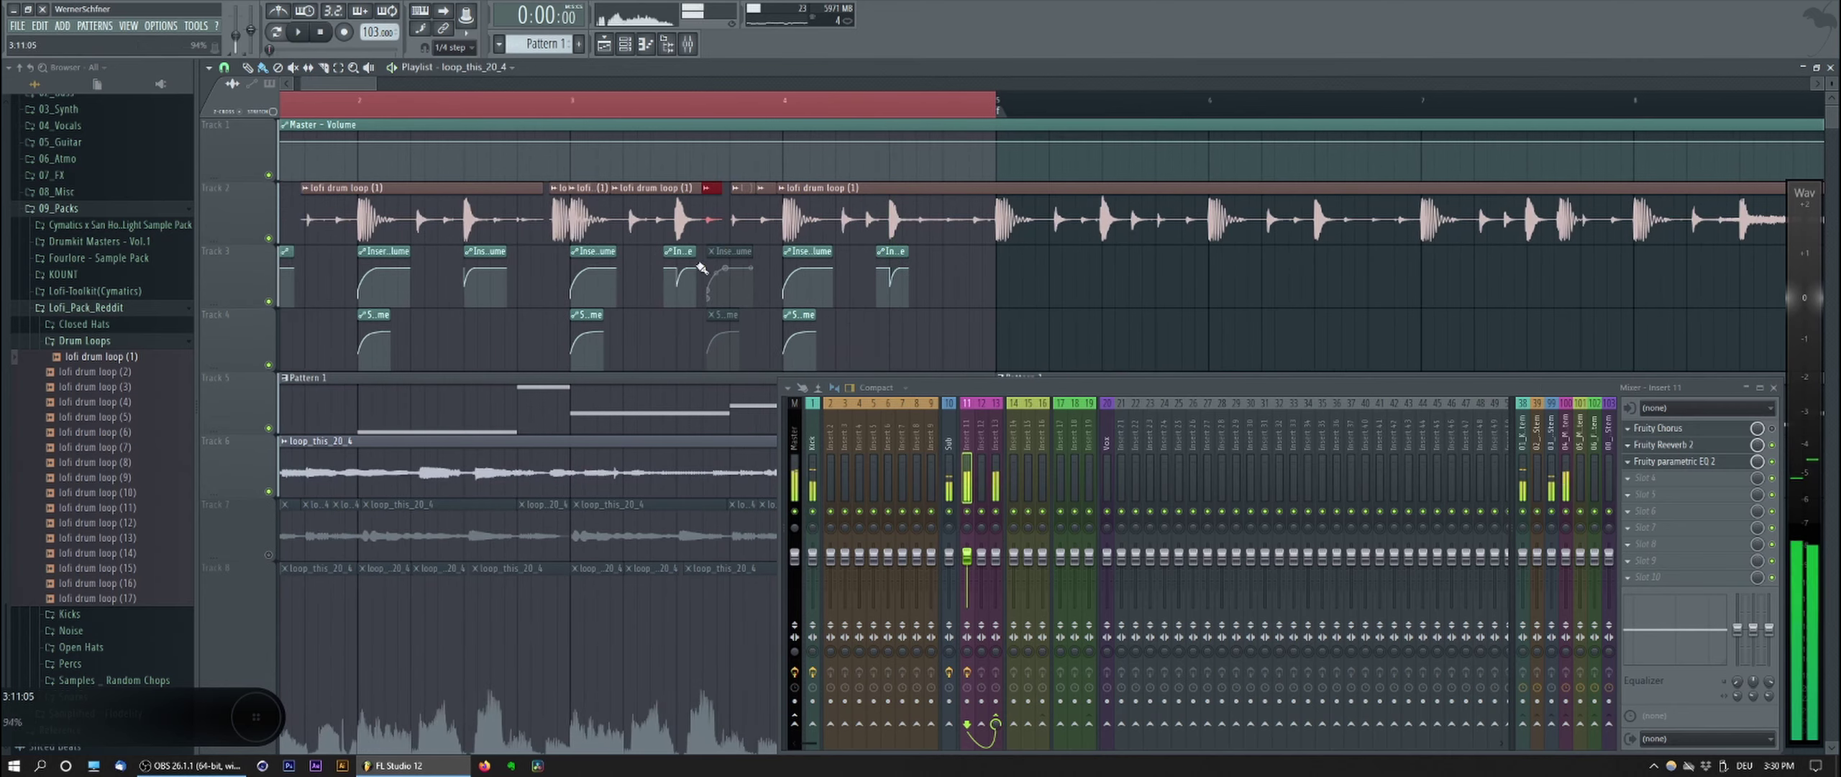
Step: Examine the edited drum loop slices around bar 3 against the Insert 11 and Sub volume clips beneath them
left_click_drag(555, 291, 690, 254)
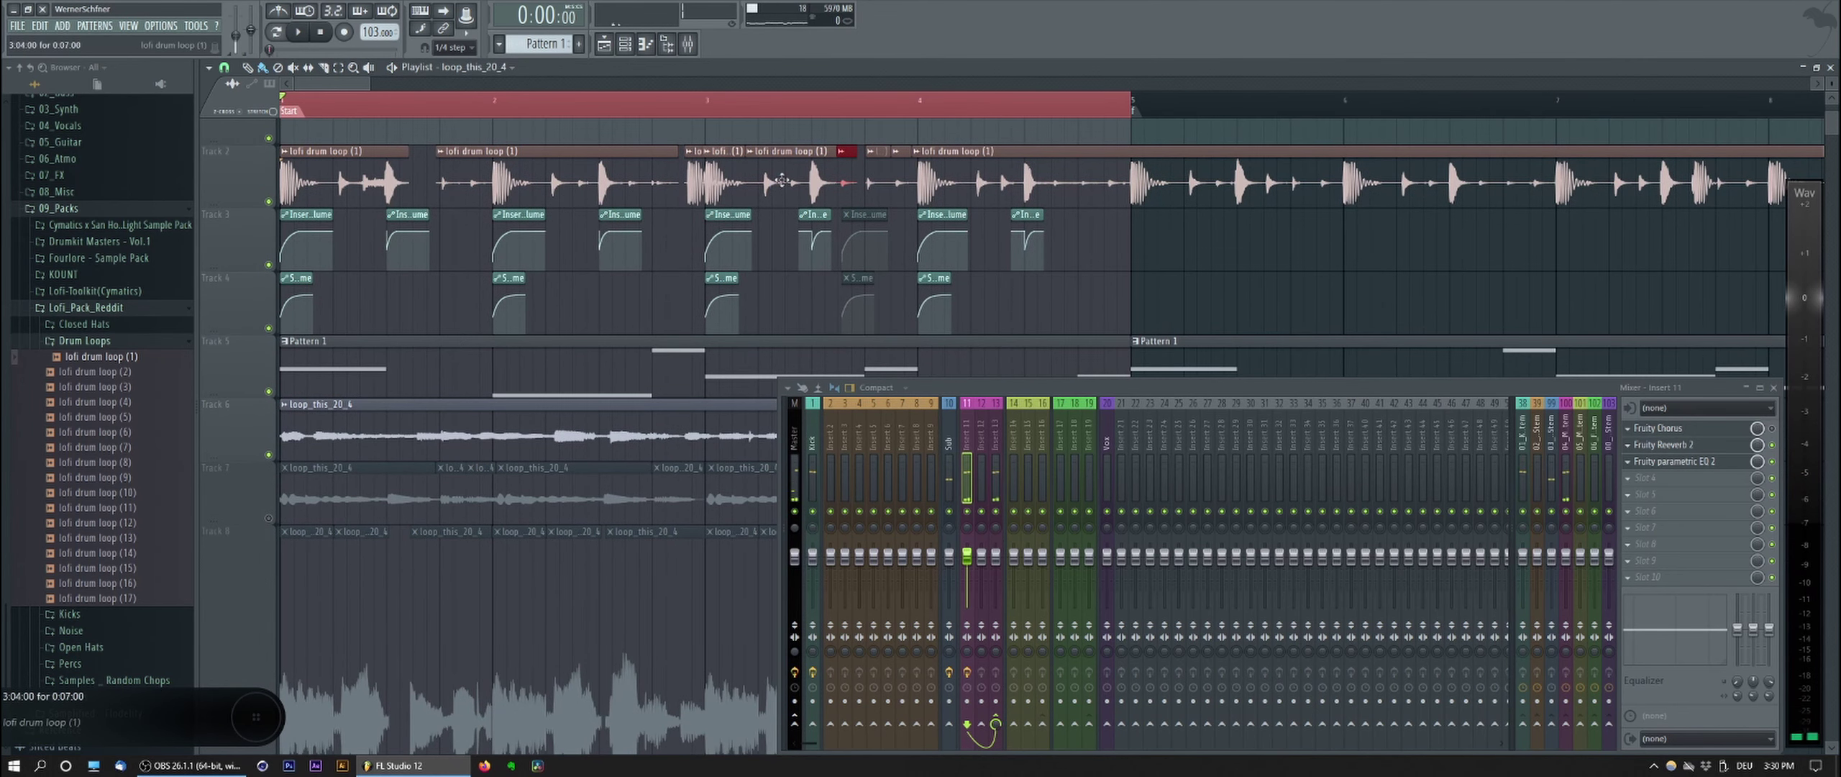
left_click_drag(902, 183, 692, 184)
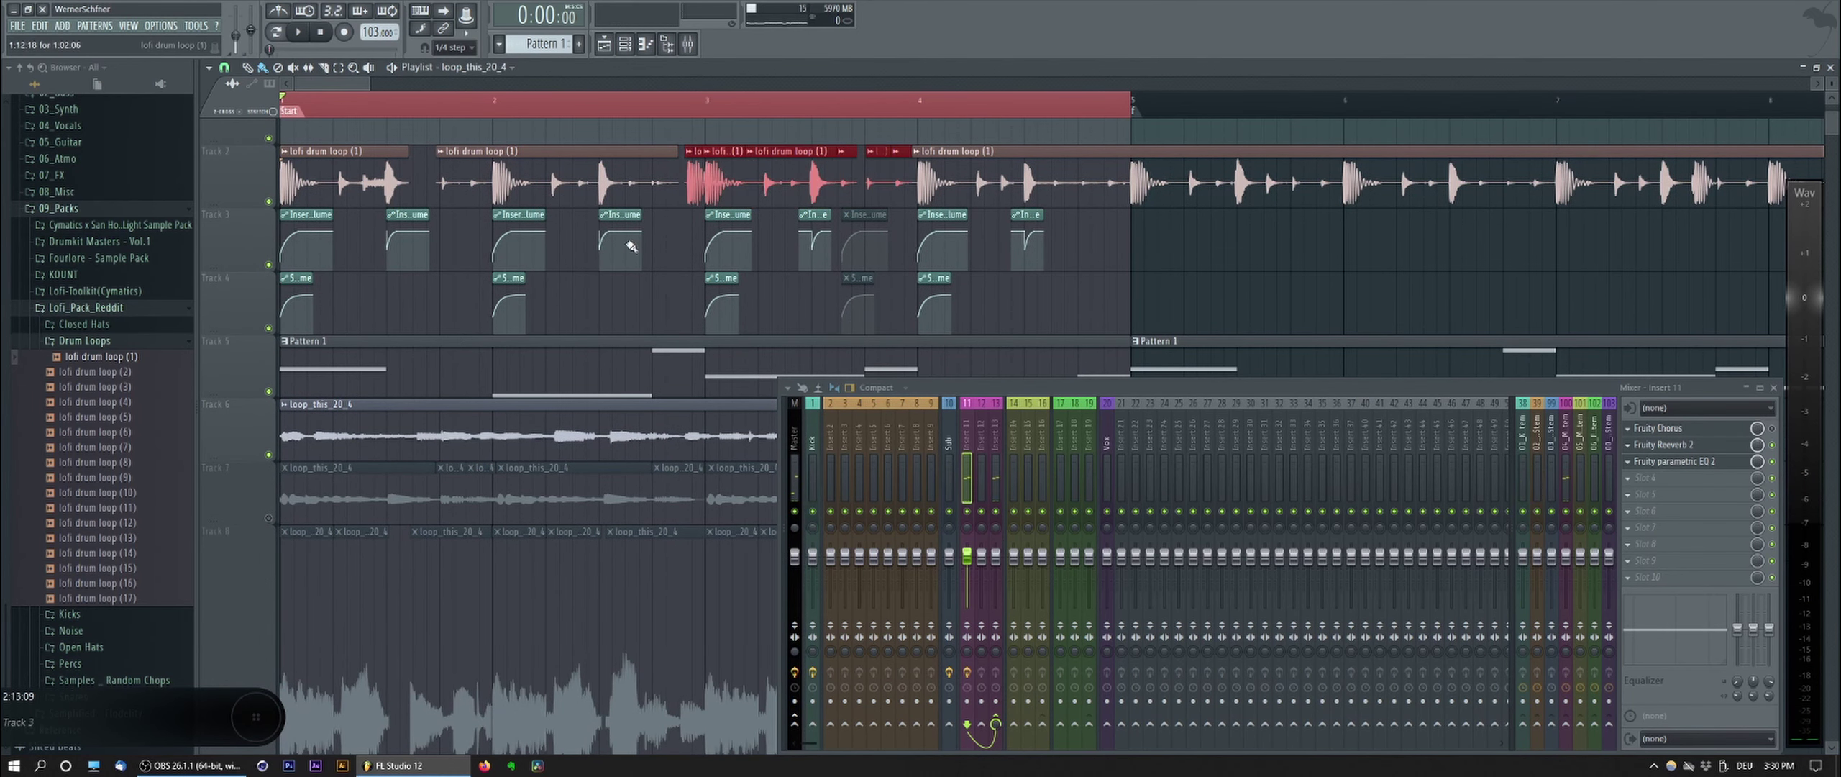
left_click(674, 269, "ctrl")
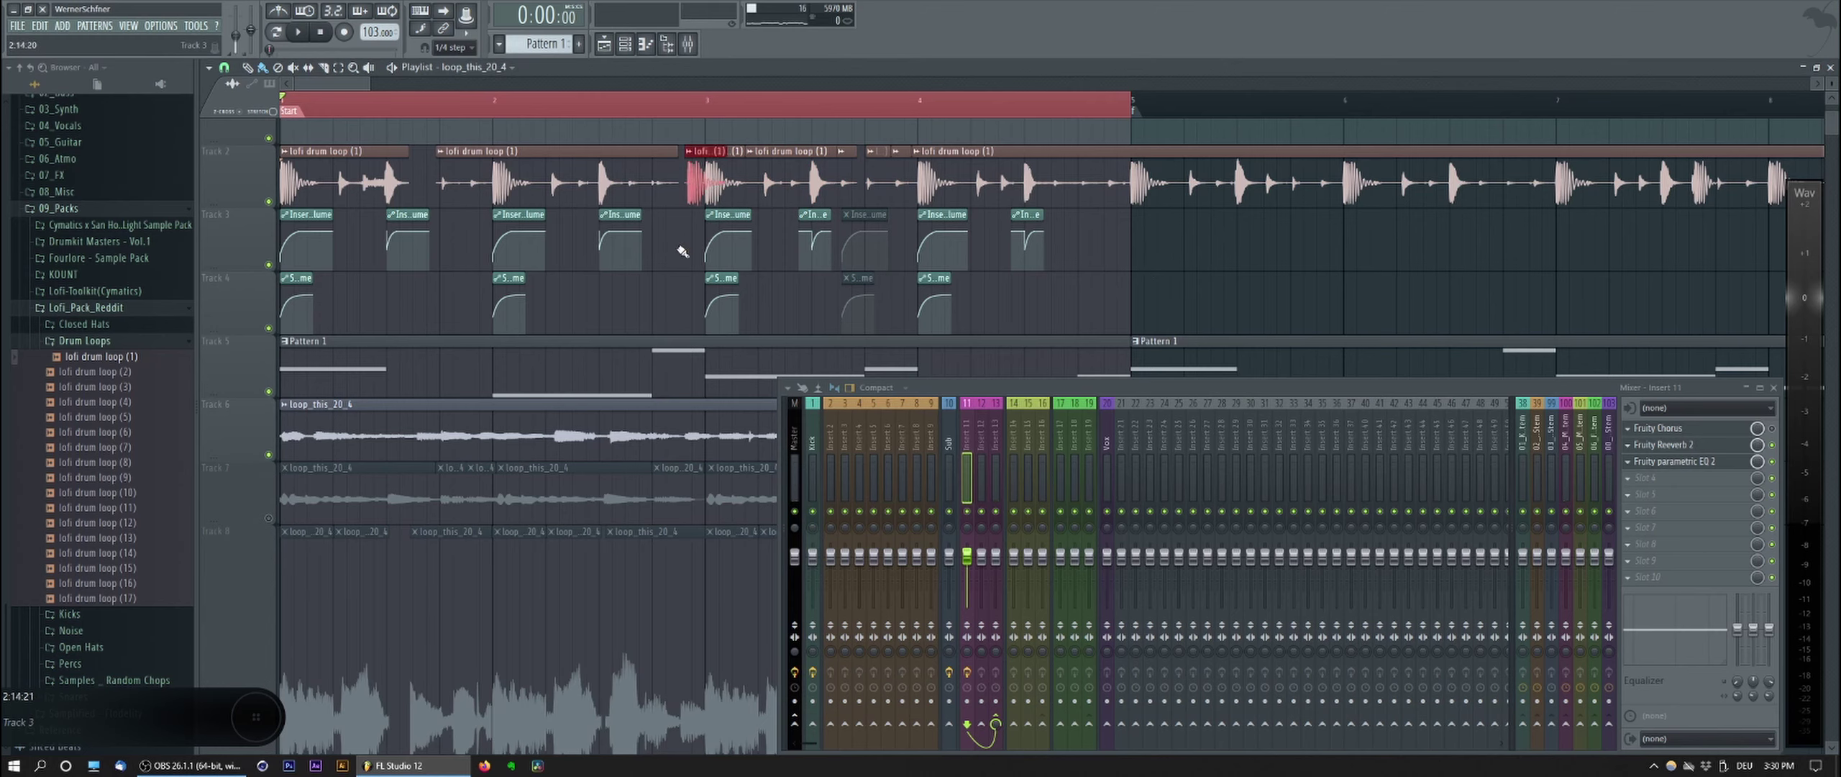
left_click_drag(680, 239, 734, 313)
left_click_drag(726, 214, 1120, 217)
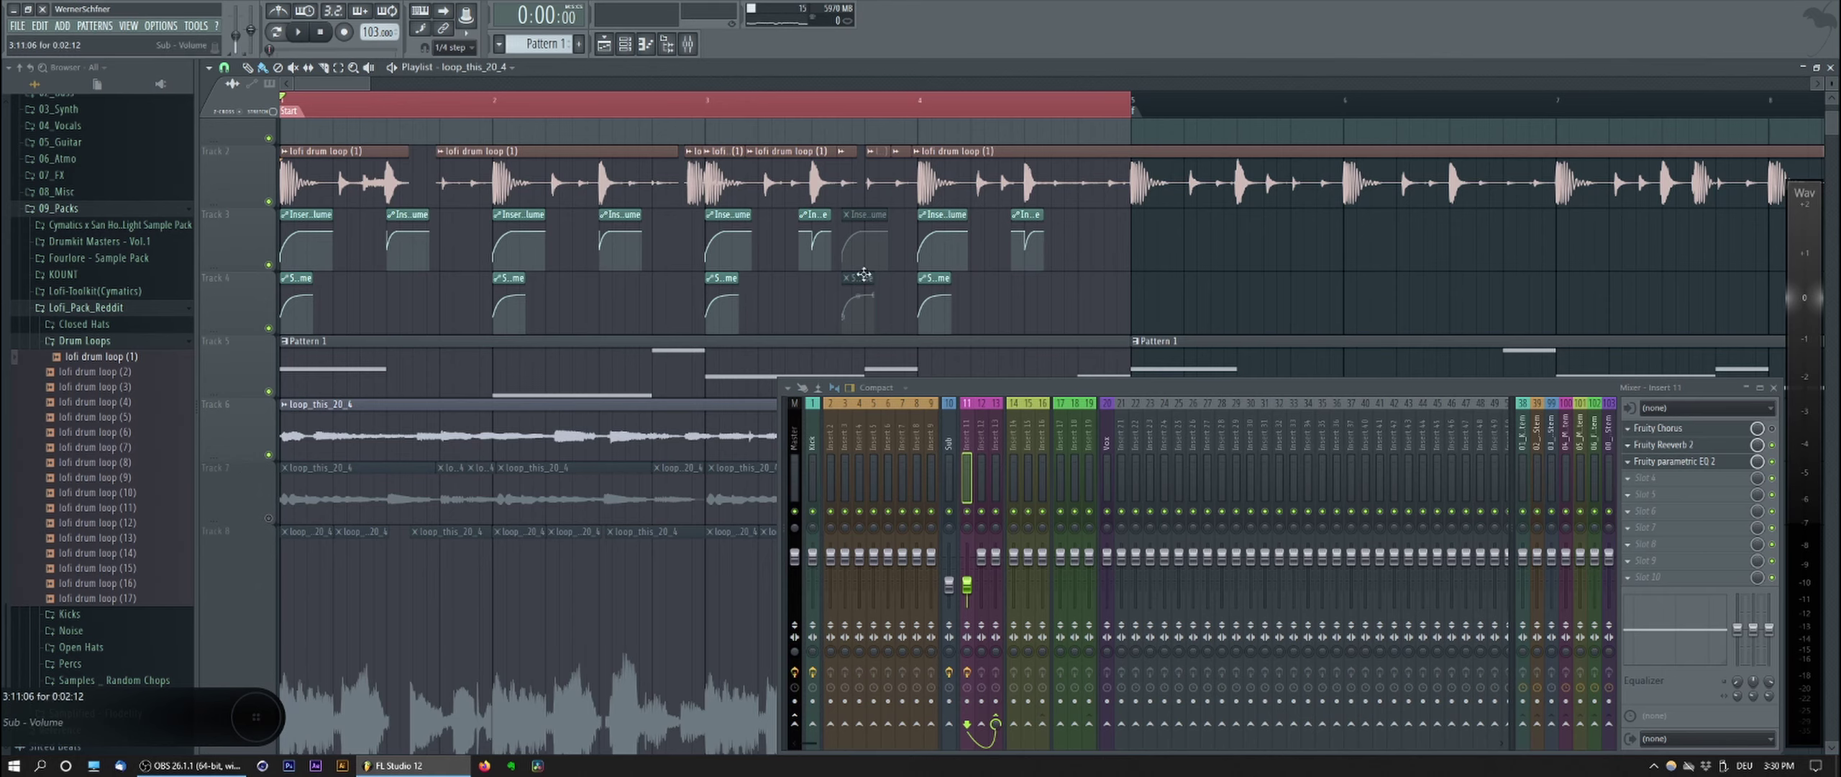
left_click(692, 173)
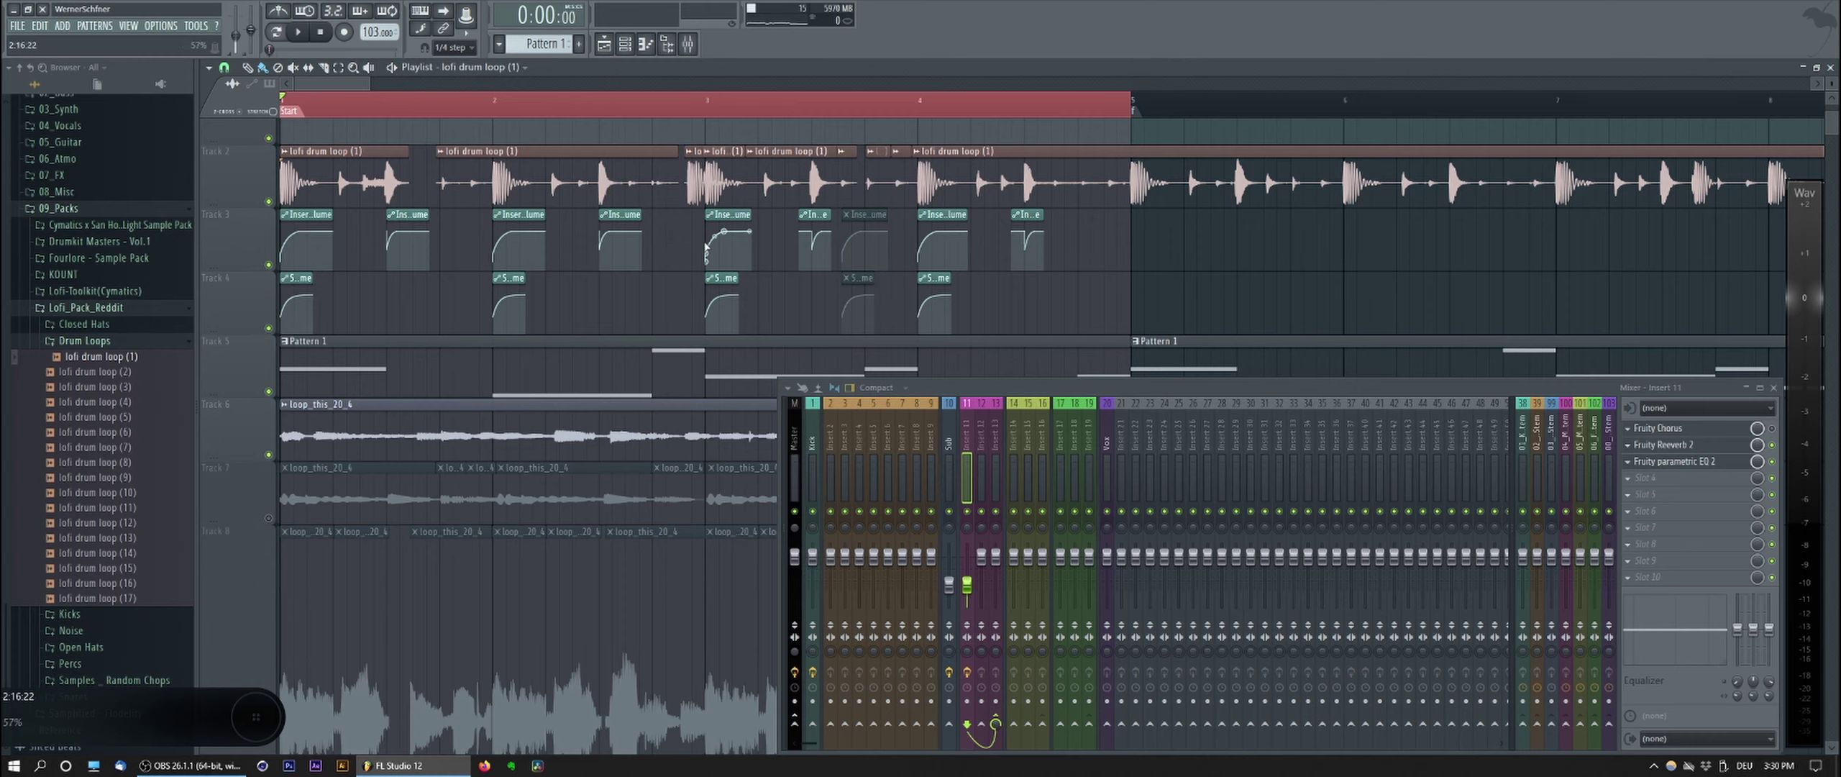
Step: Copy bar 3's Insert 11 and Sub volume clips onto the extra kick just before bar 3, trimming both copies to end at the bar line
left_click(706, 246)
scroll(707, 244, "up", 3)
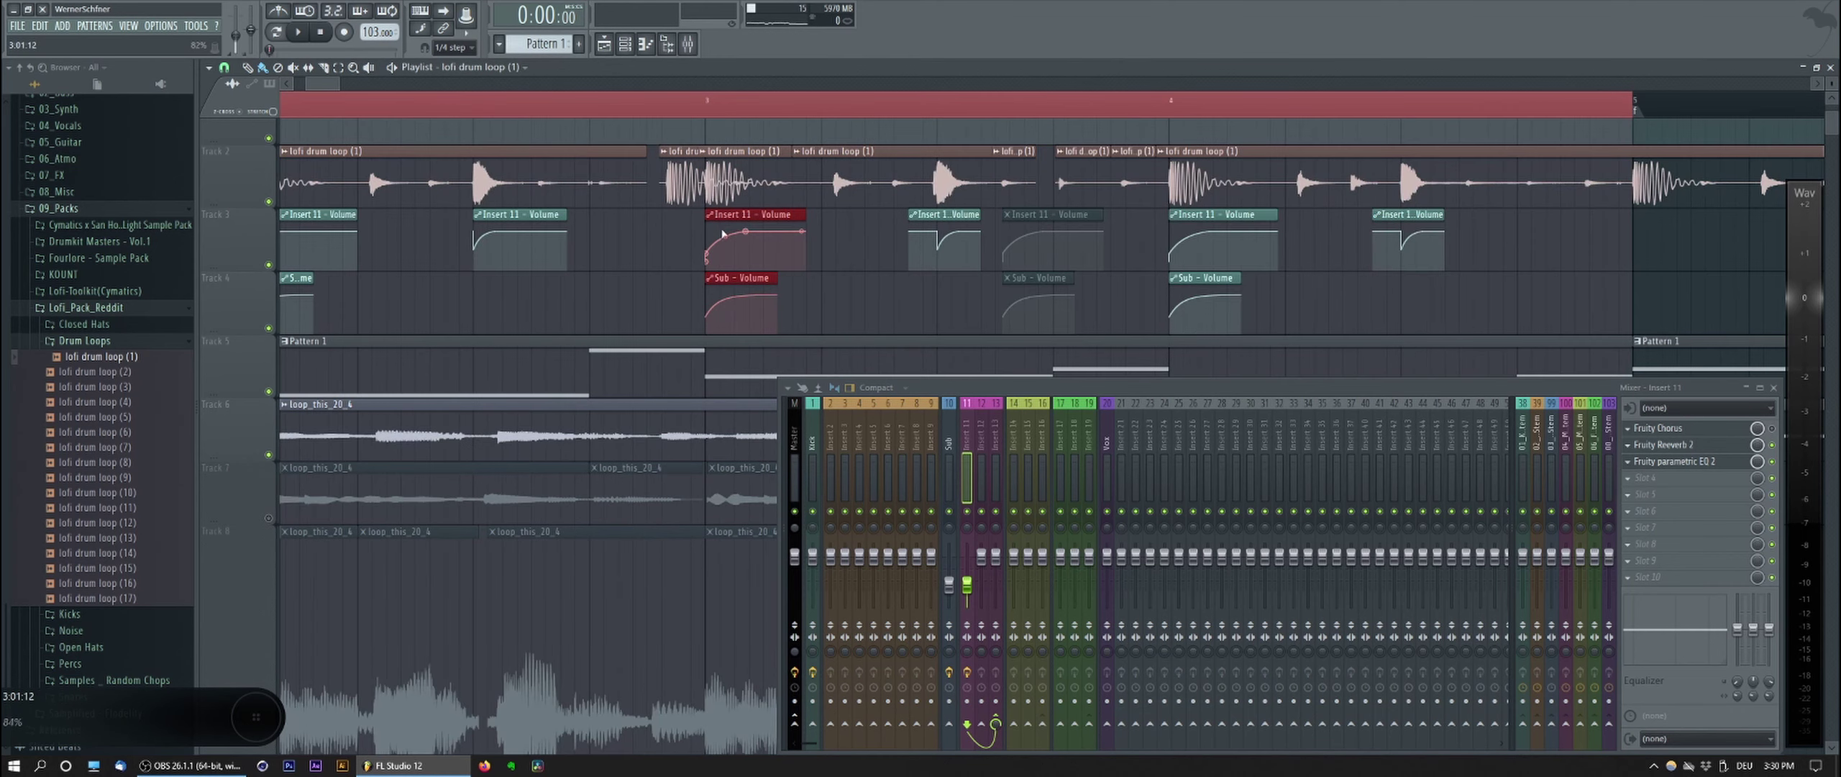
left_click_drag(735, 223, 699, 222)
left_click(741, 222, "ctrl")
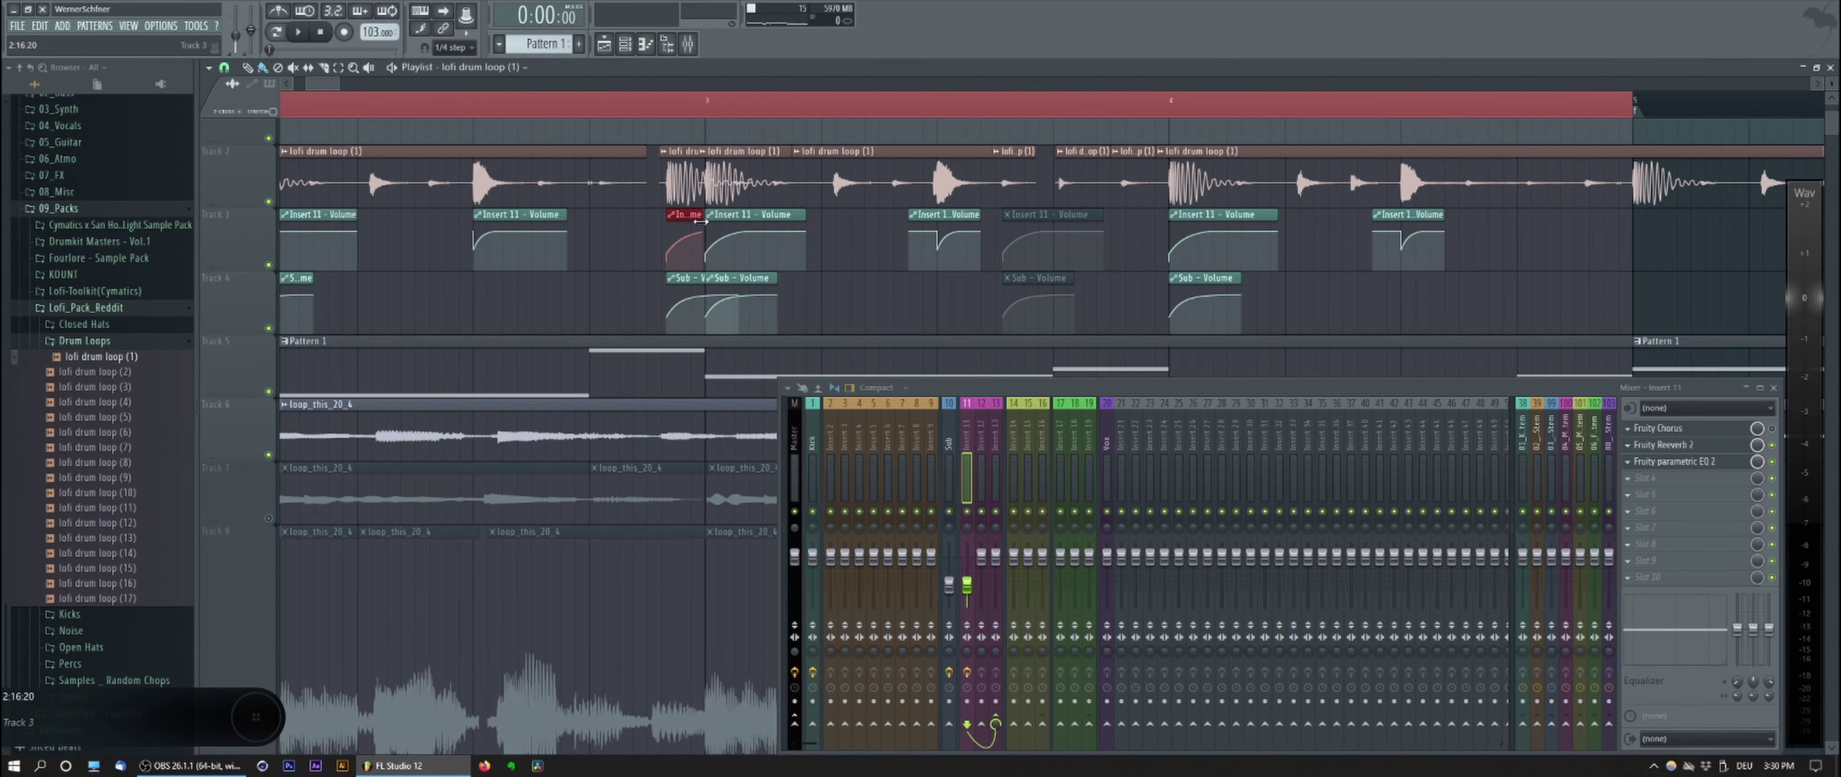
left_click(717, 294, "ctrl")
left_click_drag(735, 276, 703, 278)
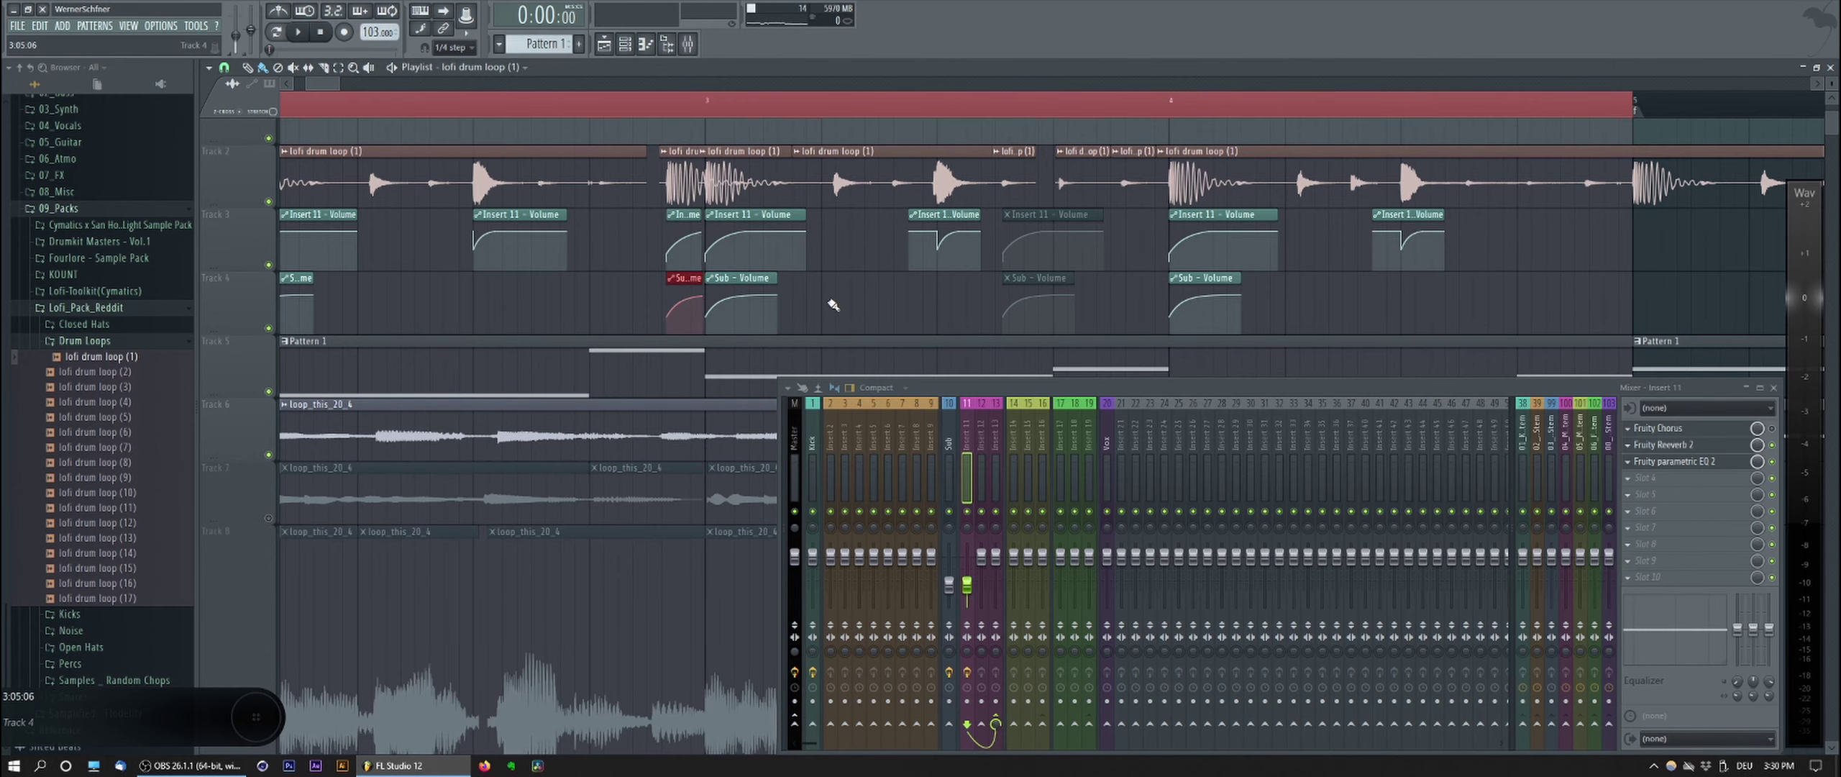
left_click(831, 304, "ctrl")
Step: Play the arrangement and extend the loop_this_20_4 clip past bar 9
scroll(829, 297, "down", 3)
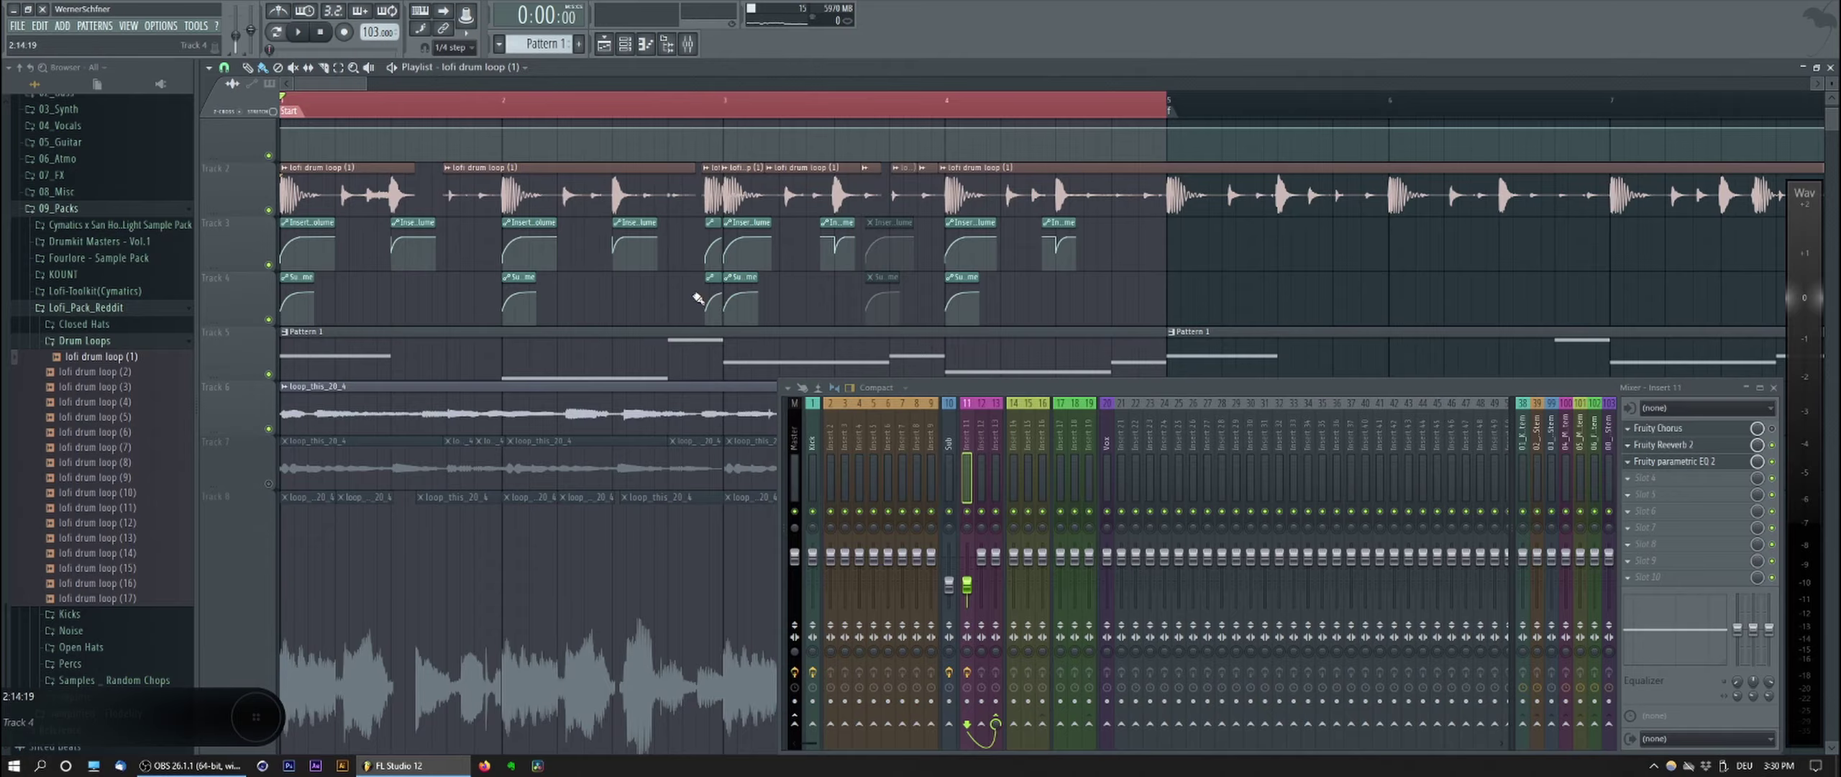
scroll(694, 300, "down", 3)
key("space")
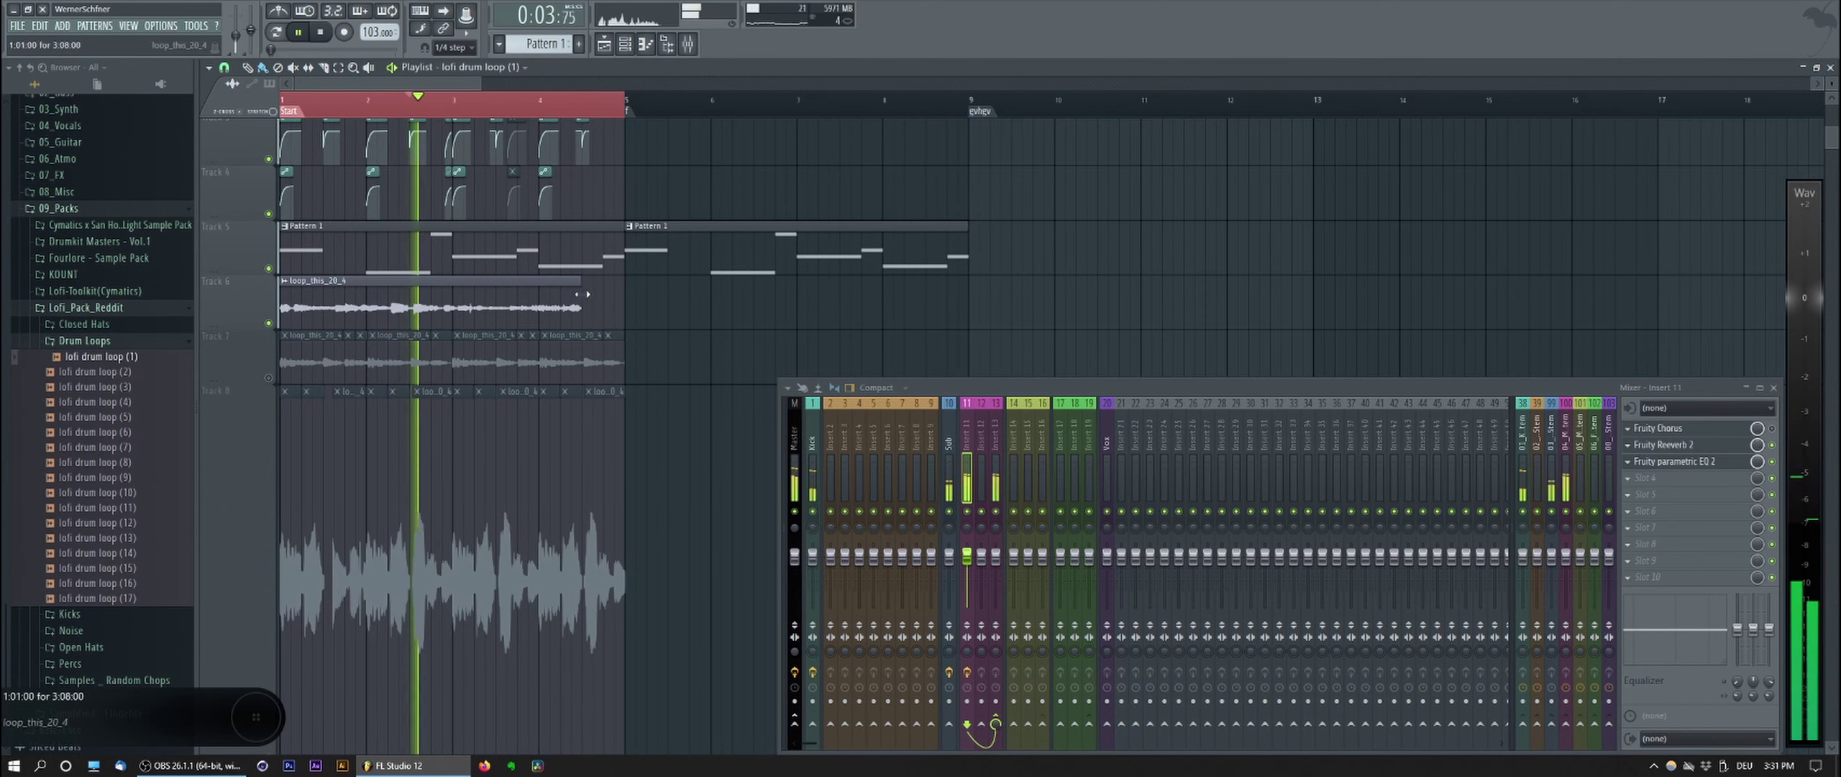
left_click_drag(582, 294, 1028, 296)
Step: Slice the drum loop at bar 5, mute the part after the cut, and stop playback
scroll(628, 305, "up", 3)
scroll(638, 282, "down", 2)
key("c")
scroll(628, 206, "up", 3)
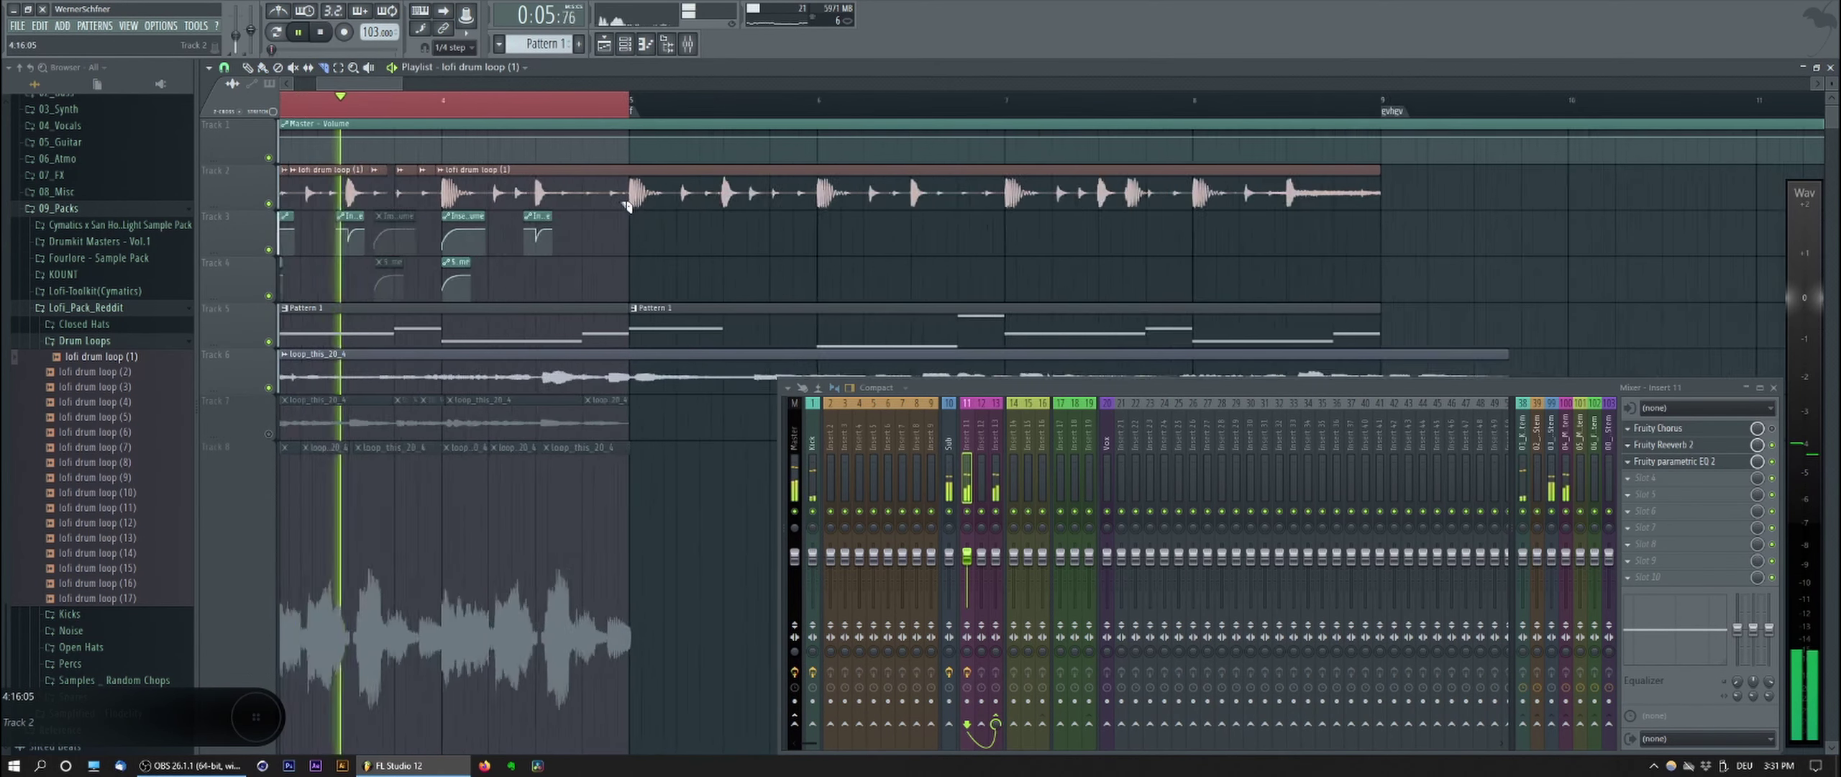
scroll(627, 206, "up", 3)
left_click_drag(638, 164, 640, 210)
key("t")
left_click(696, 198)
key("b")
key("space")
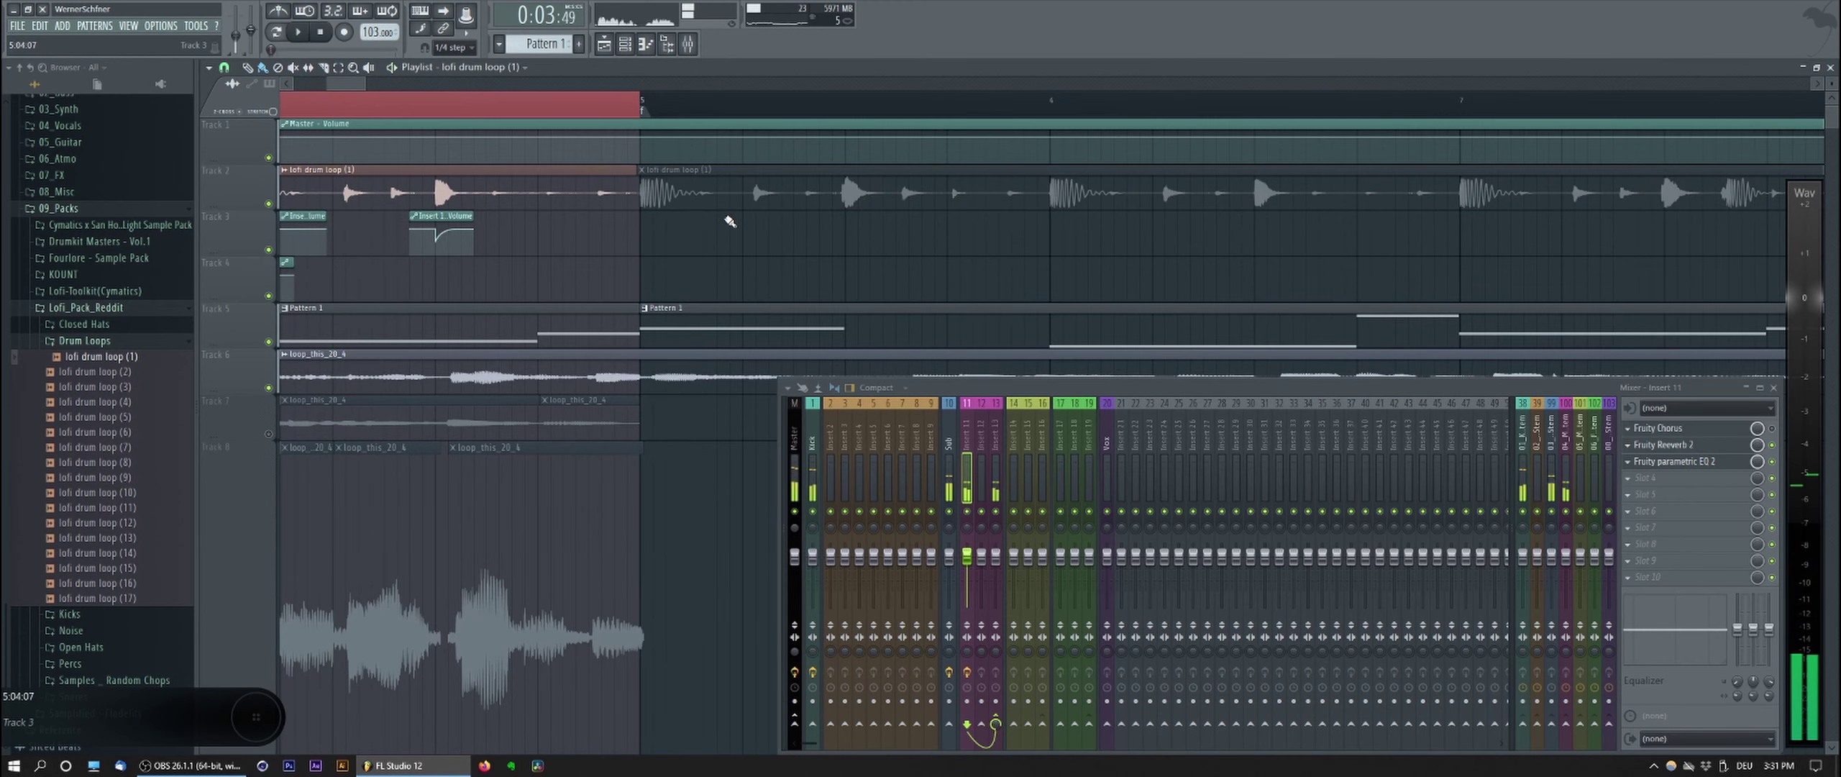
scroll(730, 222, "left", 5)
scroll(677, 254, "down", 2)
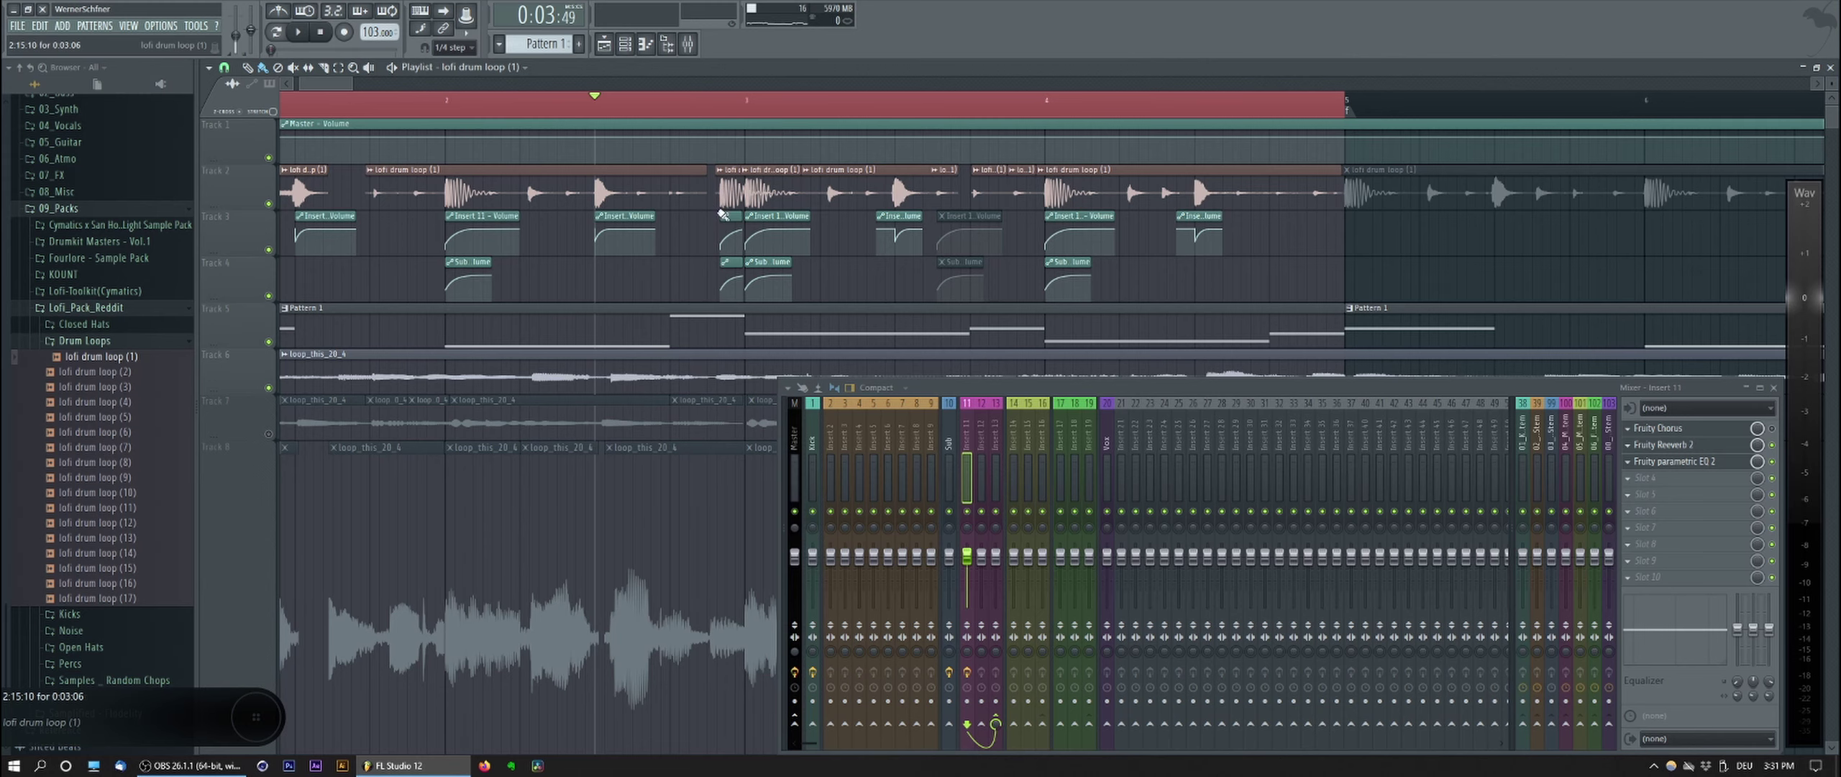
Step: Examine the extra kick slice just before bar 3 and the channel settings it shares with the drum loop
left_click(726, 192, "ctrl")
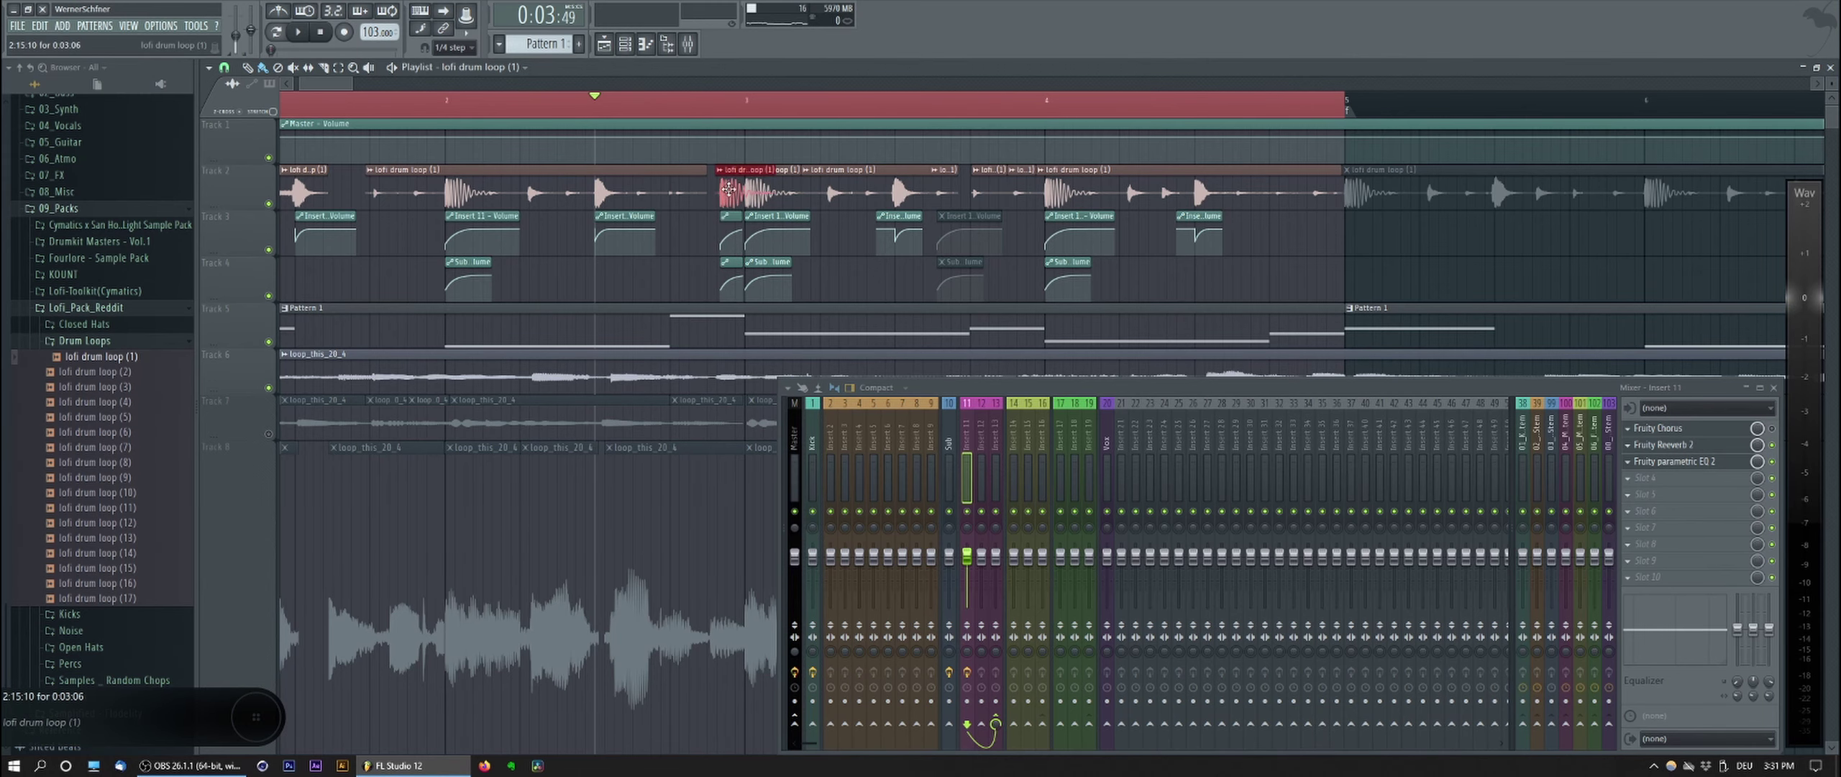
scroll(727, 193, "up", 5)
scroll(687, 192, "up", 2)
scroll(686, 192, "up", 1)
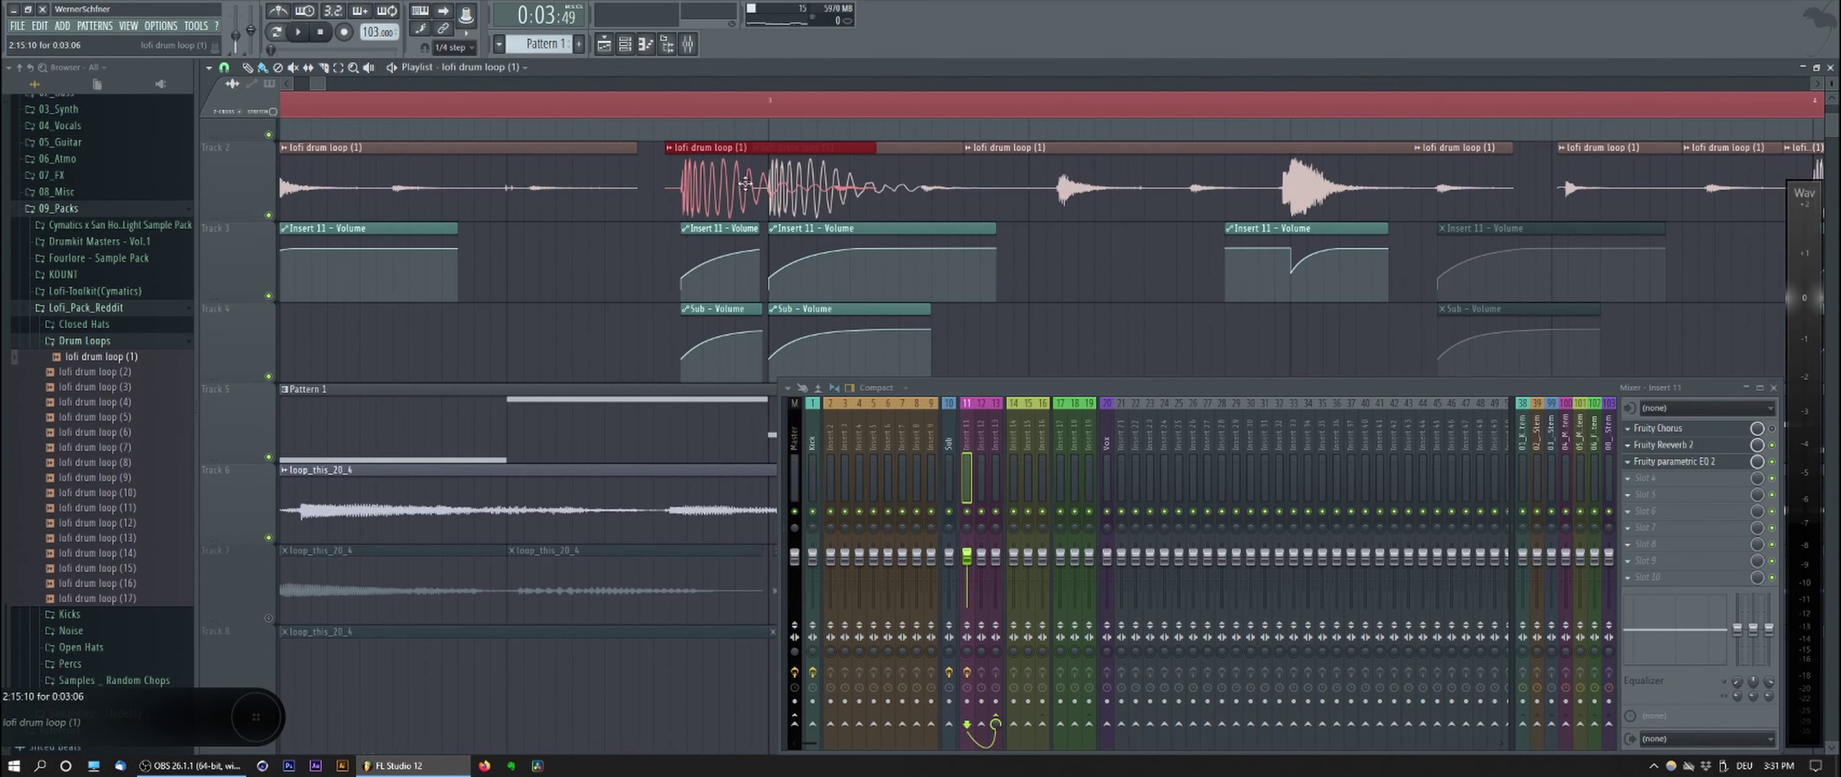
left_click(644, 299, "ctrl")
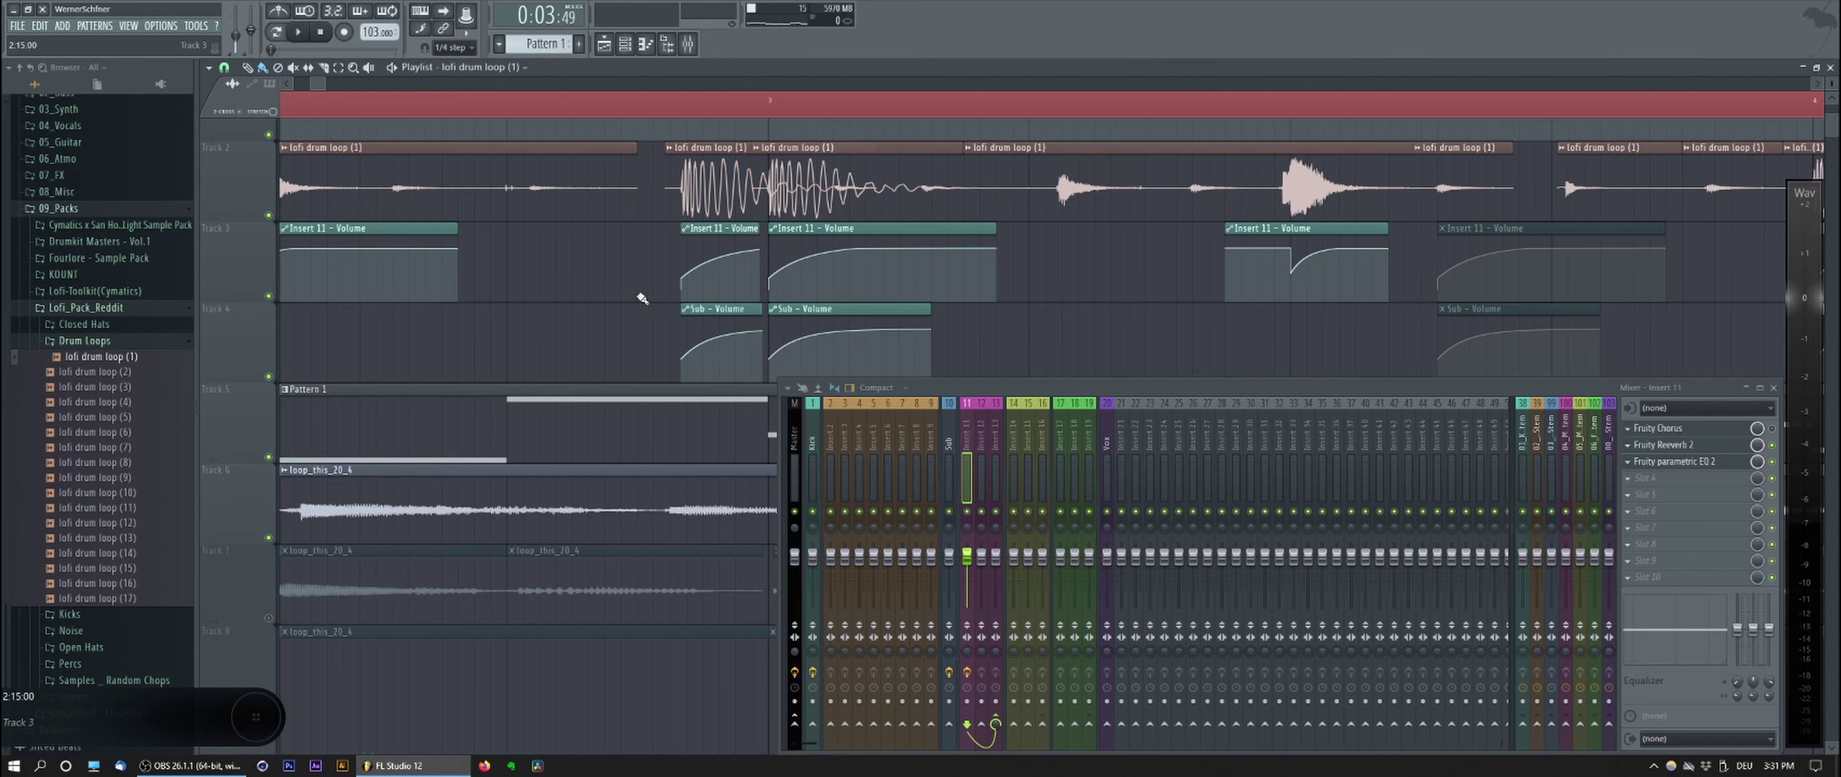
double_click(708, 173)
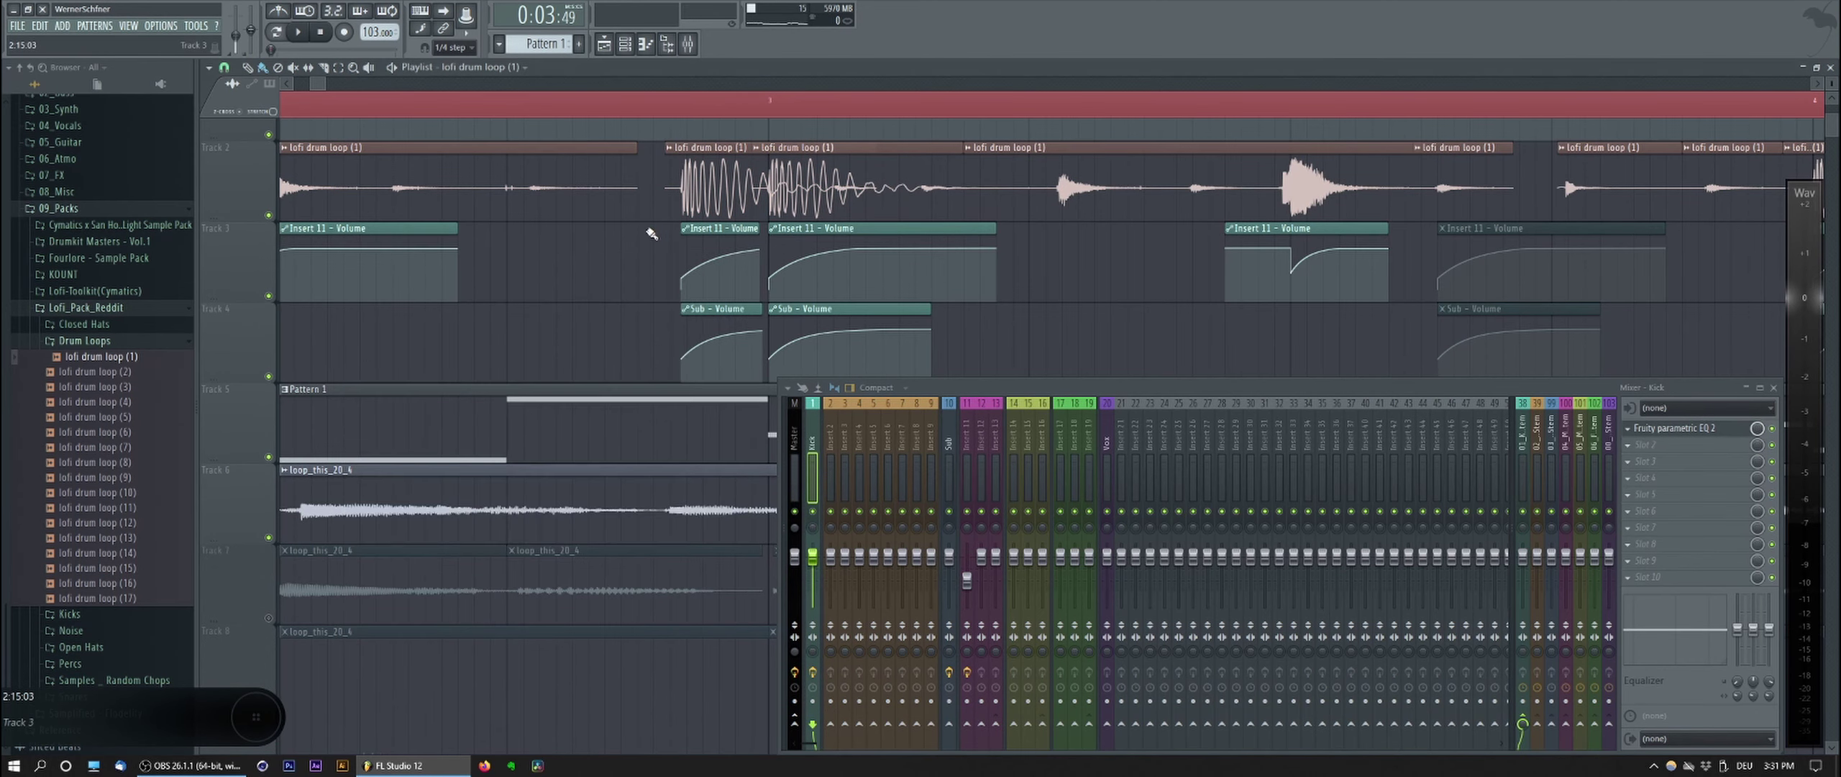
scroll(659, 232, "down", 2)
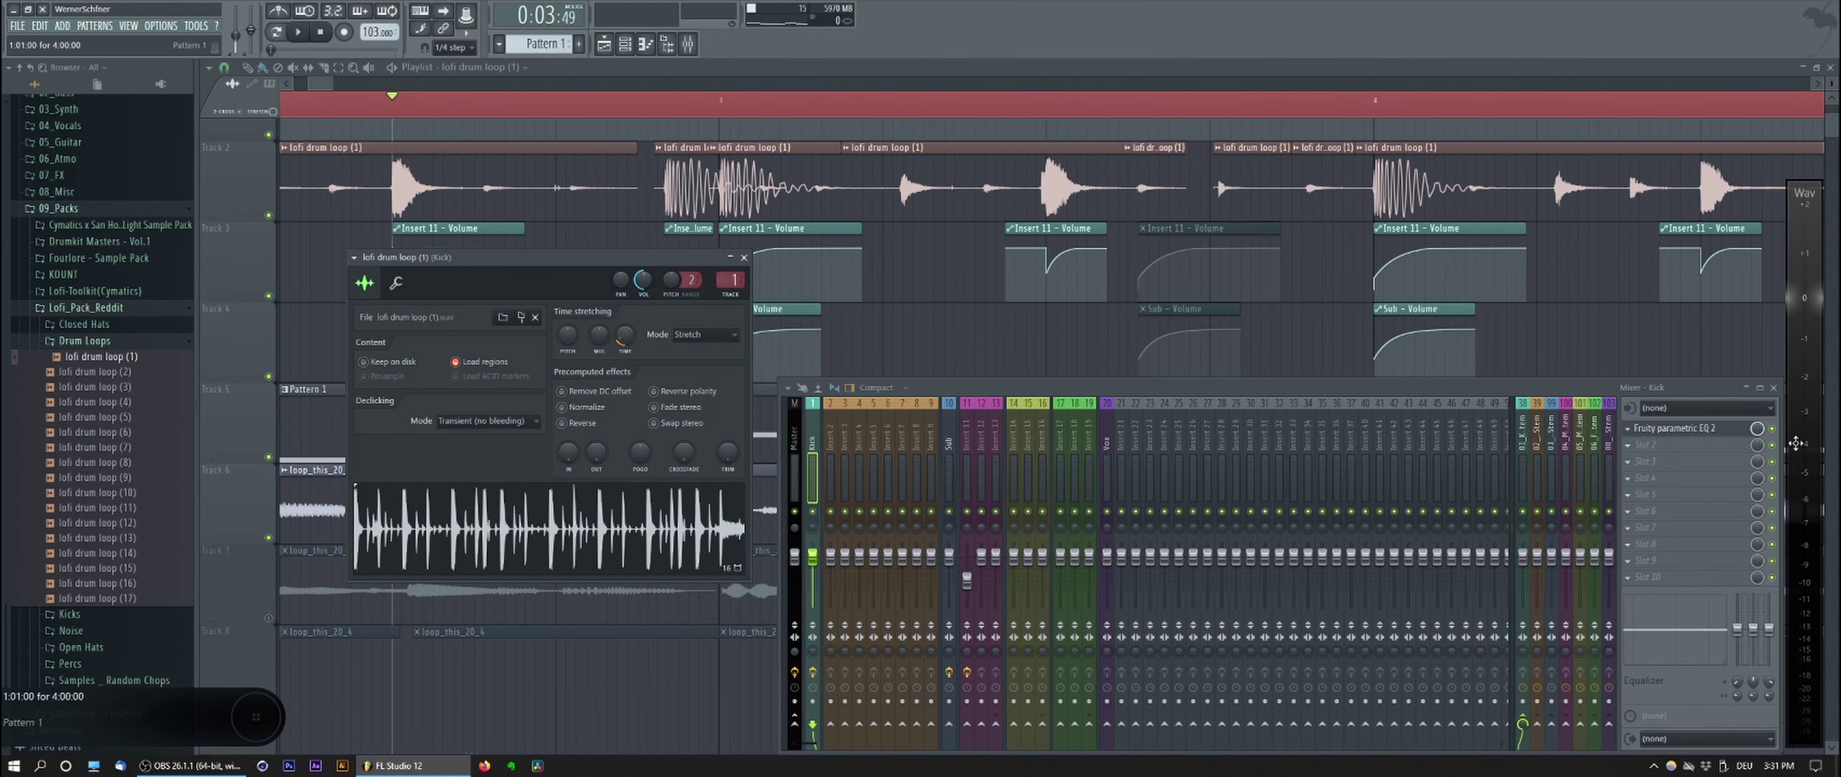
key("Escape")
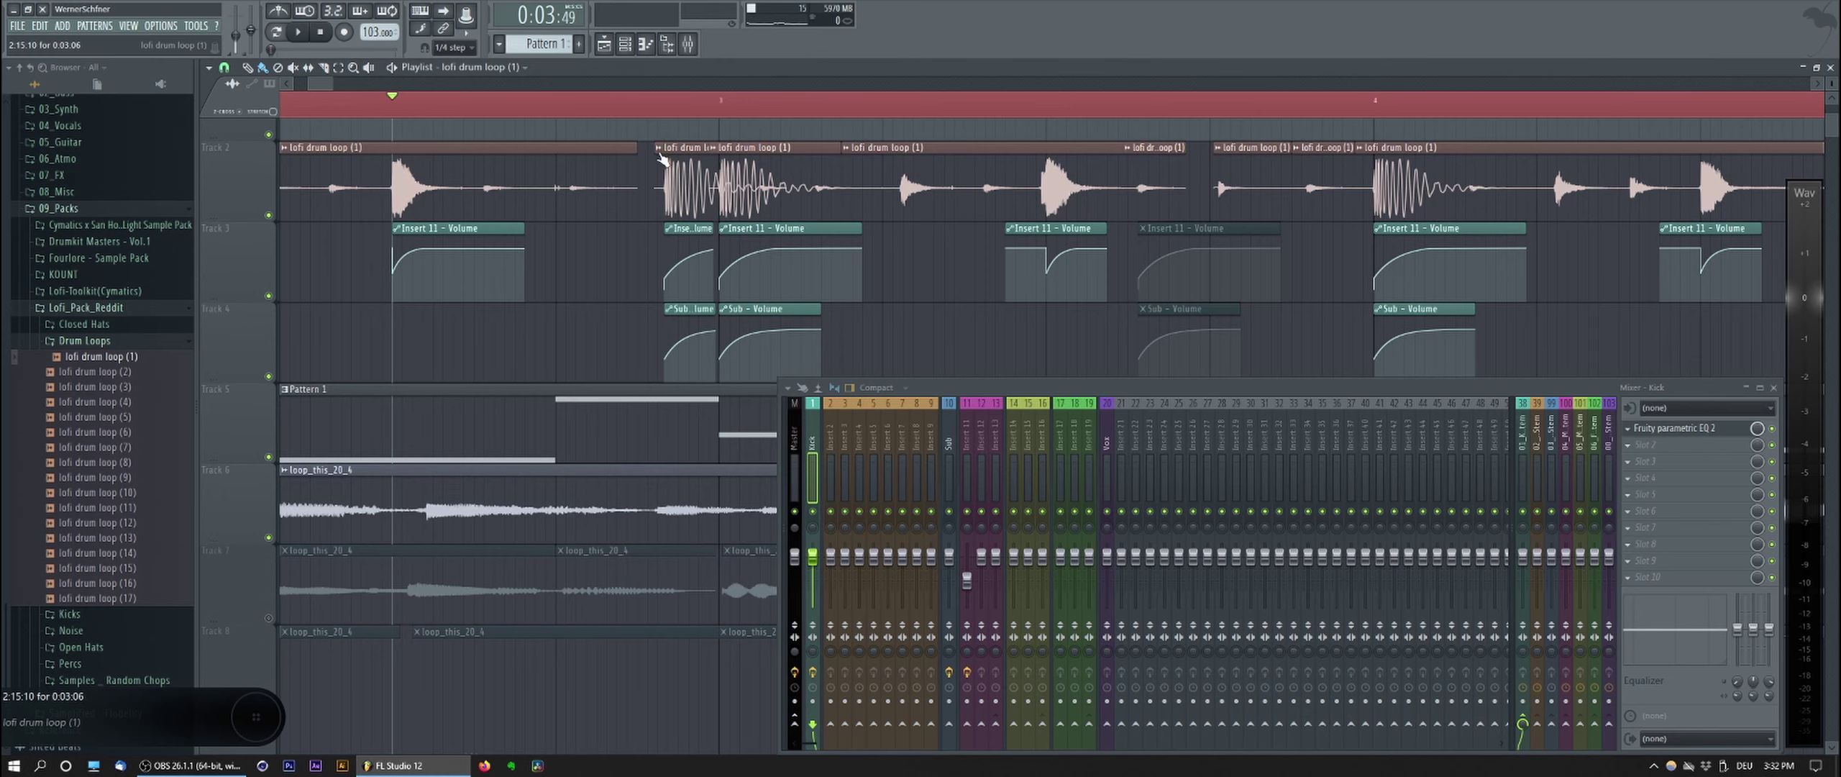
Step: Make the extra kick slice just before bar 3 unique and recolor its channel green
left_click(661, 153)
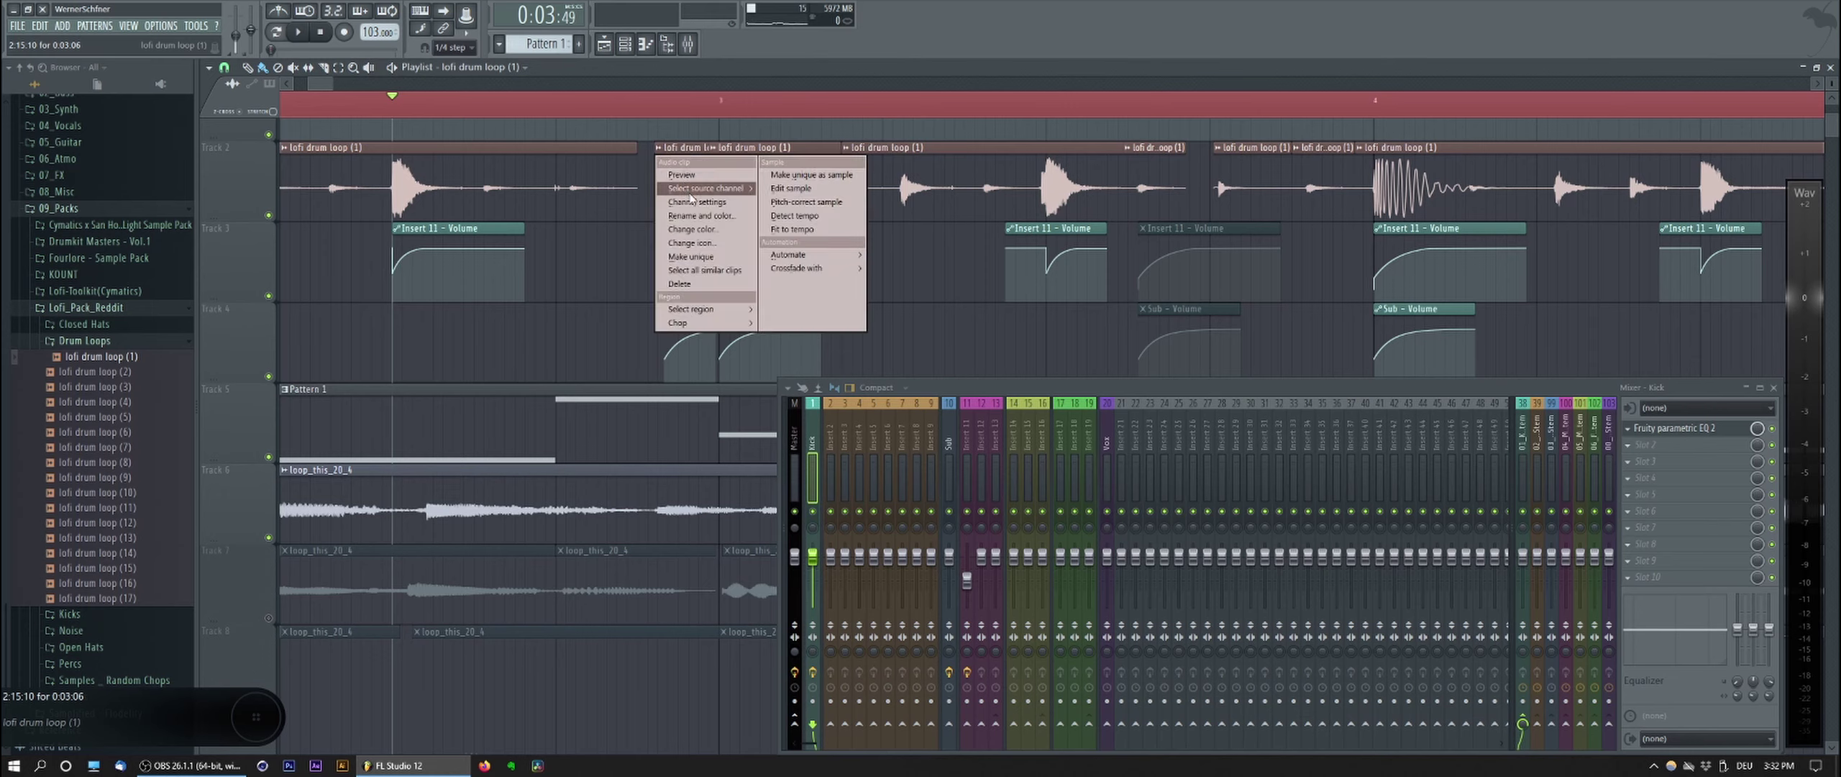
left_click(705, 260)
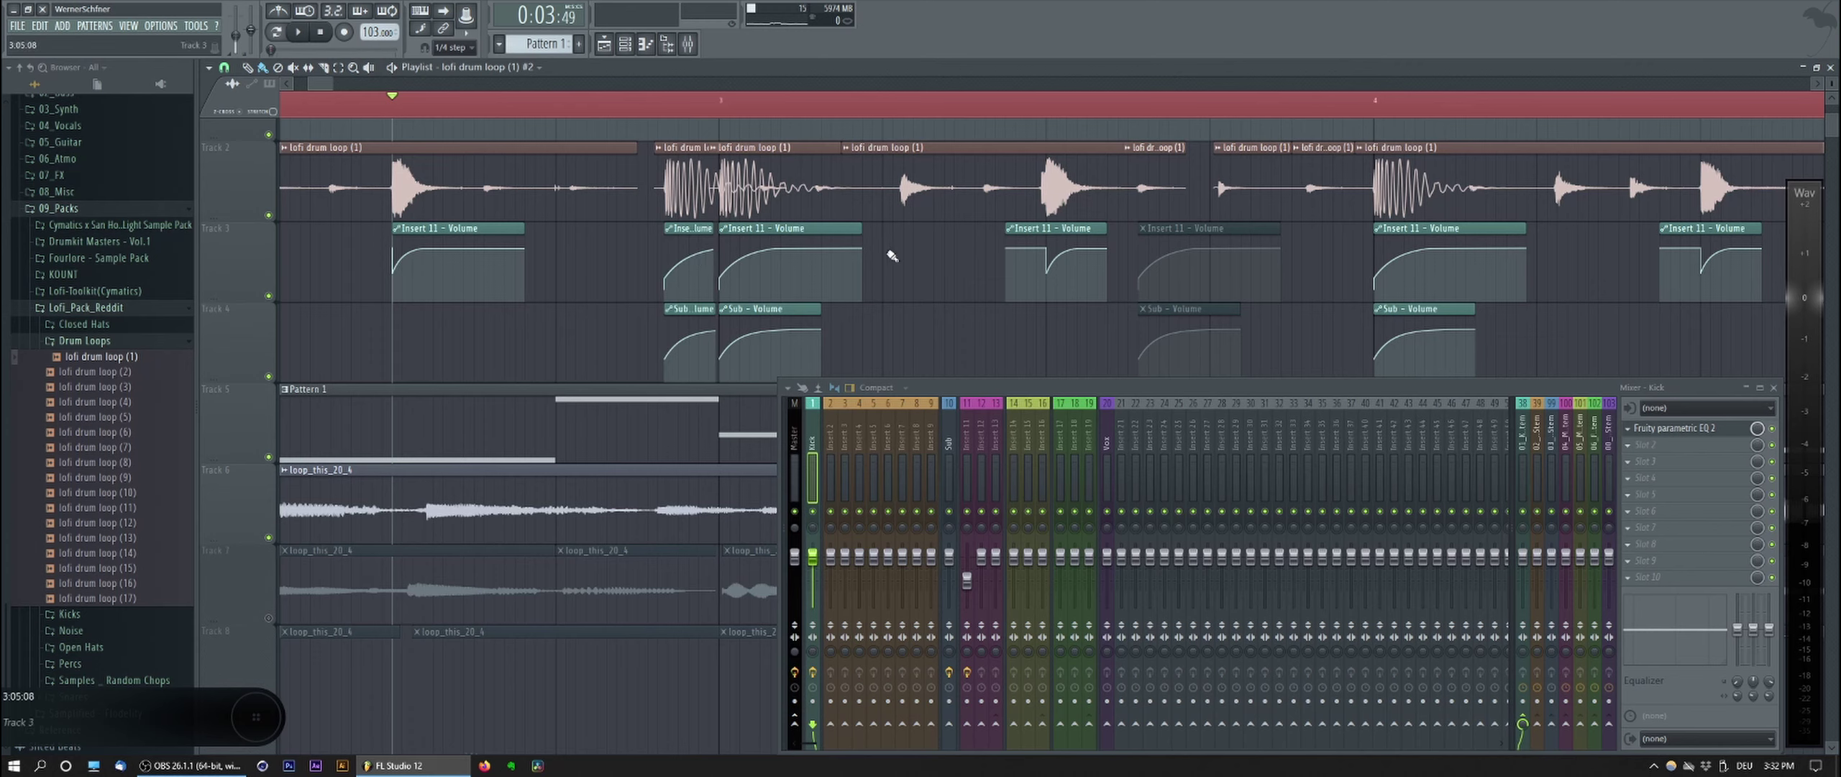
double_click(679, 191)
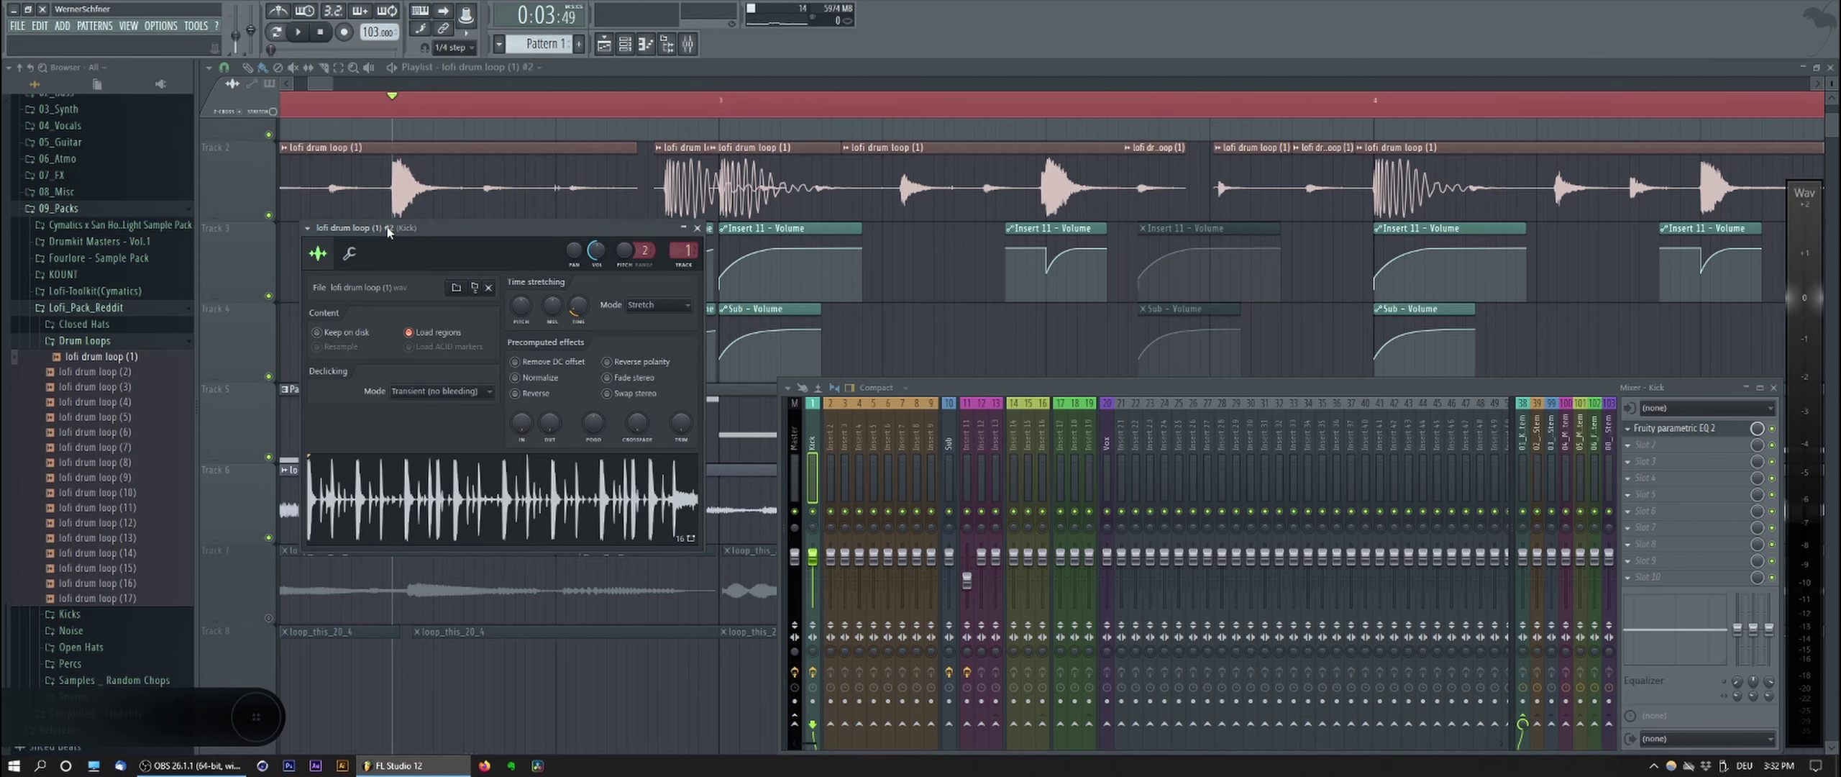
key("F2")
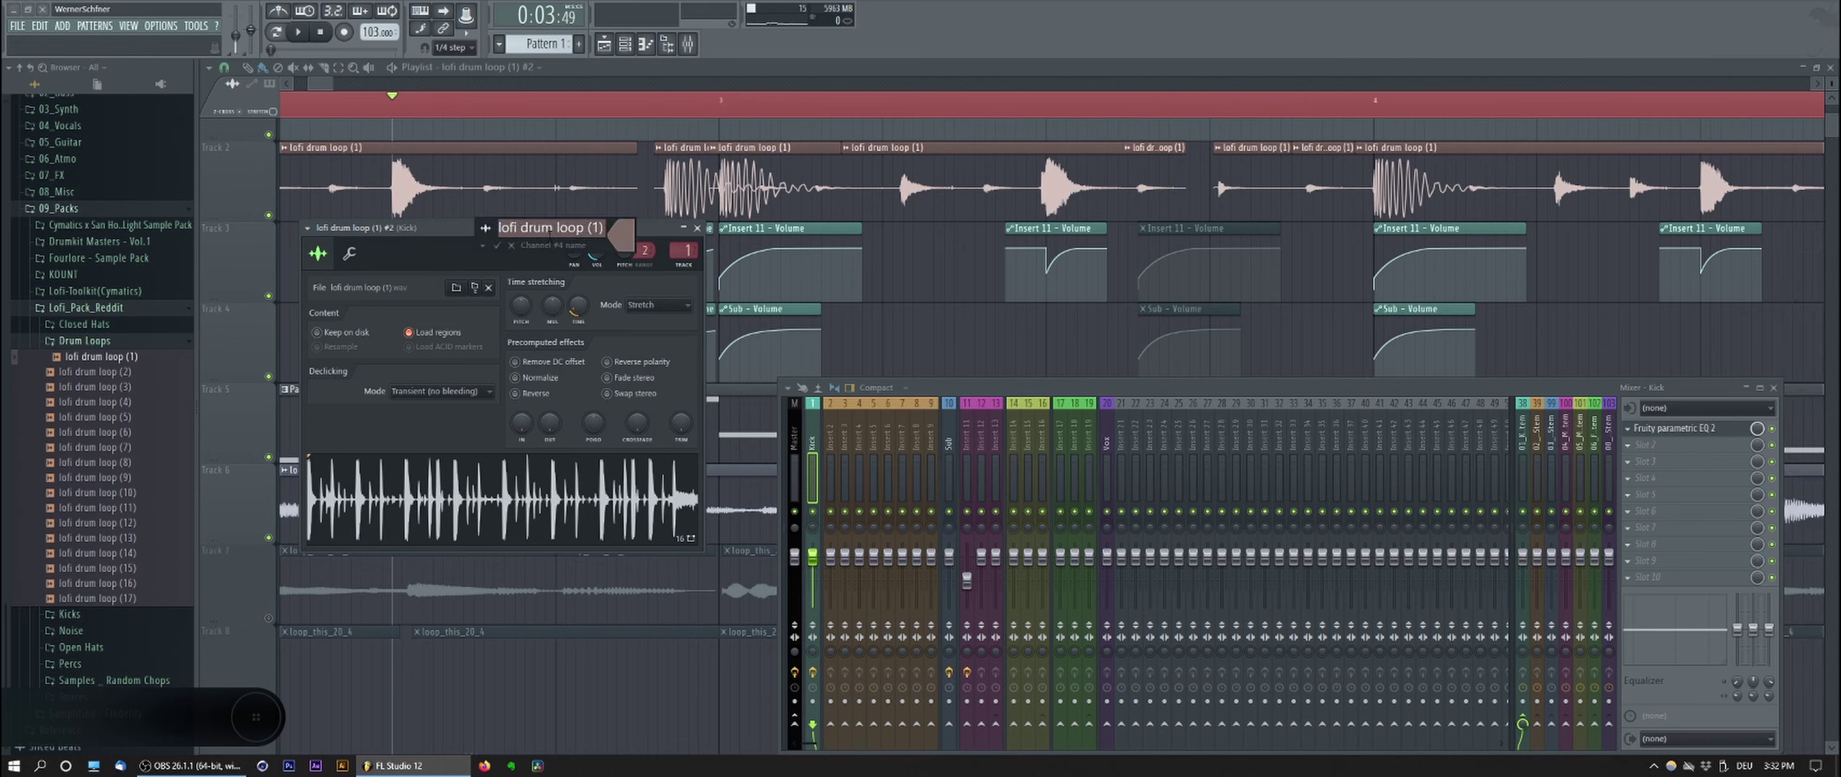
left_click(624, 247)
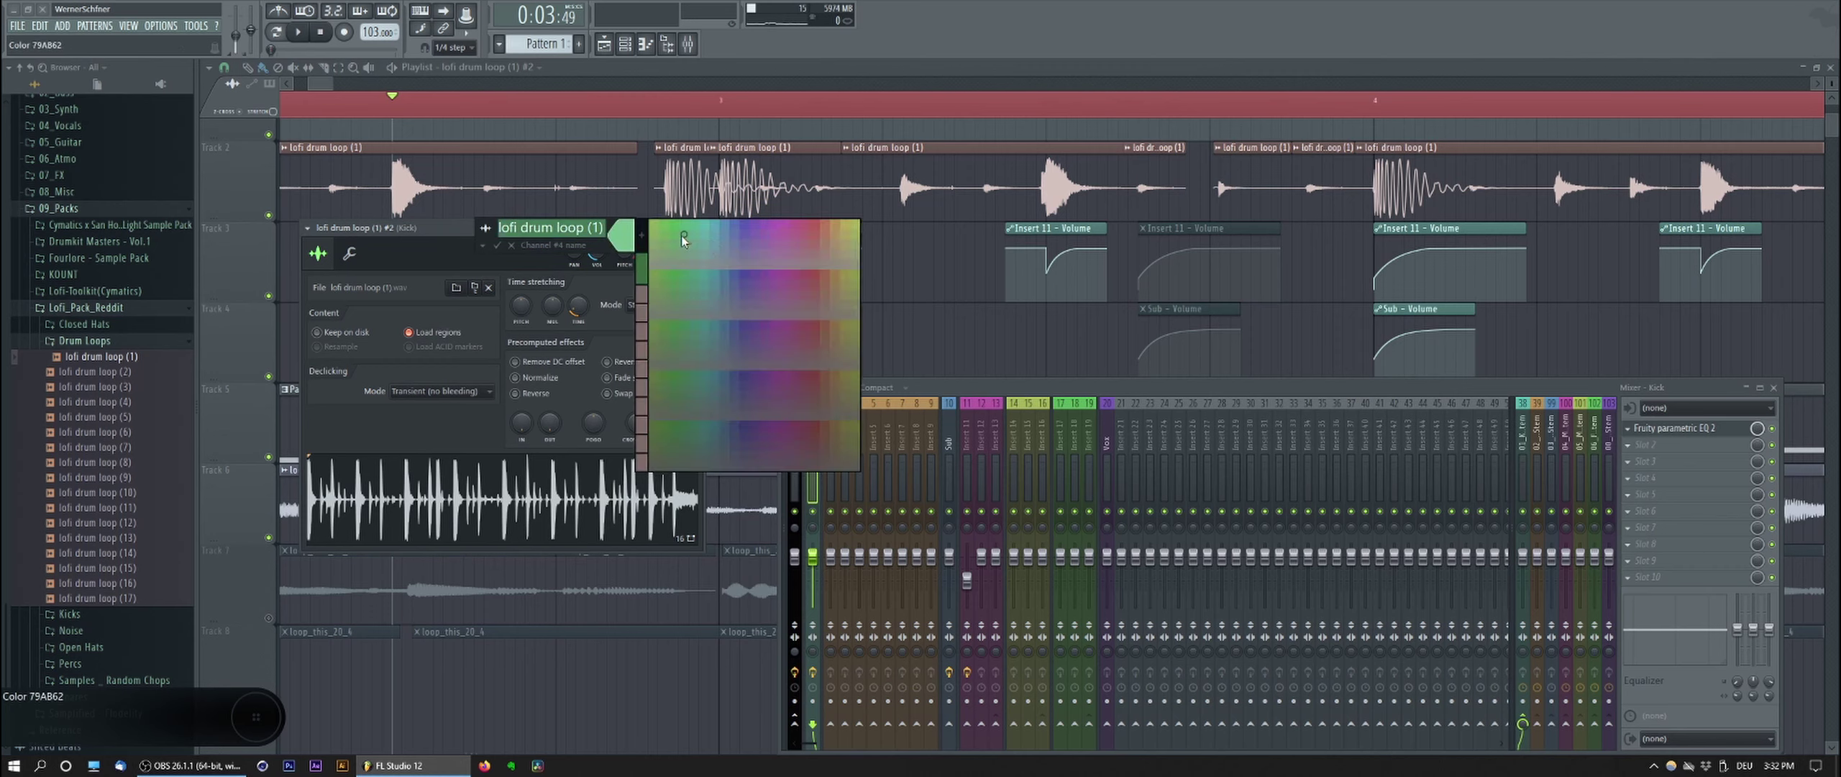
left_click(679, 240)
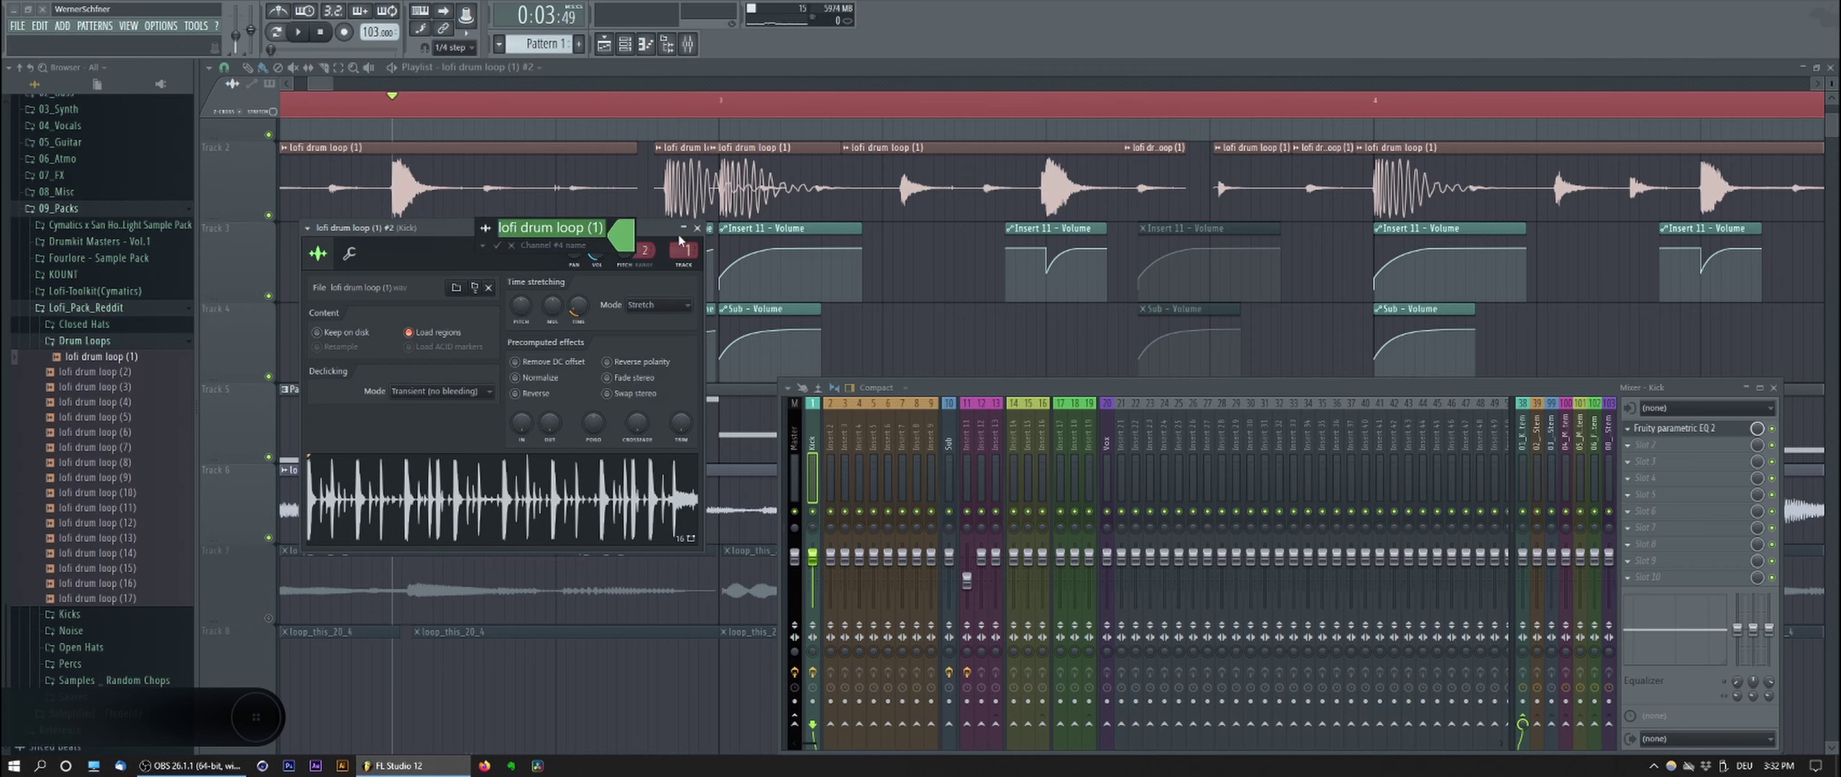
key("Return")
left_click(697, 228)
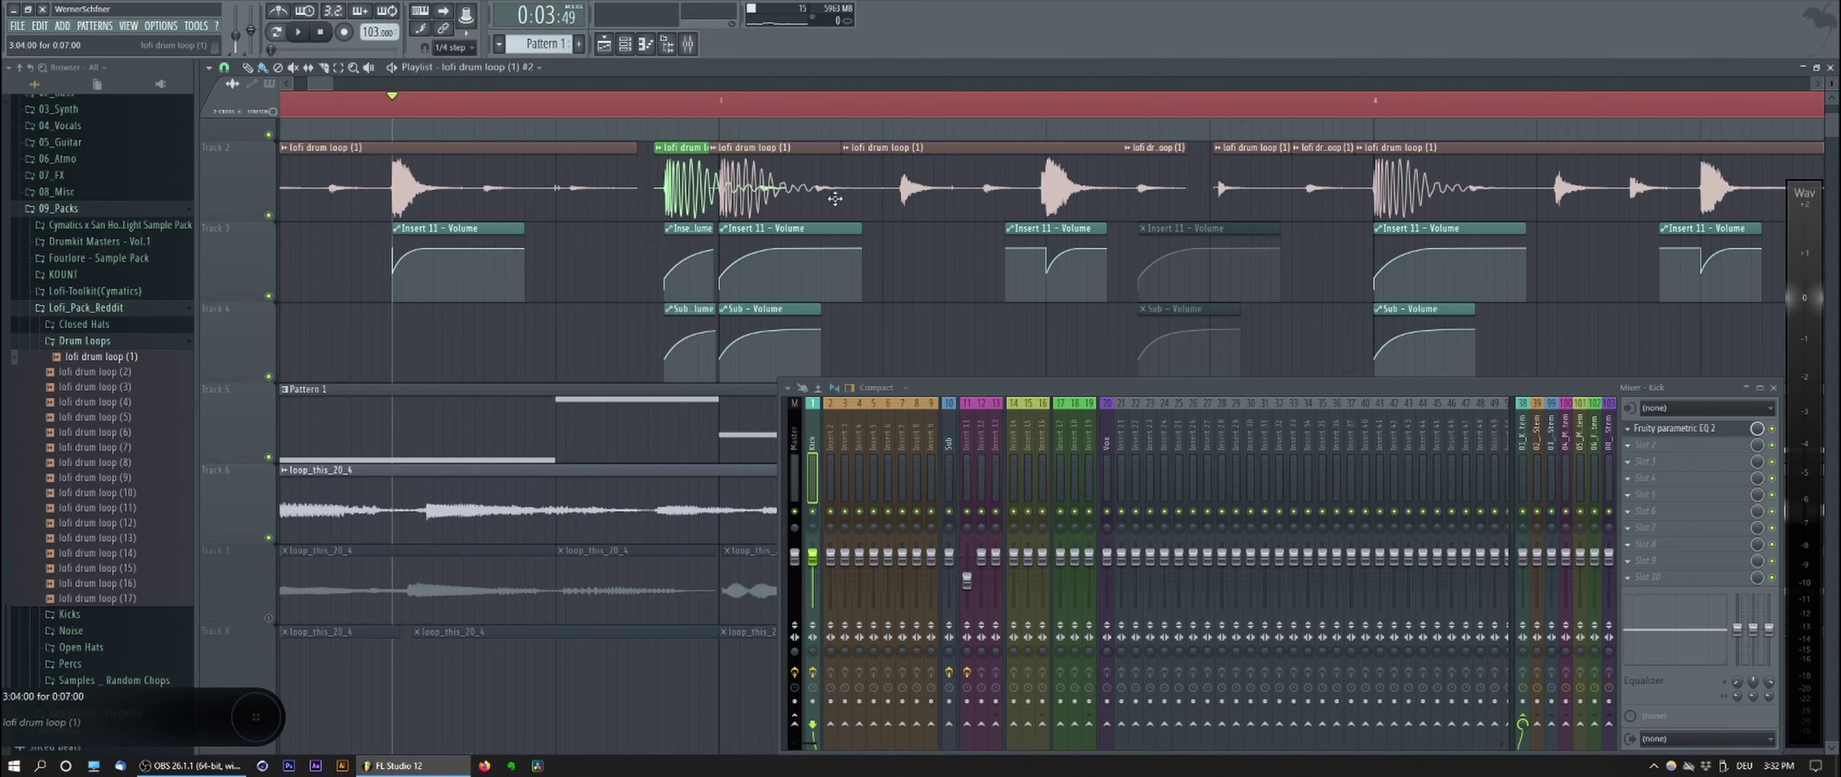
Step: Lower the green kick slice's channel volume to about 34% while playing the arrangement
left_click(1022, 175, "ctrl")
left_click(488, 184, "ctrl")
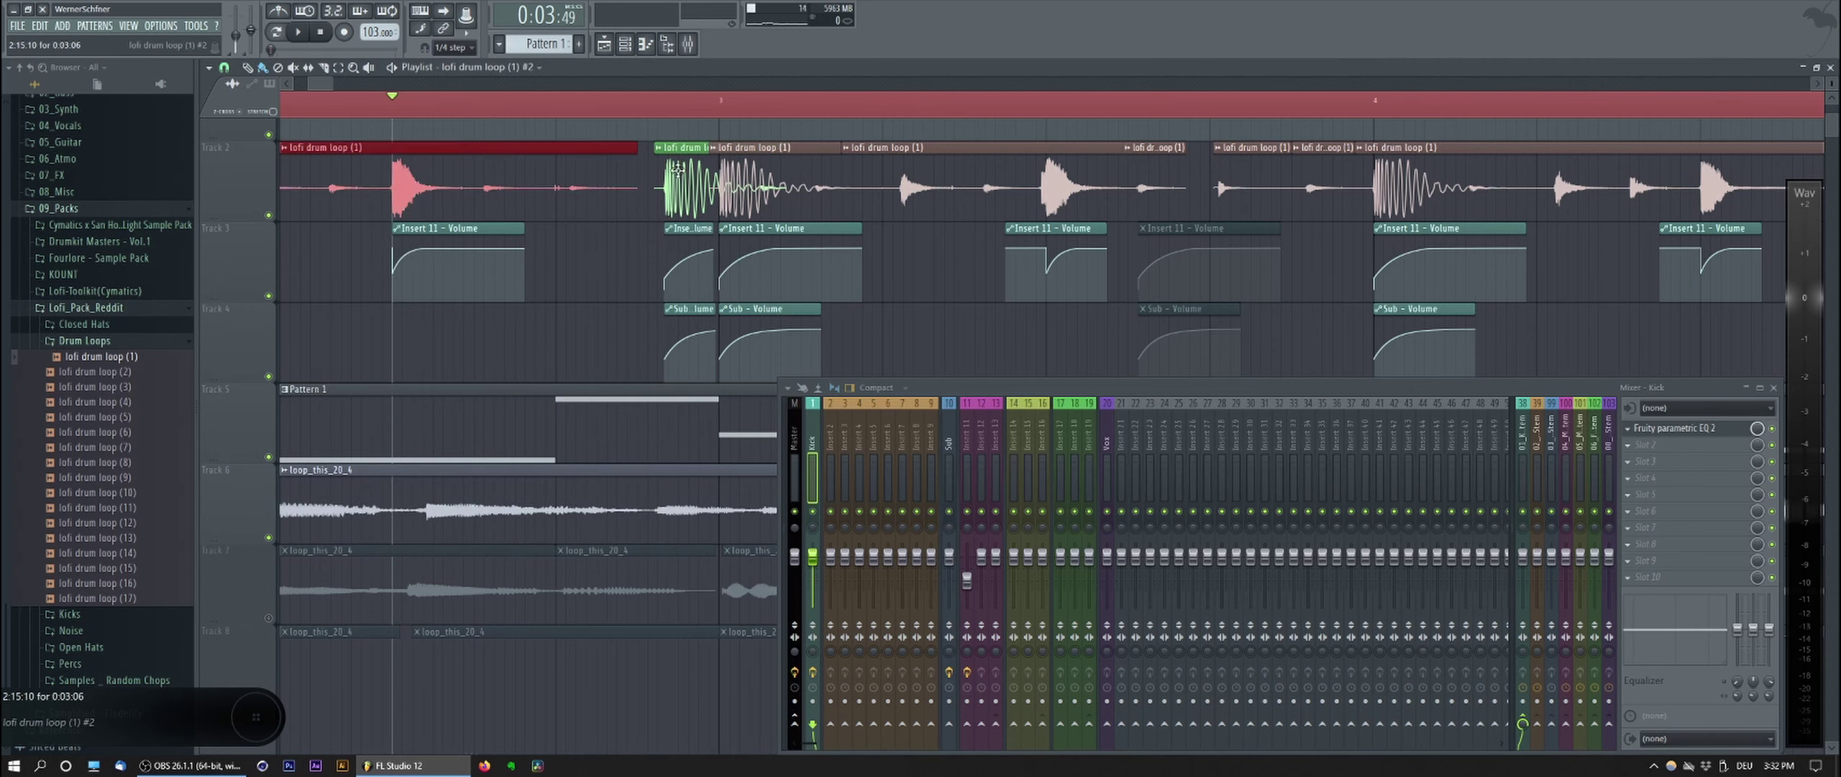
left_click(682, 176, "ctrl")
left_click(610, 283, "ctrl")
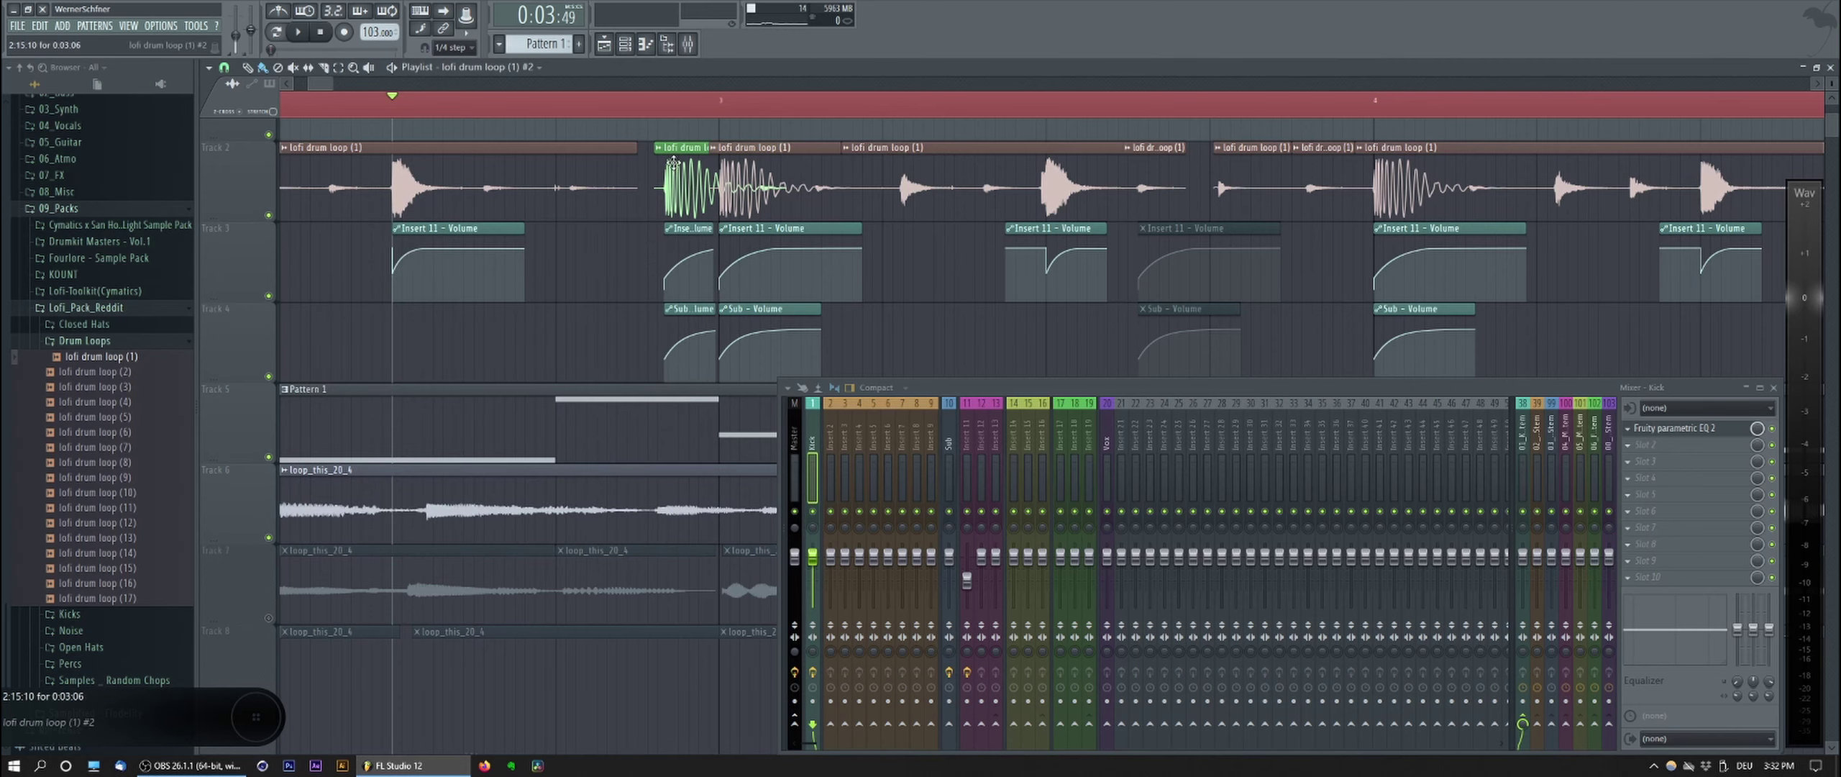
double_click(670, 165)
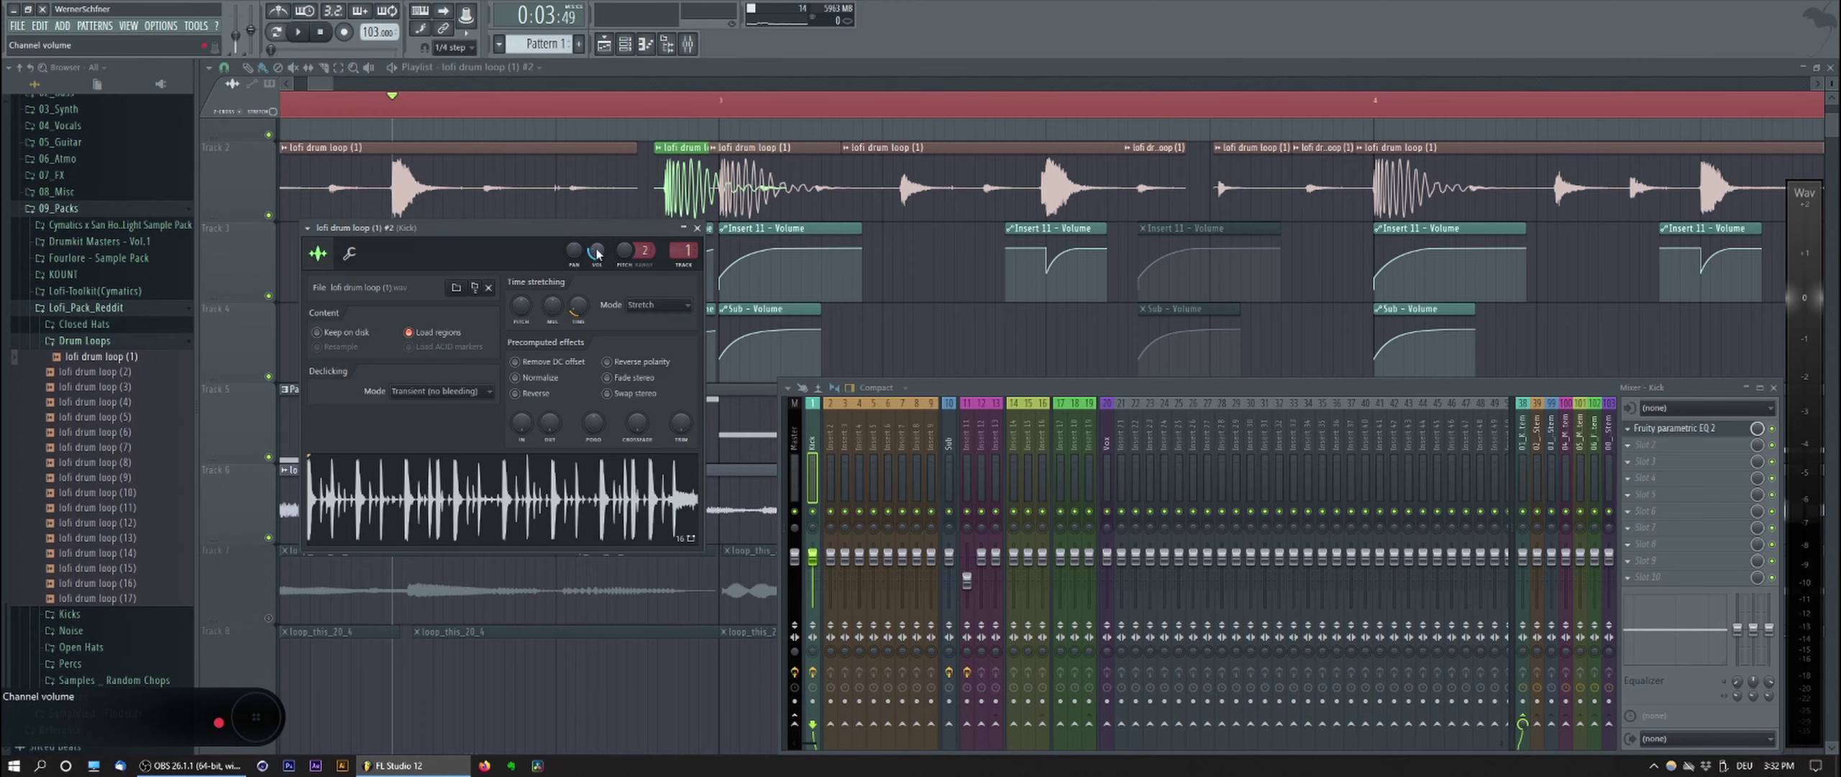
key("space")
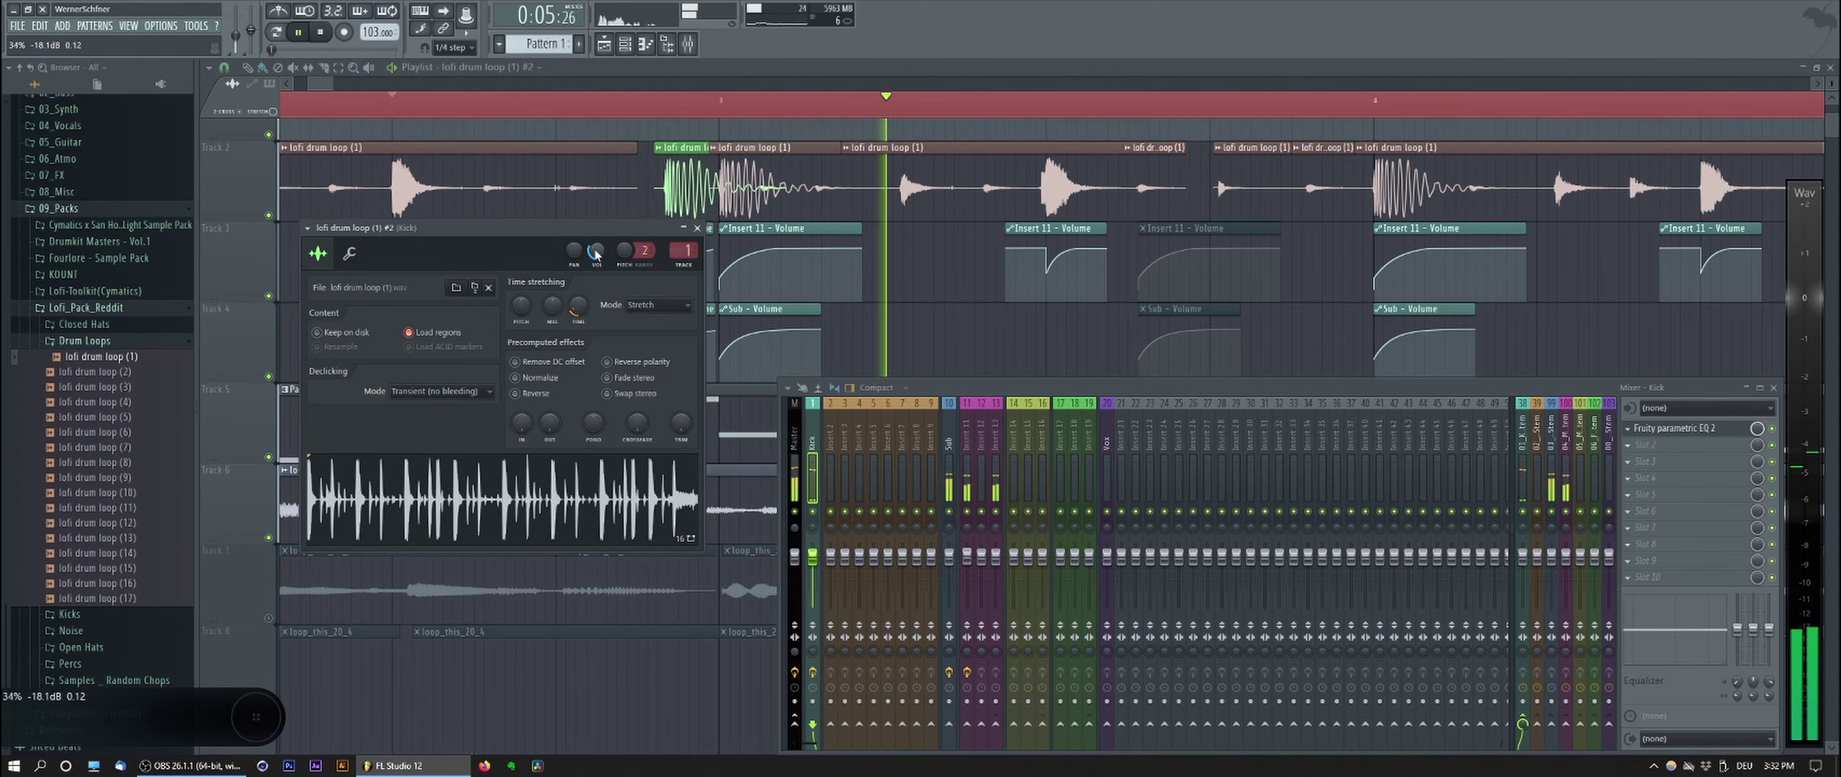
scroll(596, 254, "up", 2)
key("space")
right_click(937, 300)
key("space")
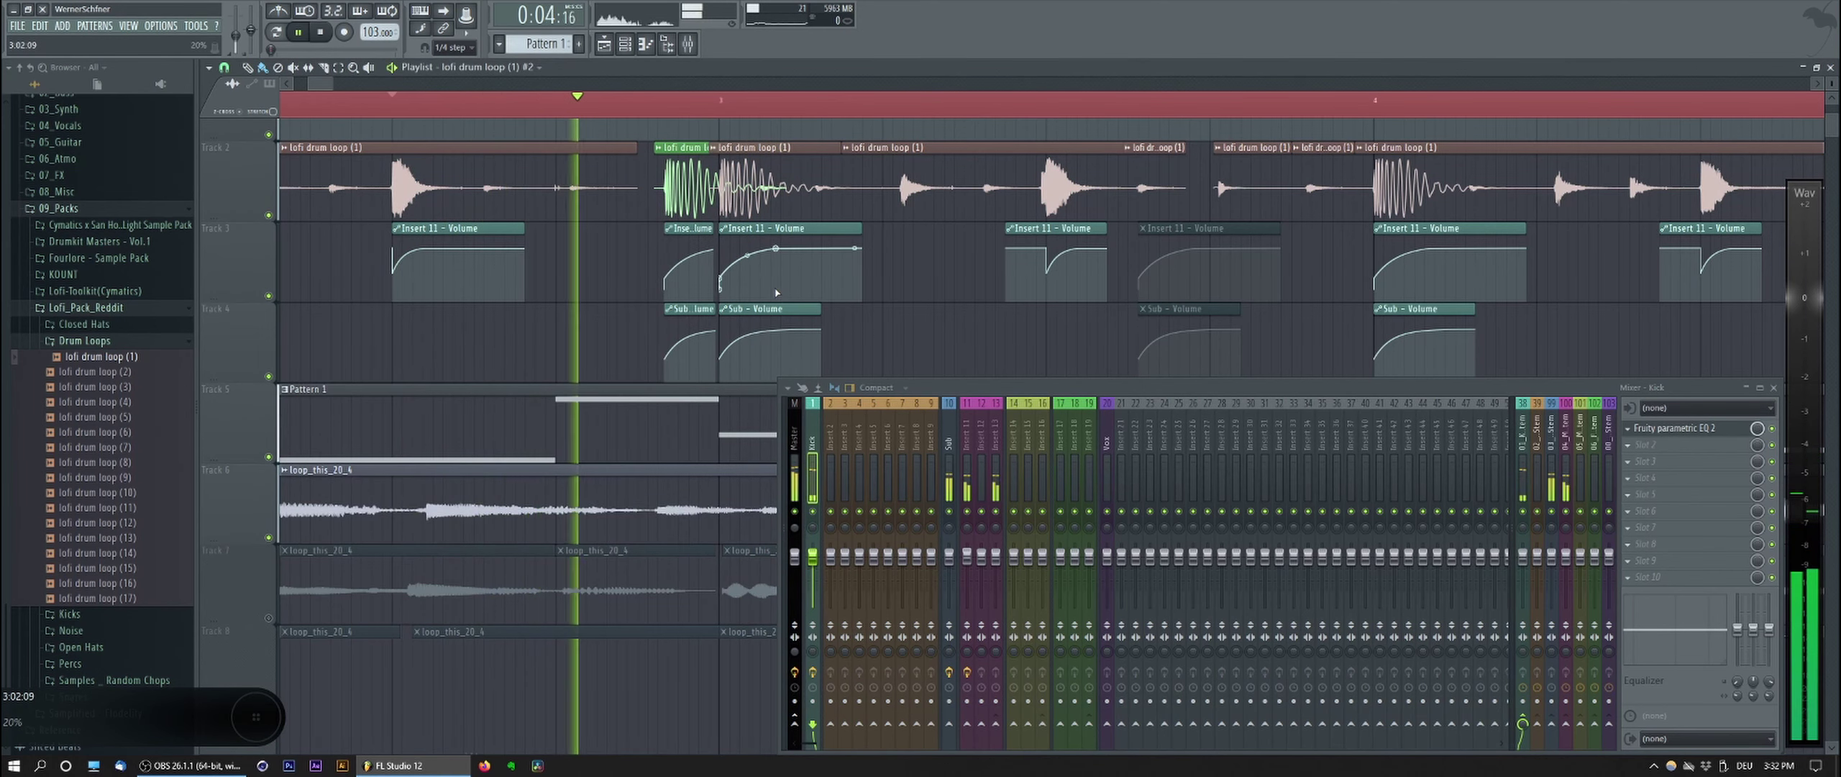
Step: Stop playback and raise the green kick slice's channel volume slightly
key("space")
double_click(669, 216)
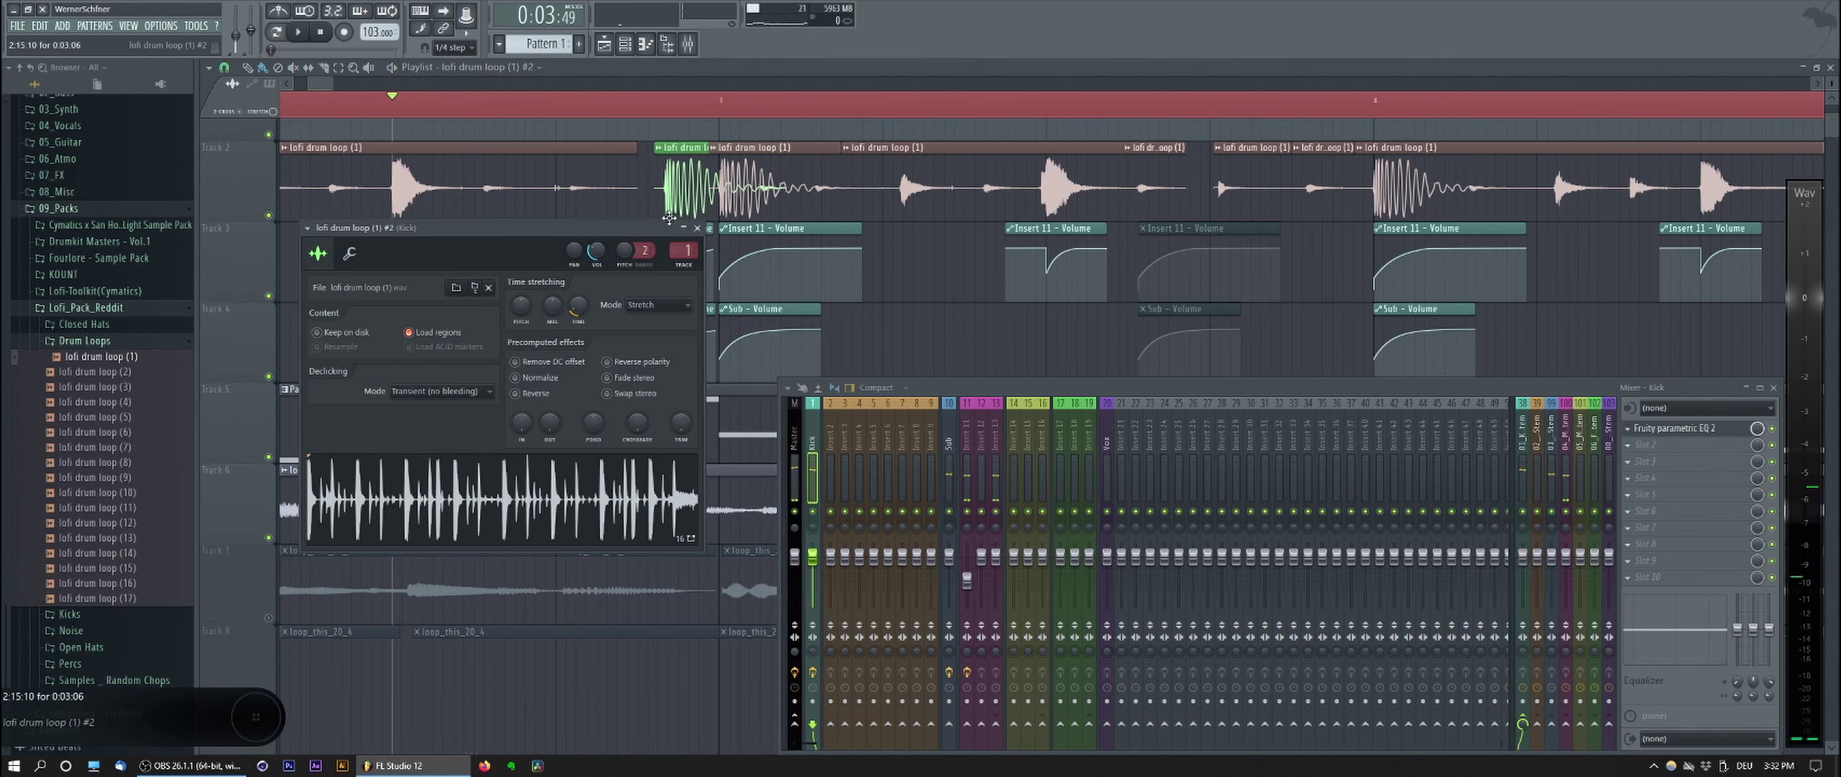
scroll(598, 254, "up", 2)
right_click(935, 314)
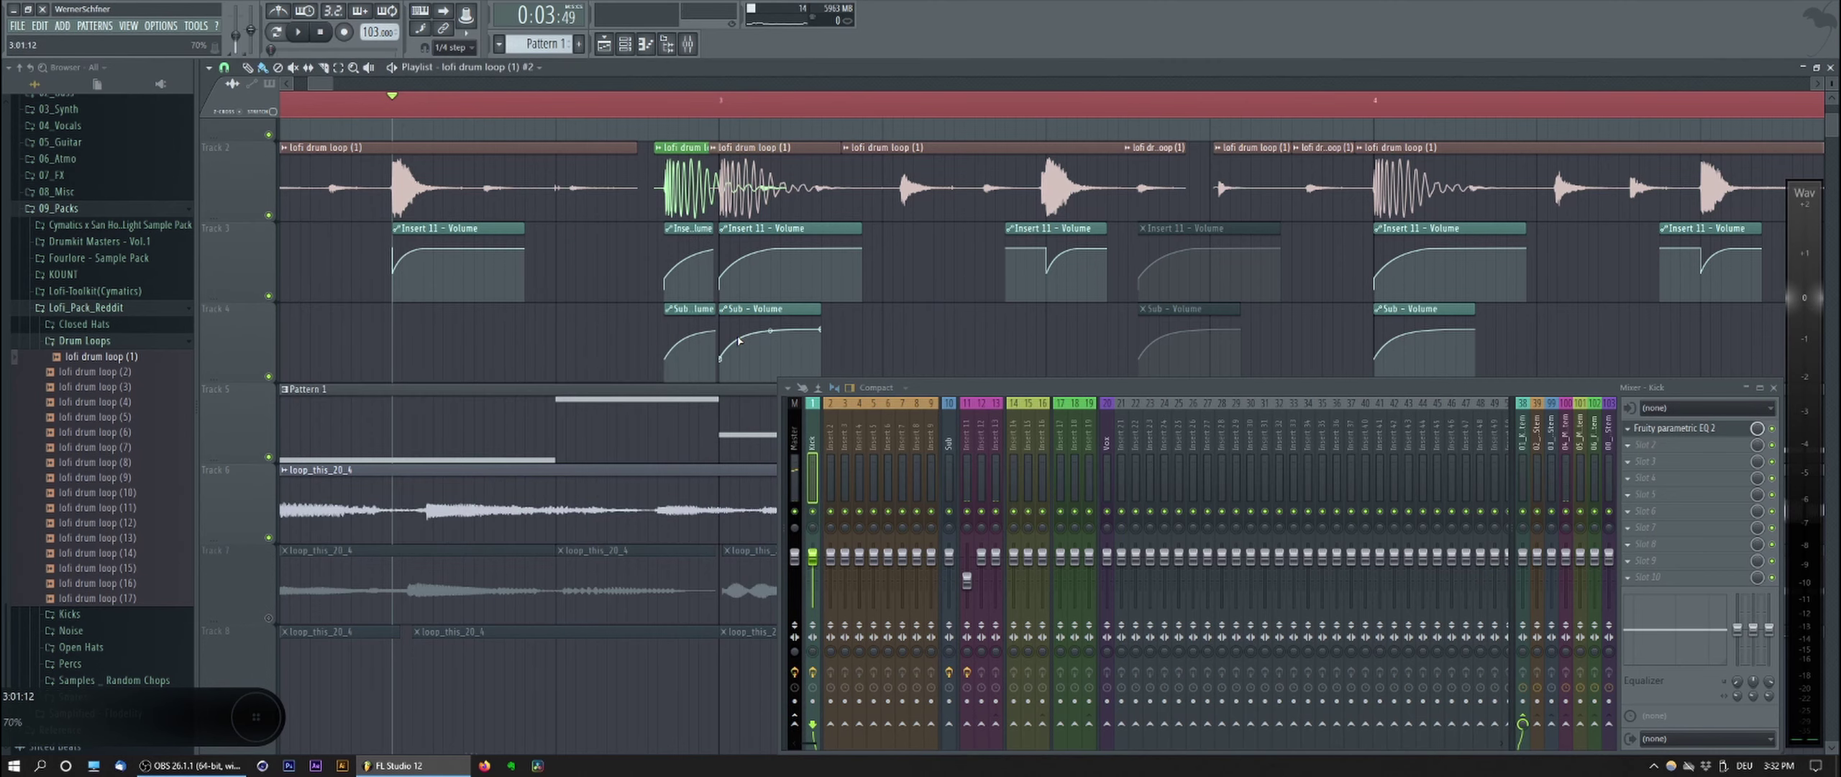
Step: Shorten bar 3's Insert 11 volume clip to a length of 0:01:18
left_click_drag(671, 268, 795, 233)
left_click(921, 315)
left_click_drag(669, 360, 637, 288)
left_click(635, 279, "ctrl")
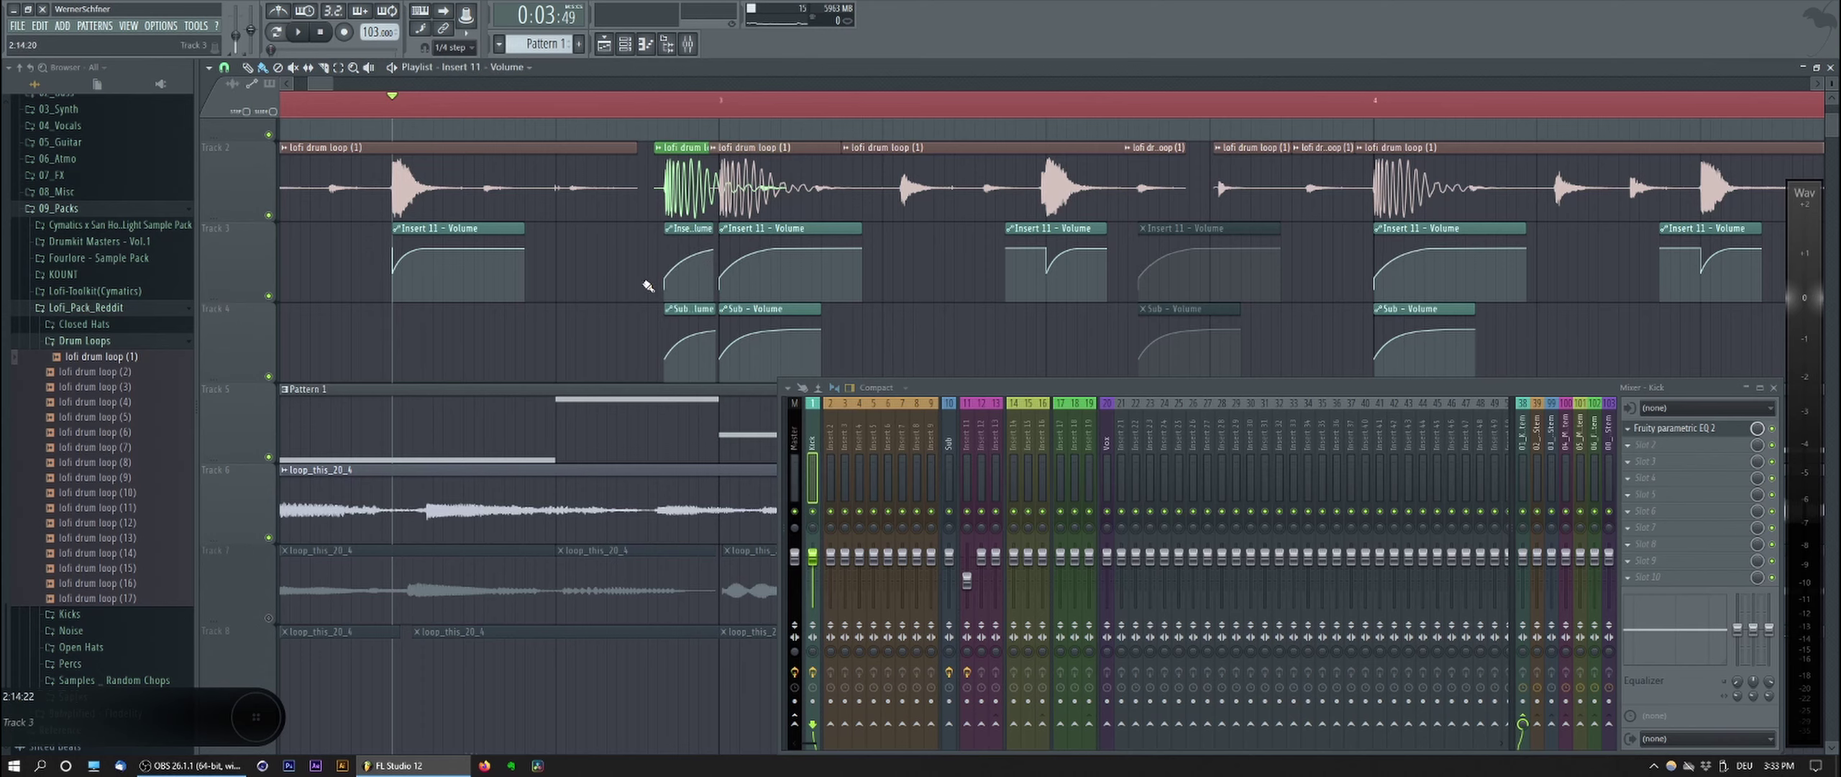
left_click_drag(855, 230, 790, 296)
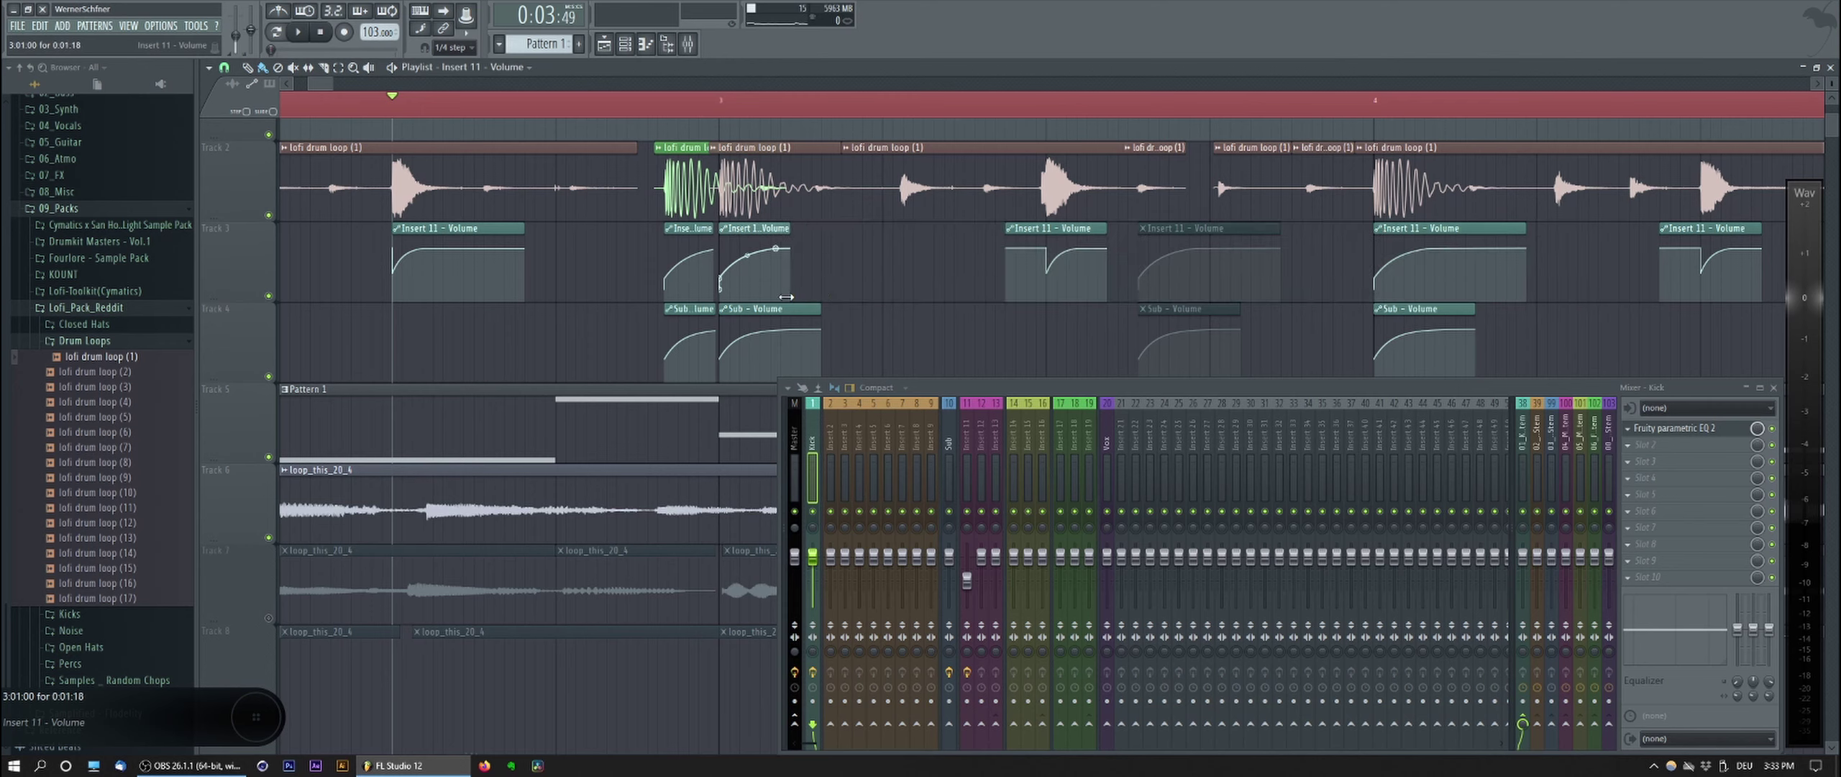
Step: Move the Insert 11 and Sub volume clips under the green kick slightly earlier, starting at 2:15:14
left_click_drag(647, 363, 691, 296)
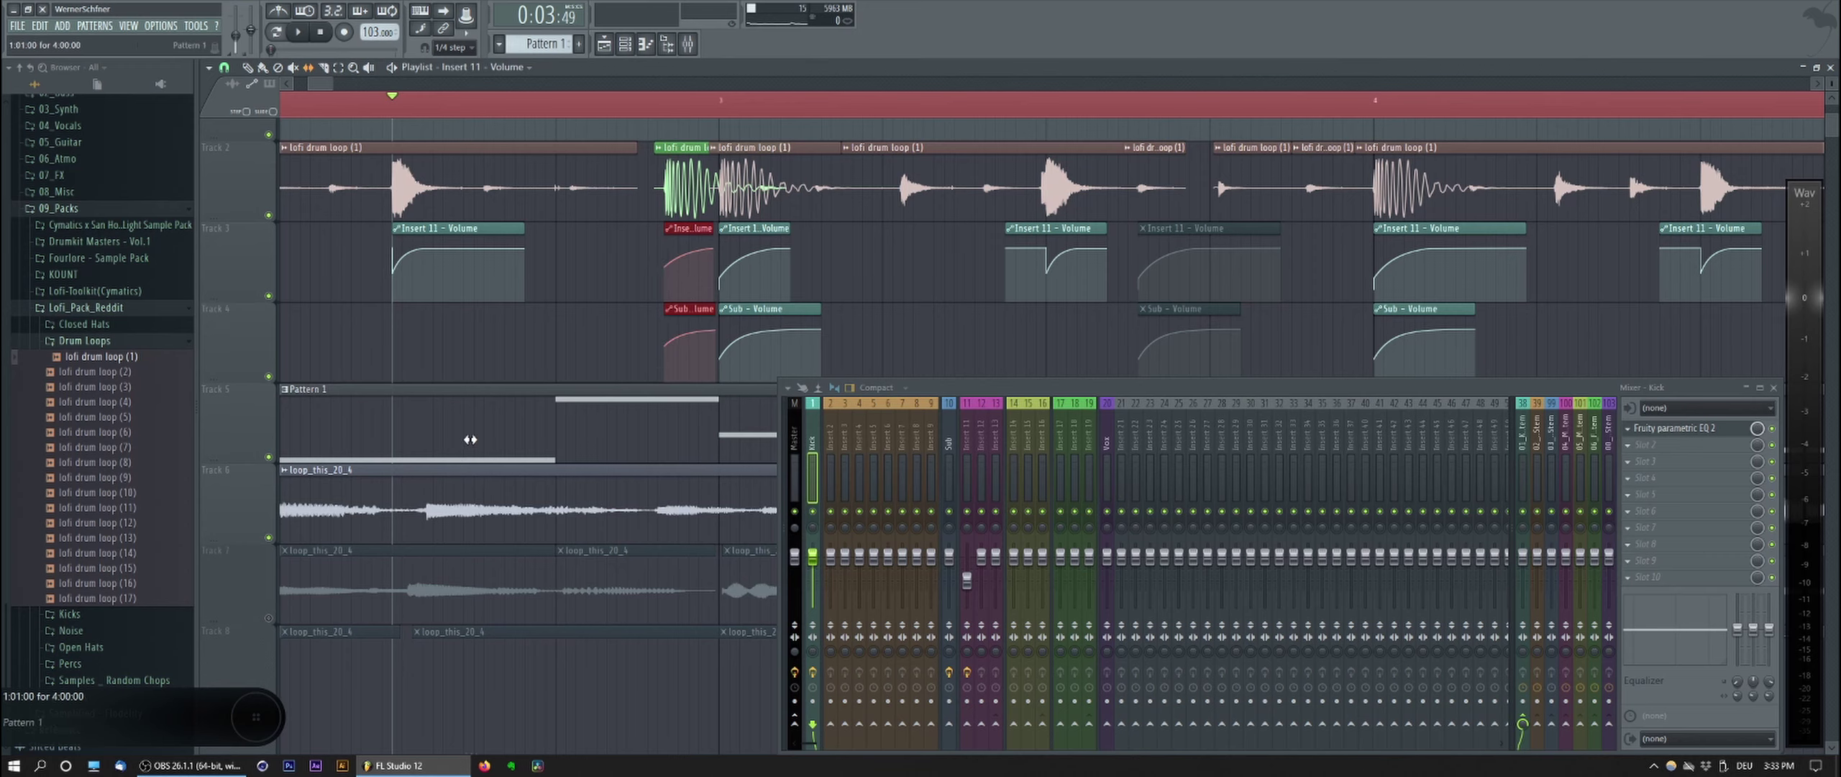
left_click_drag(691, 269, 689, 268)
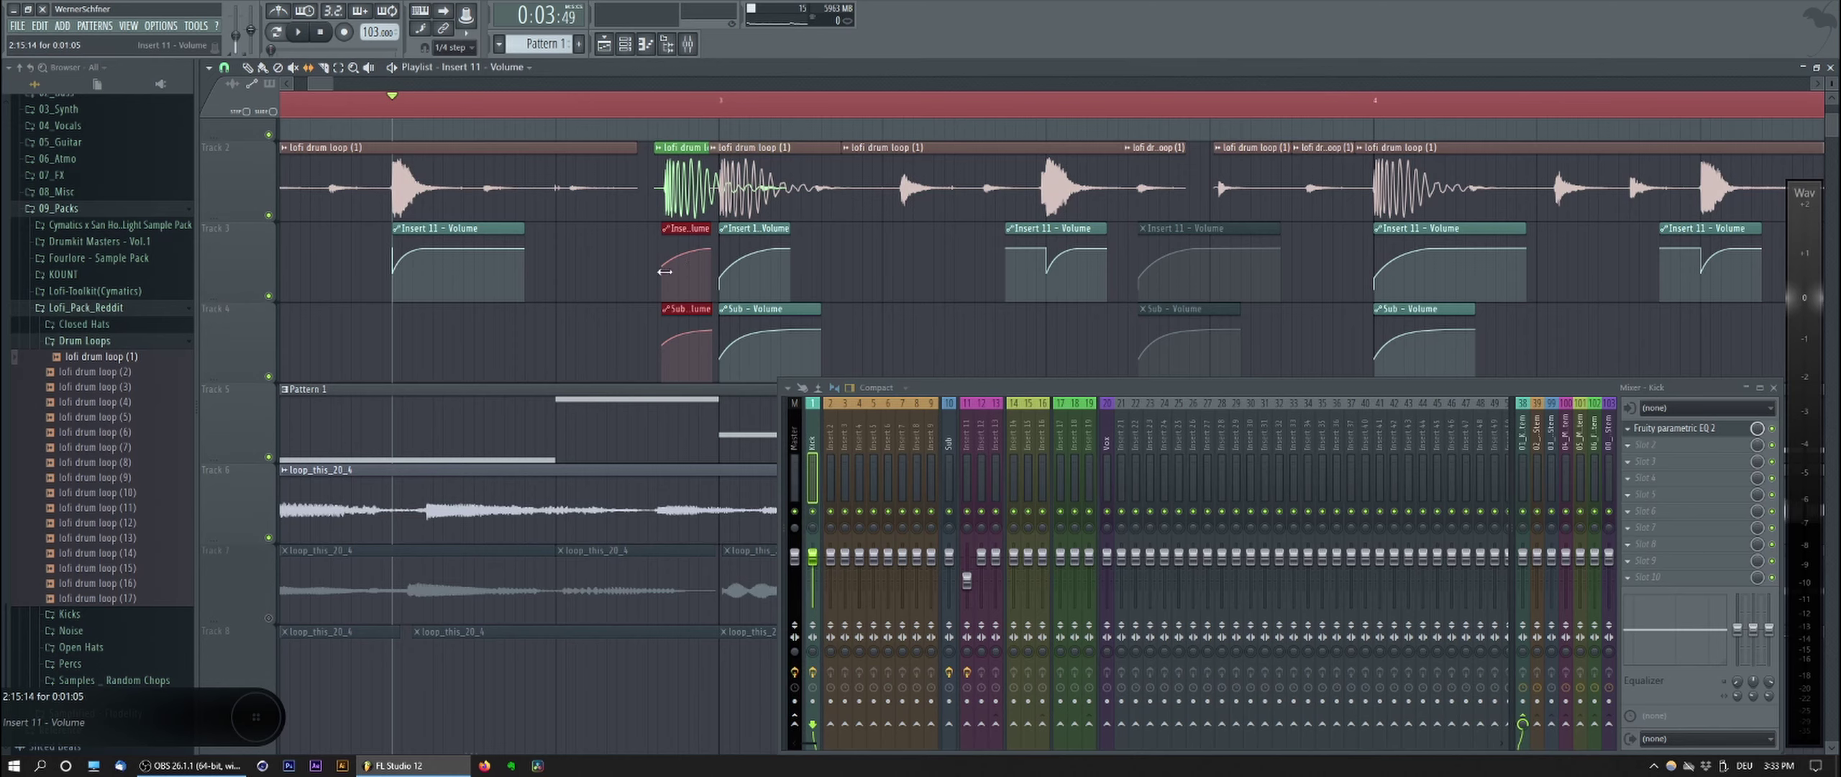
key("b")
left_click(627, 309, "ctrl")
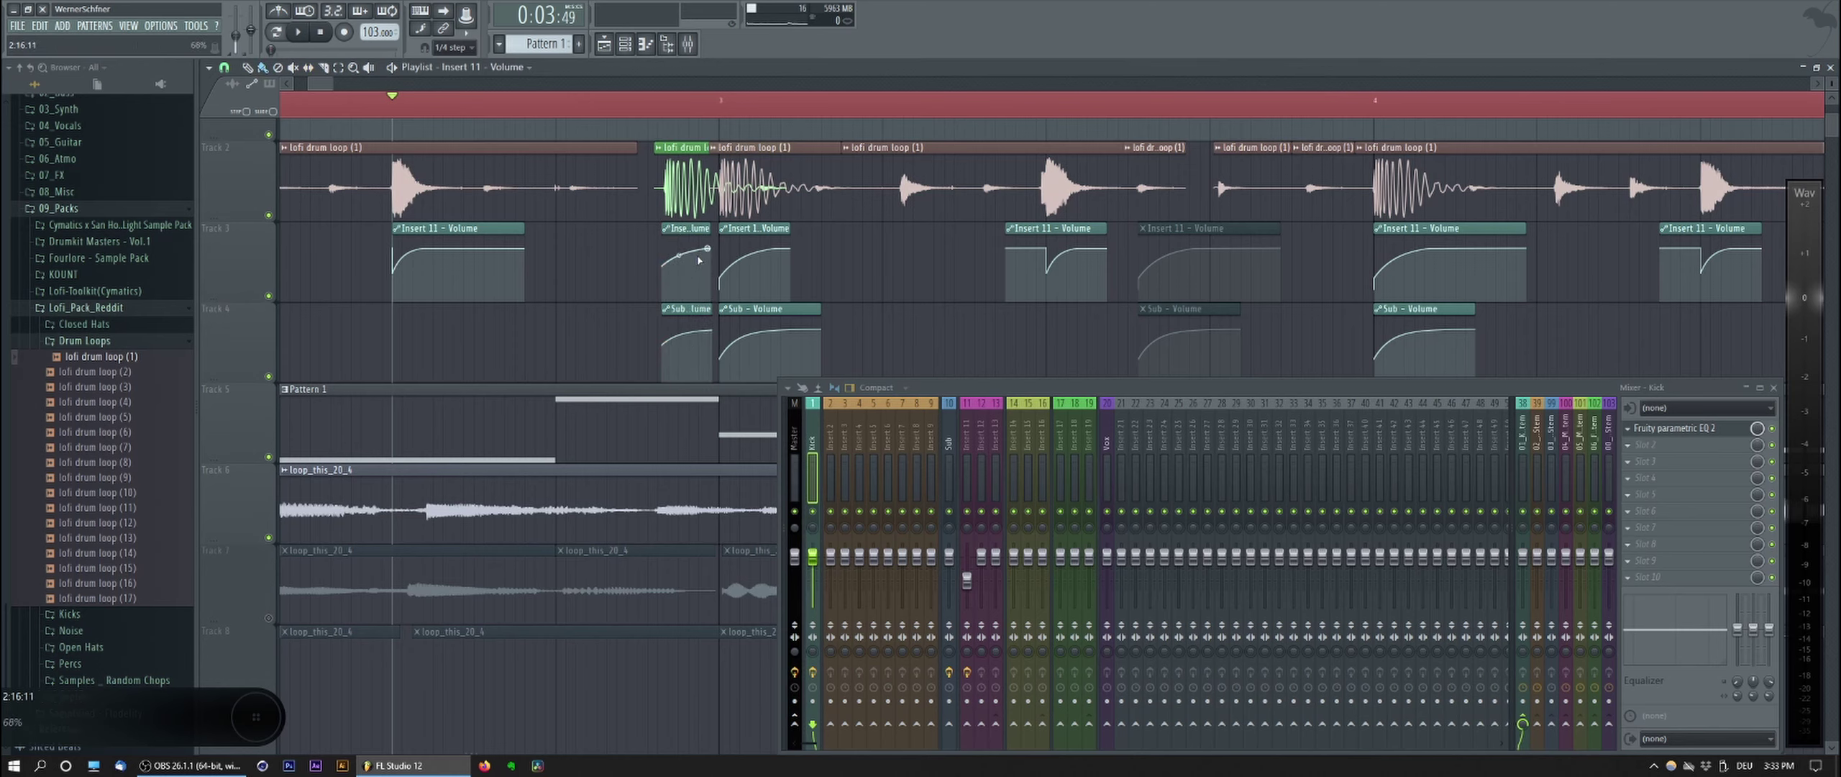
Step: Compare the volume clip pairs under the green kick and at bar 3 with the kick waveforms above them
left_click(668, 279, "ctrl")
scroll(679, 230, "up", 4)
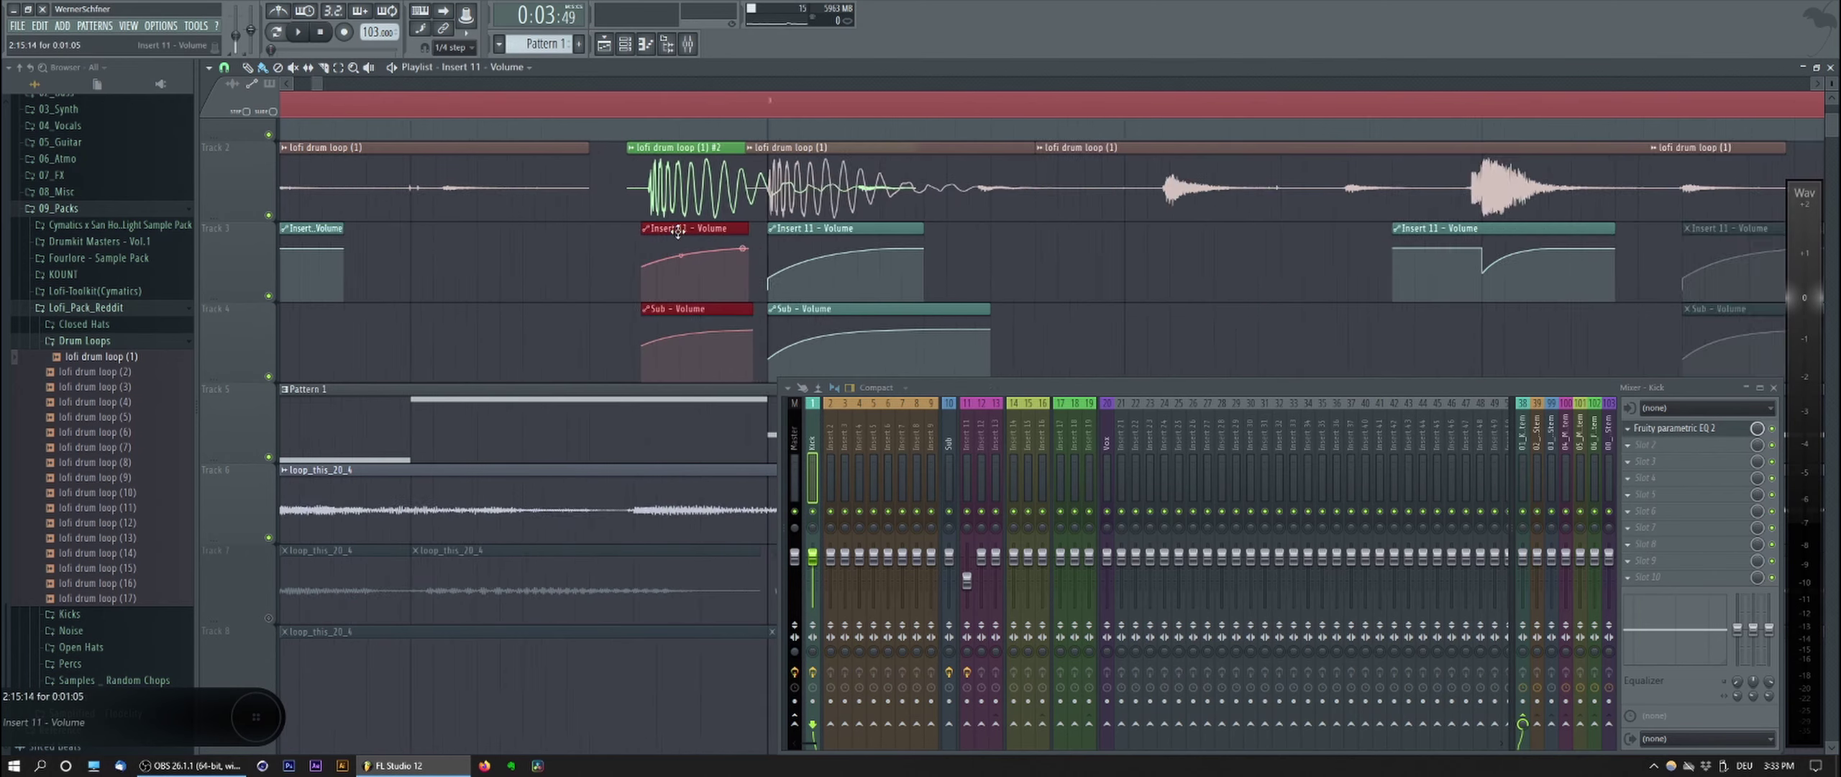
left_click_drag(665, 230, 694, 297)
left_click(866, 237, "ctrl")
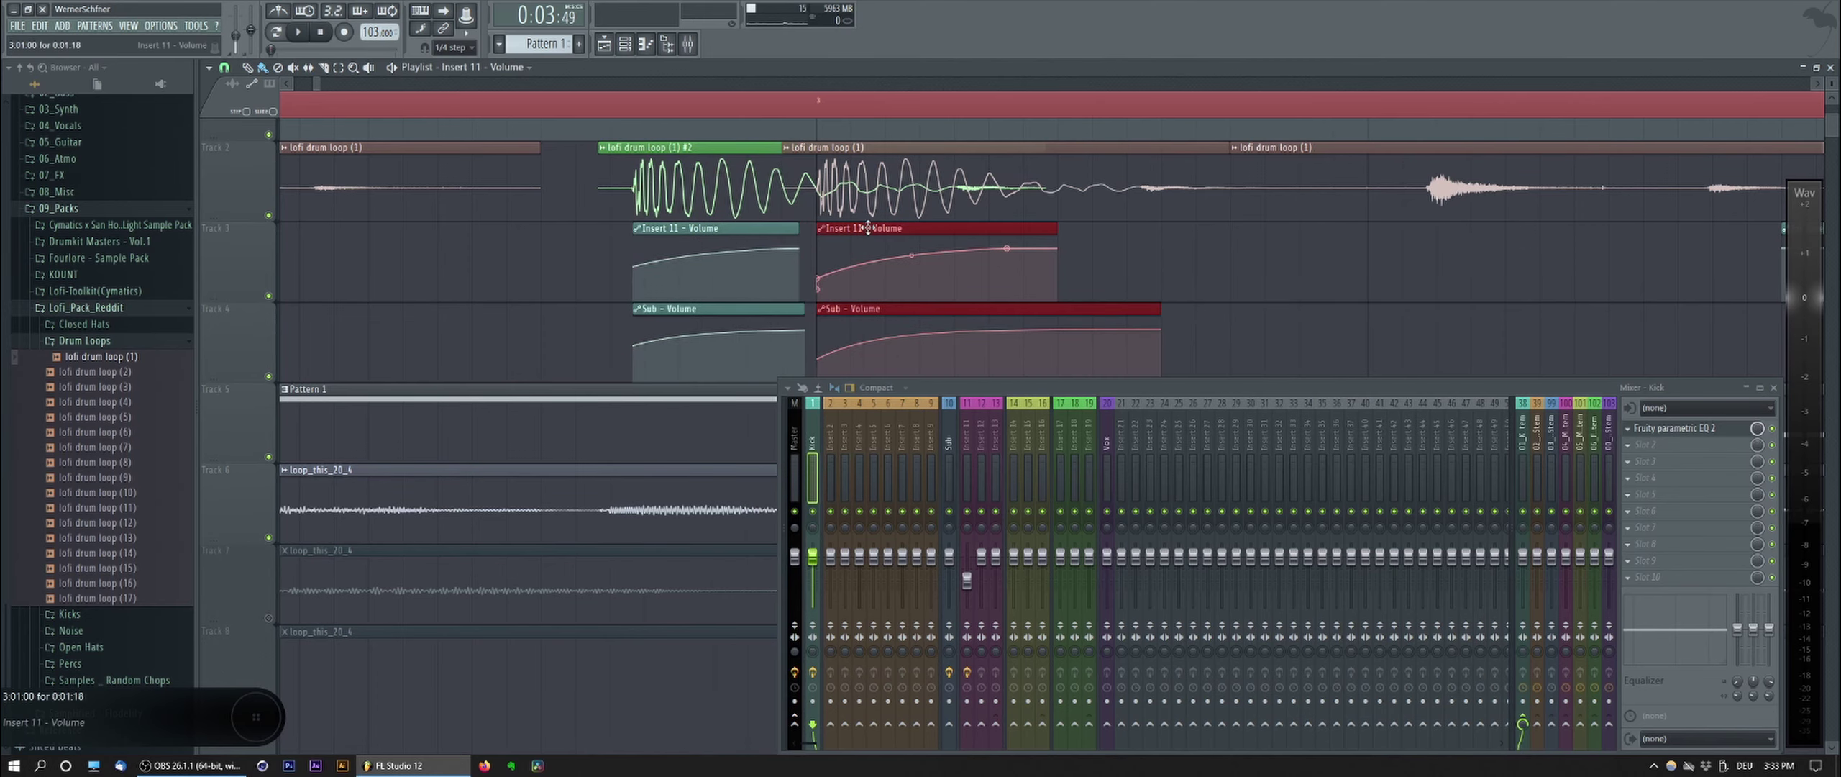
left_click_drag(867, 234, 873, 273)
left_click(557, 276, "ctrl")
scroll(550, 275, "down", 5)
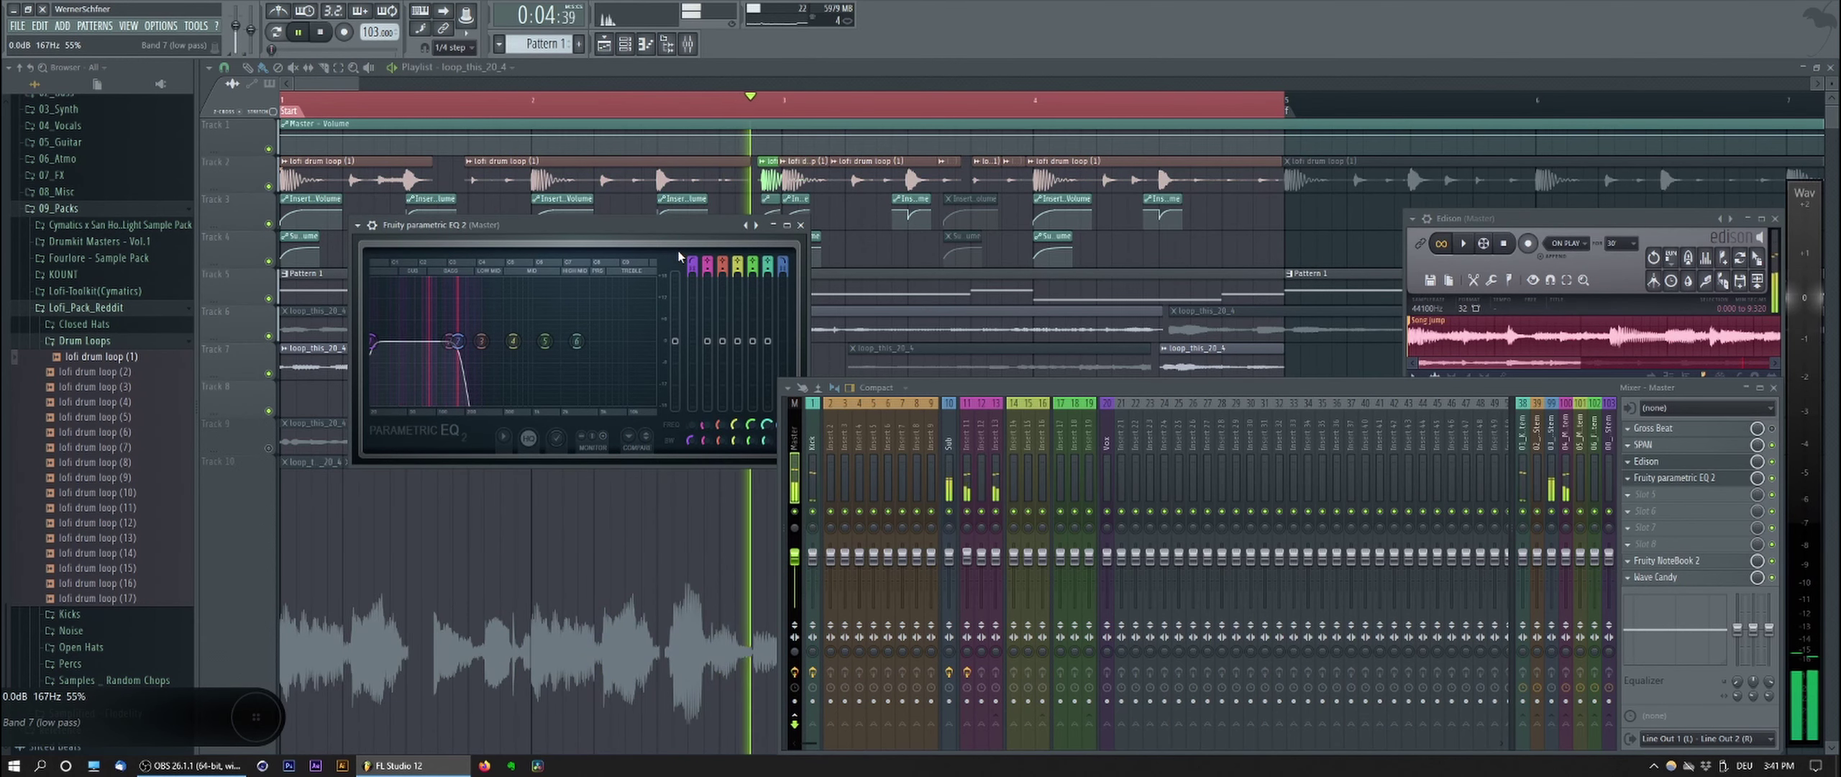
Step: Raise the low-pass band of the Master's Fruity parametric EQ 2 to 244 Hz and audition the arrangement
key("space")
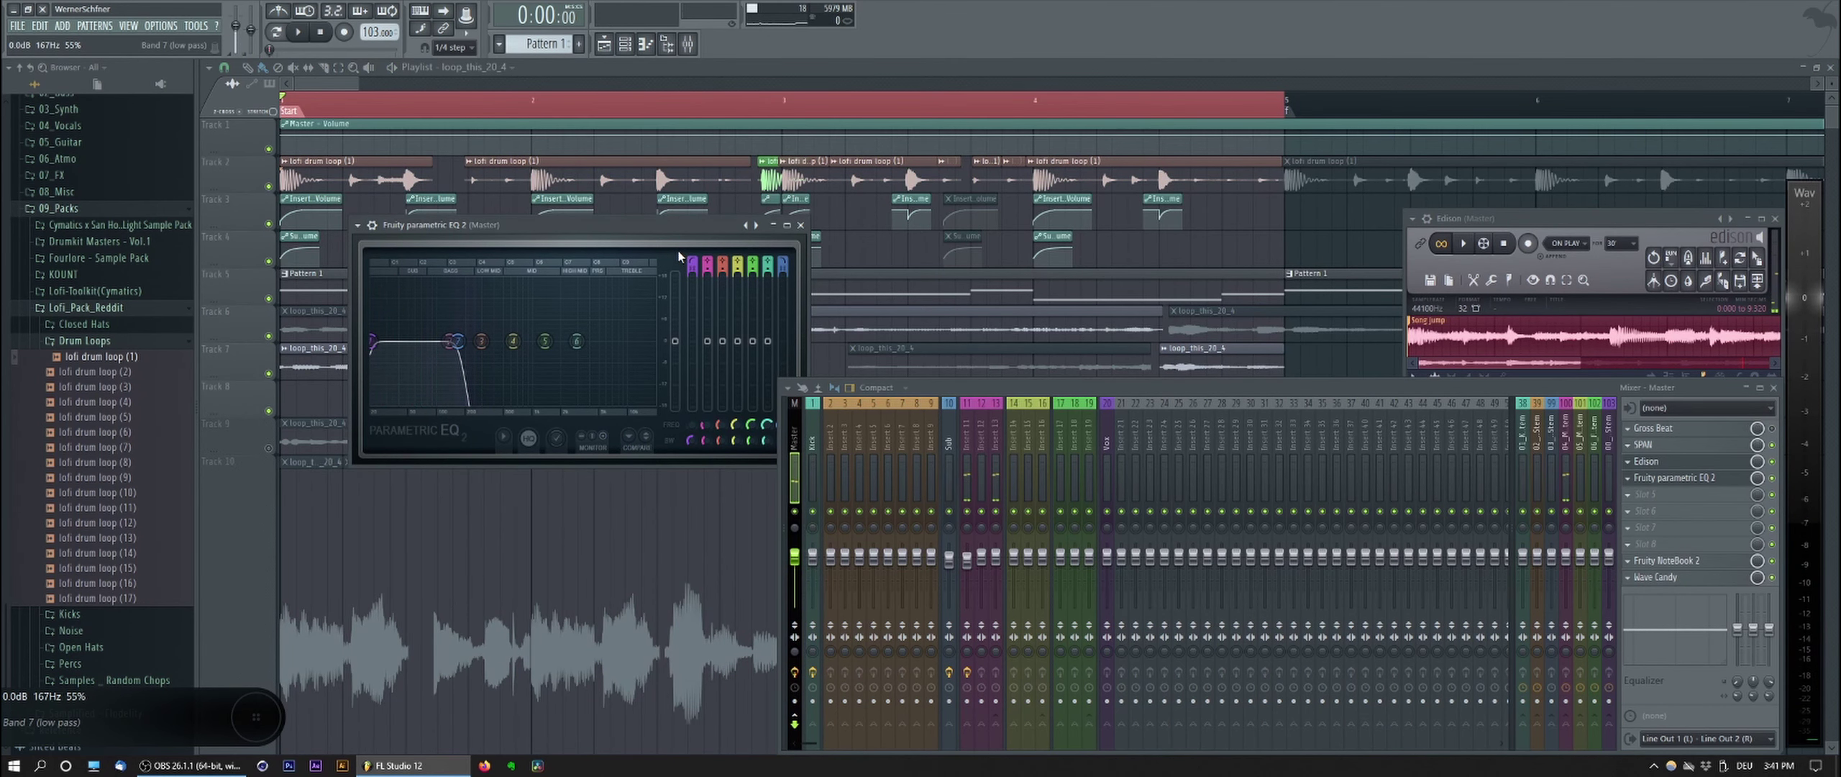
left_click_drag(662, 239, 671, 355)
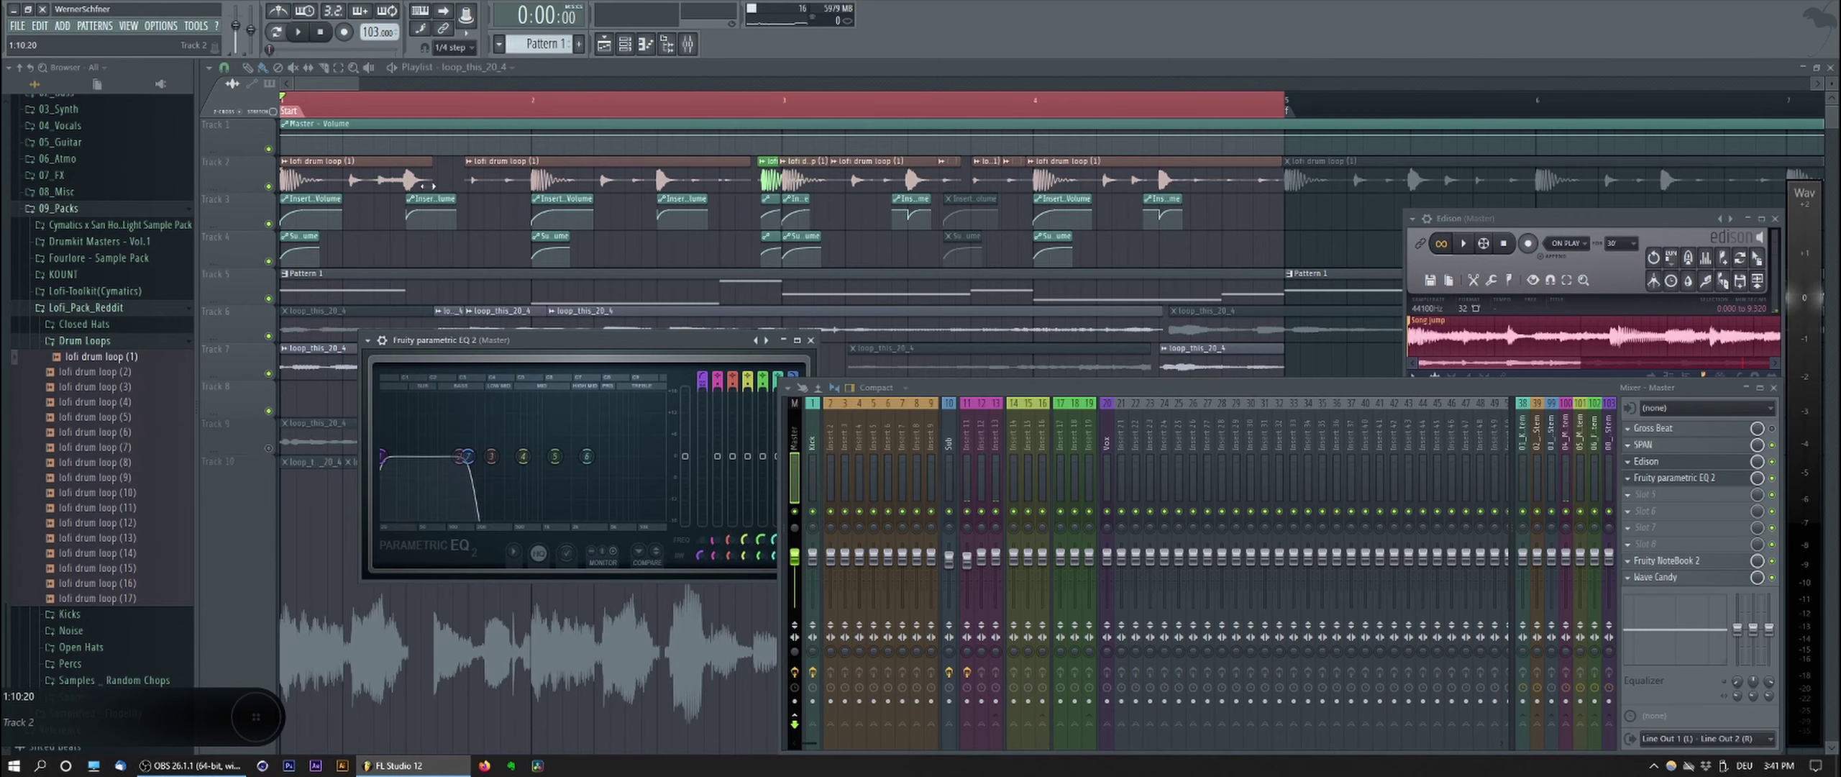
left_click_drag(543, 366, 548, 315)
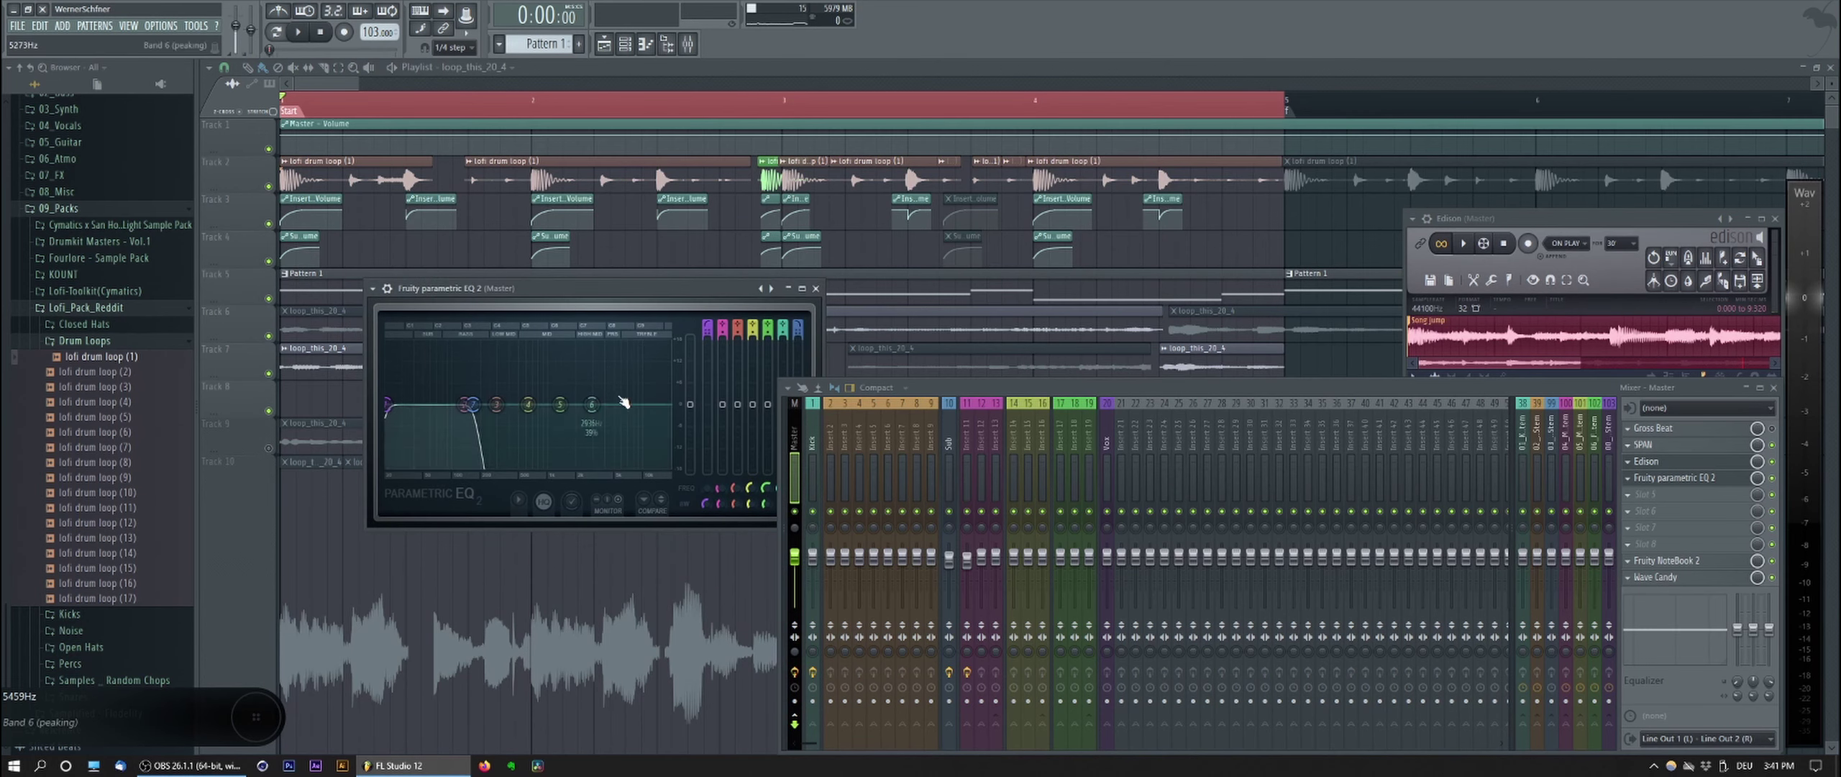
left_click_drag(471, 404, 491, 404)
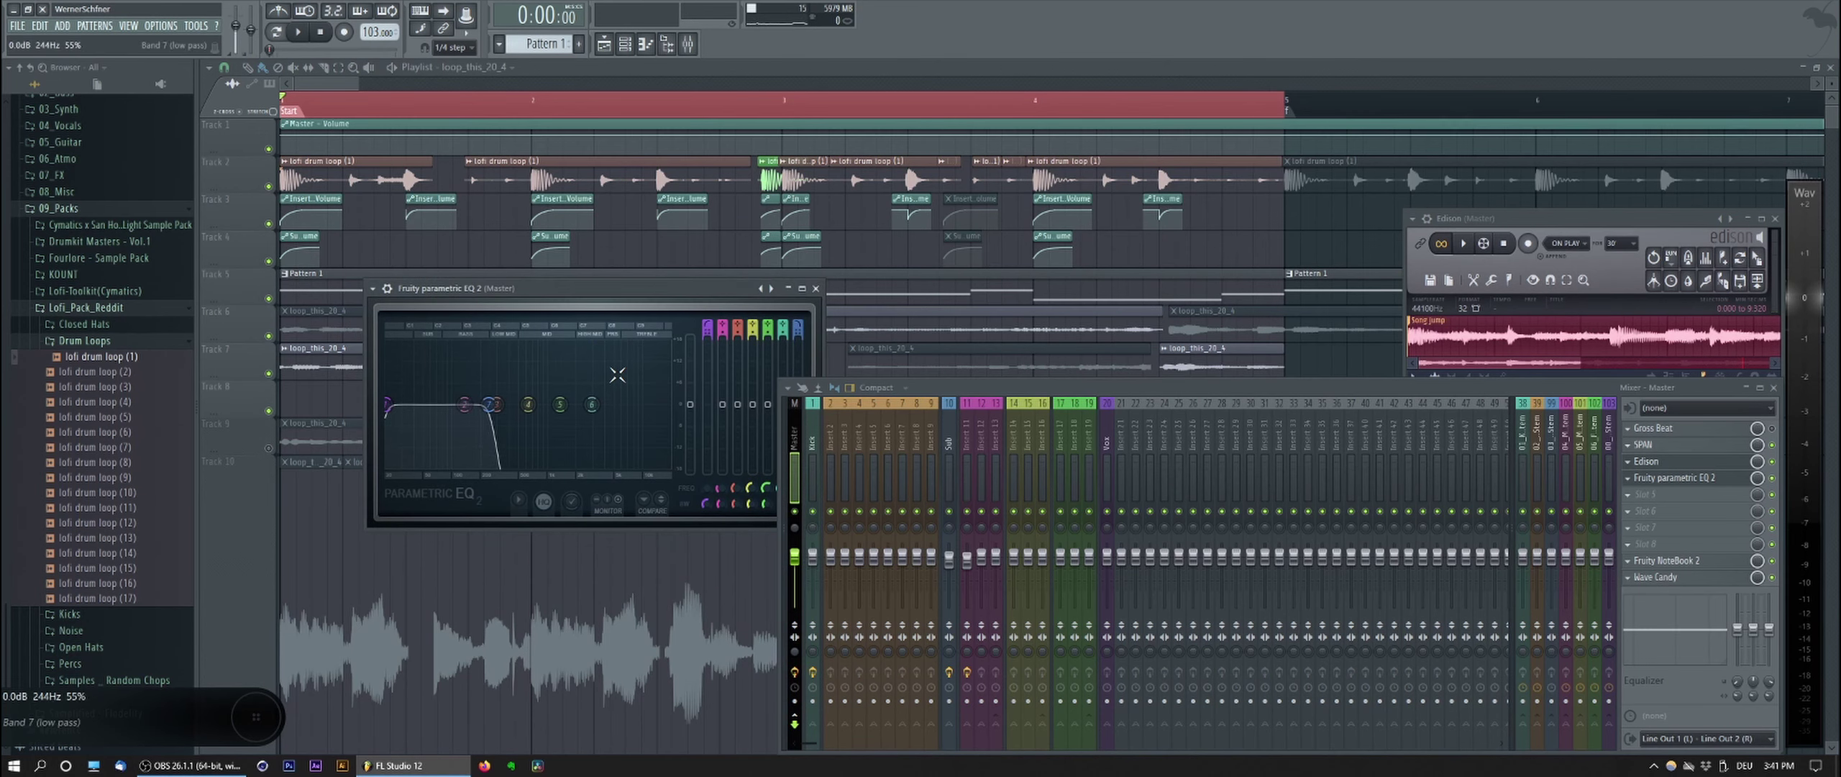
key("space")
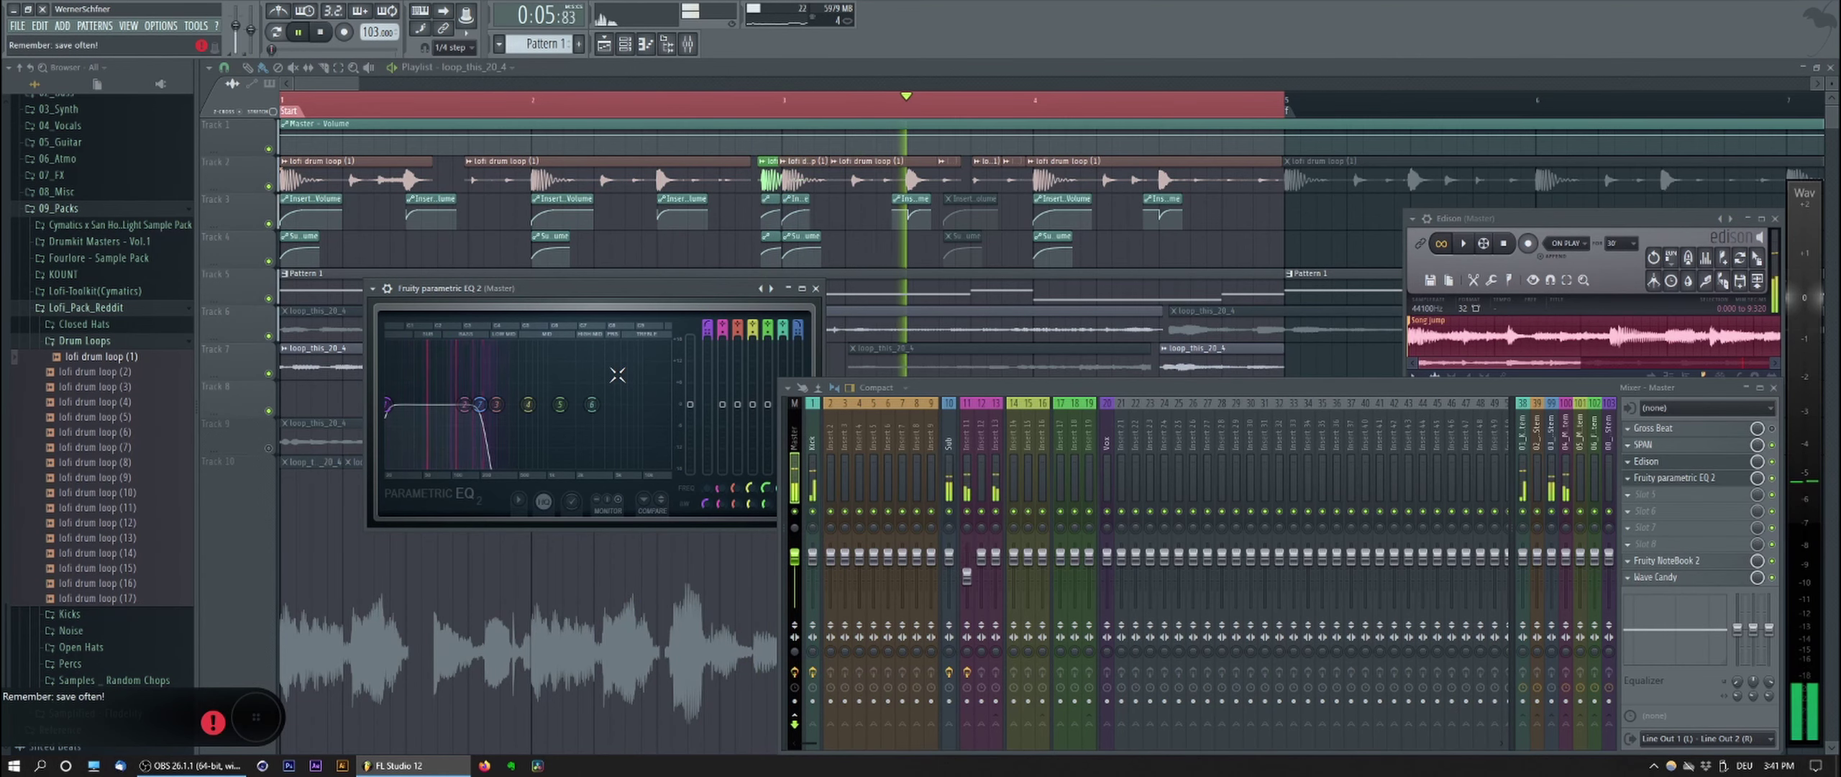
key("space")
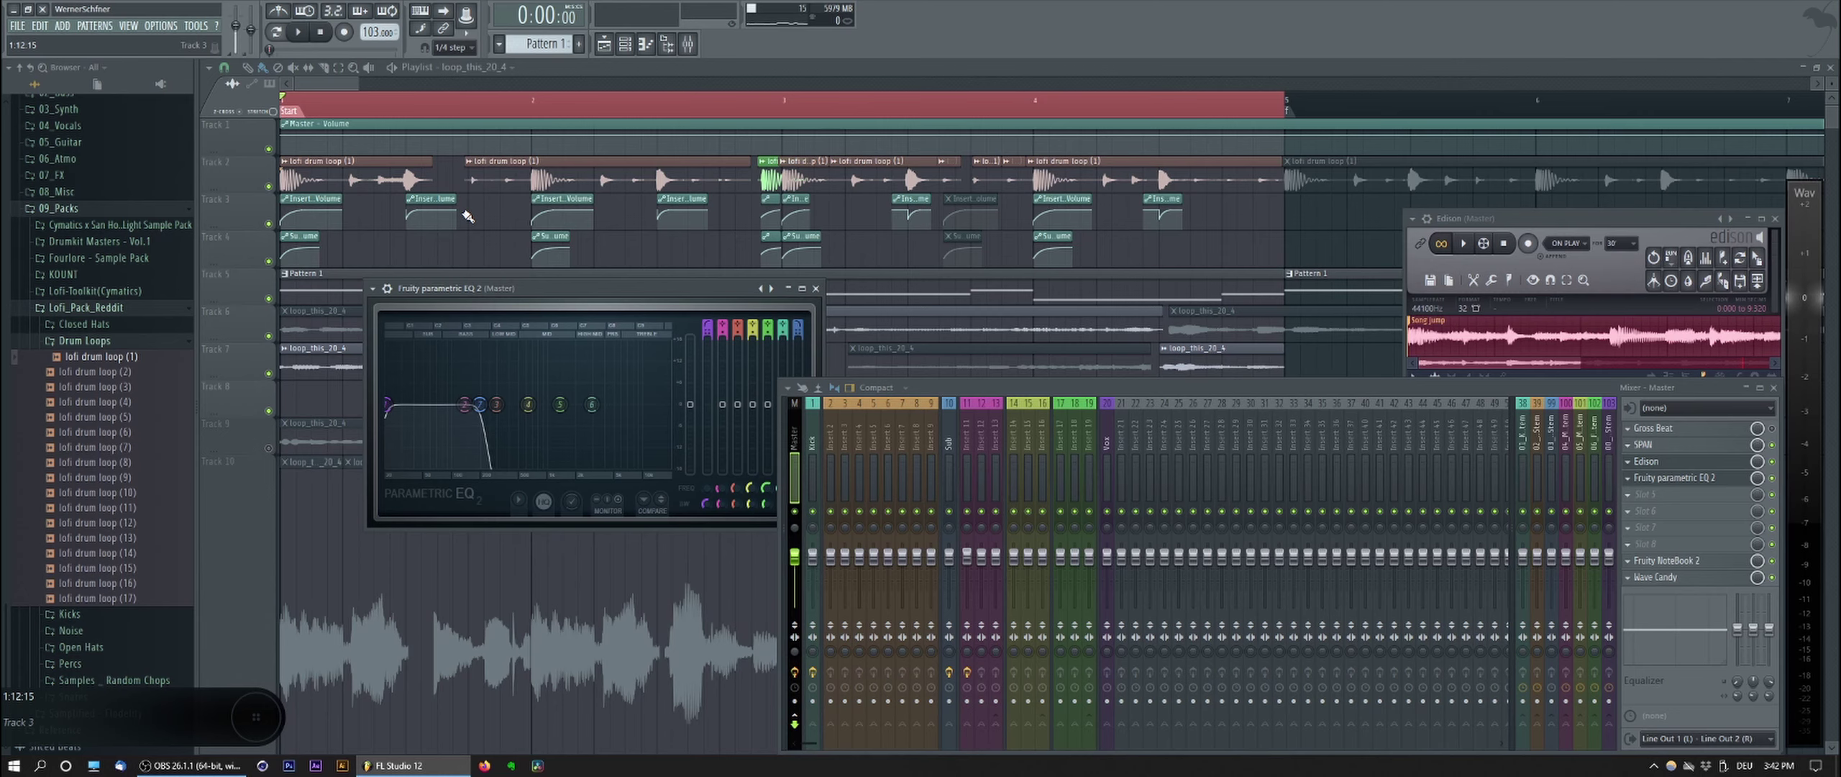
Step: Lower the Master EQ's low-pass band to 78 Hz
left_click_drag(480, 404, 441, 405)
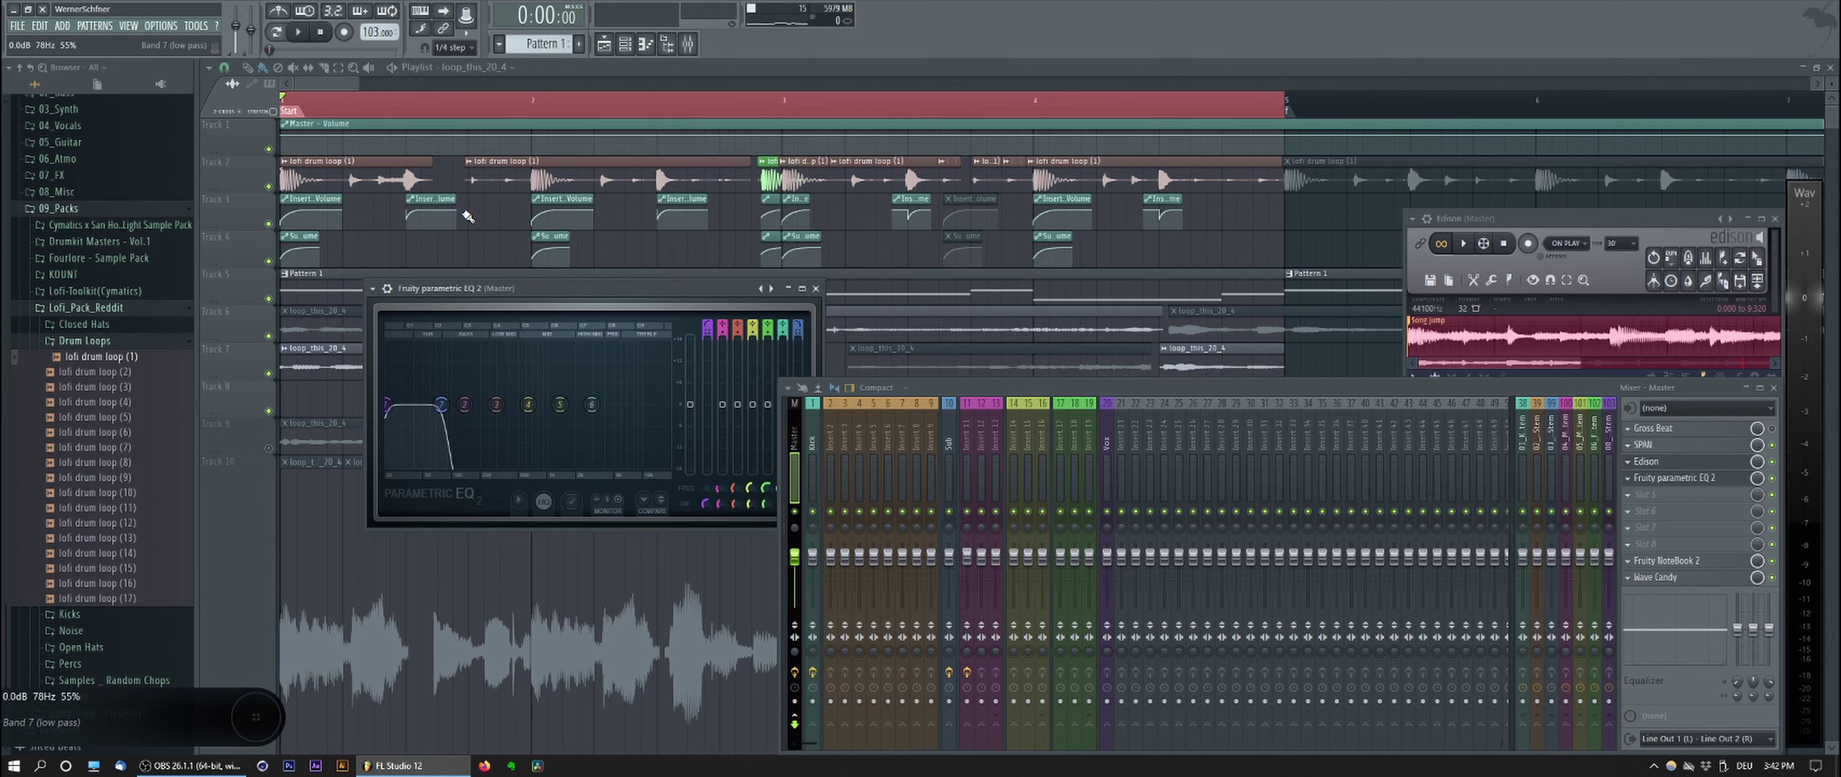
Step: Sweep the low-pass band of the Master's Fruity parametric EQ 2 to 272 Hz, down to 82 Hz, and back up to 196 Hz
left_click_drag(441, 404, 494, 404)
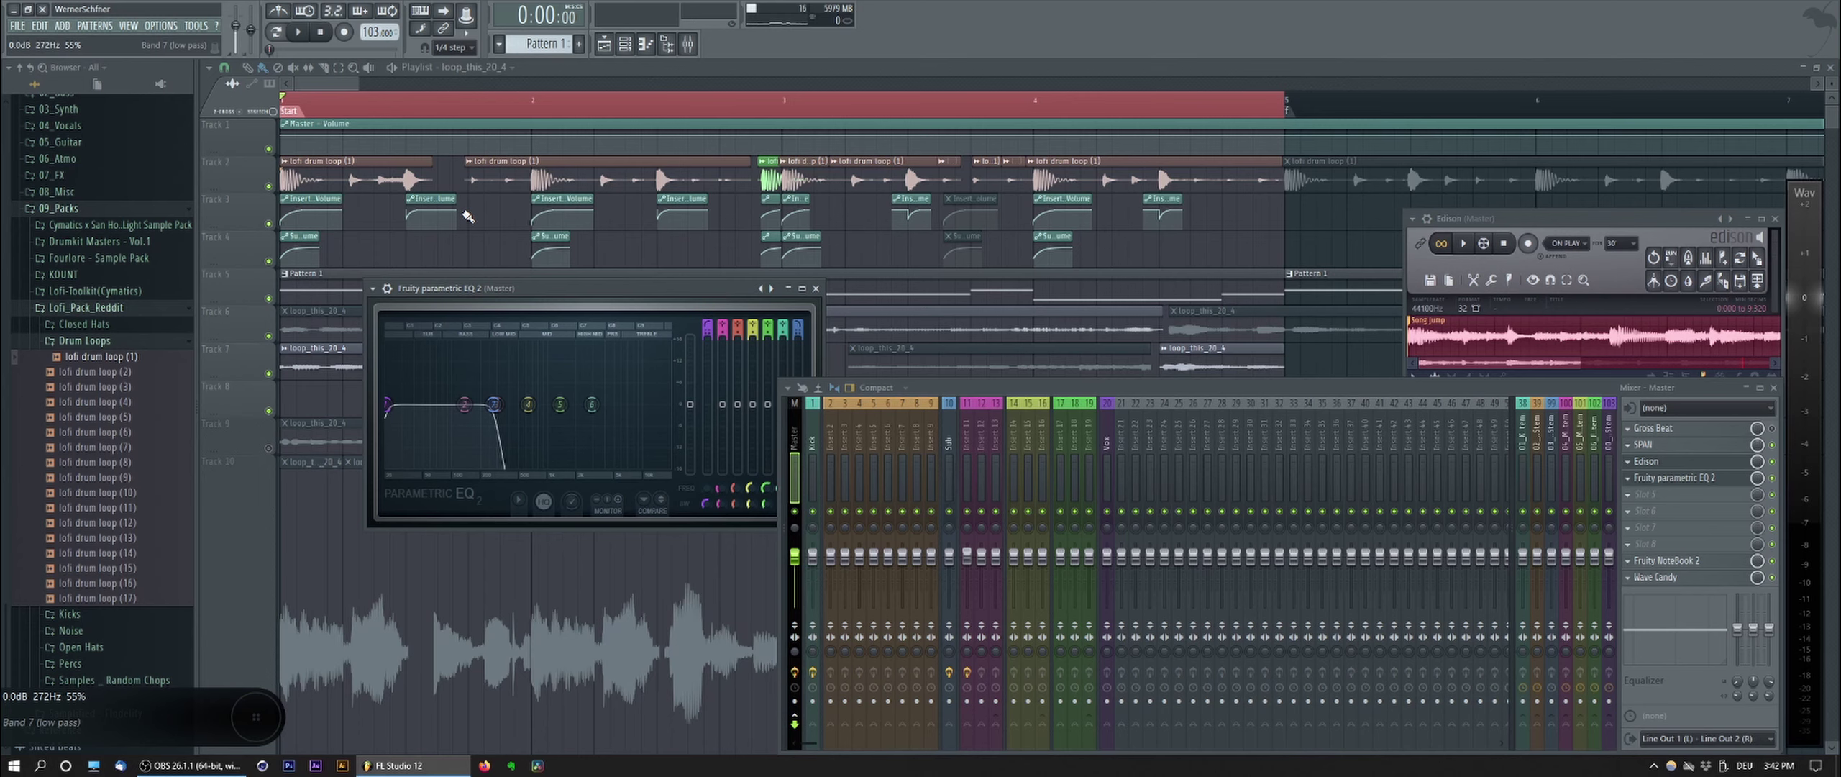
left_click_drag(494, 404, 444, 404)
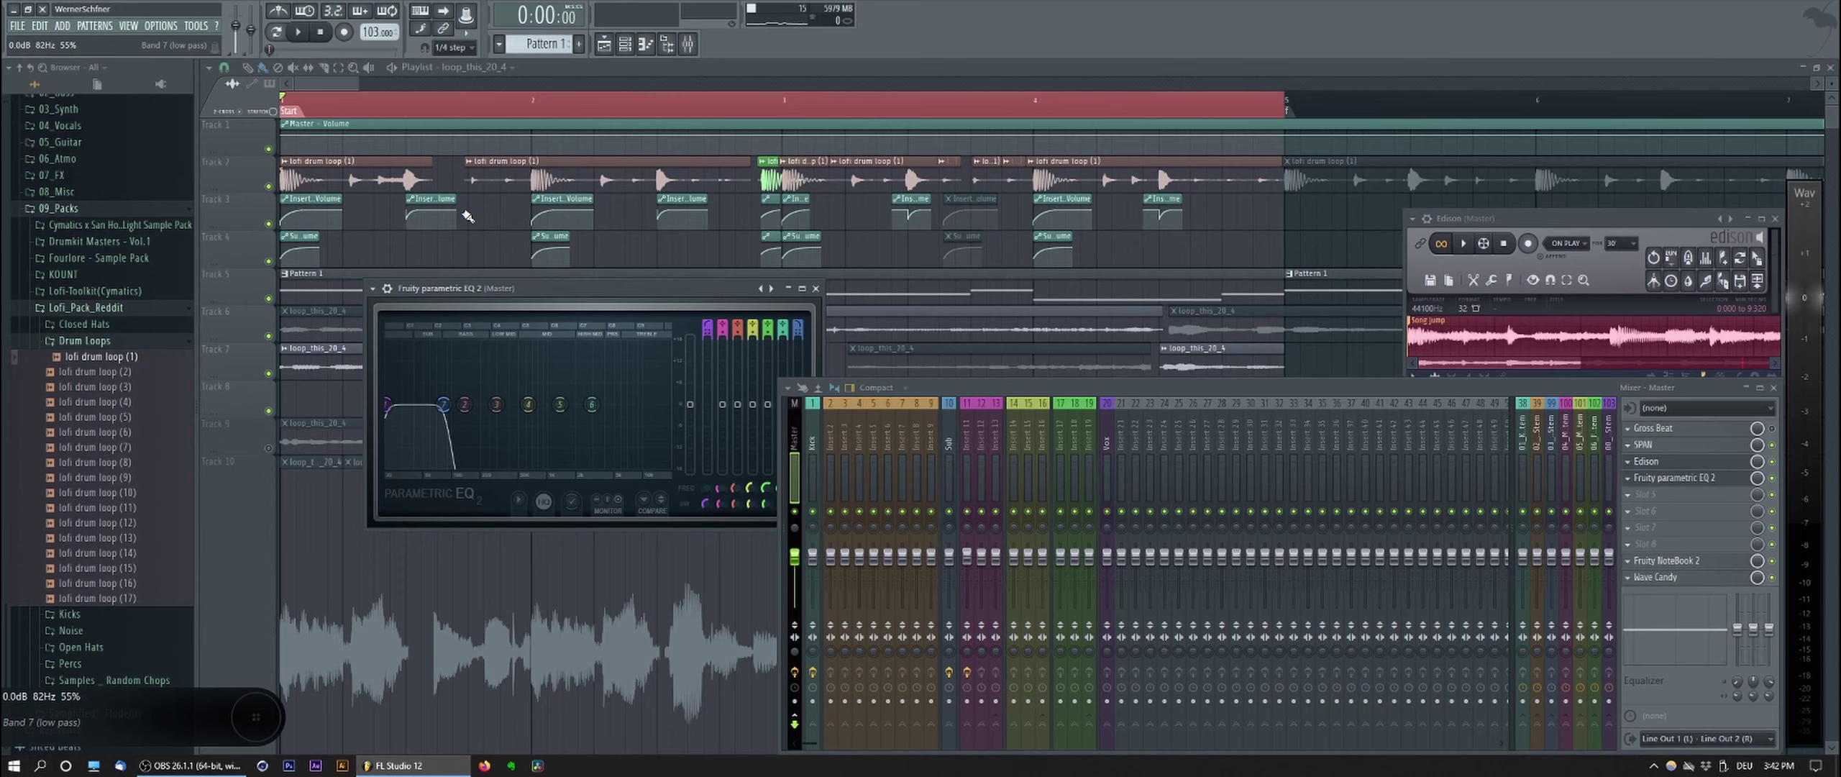
left_click_drag(444, 404, 479, 404)
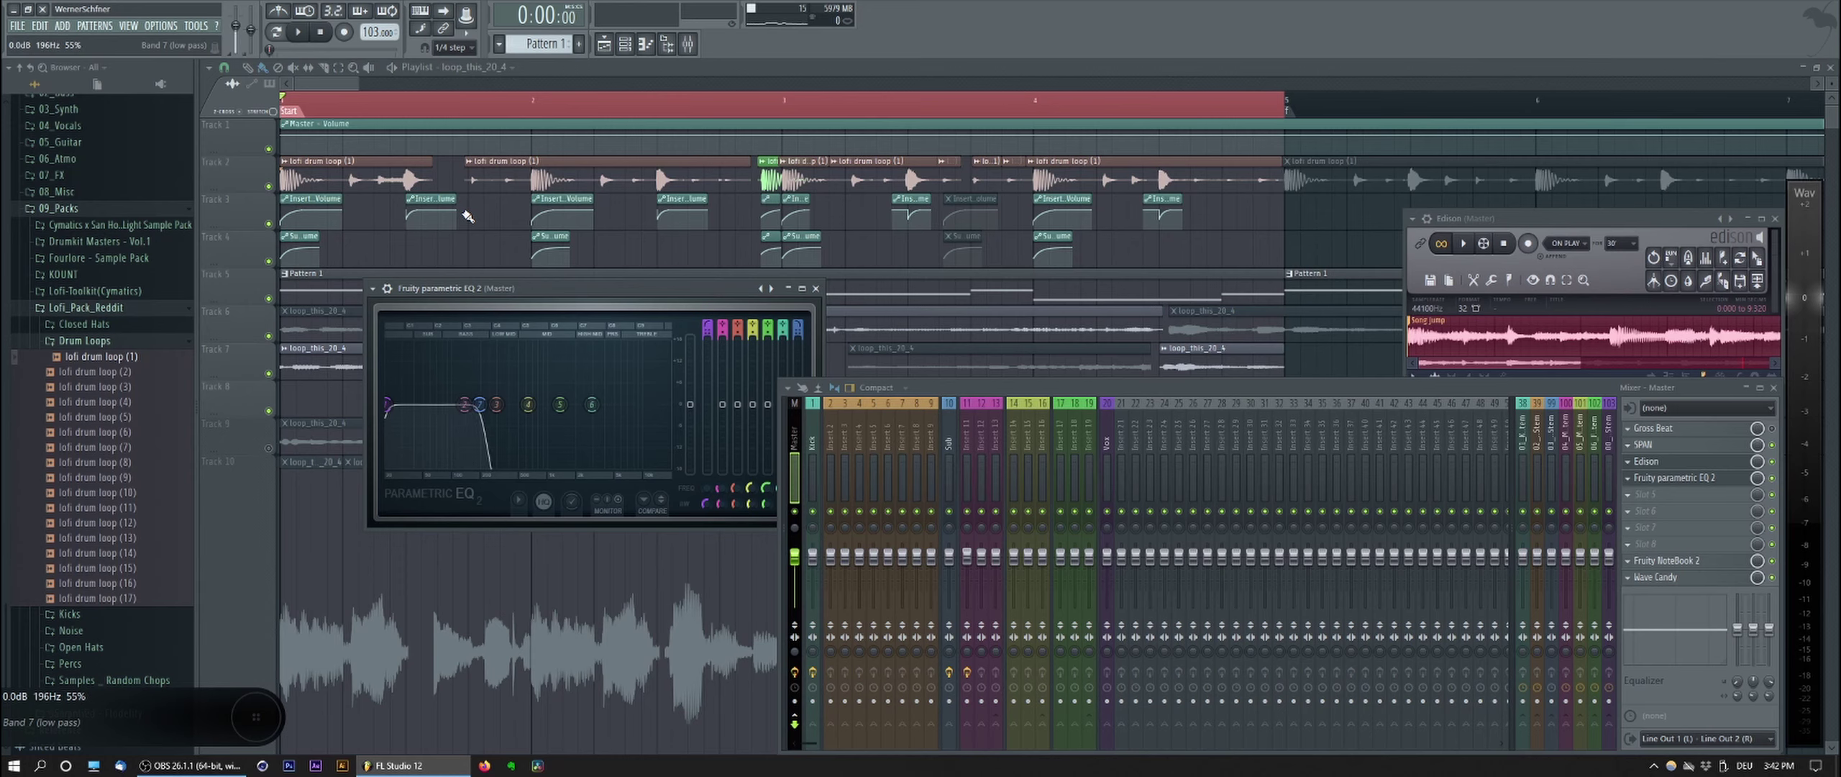
Step: Audition the arrangement with the Master EQ's high-pass band at 951 Hz and 725 Hz, and at full range with it reset to 20 Hz
key("space")
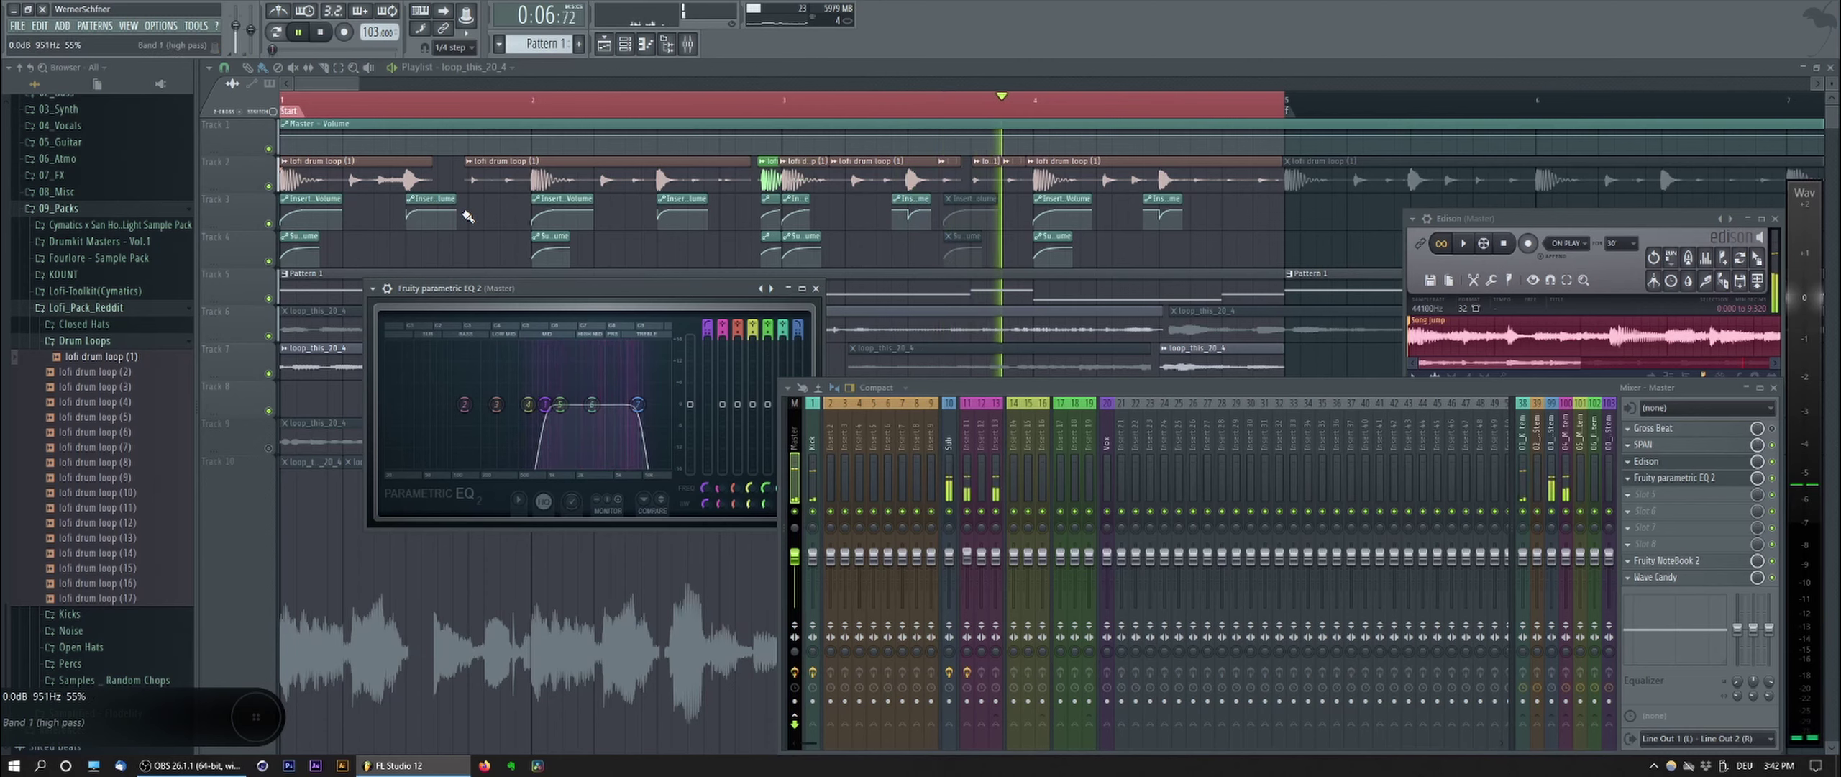
key("space")
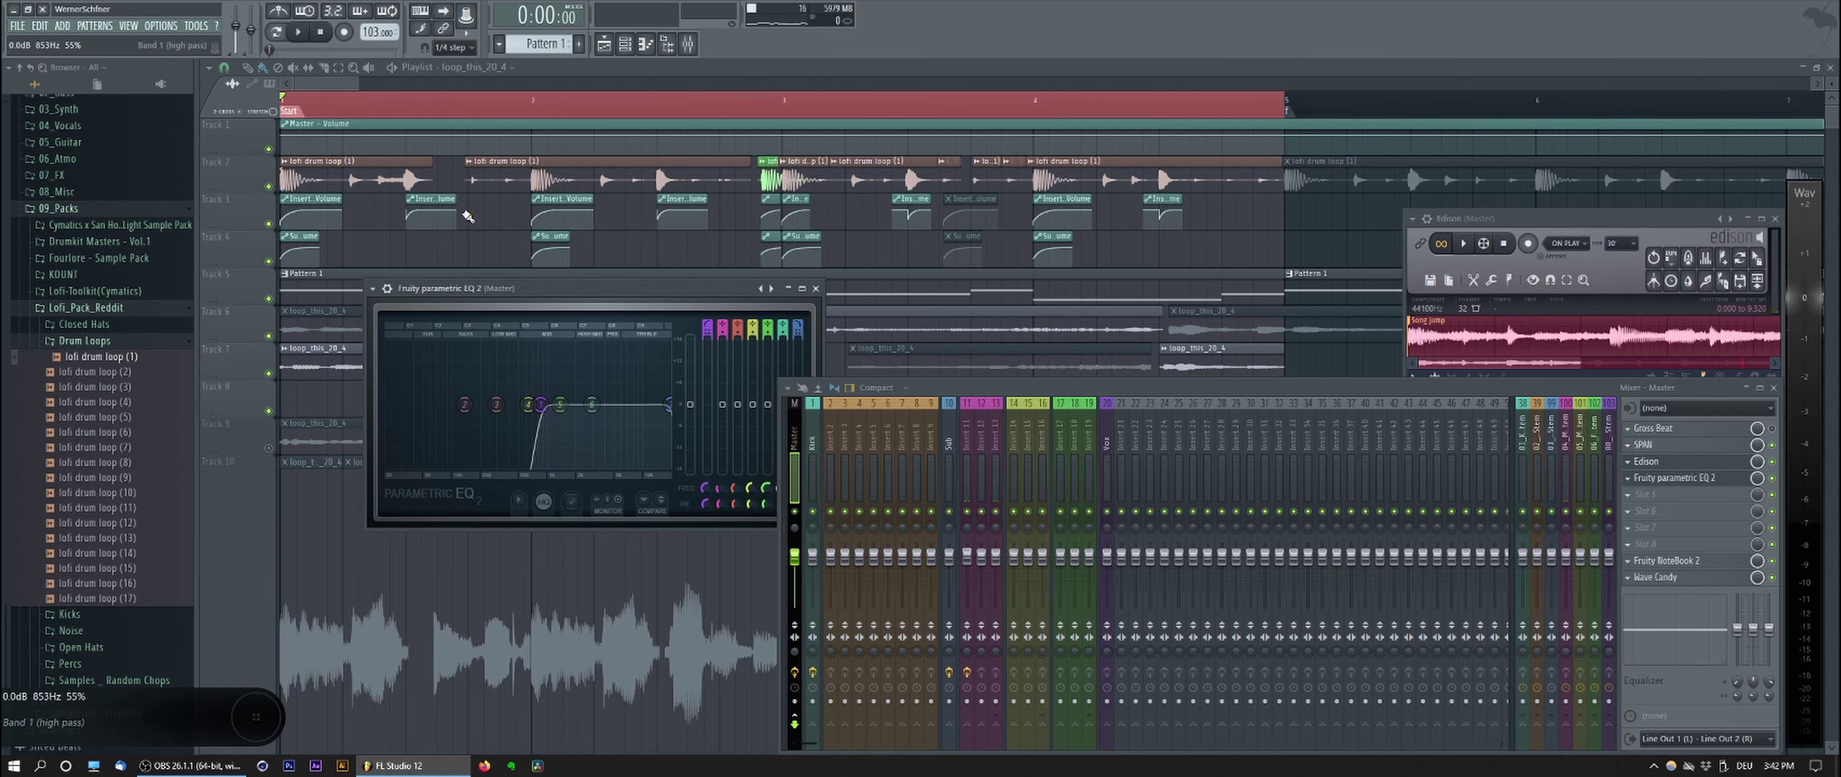
key("space")
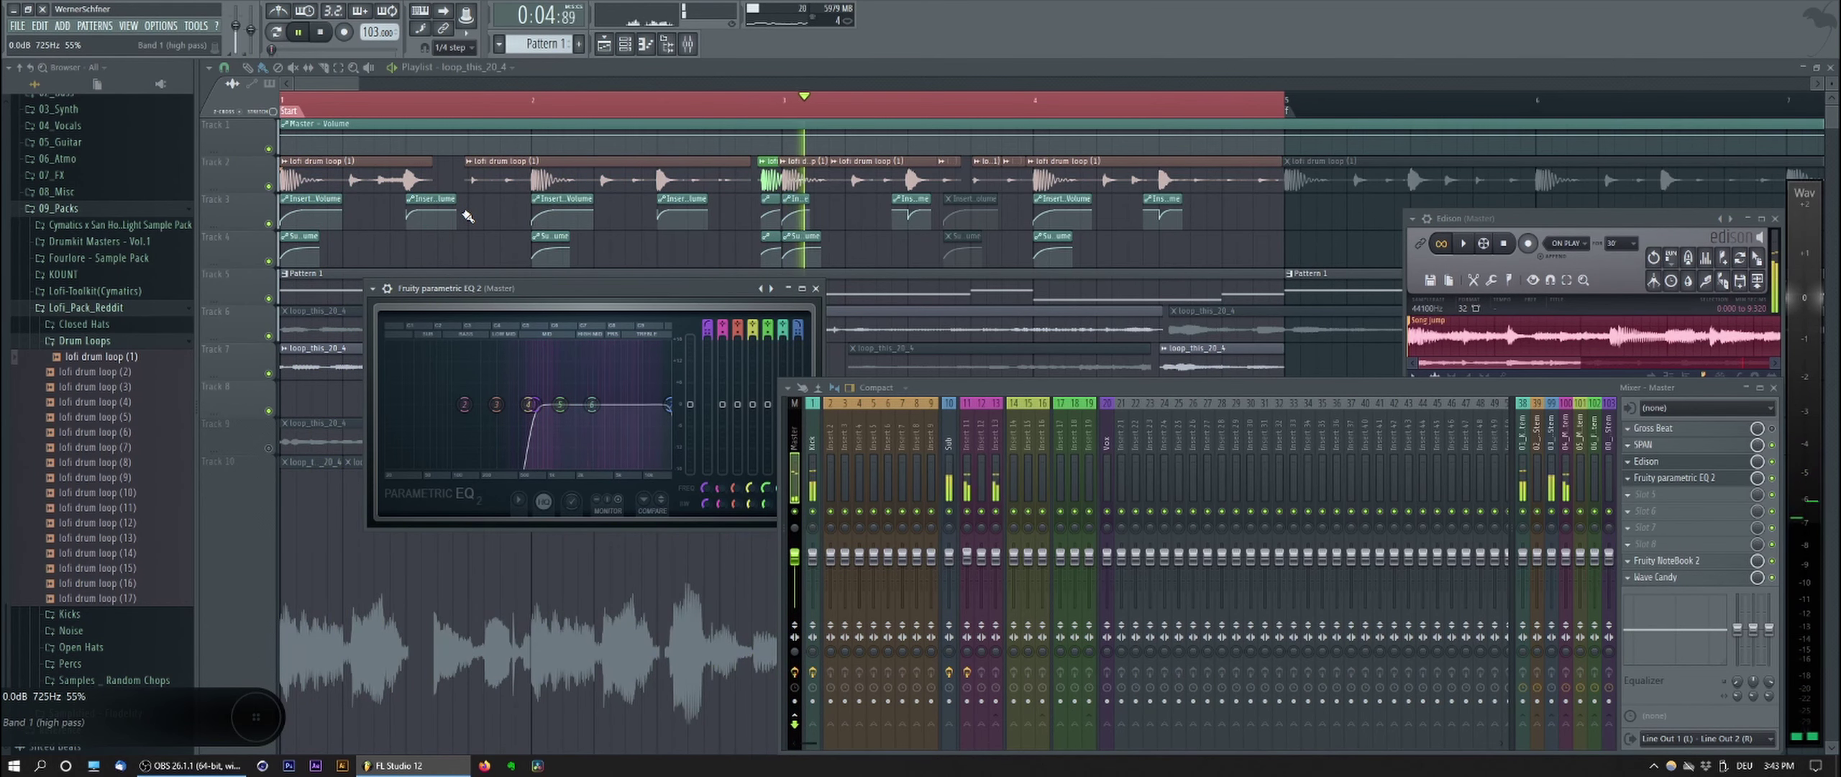
key("space")
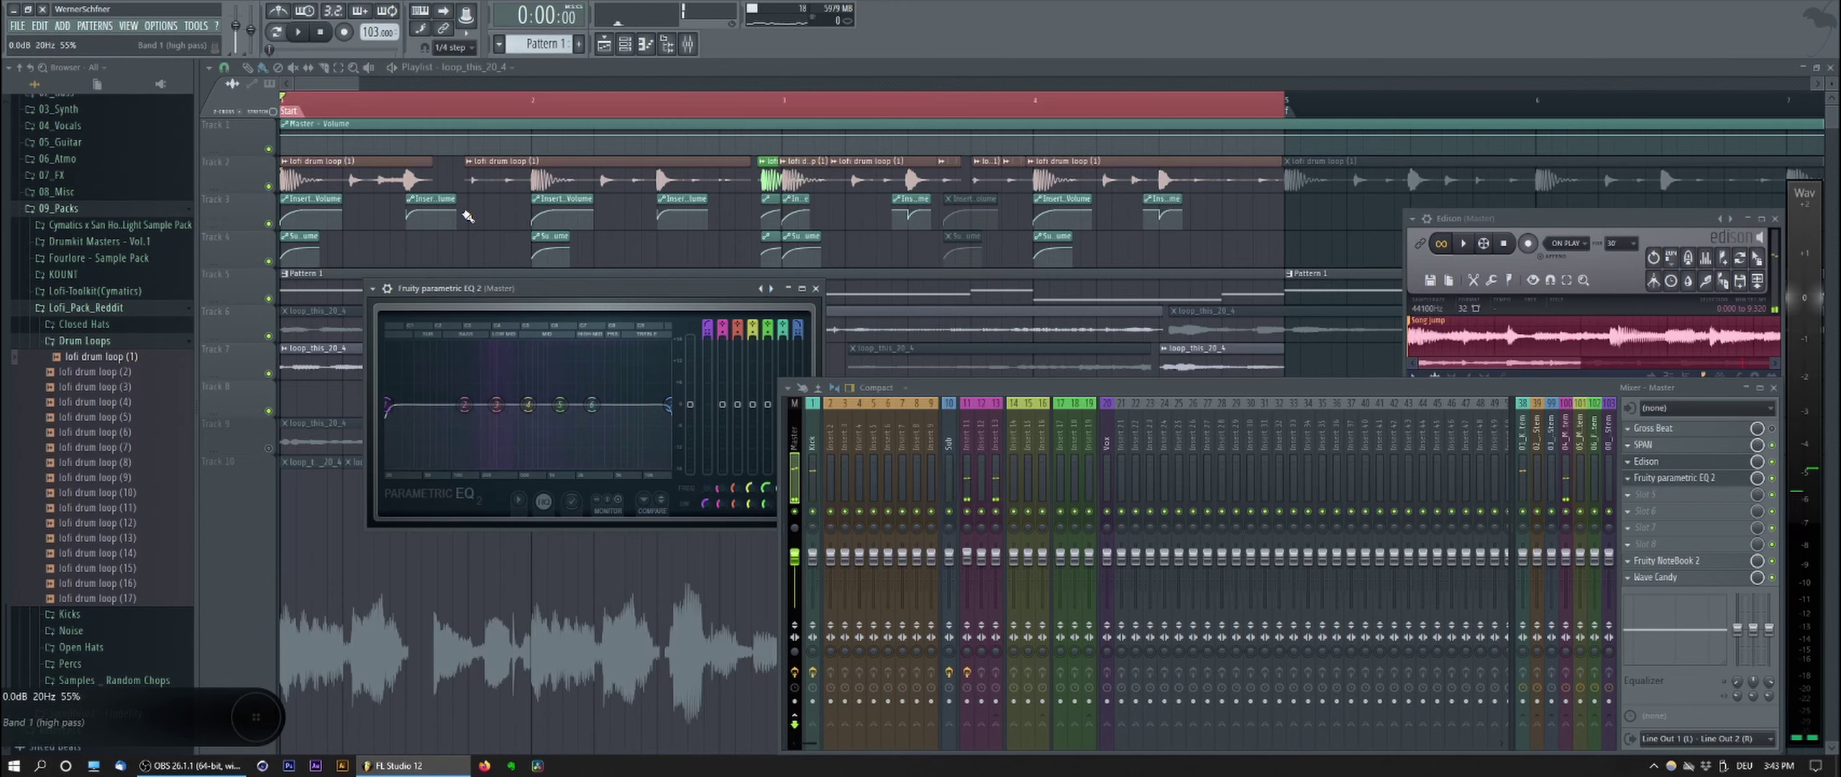
key("space")
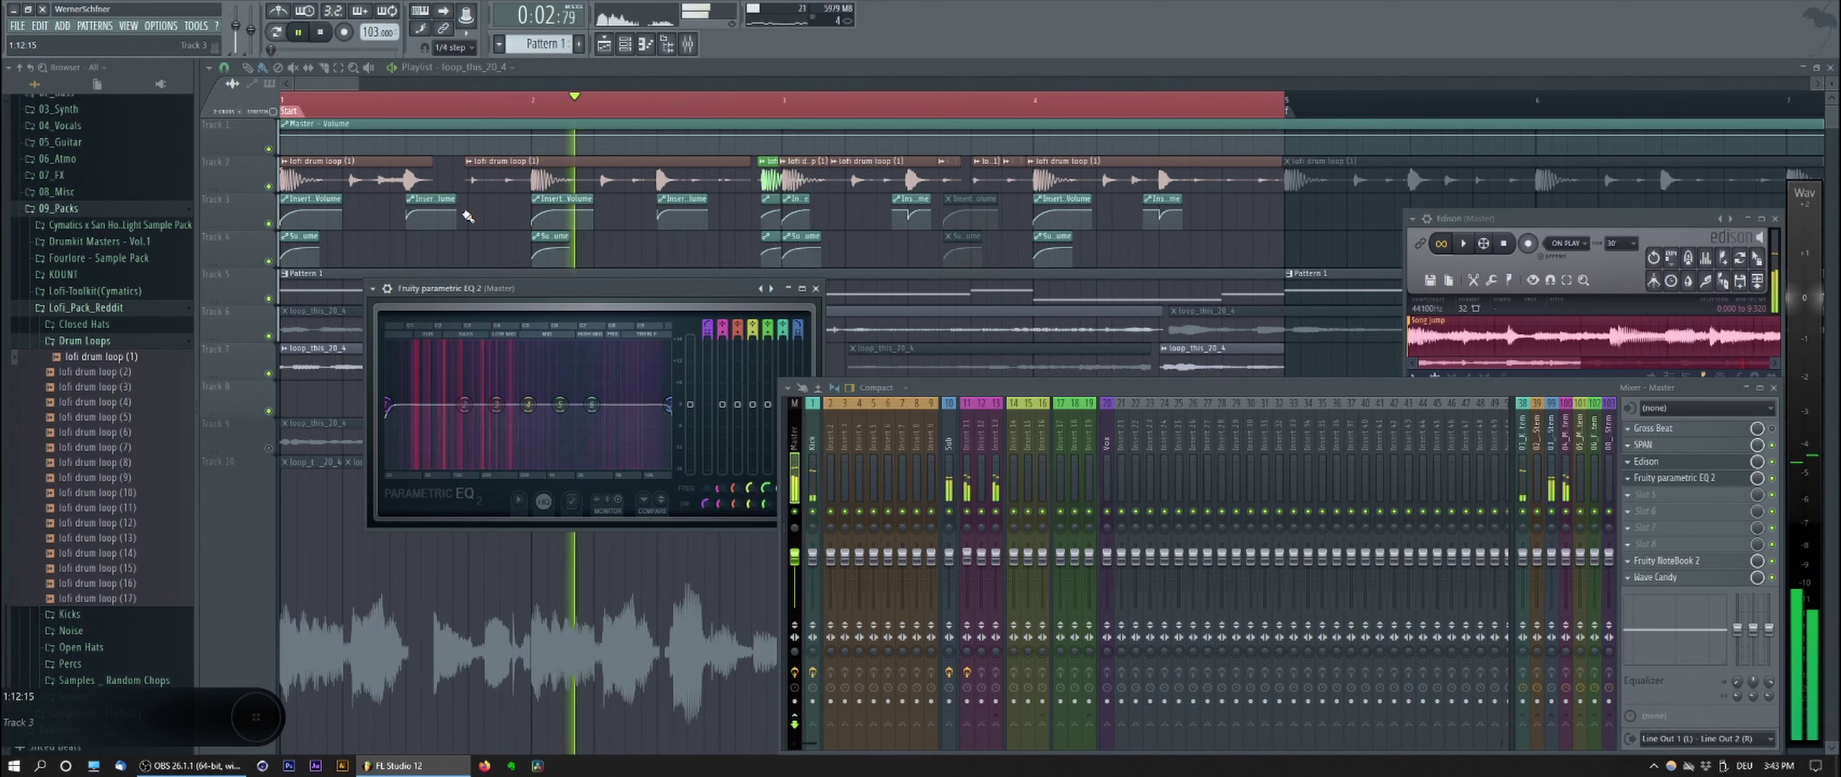
key("space")
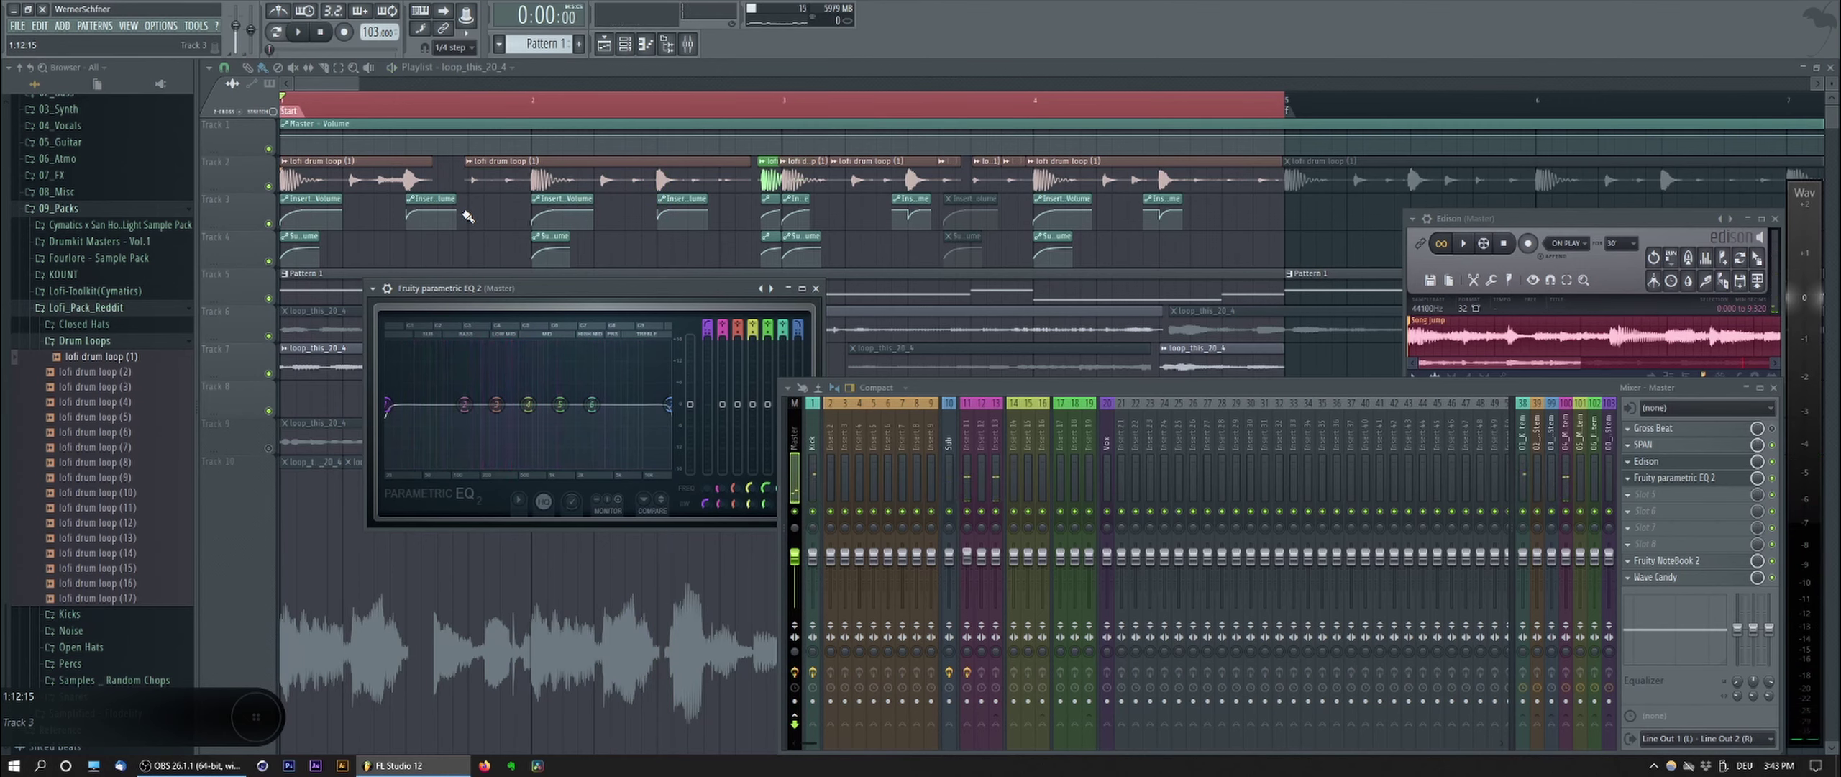
Step: Raise the Master EQ's high-pass band to 244 Hz, sweep it further up into the highs, and close the EQ
left_click_drag(387, 404, 491, 404)
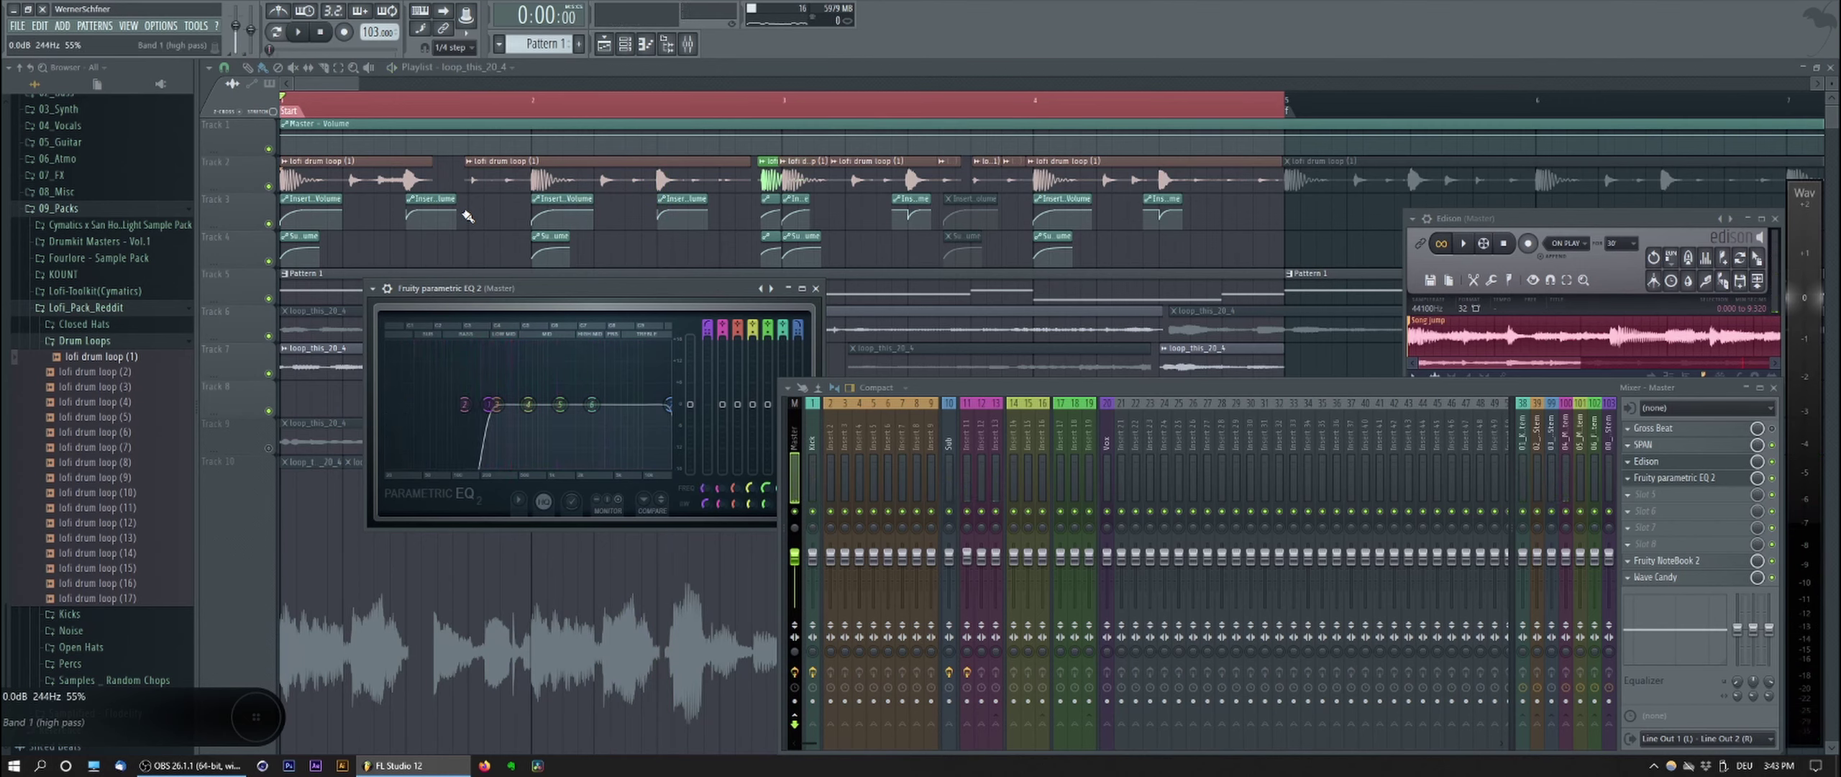
left_click_drag(671, 404, 602, 405)
left_click_drag(490, 405, 670, 405)
left_click_drag(530, 404, 568, 405)
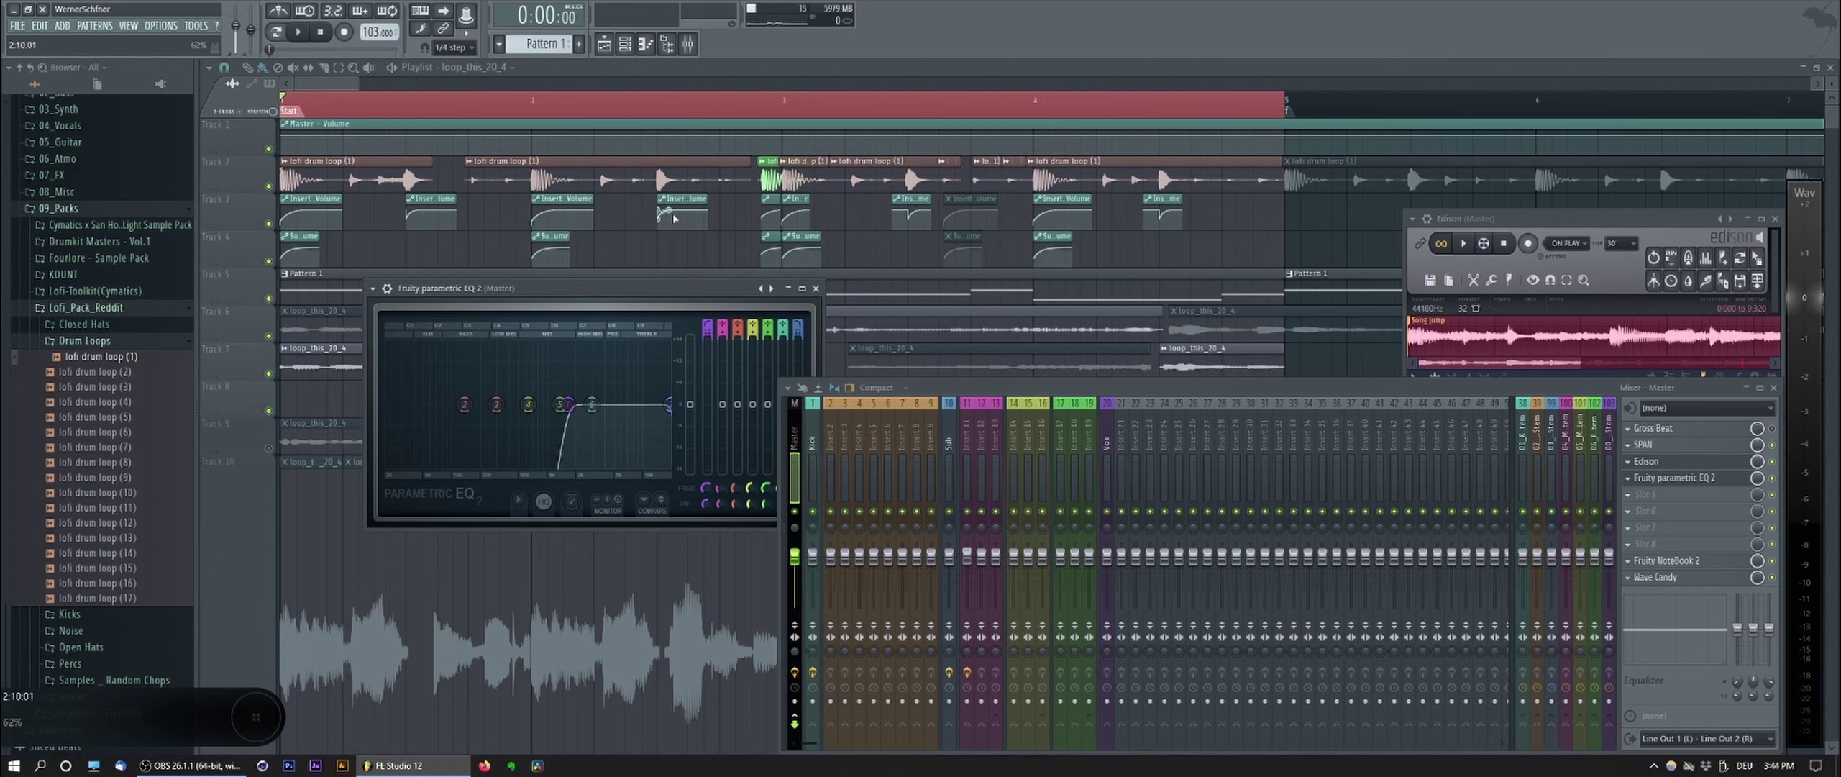
key("Escape")
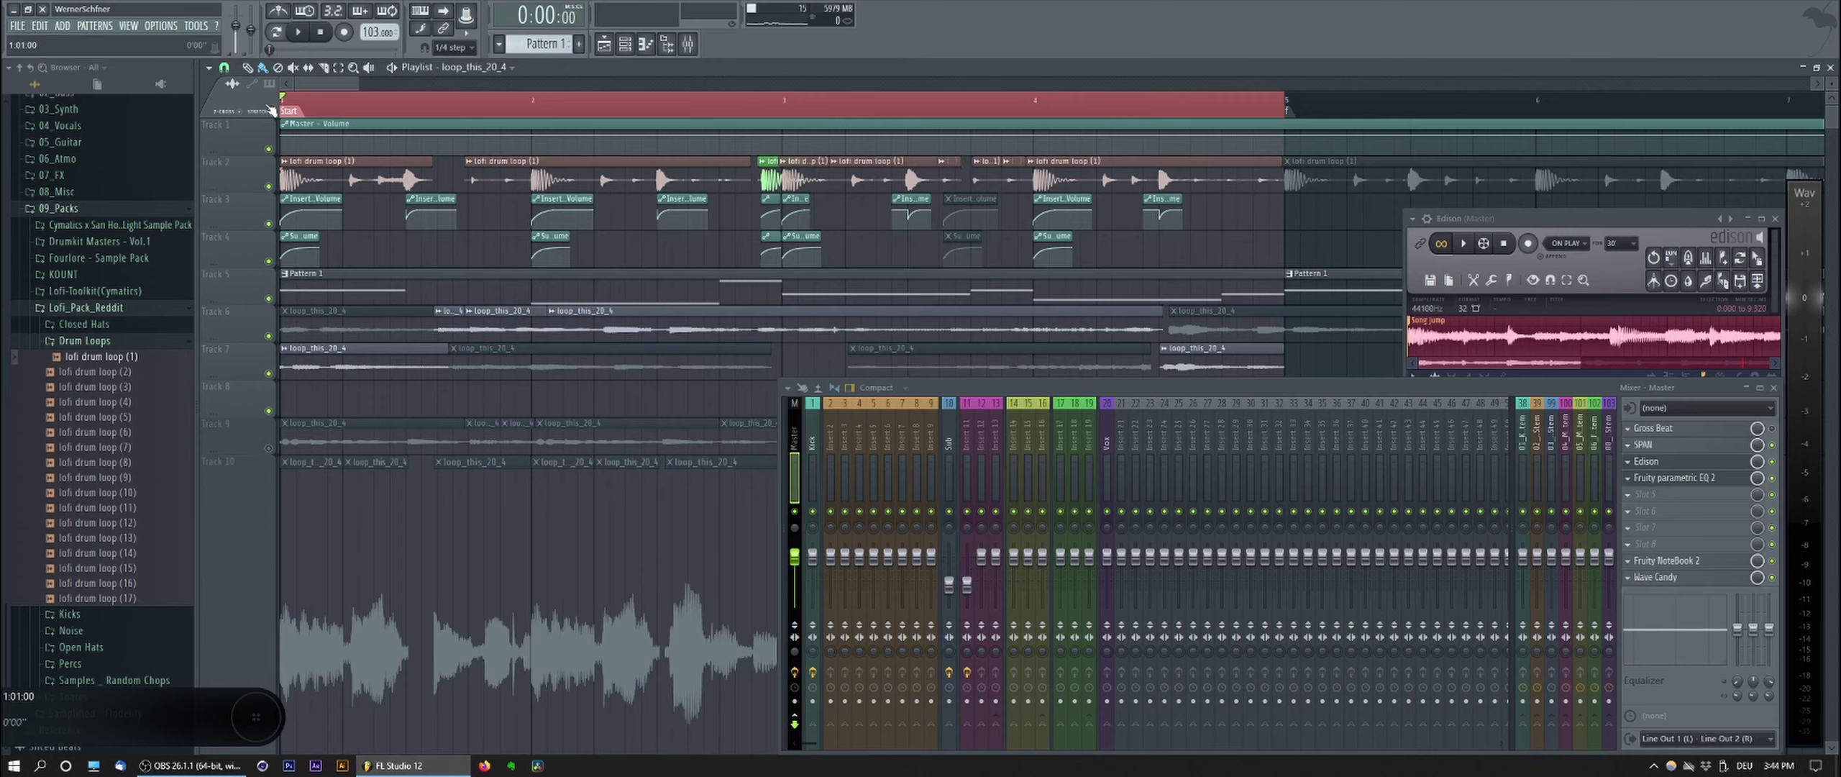
Step: Audition the drum loop's snare hit in bar 1 on Track 2, starting playback around 1:07
left_click_drag(347, 174, 681, 168)
right_click(732, 233)
scroll(333, 184, "up", 2)
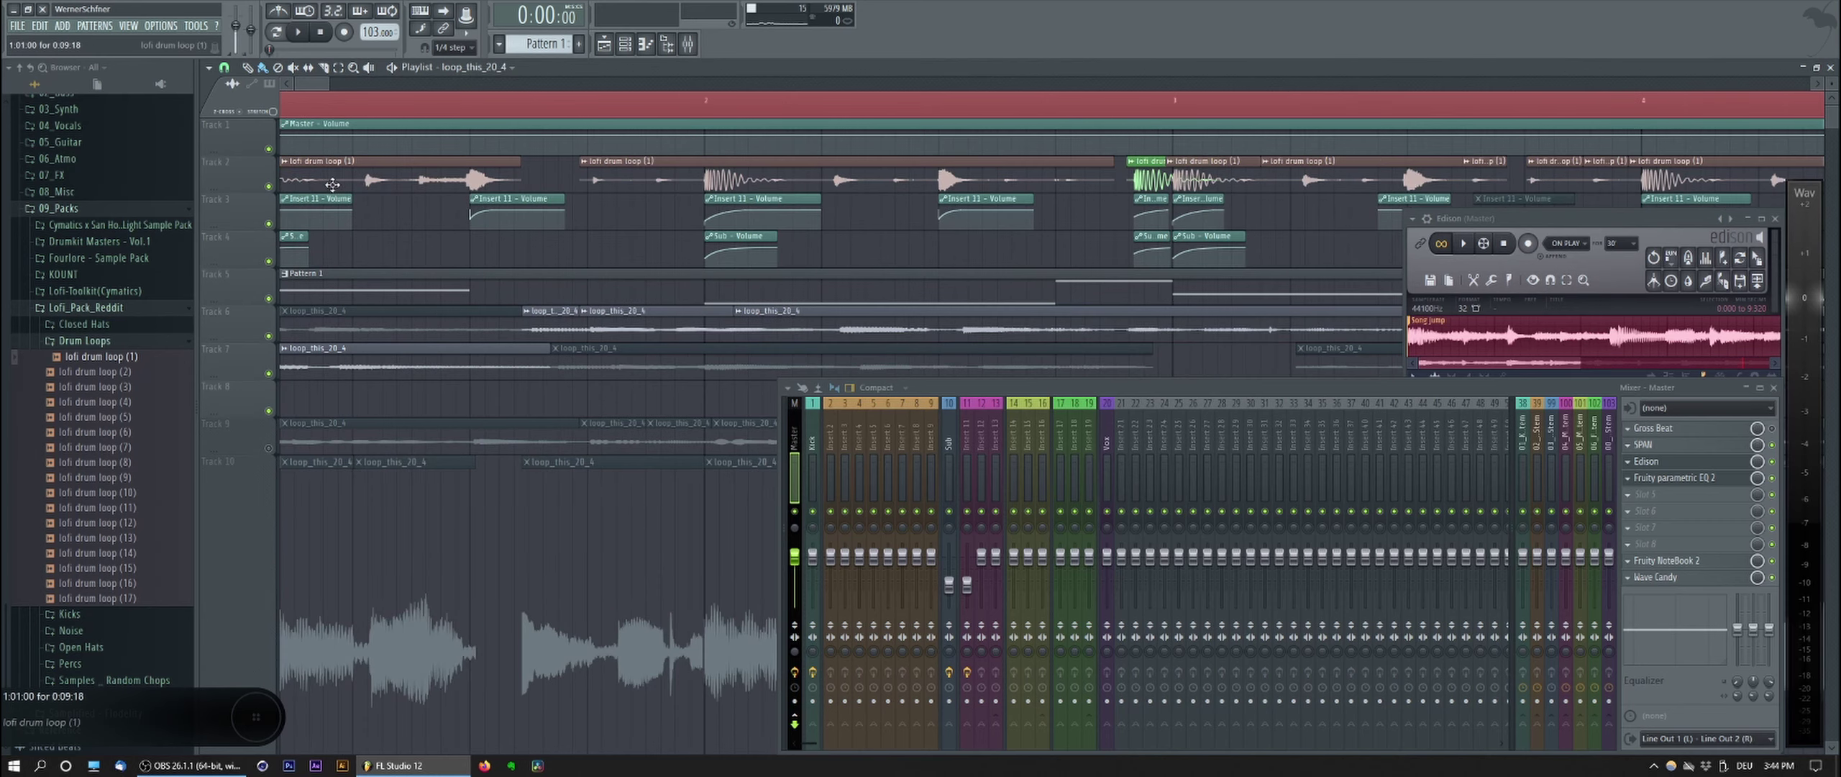
scroll(402, 191, "up", 4)
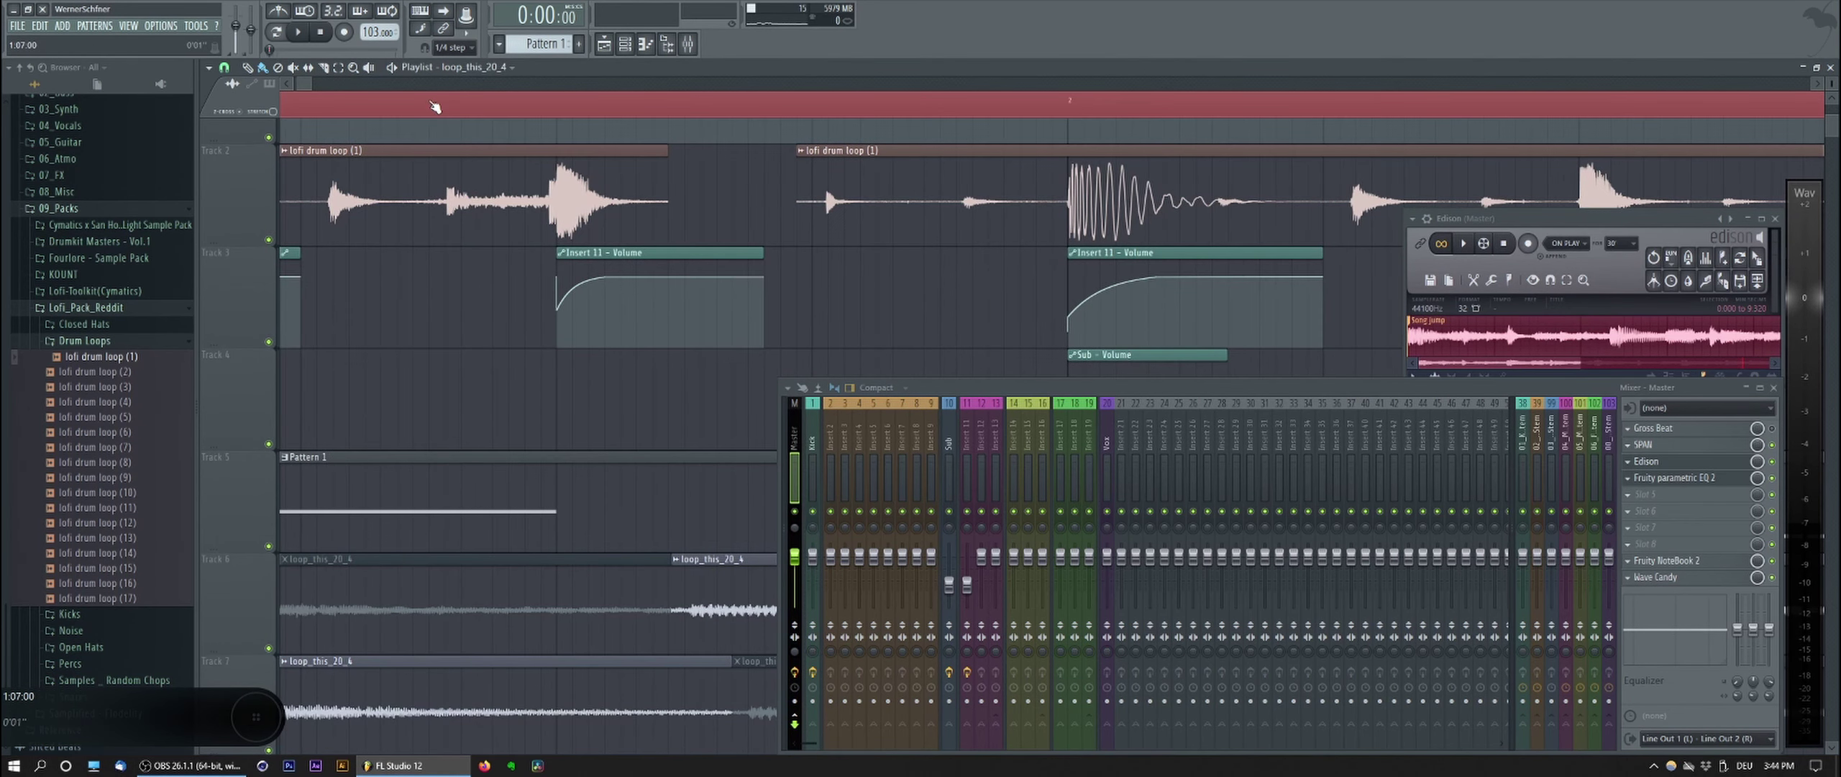
left_click(436, 106)
key("space")
key("space")
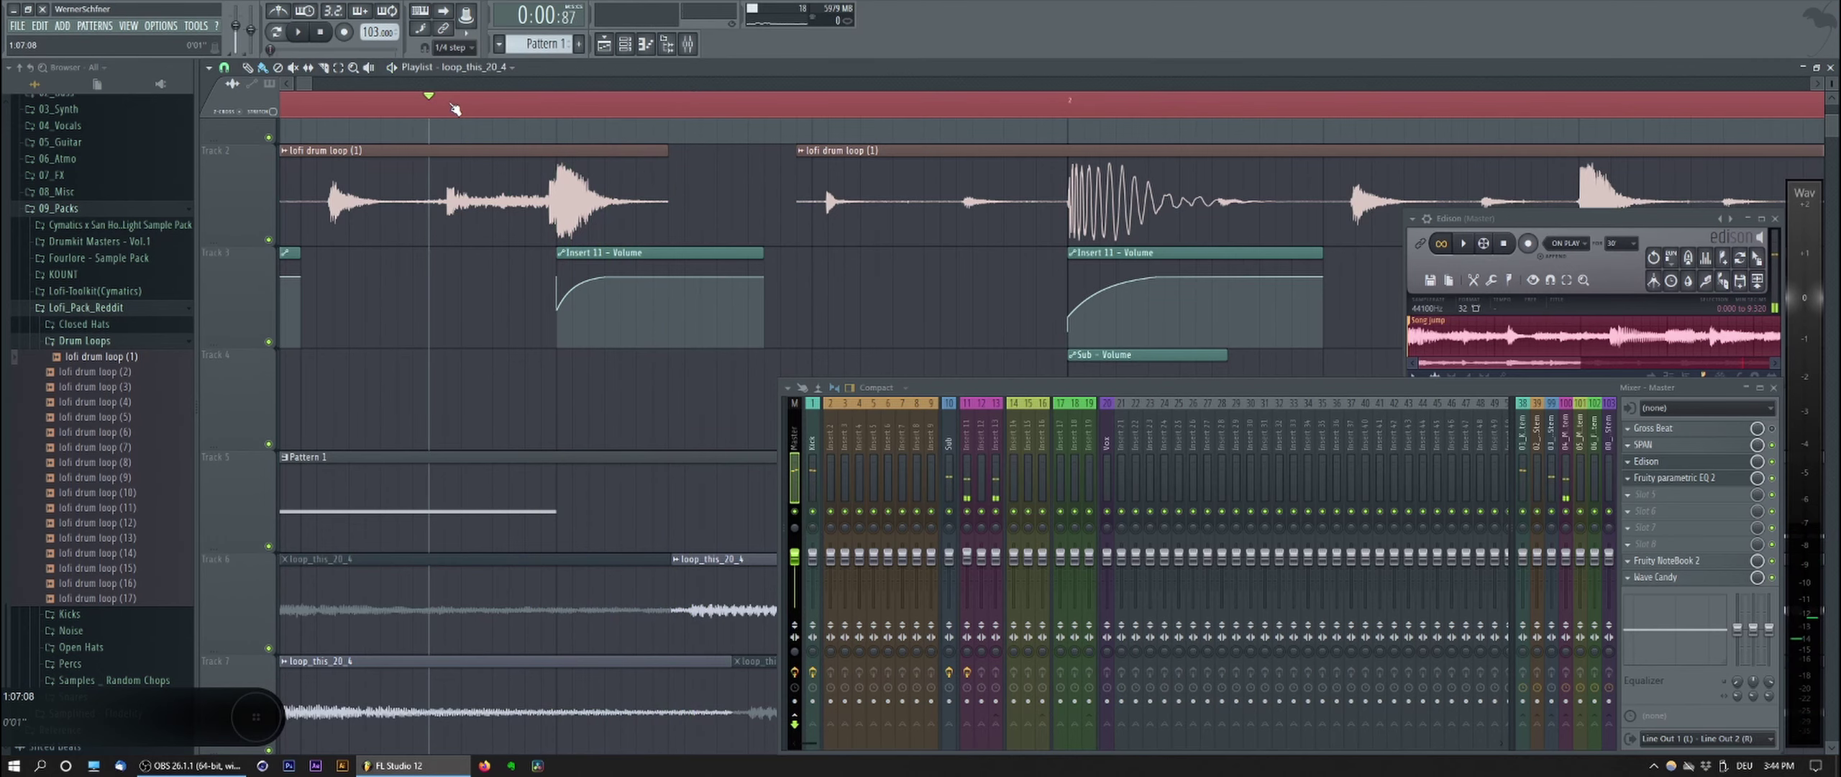
left_click(554, 111)
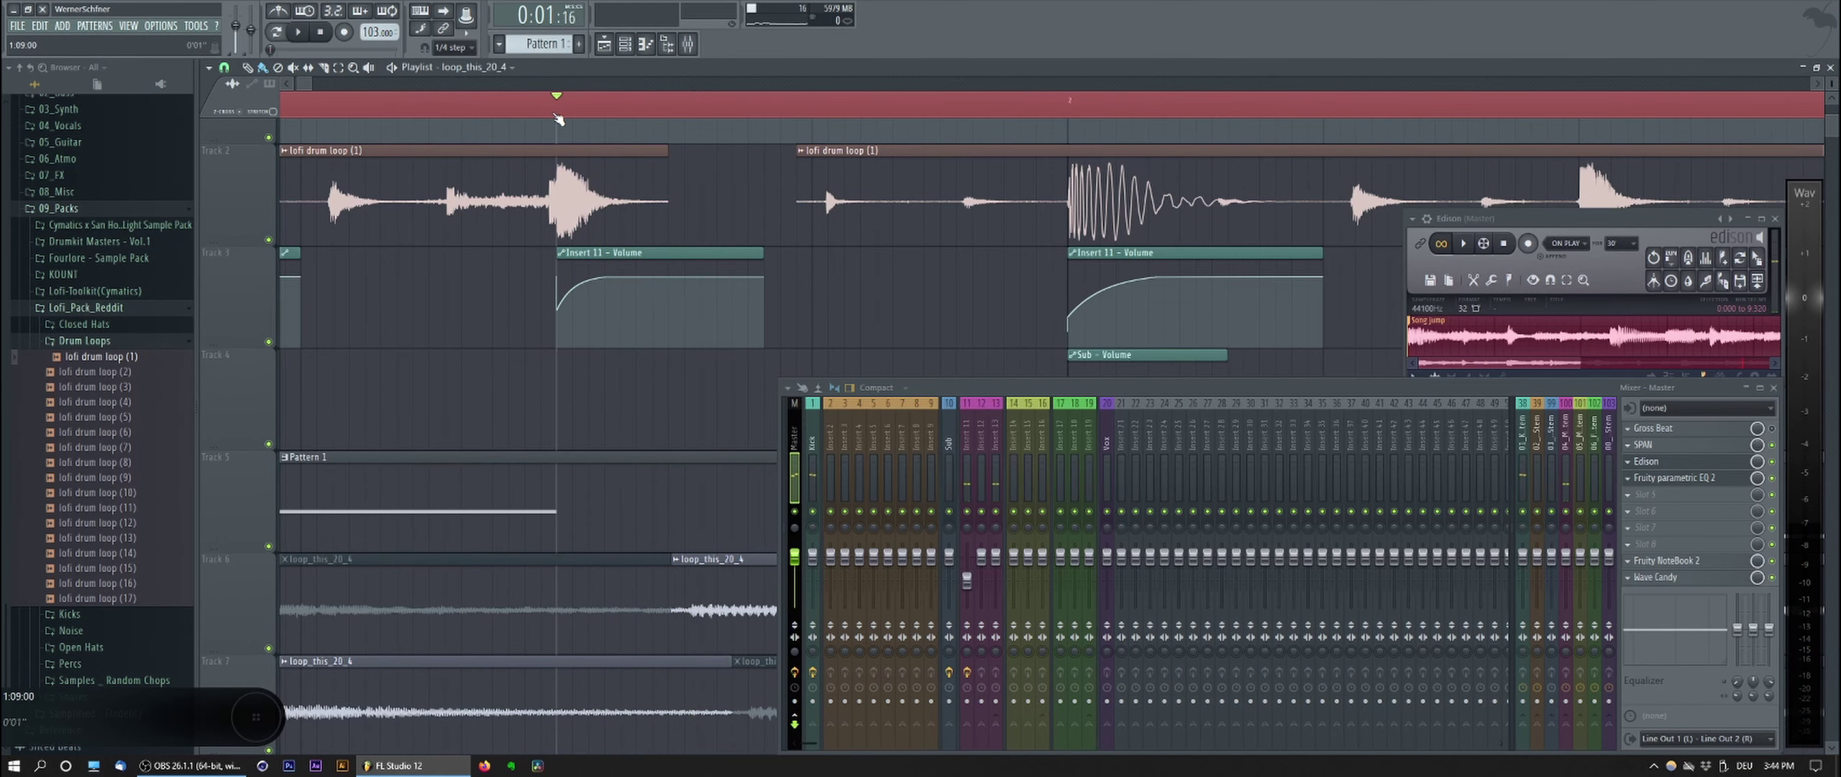
Step: Audition the drum loop's snare hit in the middle of bar 2 for comparison with the bar 1 snare
scroll(532, 190, "down", 3)
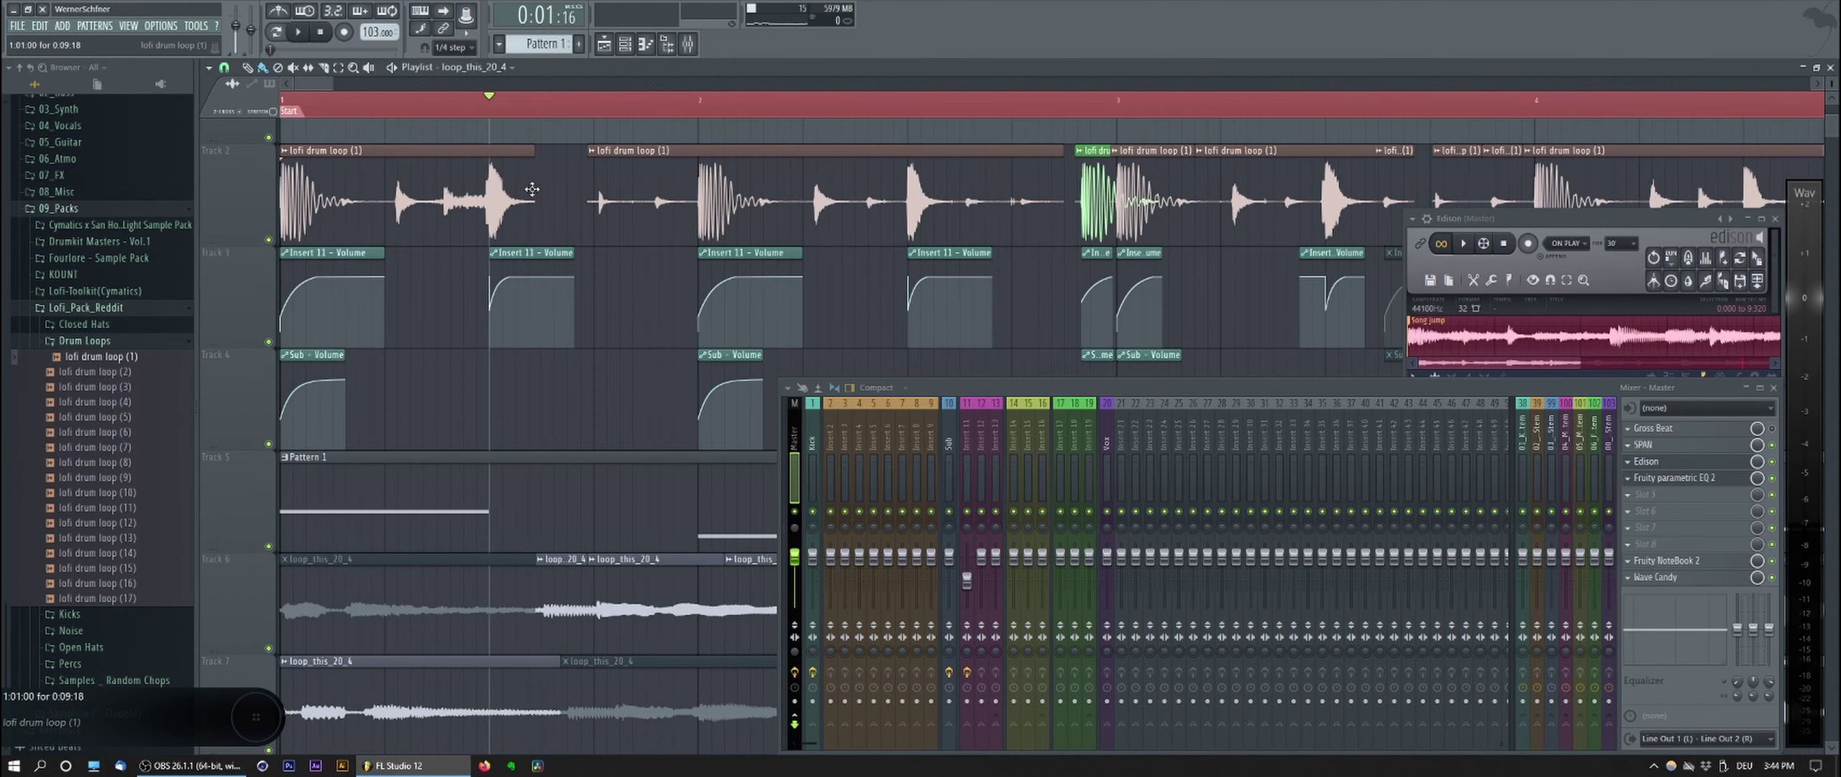
scroll(479, 201, "down", 3)
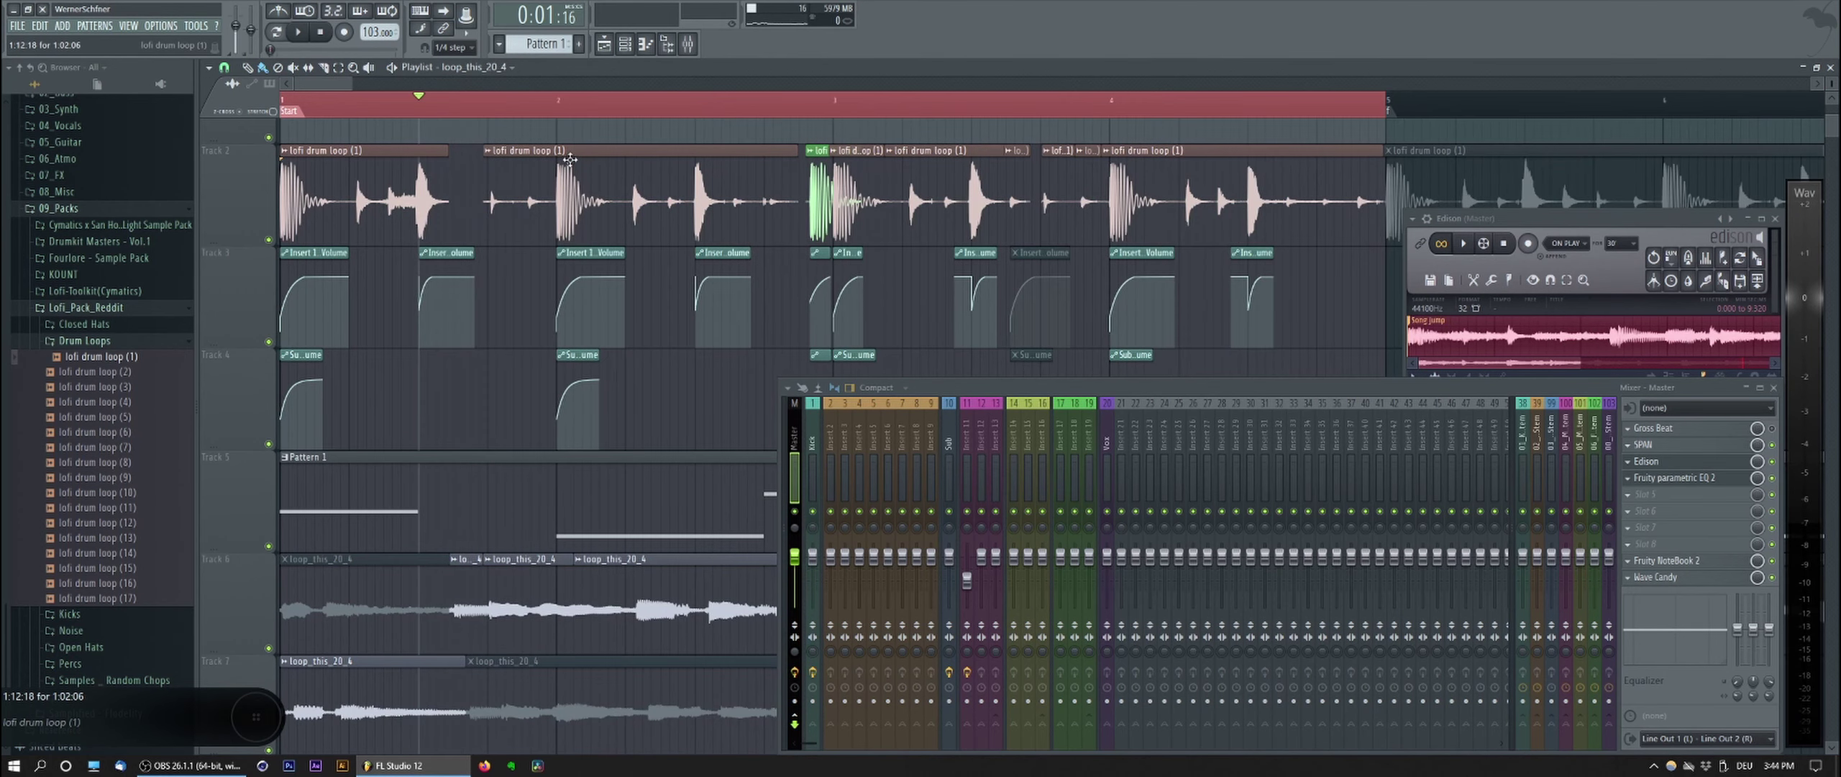
left_click(676, 110)
key("space")
key("space")
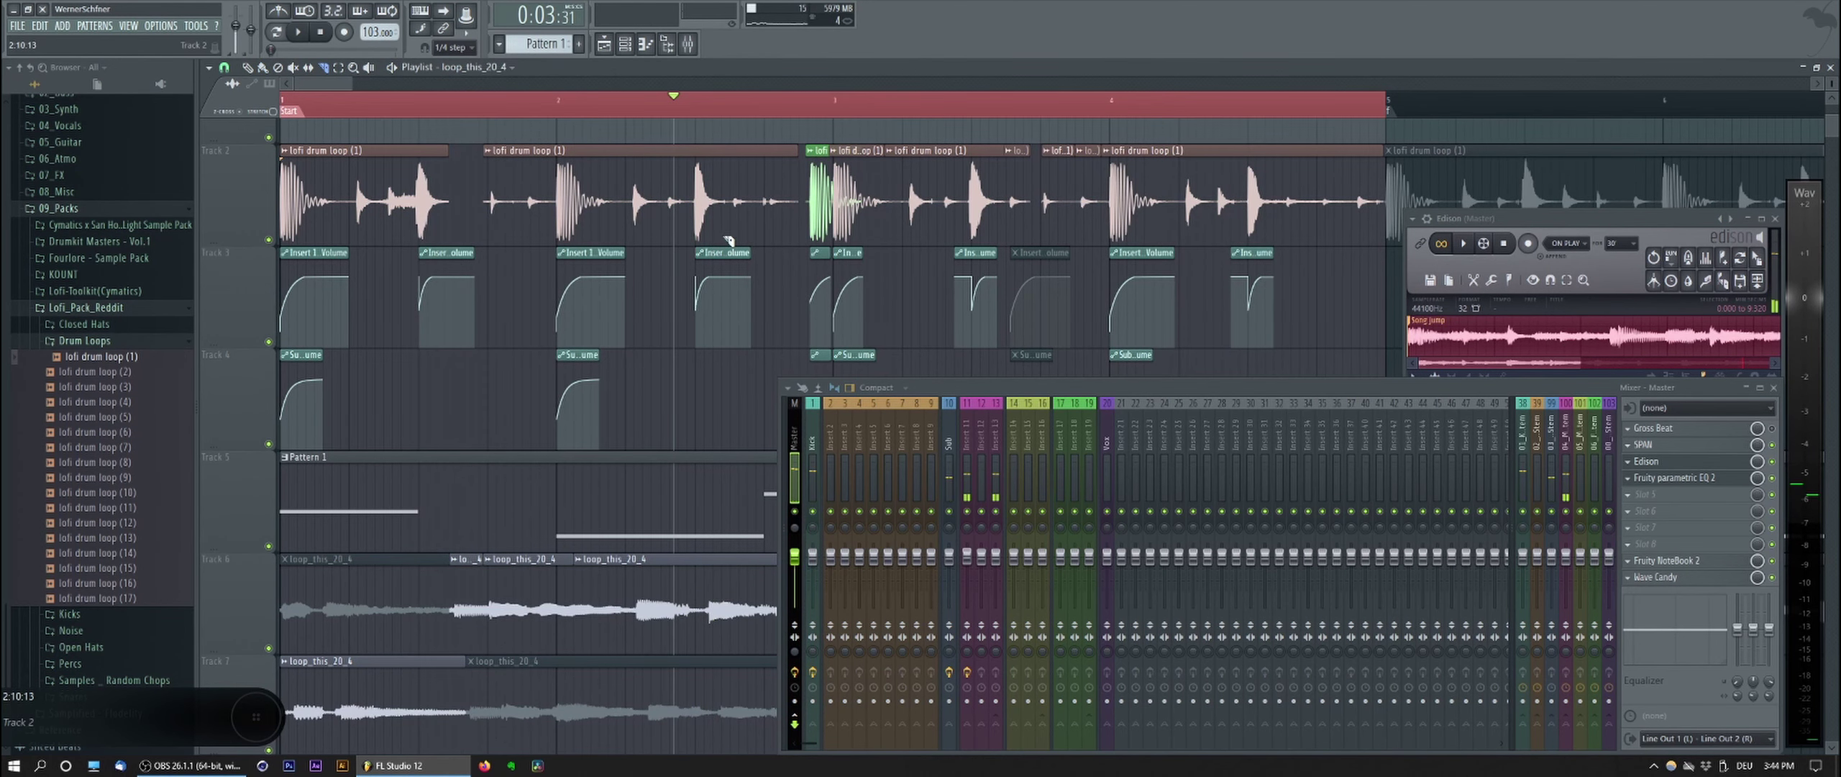
Step: Slice the snare hit out of the bar 2 drum loop and copy it to Track 4 directly under the bar 1 snare
scroll(358, 224, "up", 3)
left_click(689, 218)
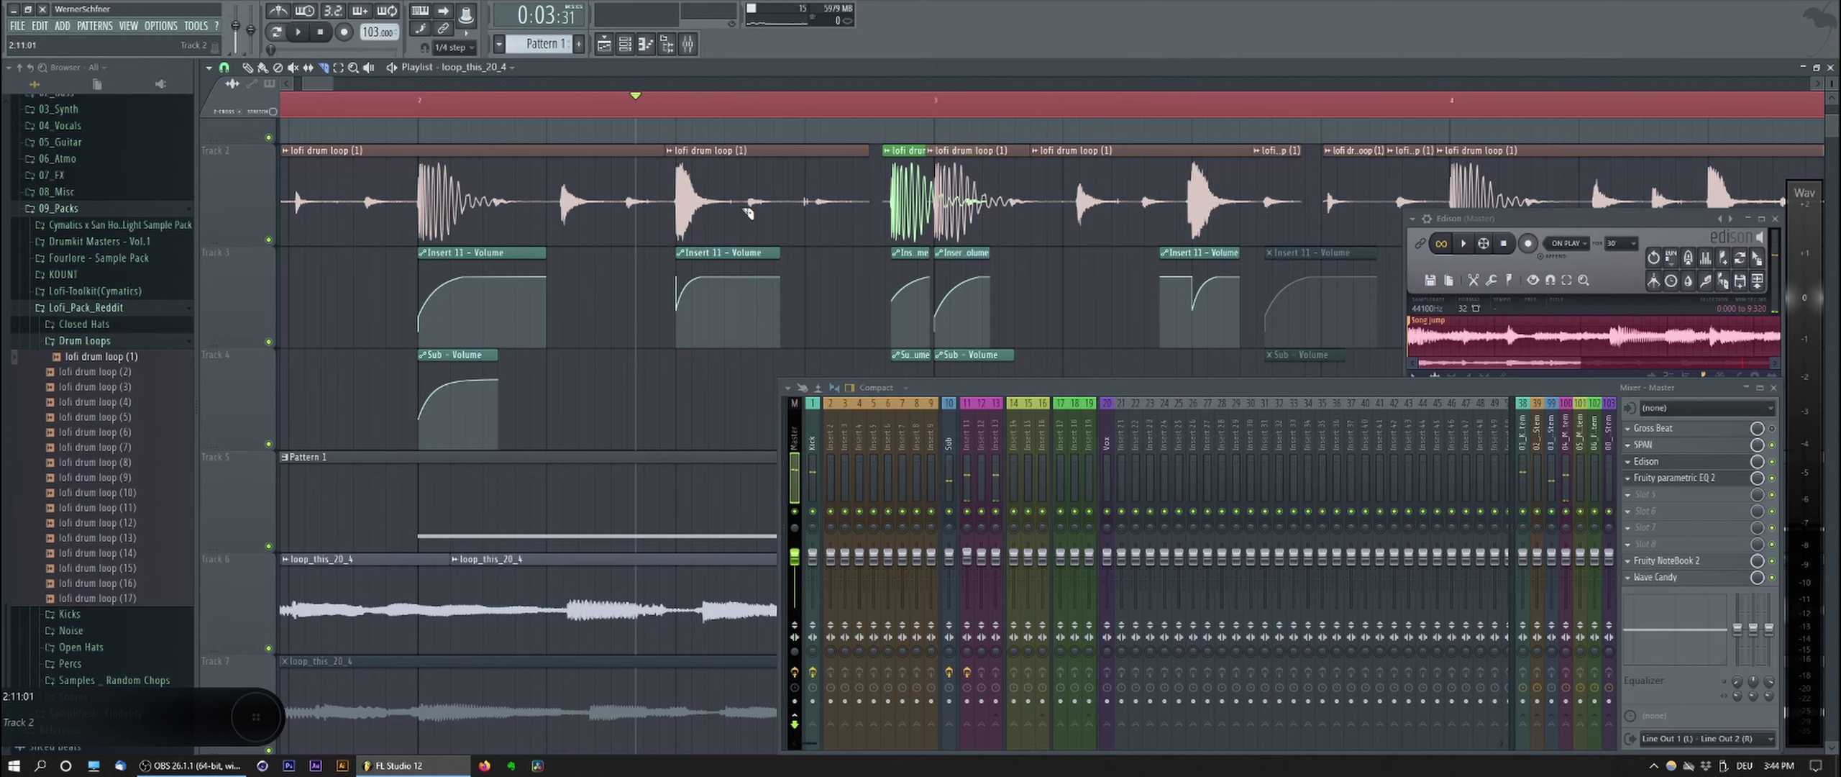
scroll(720, 196, "down", 3)
left_click_drag(660, 184, 442, 410)
scroll(420, 388, "up", 3)
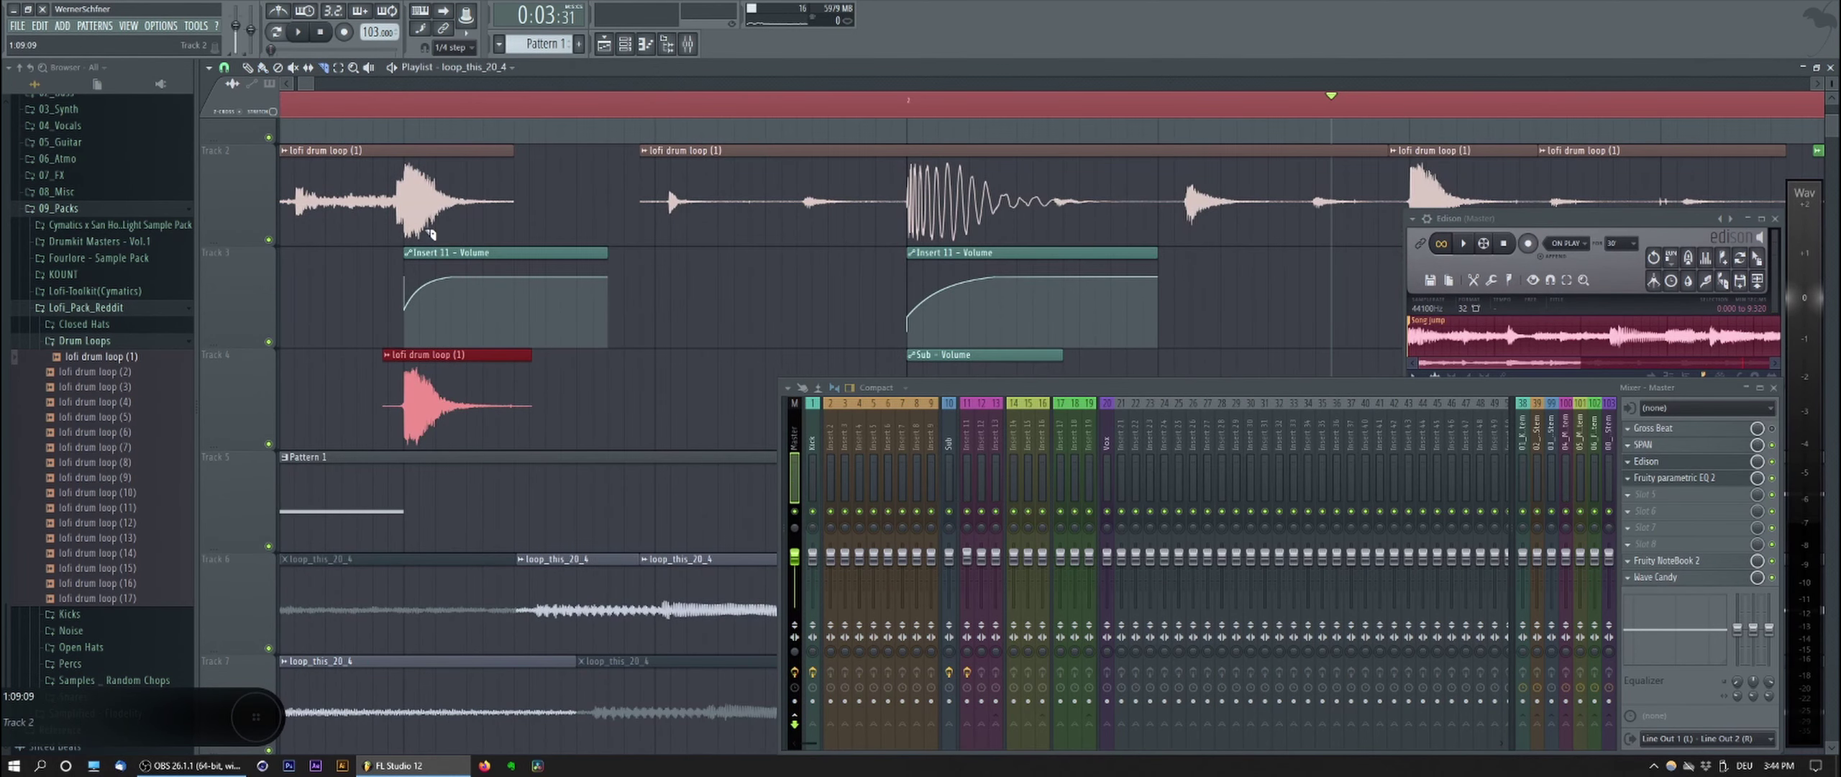
Step: Slice the bar 1 drum loop clip just before its snare hit and mute the cut-off snare slice
left_click(398, 220)
key("t")
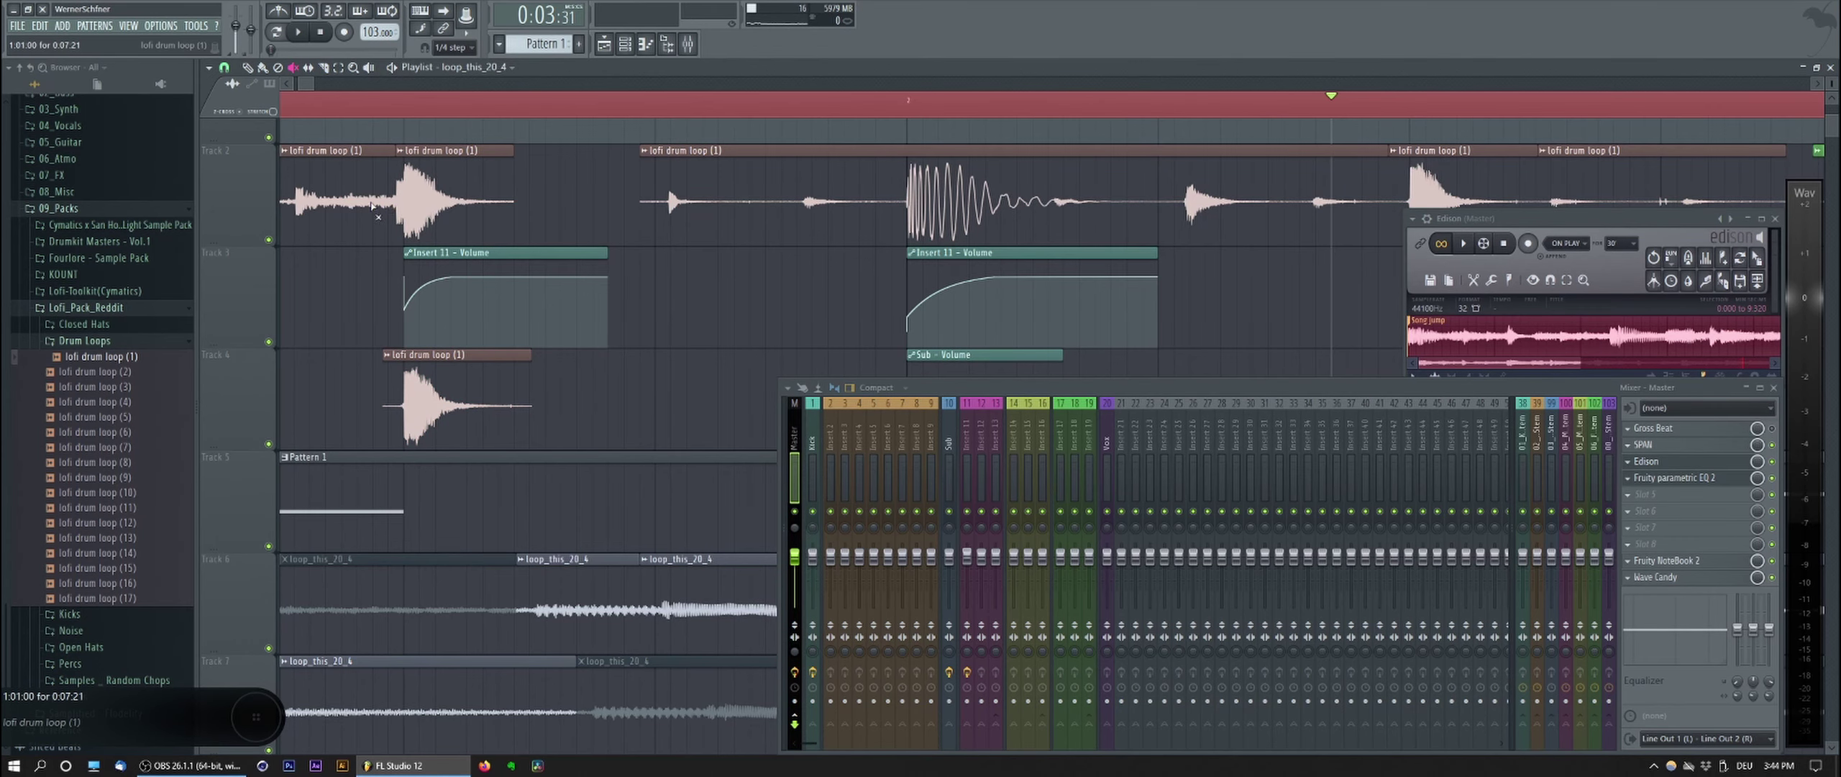
left_click_drag(371, 208, 580, 213)
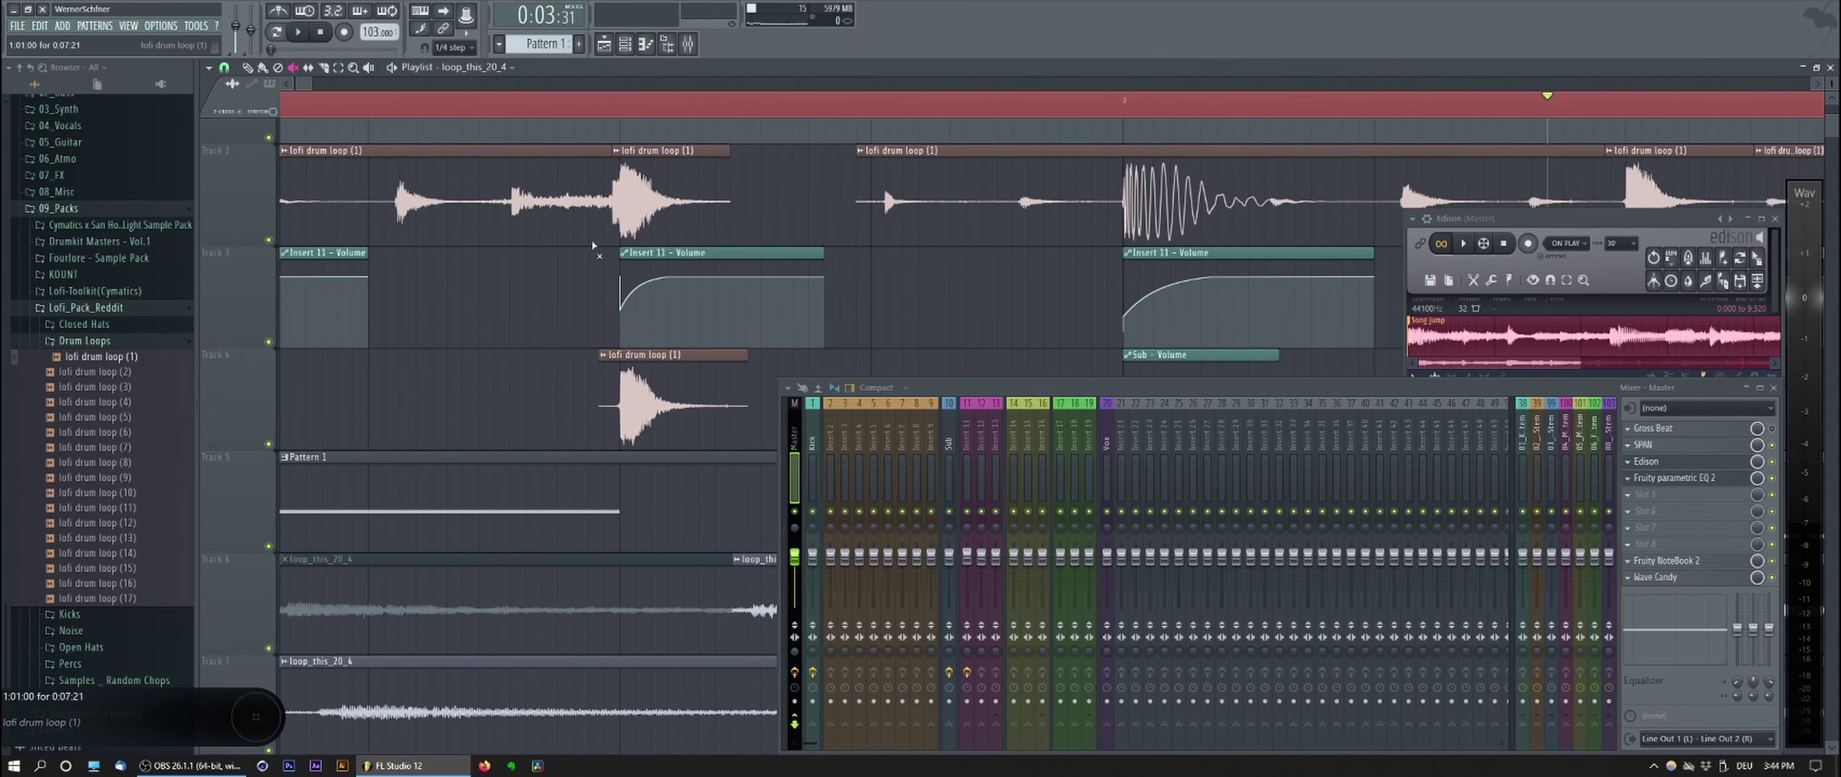
left_click(617, 232)
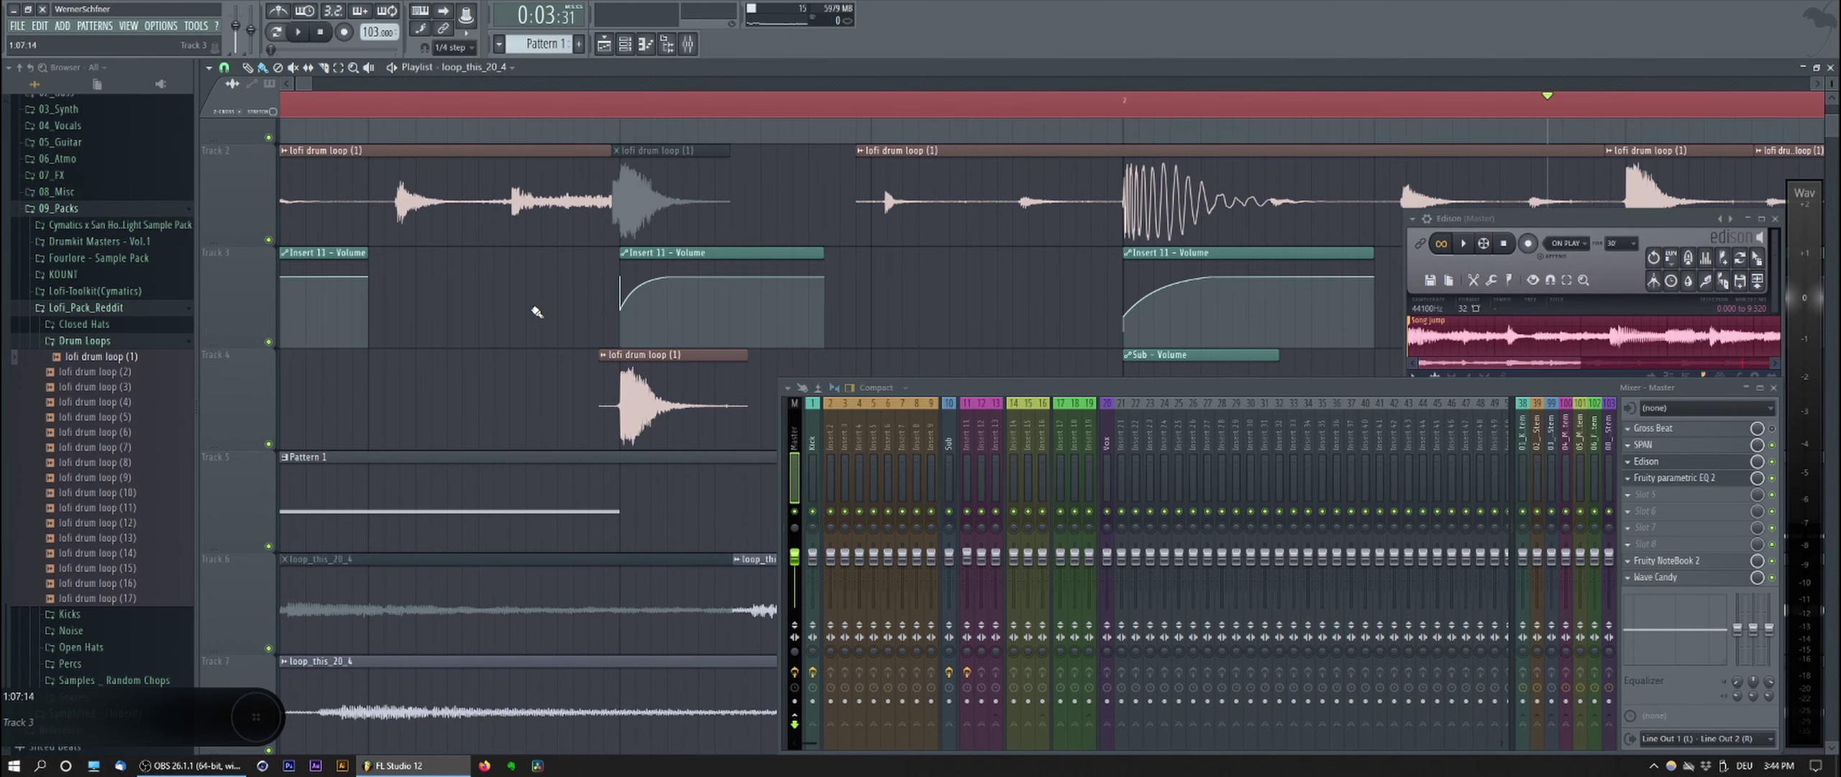
Step: Audition bar 1 from about 1:04:18 with the copied snare on Track 4 replacing the muted one
scroll(536, 311, "down", 3)
left_click(419, 107)
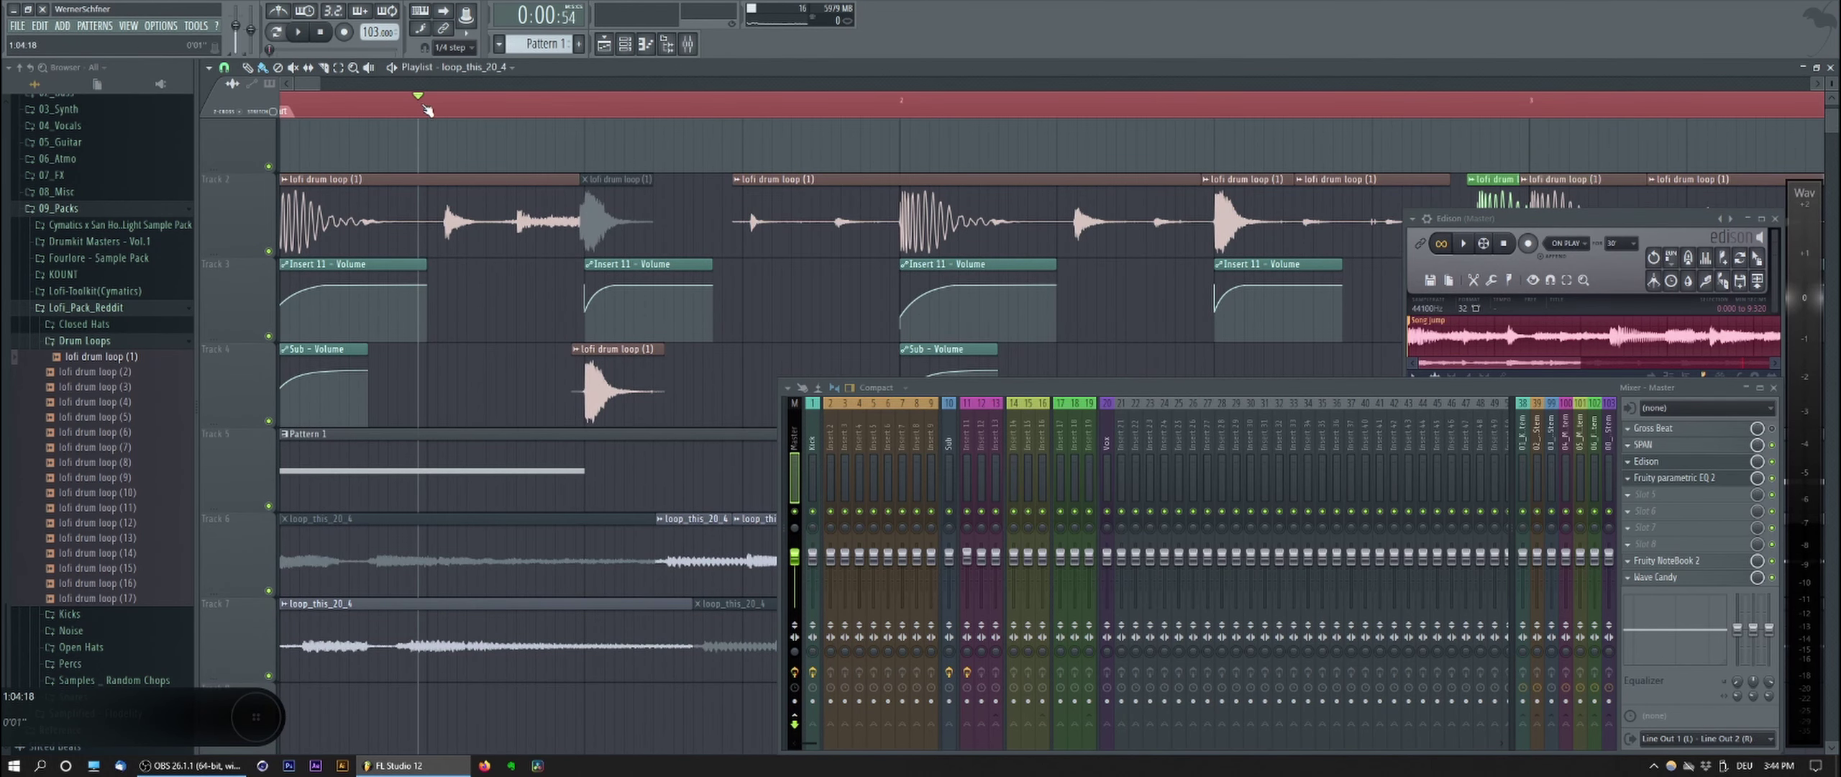
key("space")
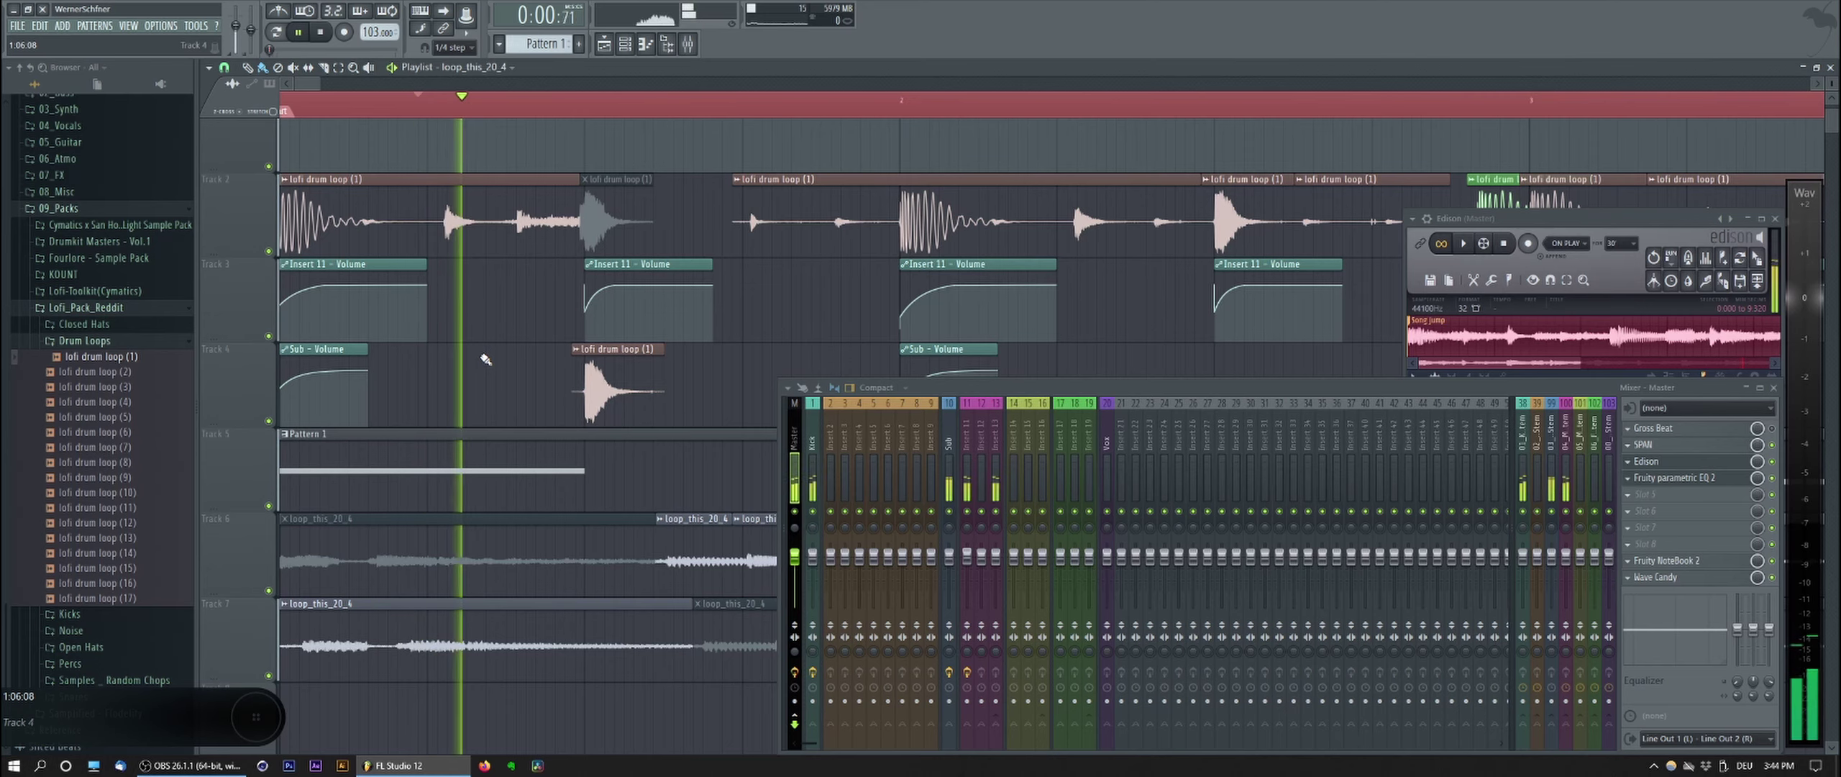
key("space")
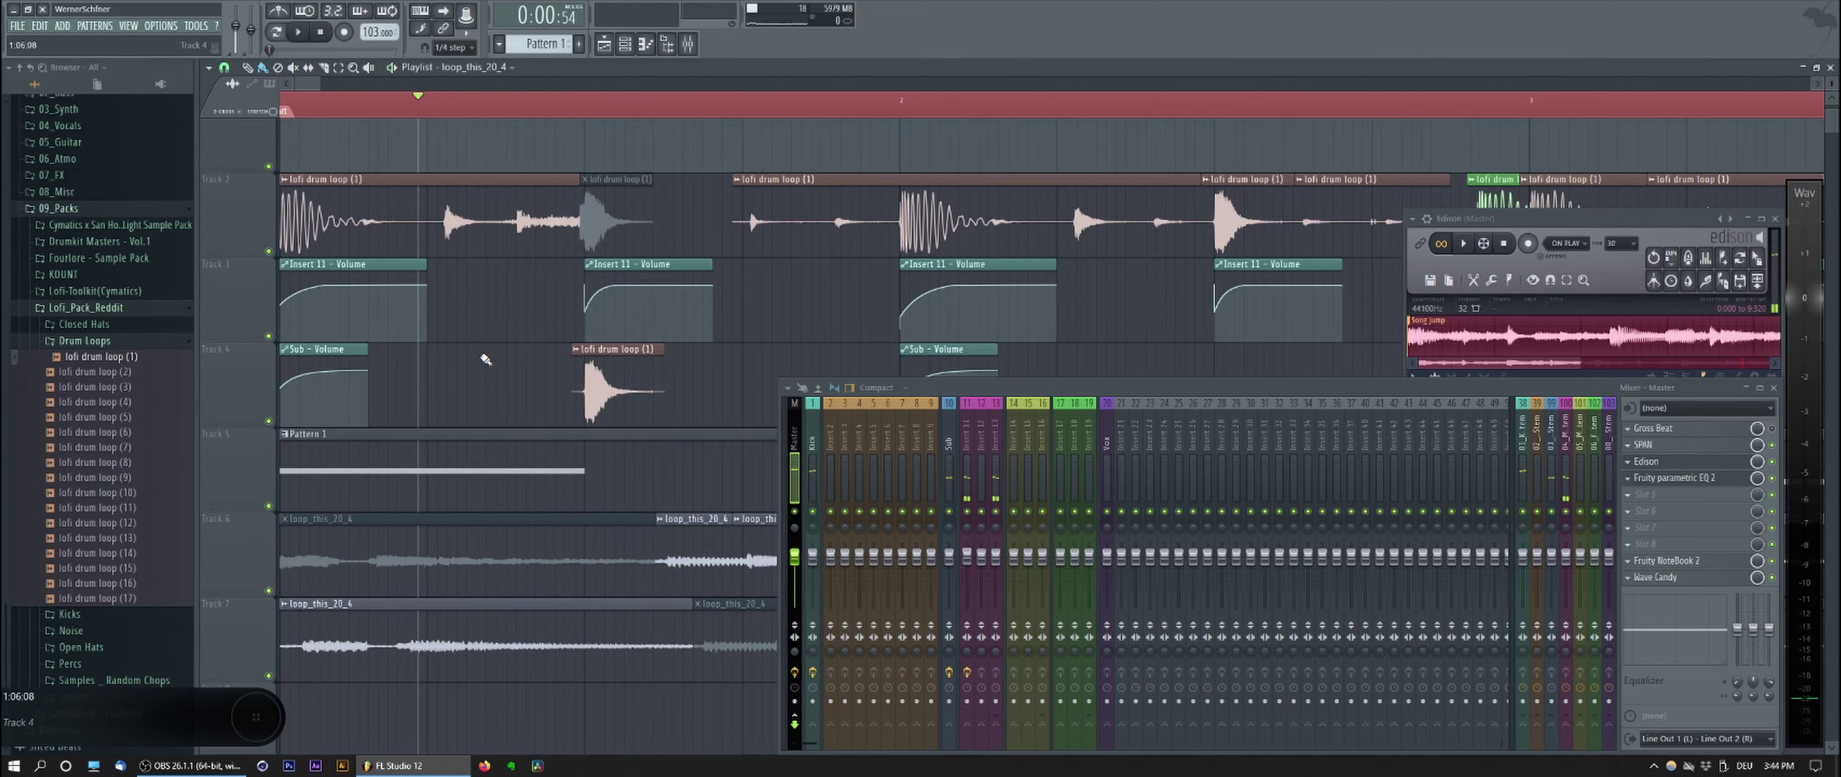
key("space")
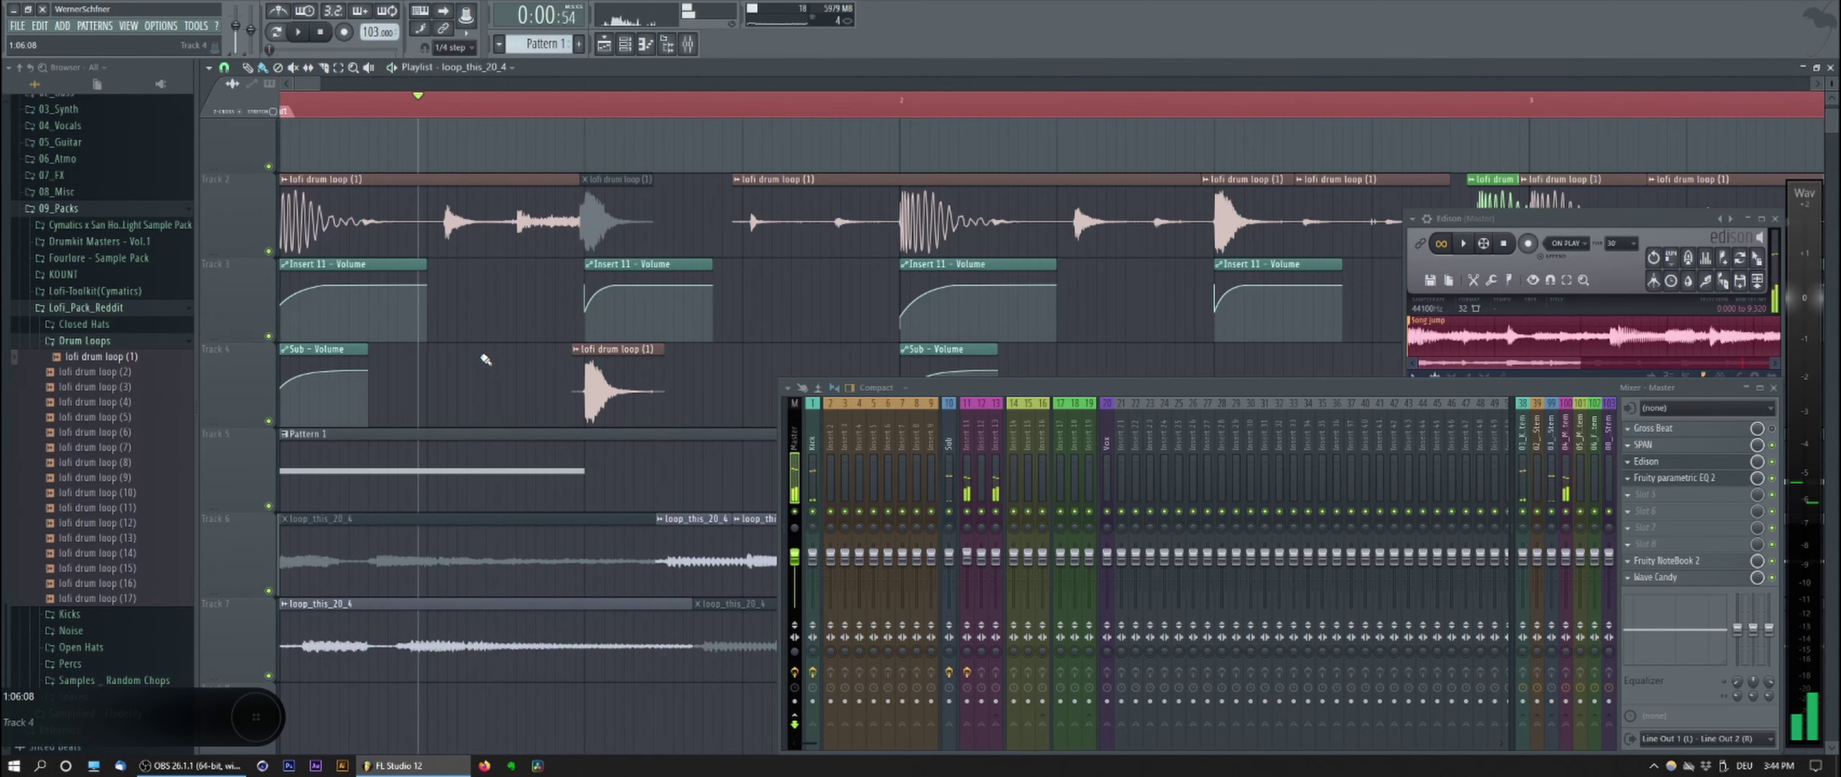
key("space")
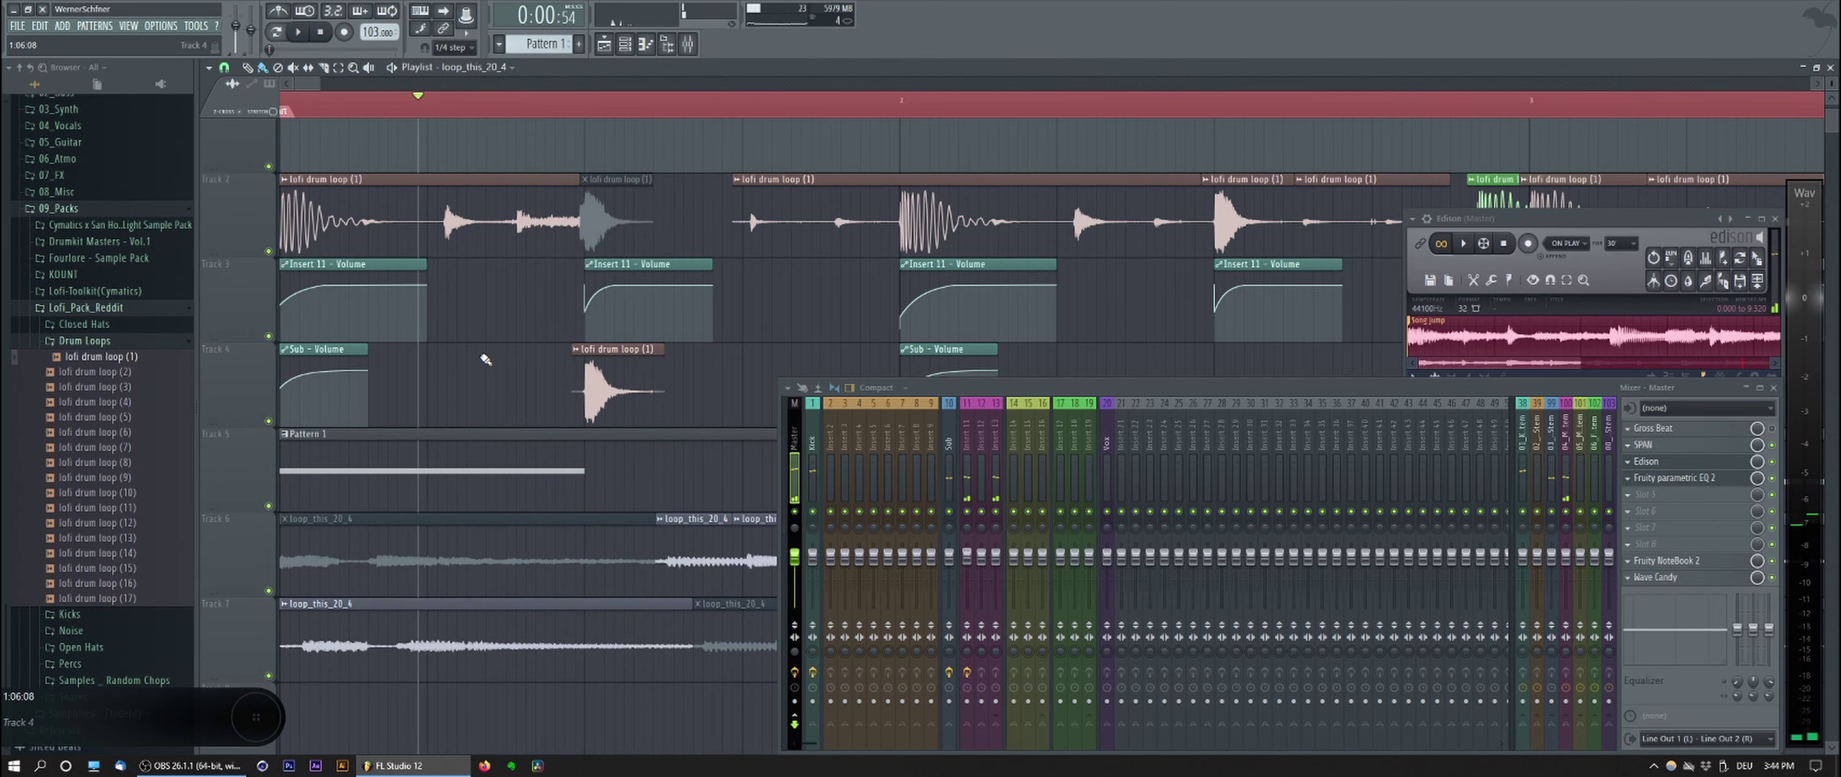
Step: Make the copied snare clip on Track 4 unique, recolor it pink, and close its channel settings
scroll(560, 384, "down", 1)
scroll(535, 345, "down", 2, "ctrl")
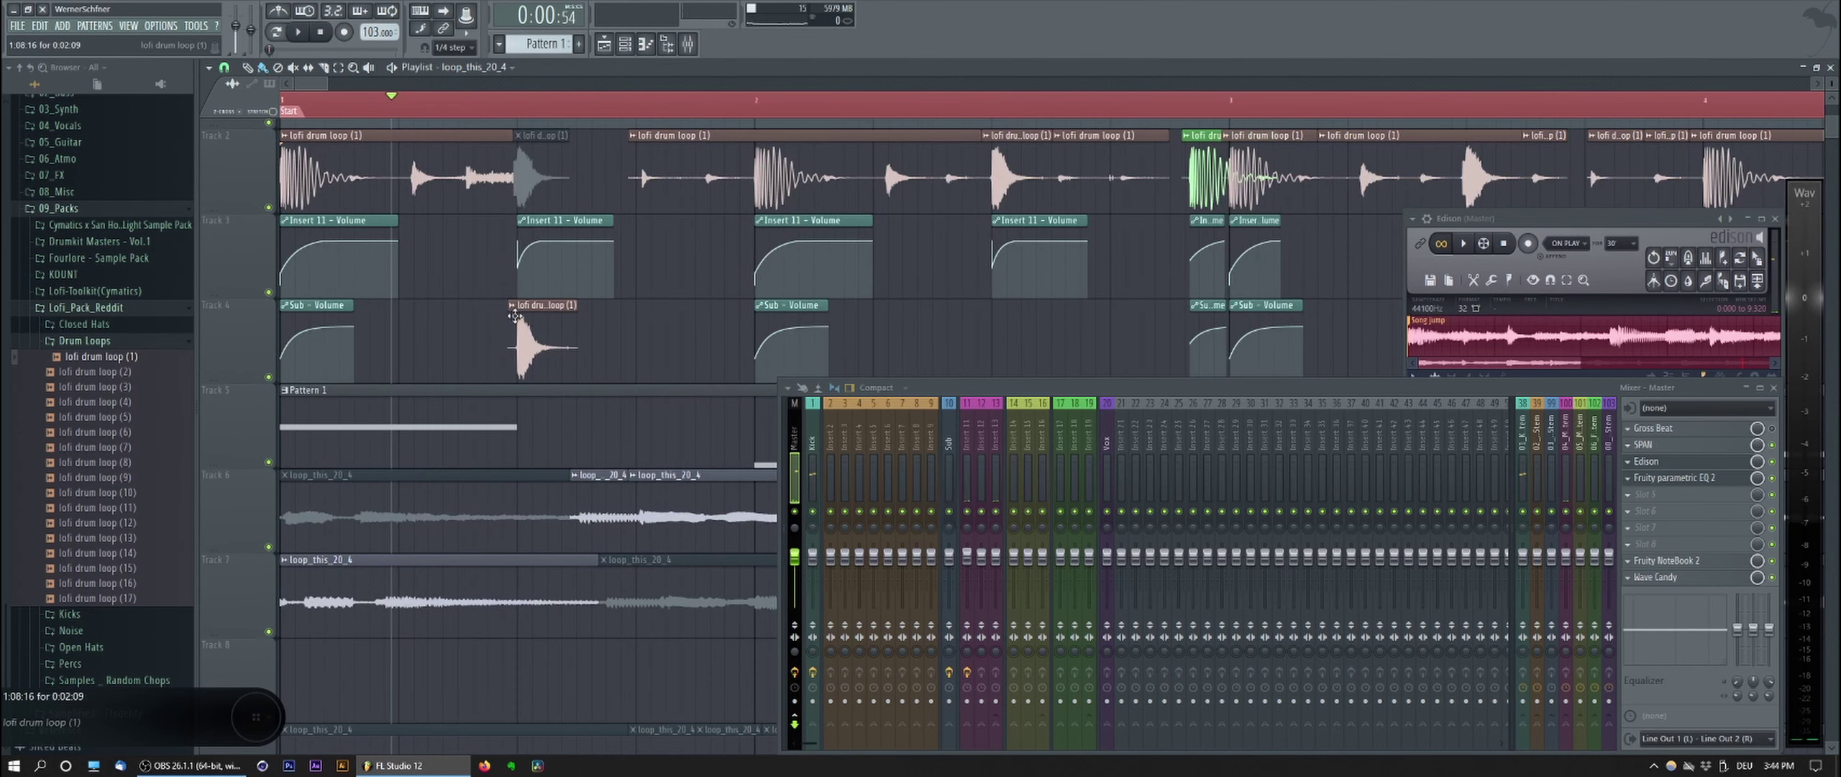
right_click(514, 314)
left_click(545, 414)
key("F2")
left_click(655, 253)
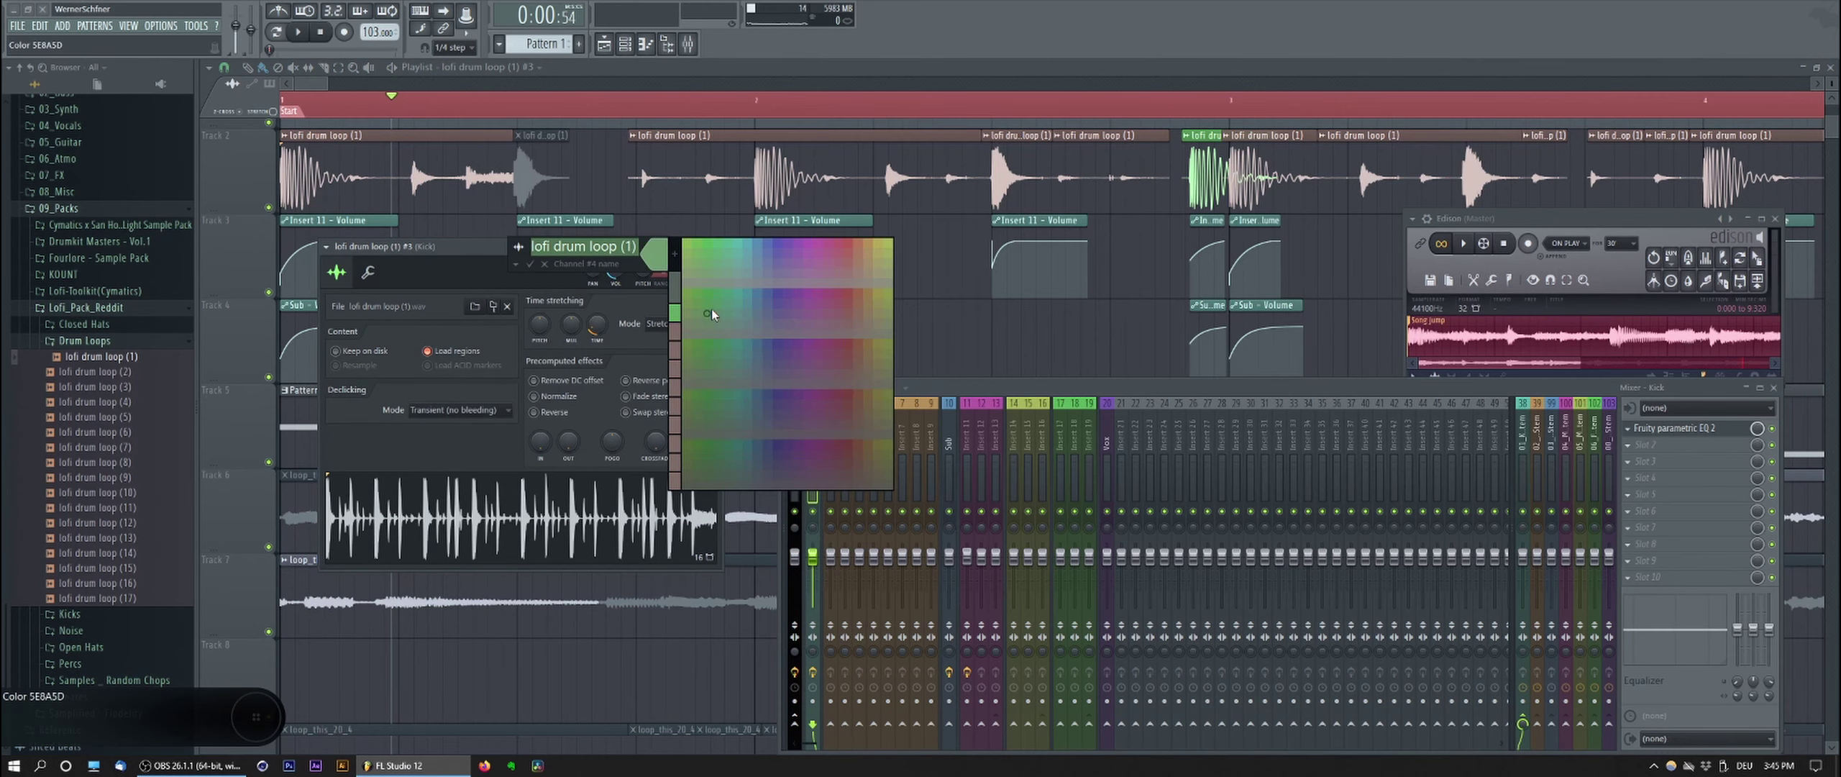
left_click(813, 305)
key("Return")
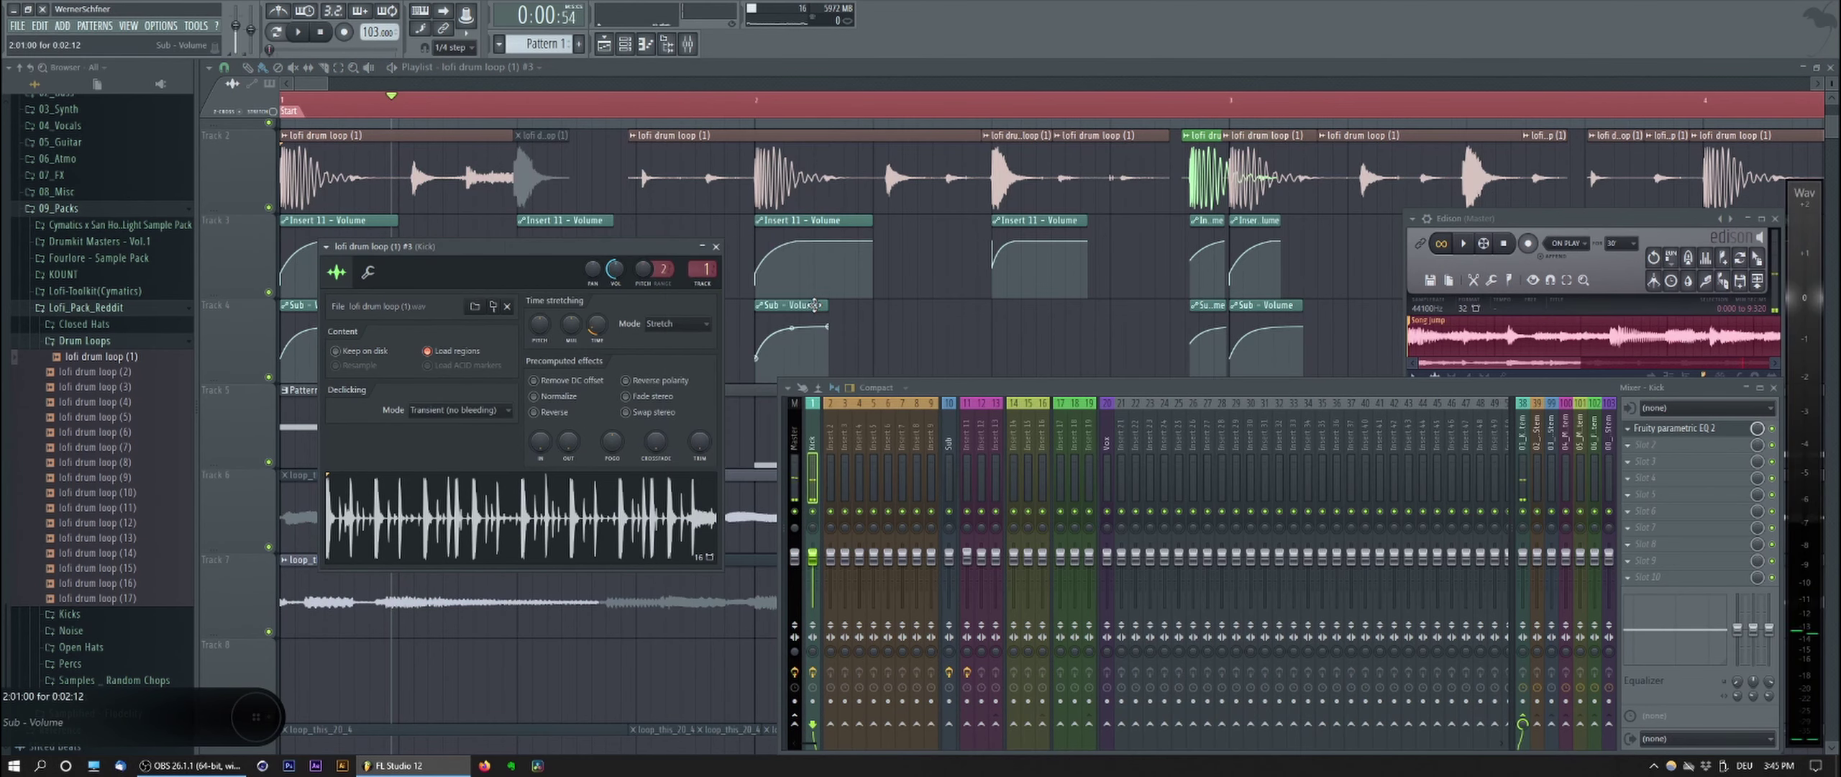
right_click(954, 365)
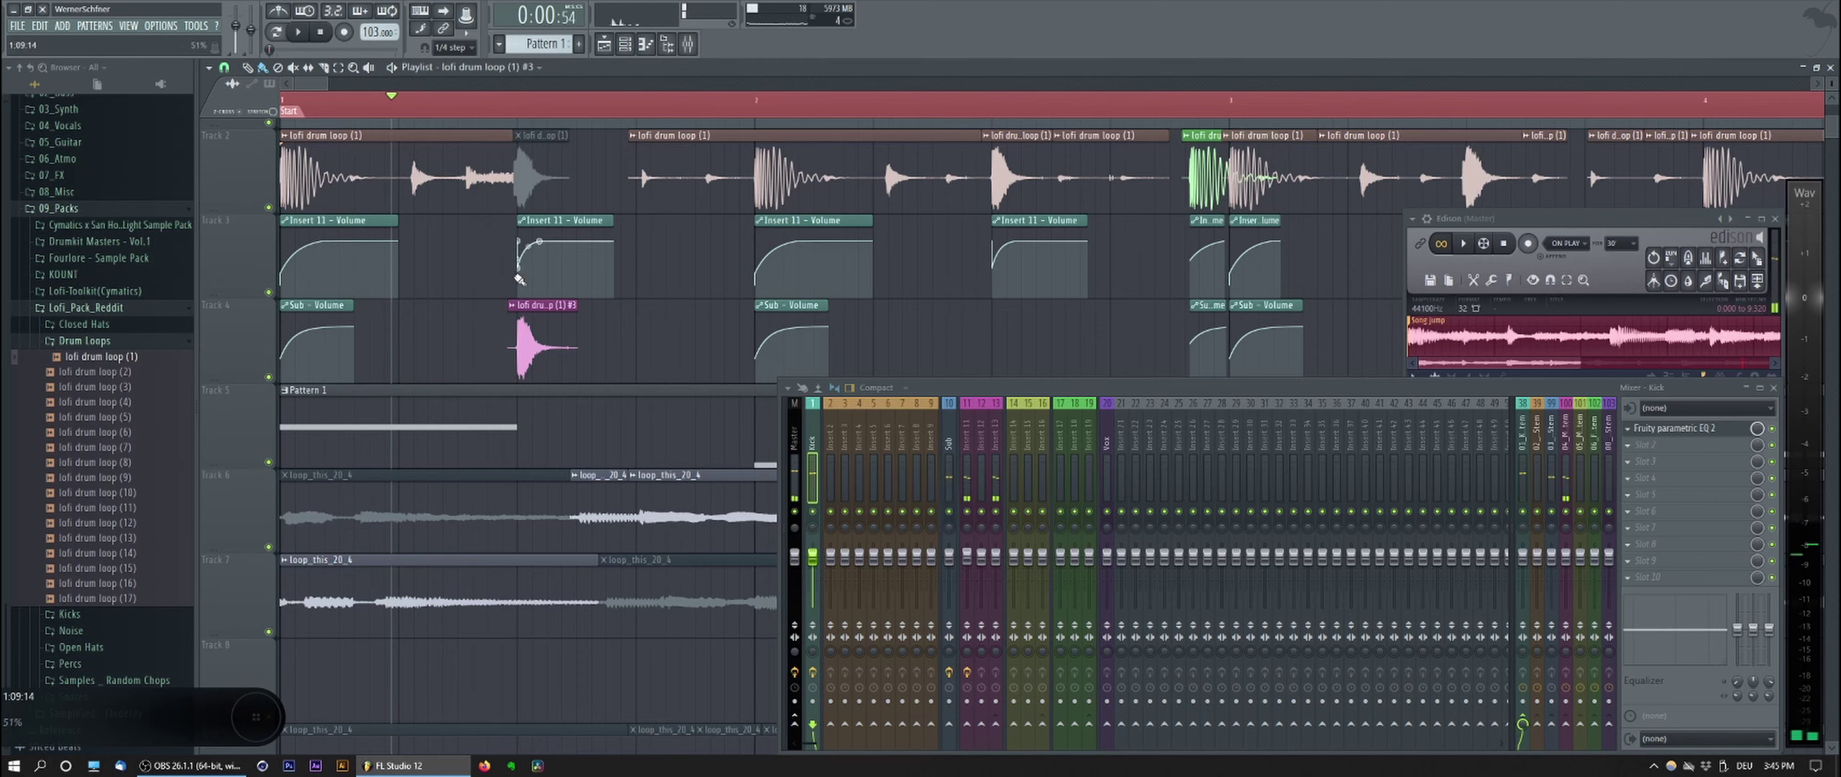
Step: Move the pink snare clip up into Track 2's bar 1 gap and replace the bar 2 and bar 3 snare hits with copies of it
left_click(534, 344)
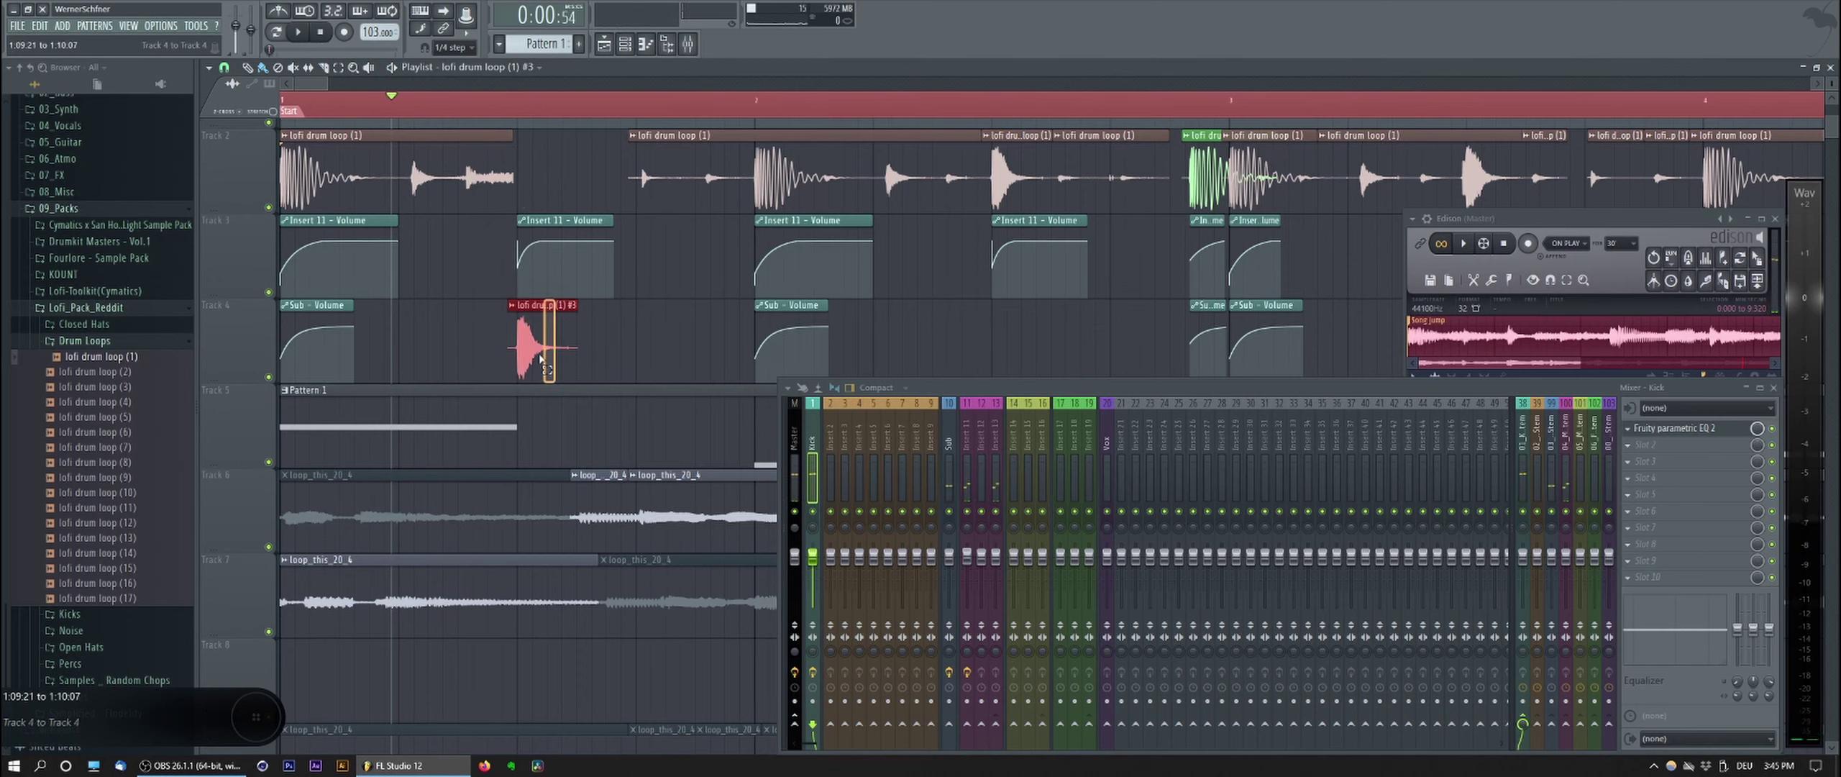
left_click_drag(534, 343, 973, 178)
key("c")
left_click(950, 191)
key("b")
right_click(991, 189)
Step: Slice the bar 4 snare hit out of the Track 2 drum loop and place a copy of the pink snare clip at 4:08:16
left_click_drag(1398, 198, 1050, 202)
key("c")
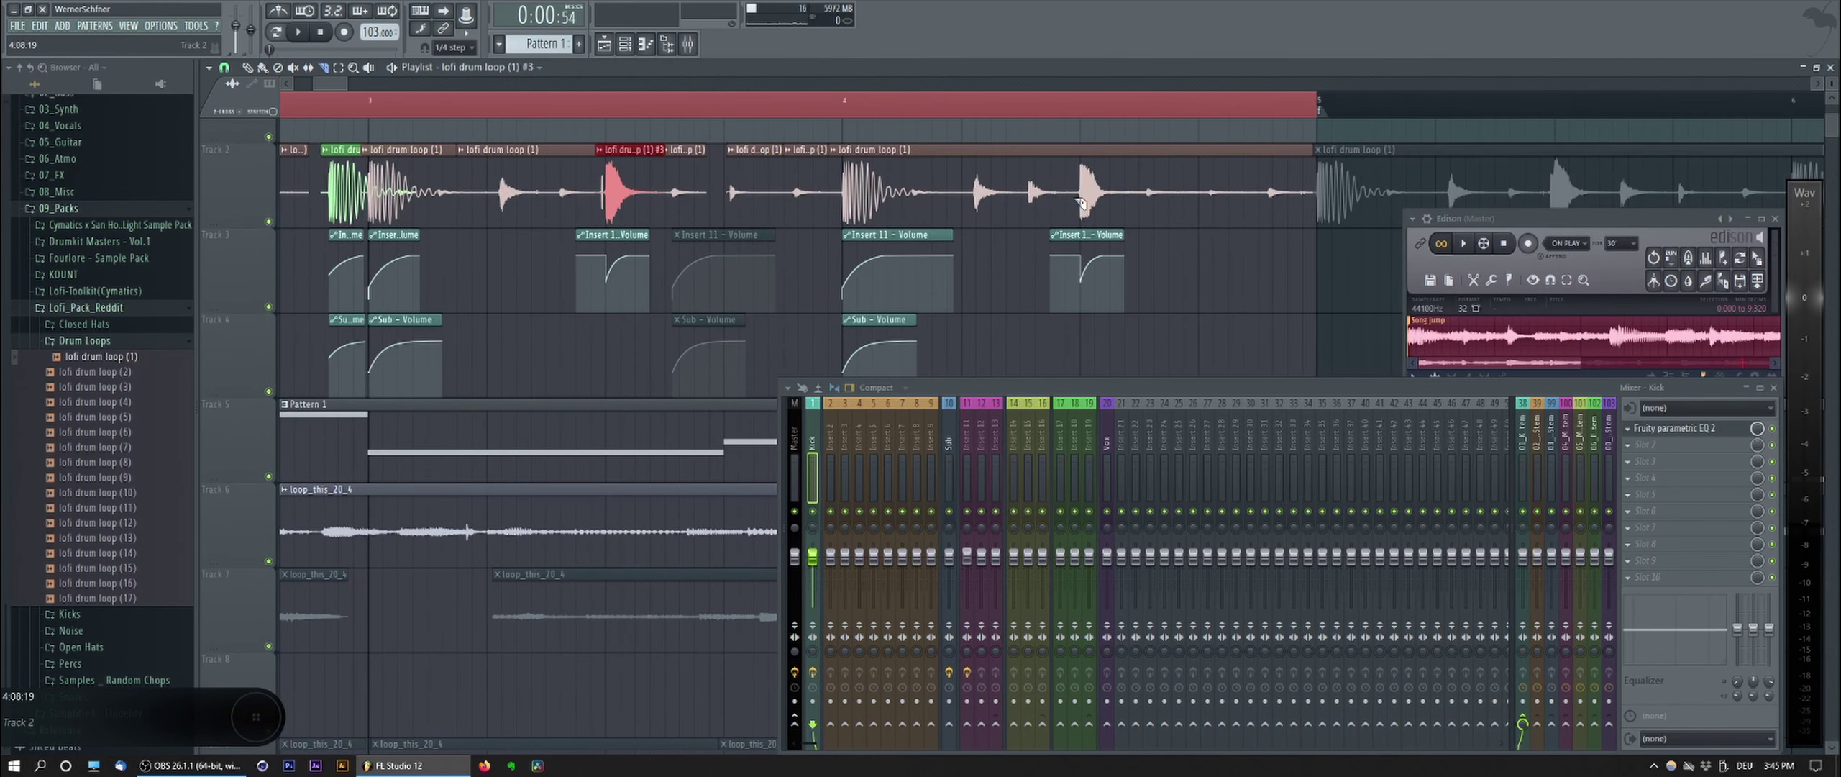
left_click(1080, 198)
right_click(1113, 201)
key("b")
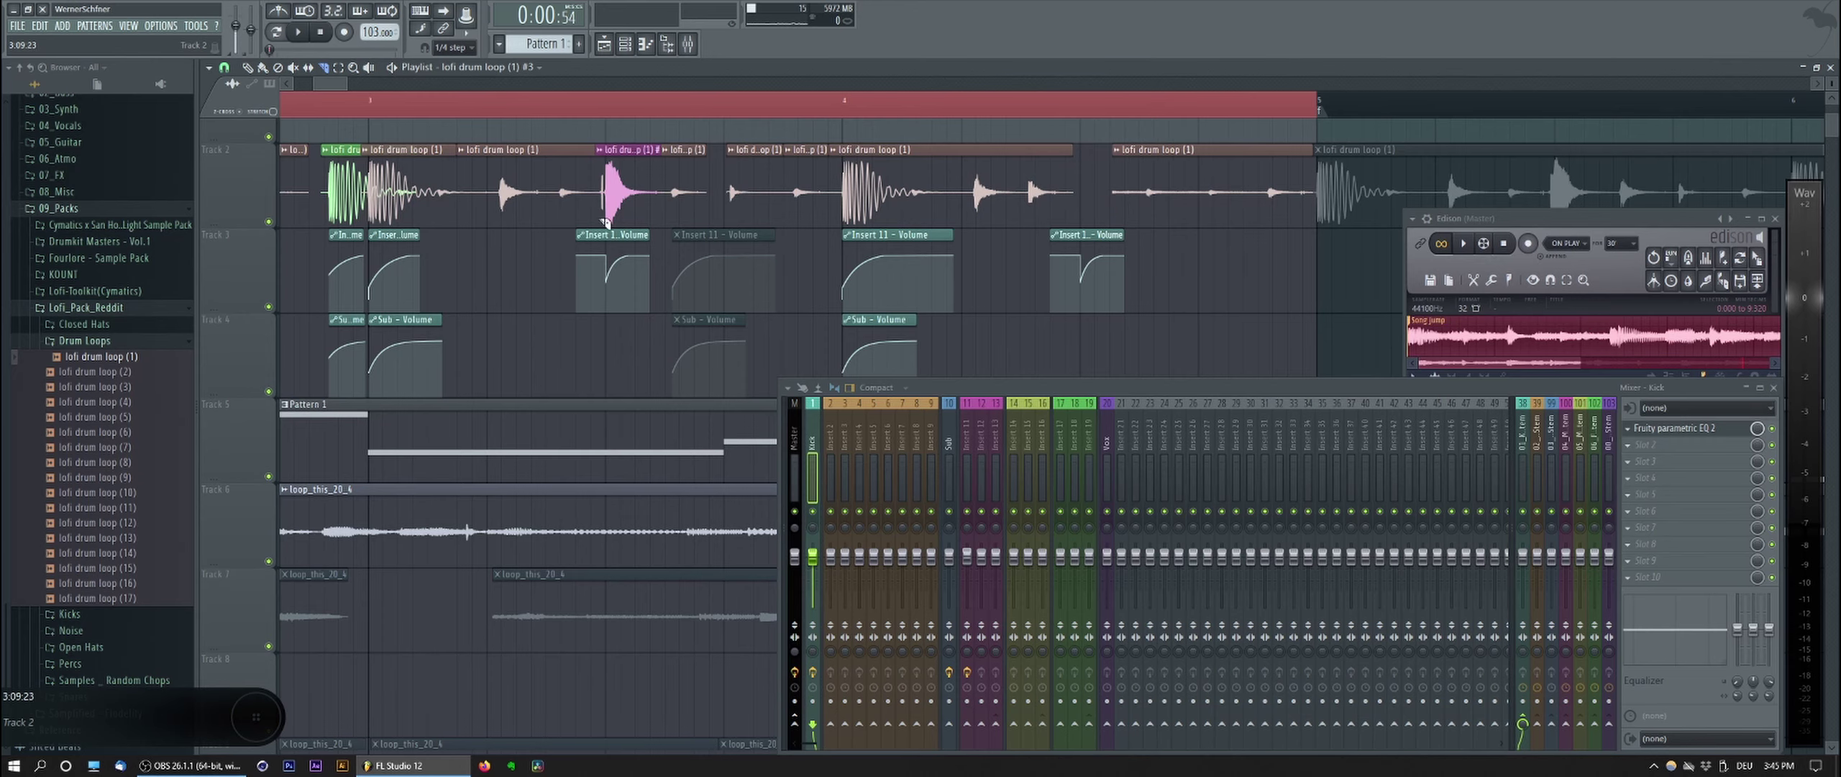
left_click_drag(640, 190, 1118, 191)
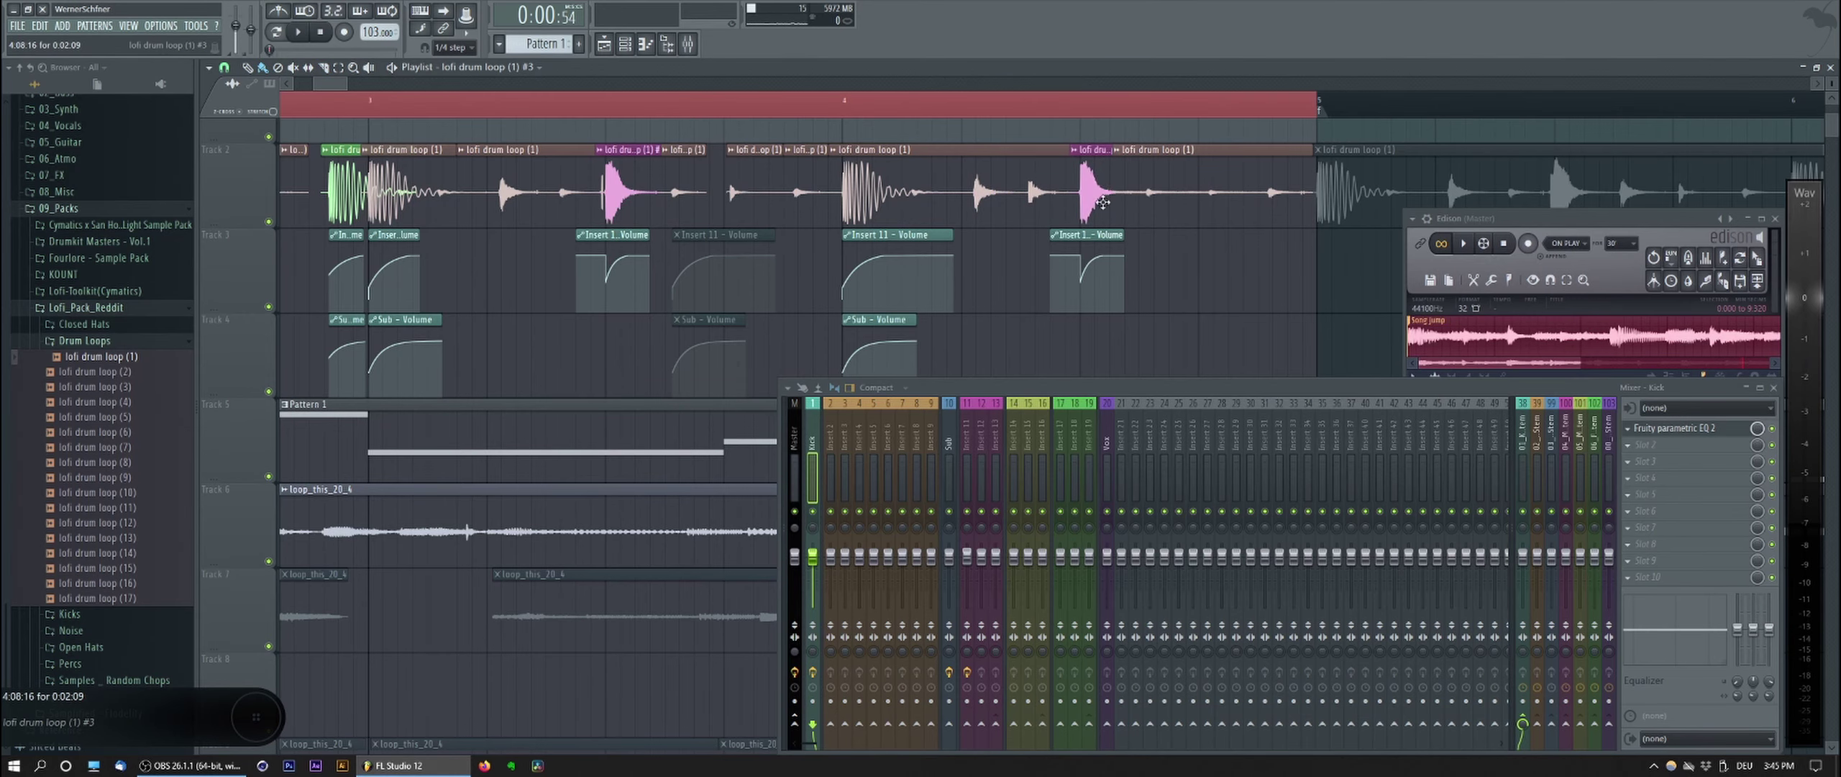
Step: Play the four-bar loop from the start to check the pink snare clips that replace the original hits on Track 2
scroll(683, 316, "left", 4)
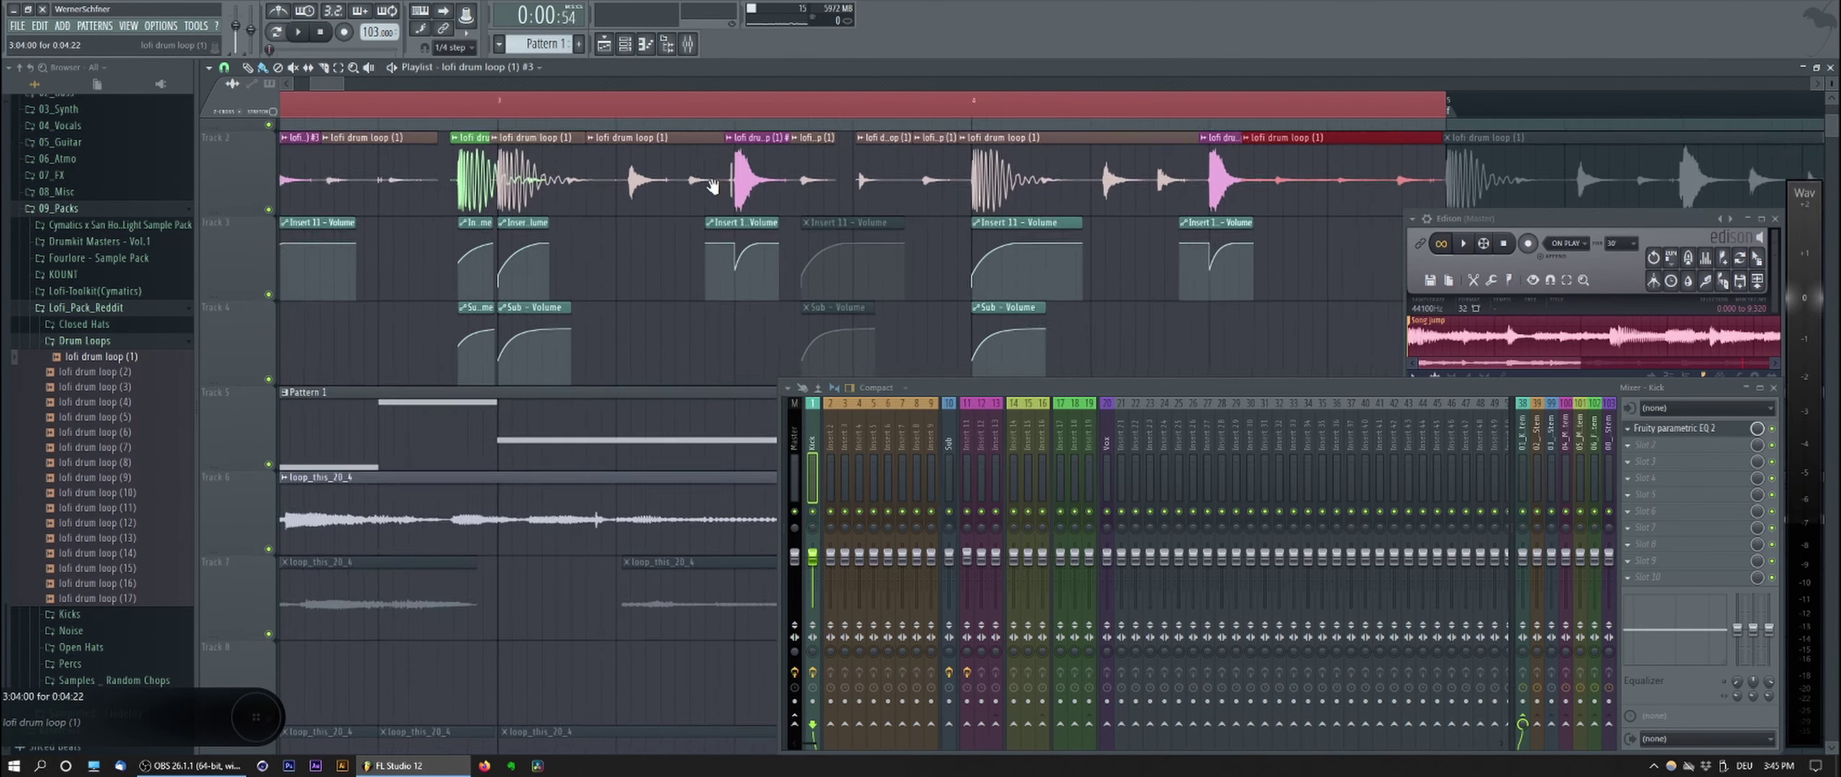
scroll(858, 213, "down", 1)
scroll(858, 213, "down", 4)
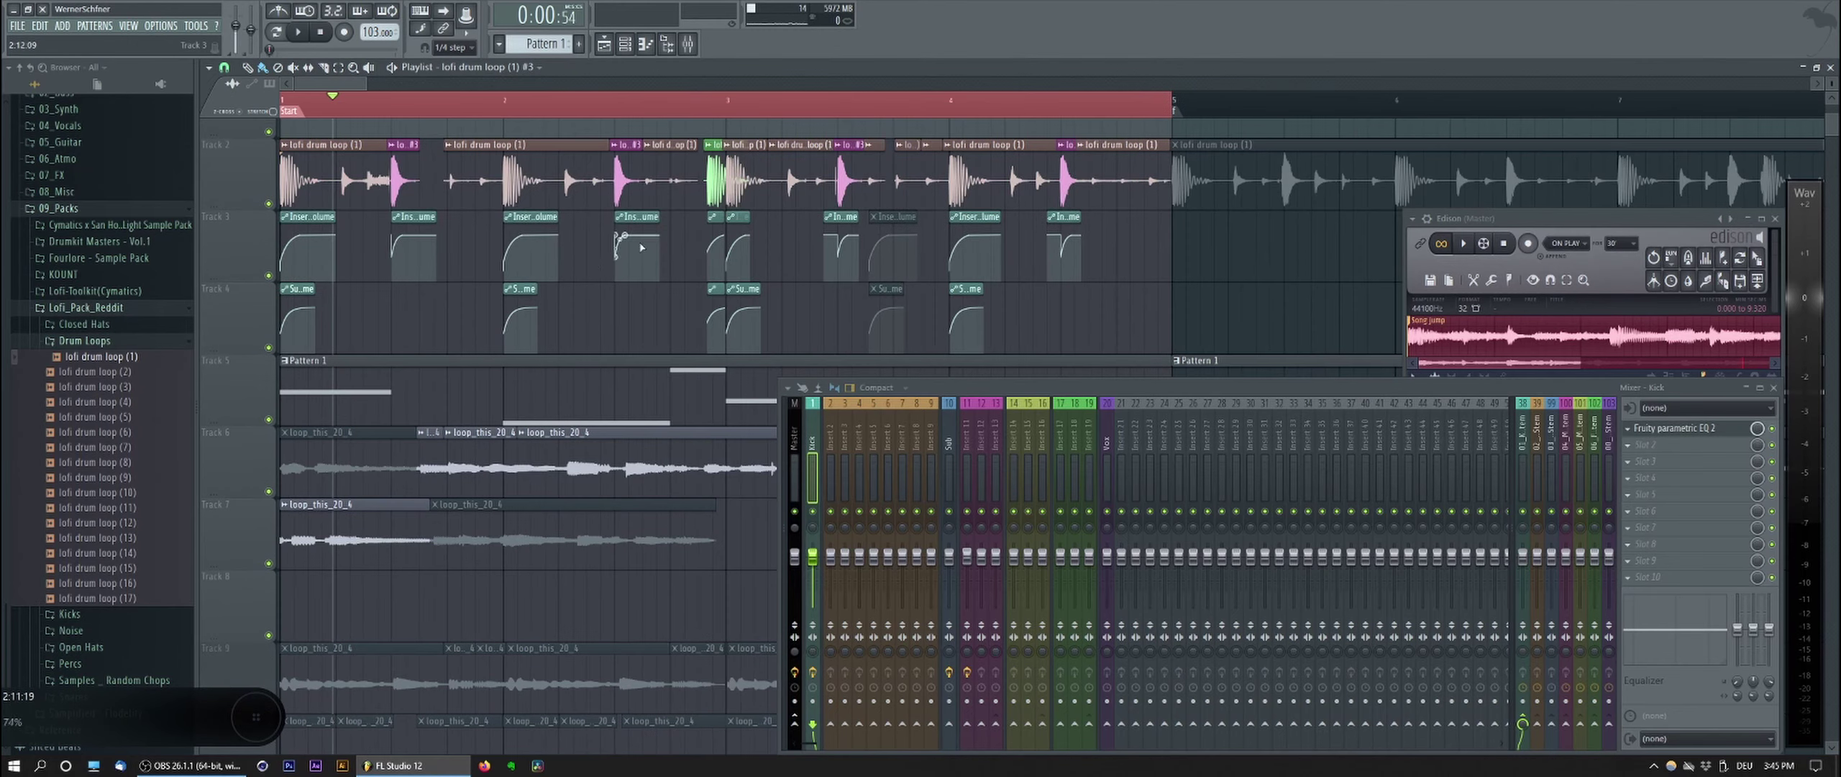
key("space")
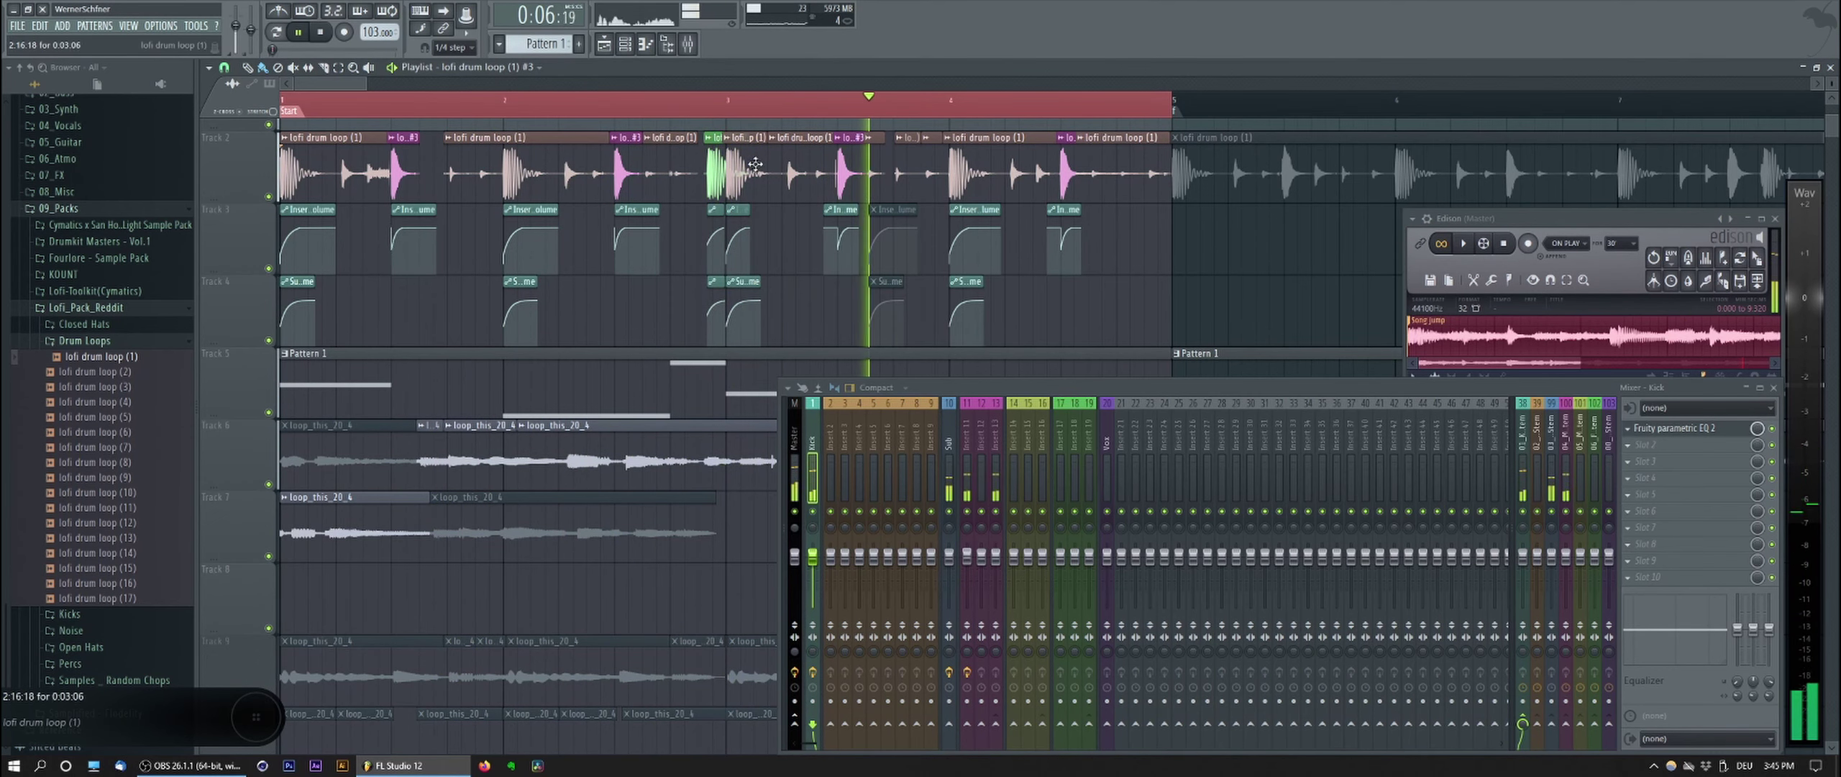
scroll(871, 172, "up", 5)
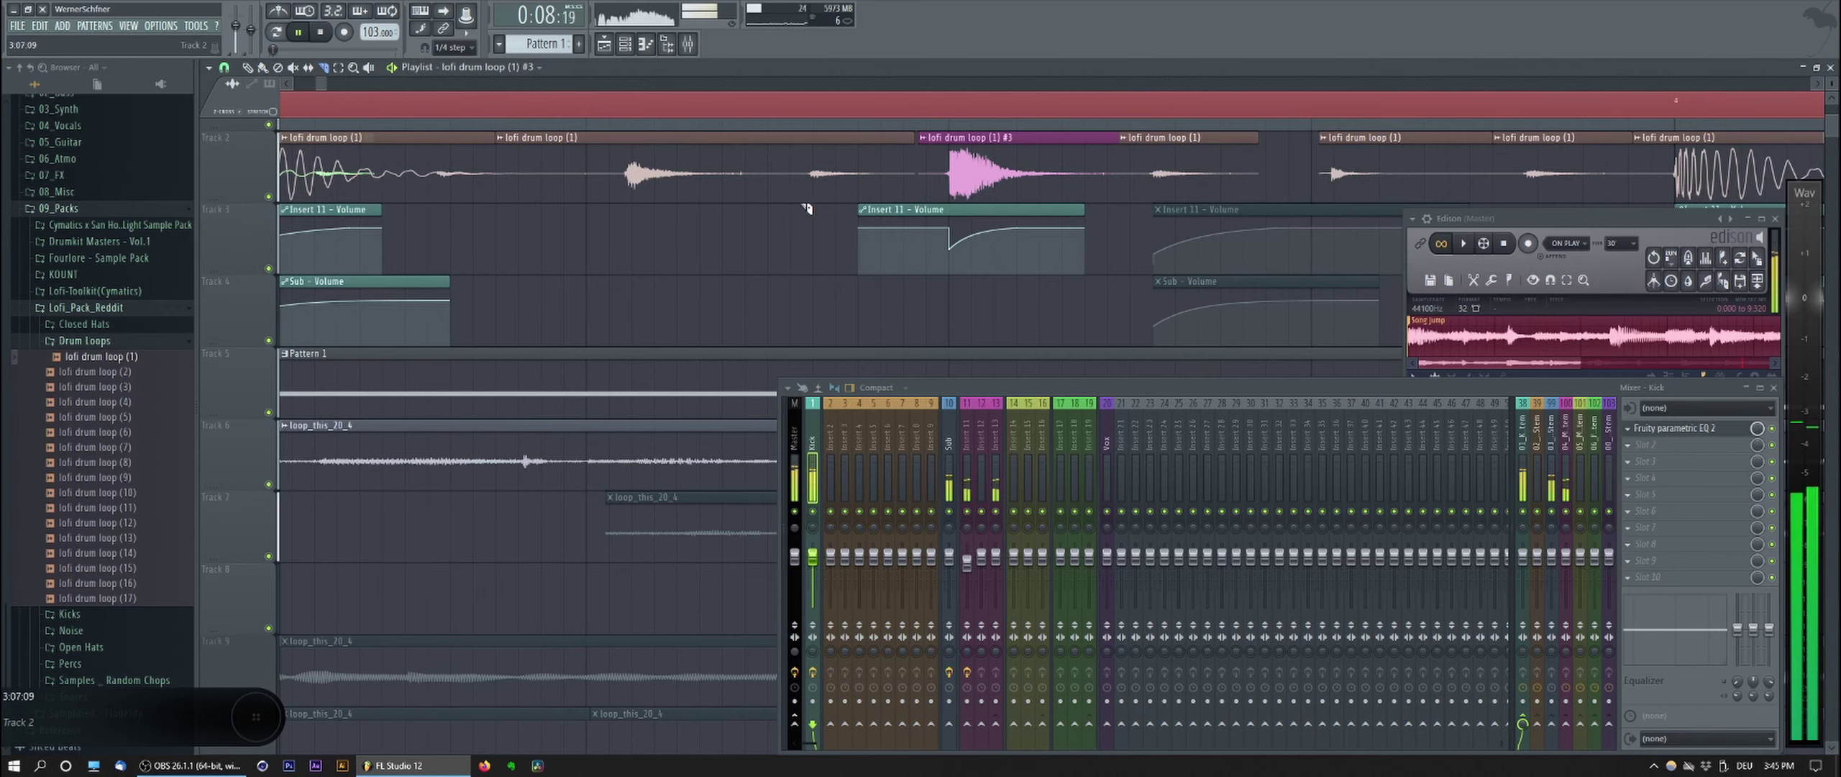
scroll(727, 217, "down", 3)
scroll(728, 218, "down", 5)
key("space")
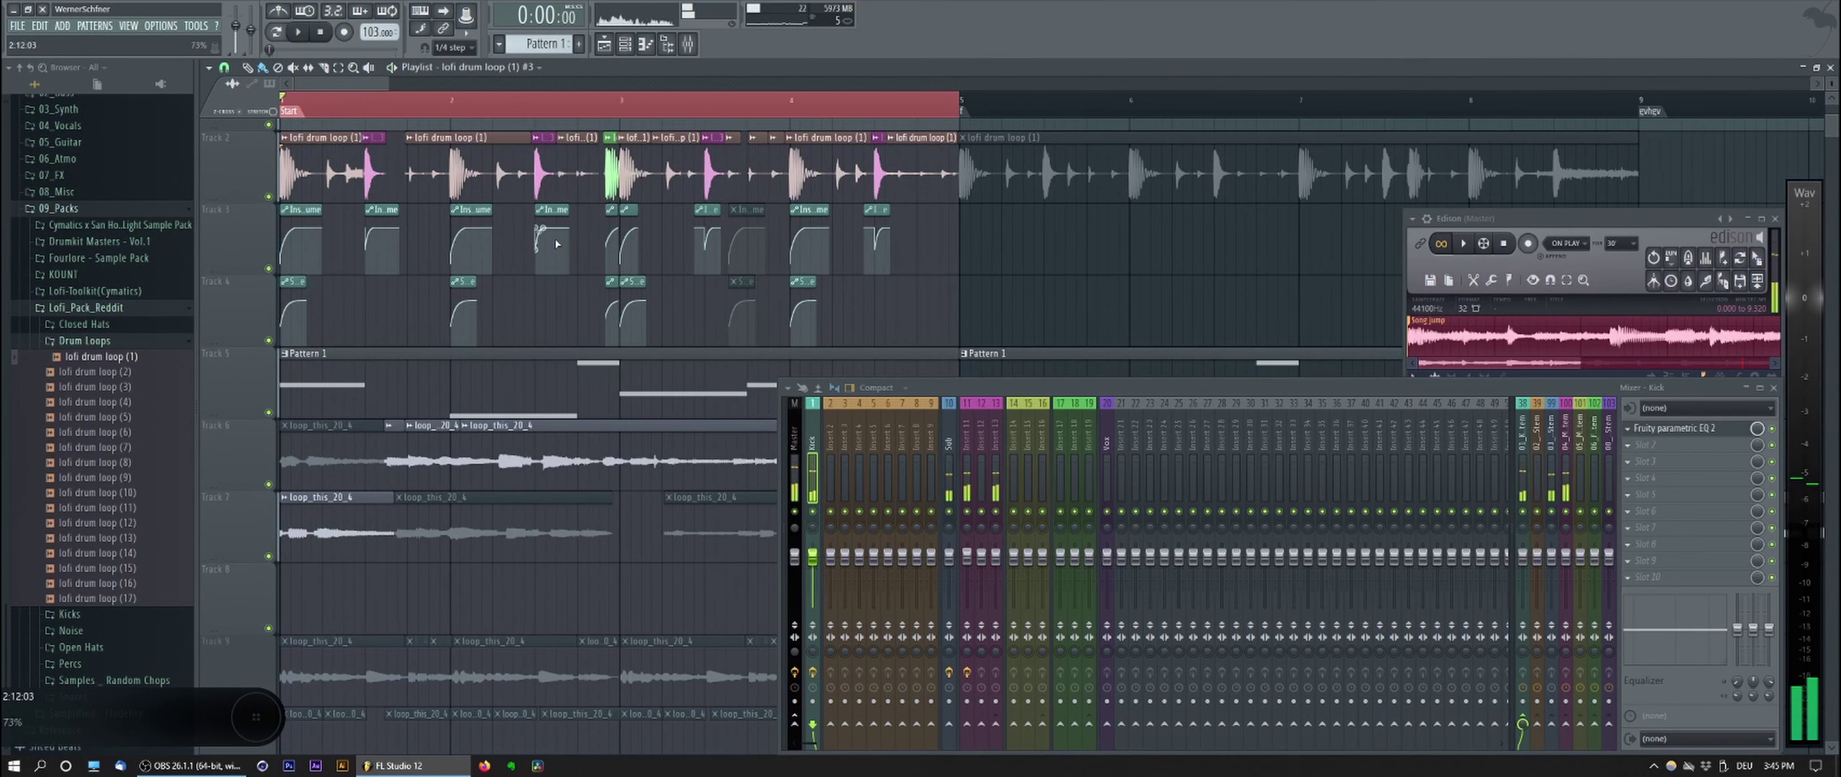
Step: Route the pink snare clip's channel to mixer track 2 and name that mixer track Snare
scroll(660, 241, "down", 1)
scroll(392, 289, "up", 1)
double_click(378, 198)
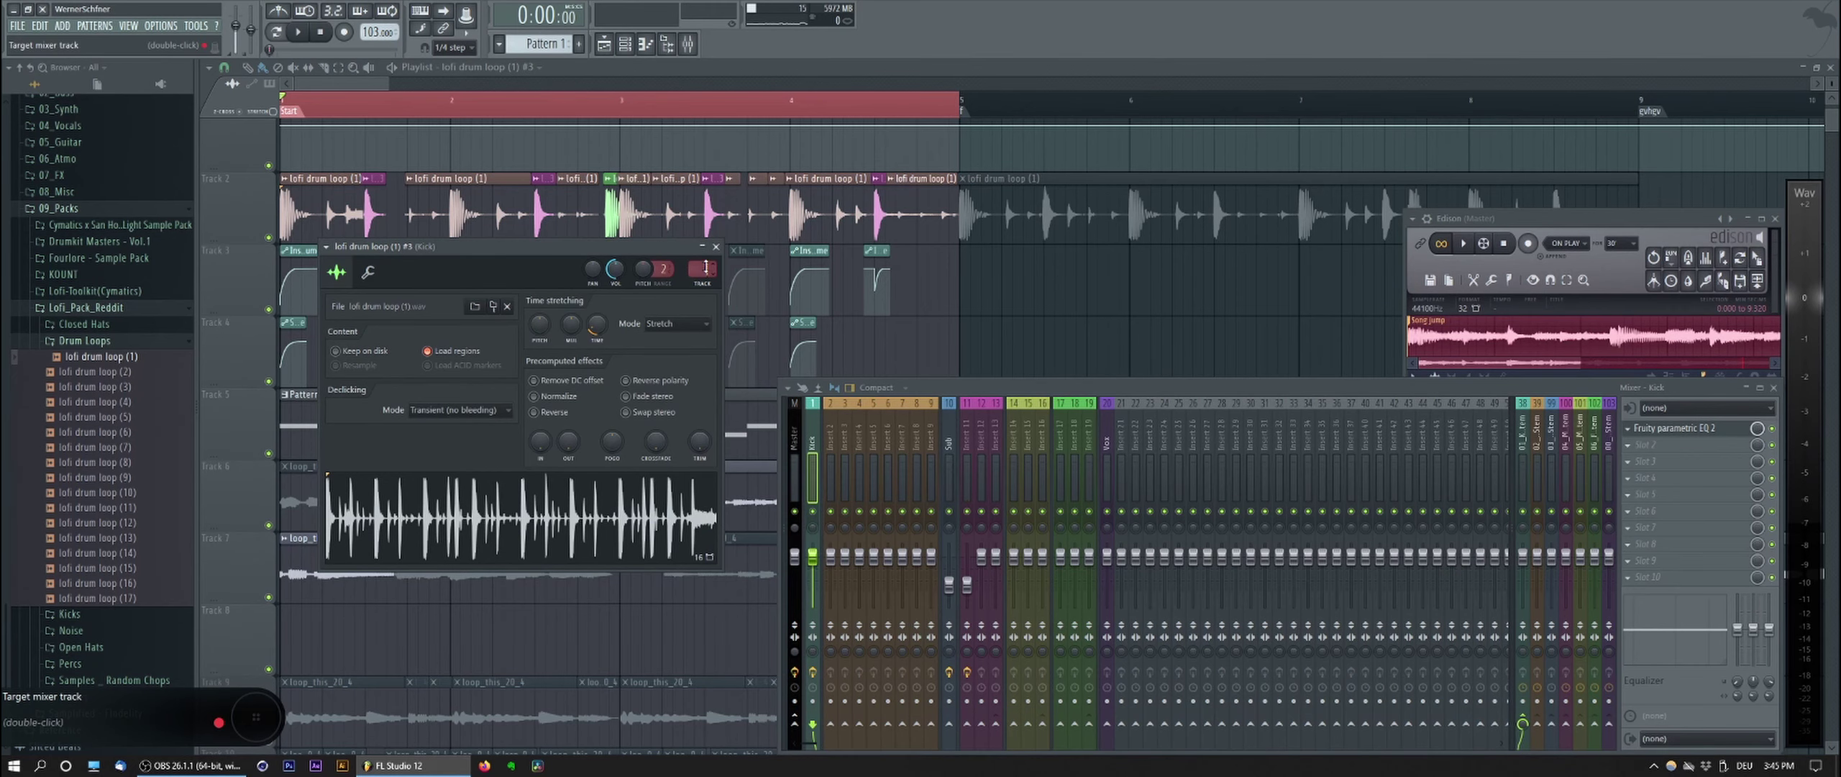
scroll(694, 268, "up", 1)
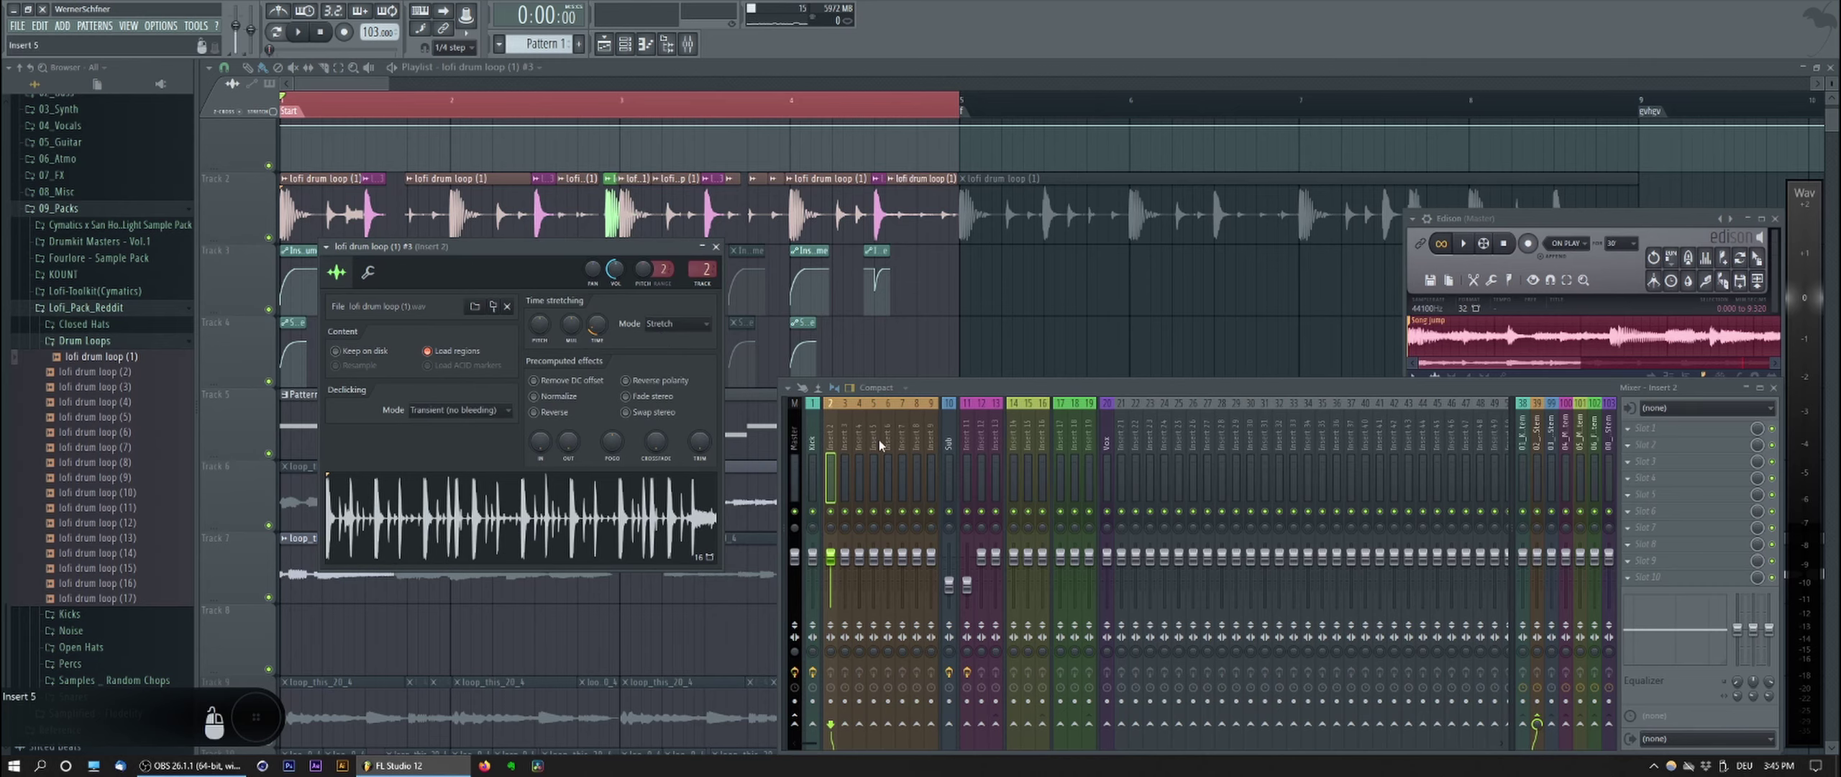
double_click(831, 440)
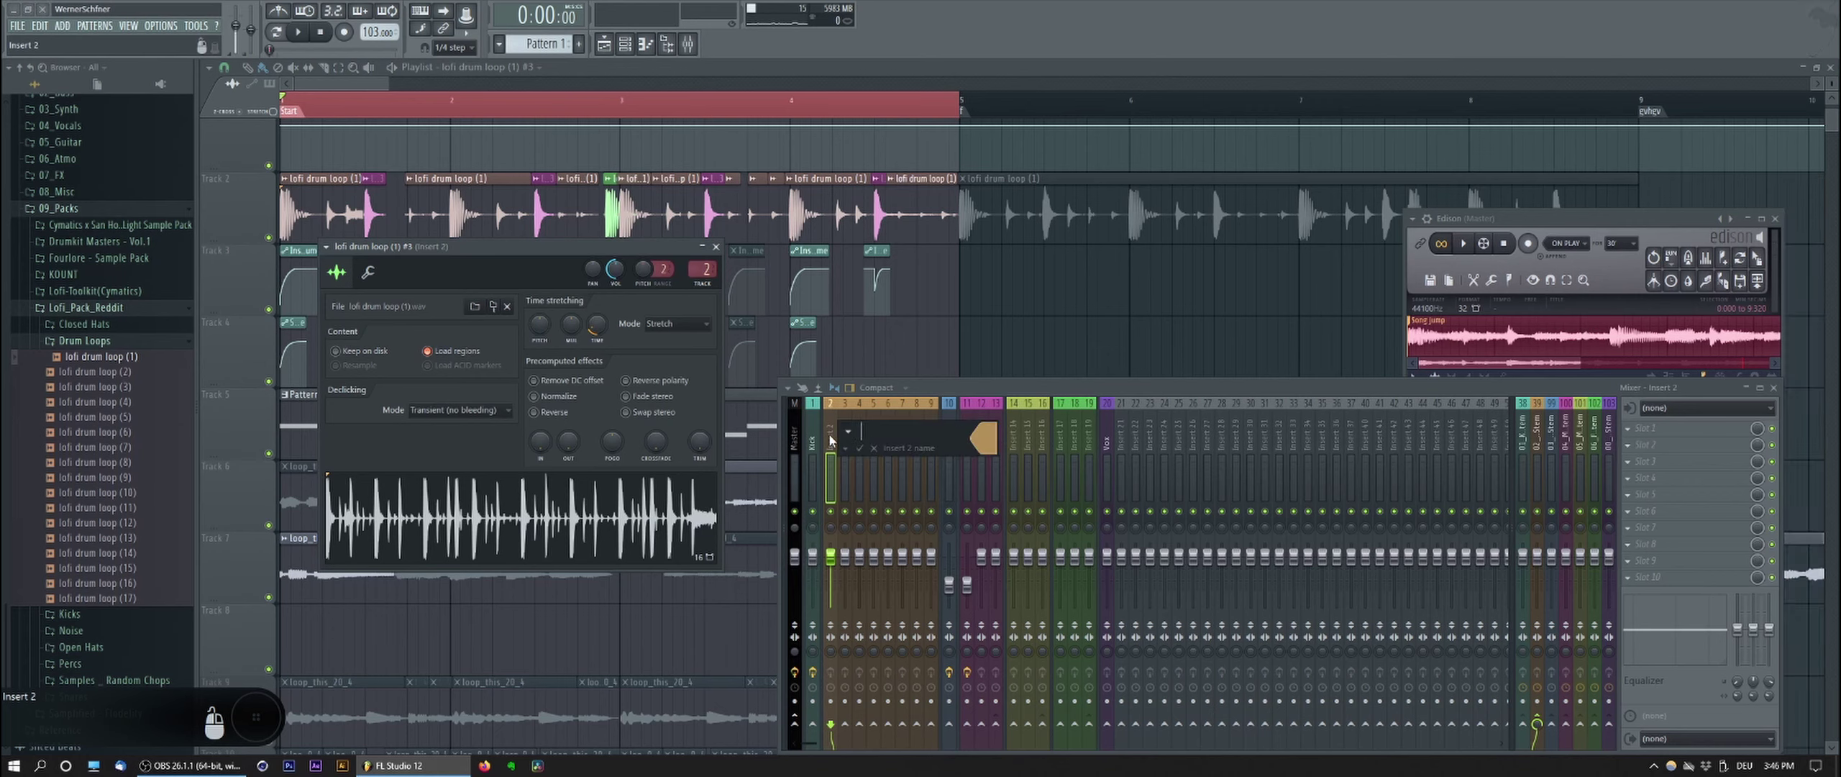
type("Snare")
key("Return")
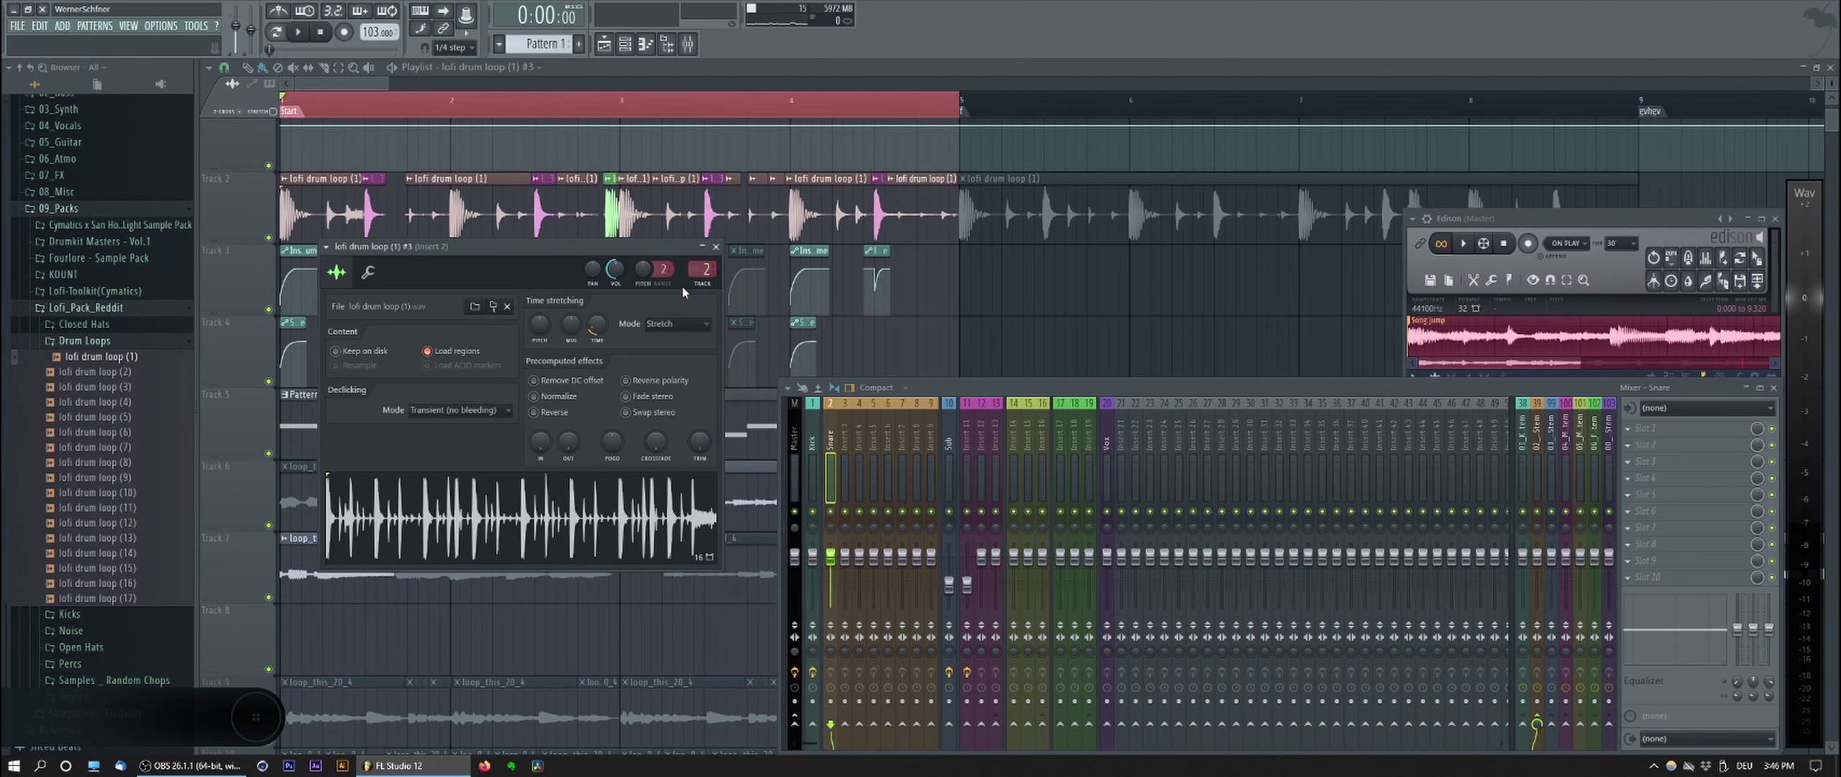
Step: Load Fruity Parametric EQ 2 in the first effect slot of the Snare mixer track and audition the snare through it
left_click(1694, 428)
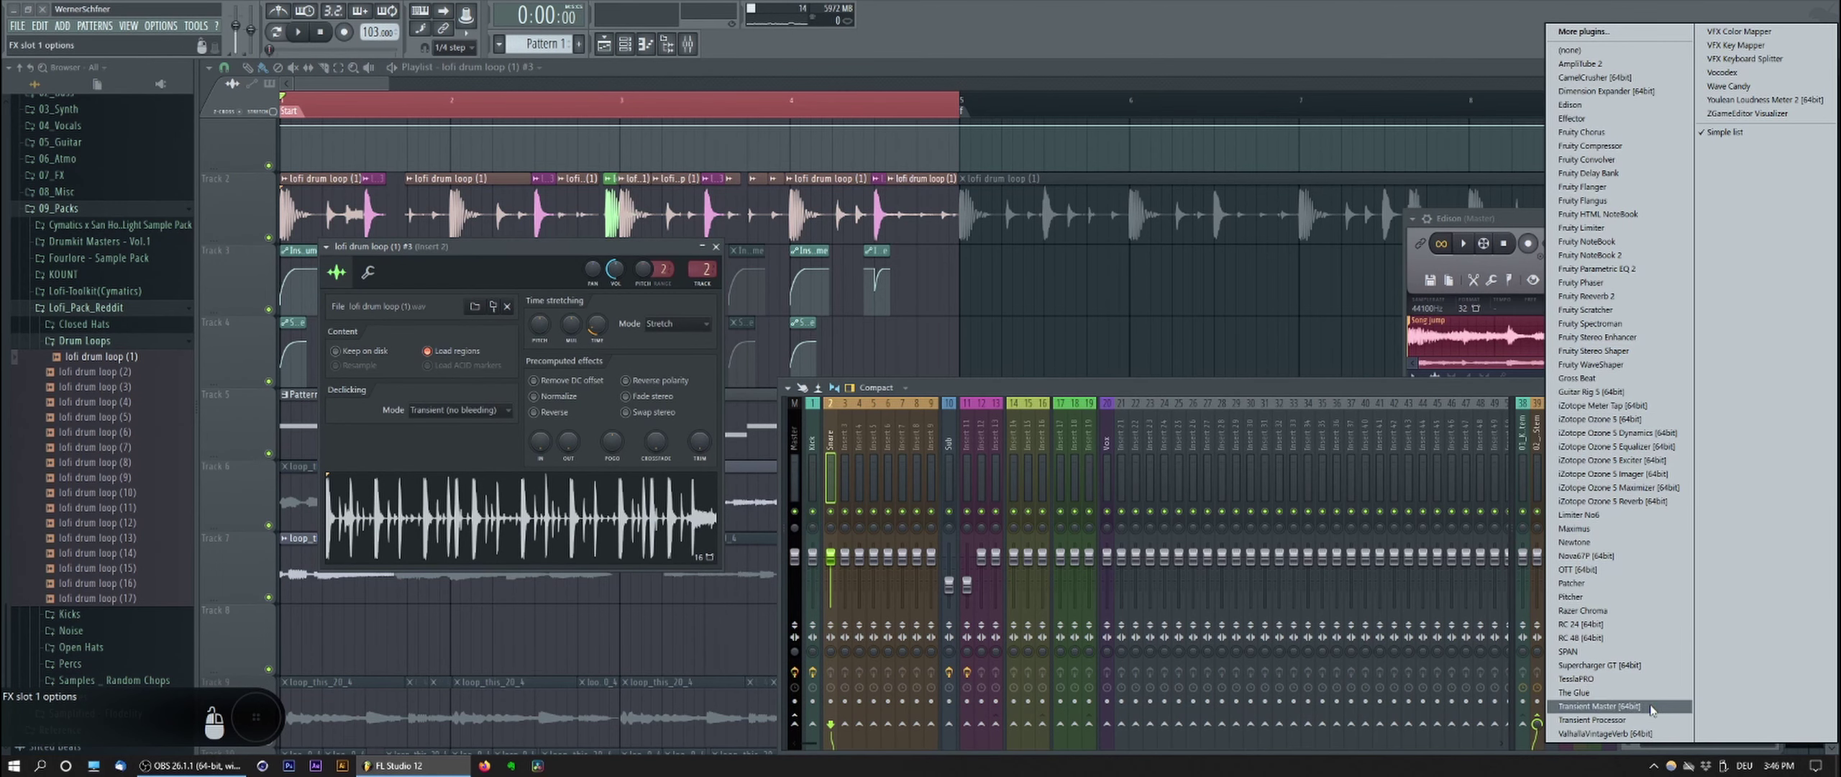
left_click(1638, 272)
key("space")
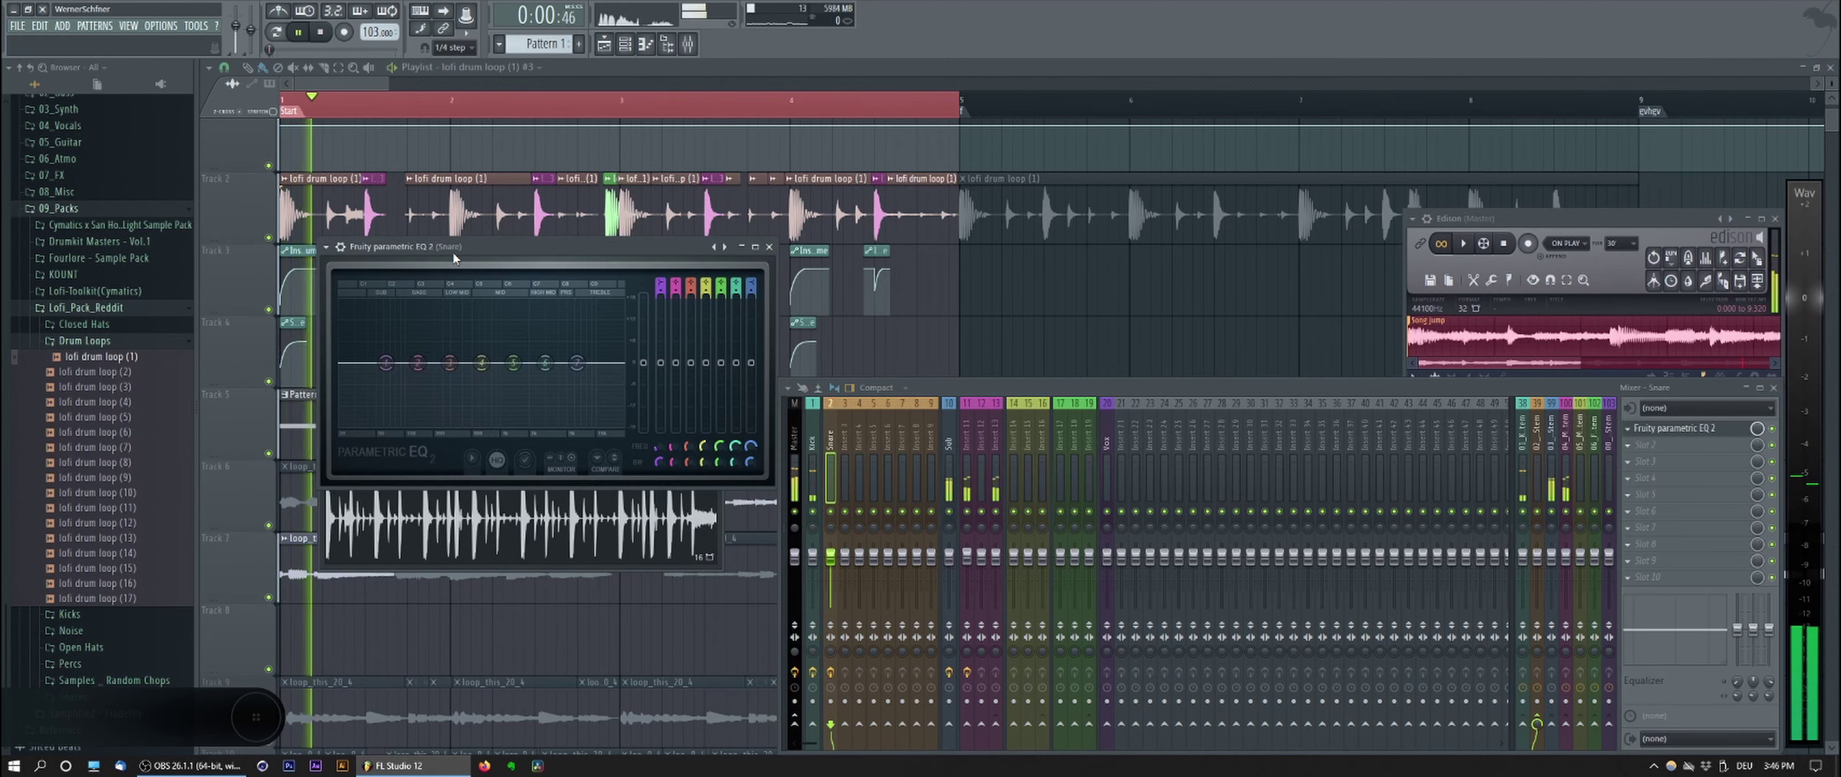
key("space")
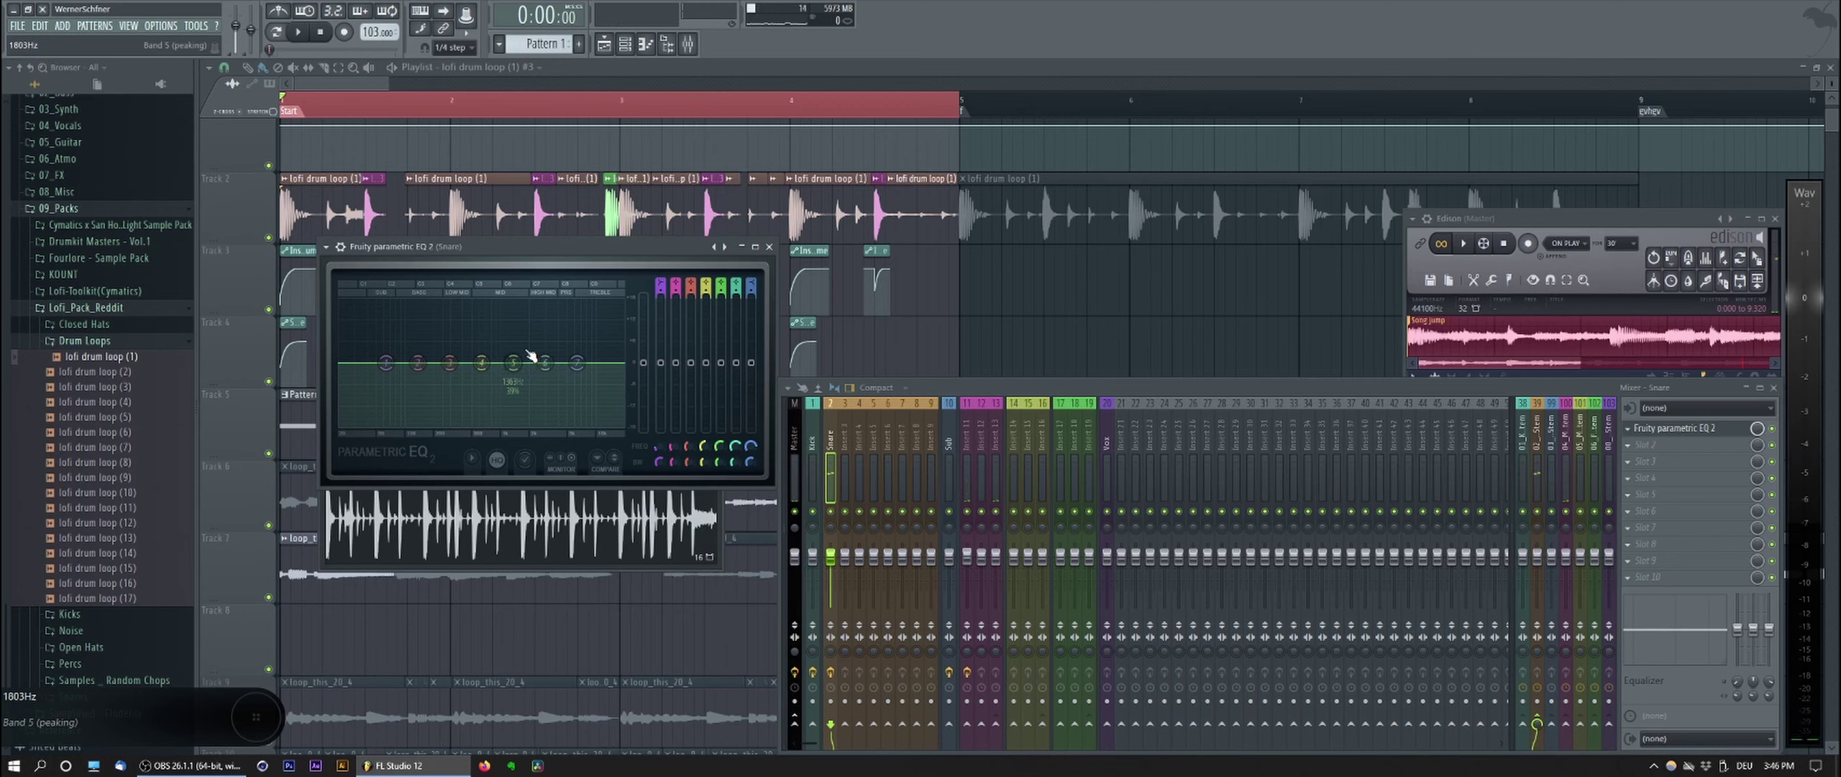
key("space")
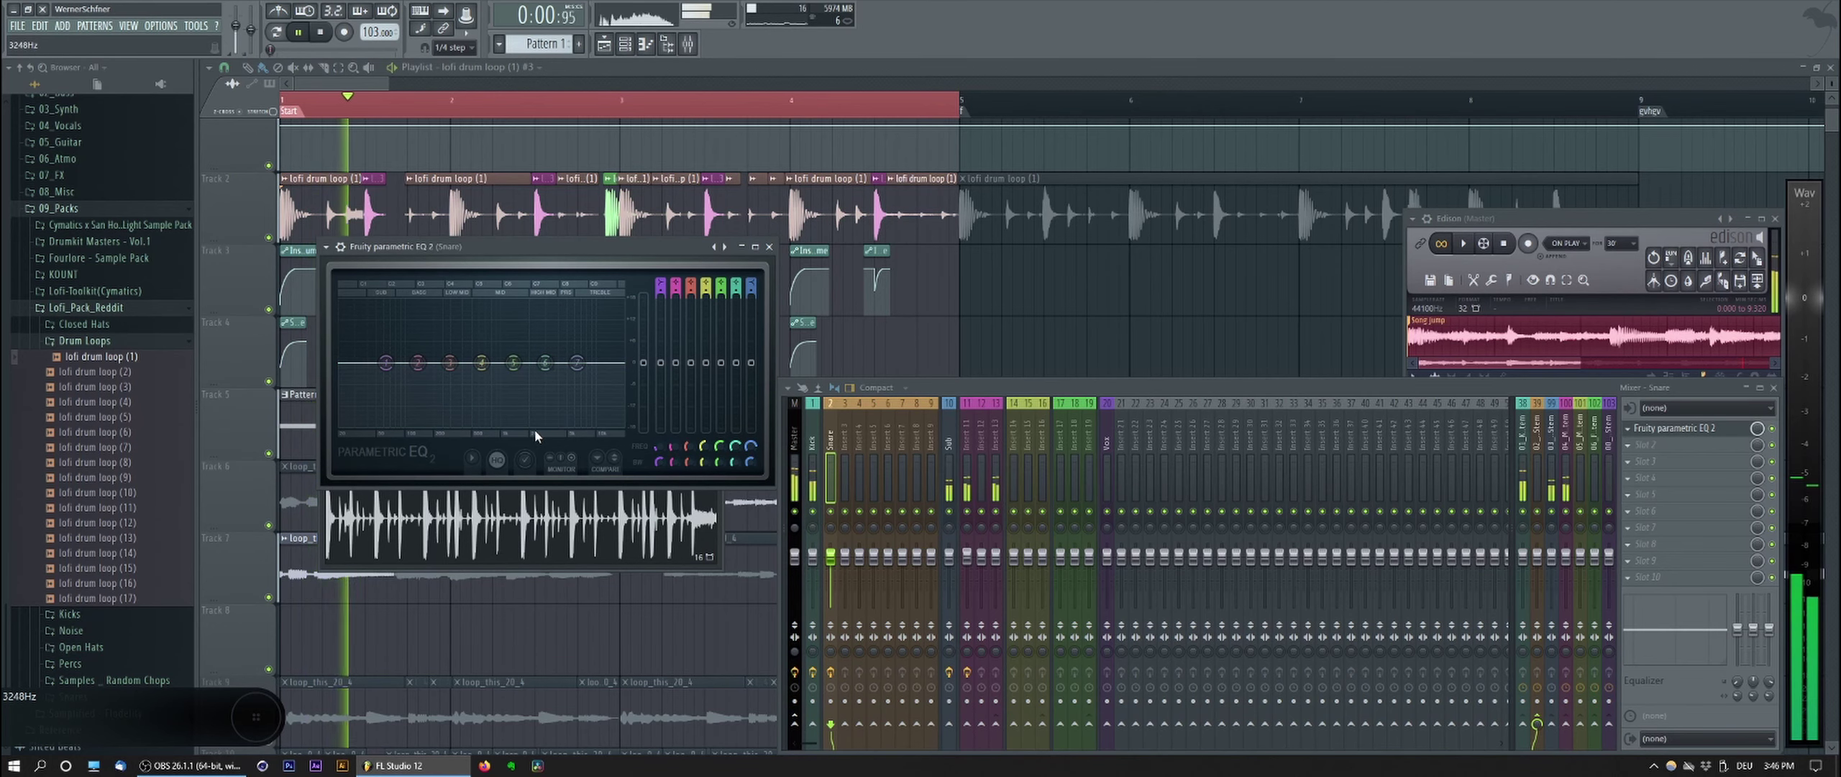
key("space")
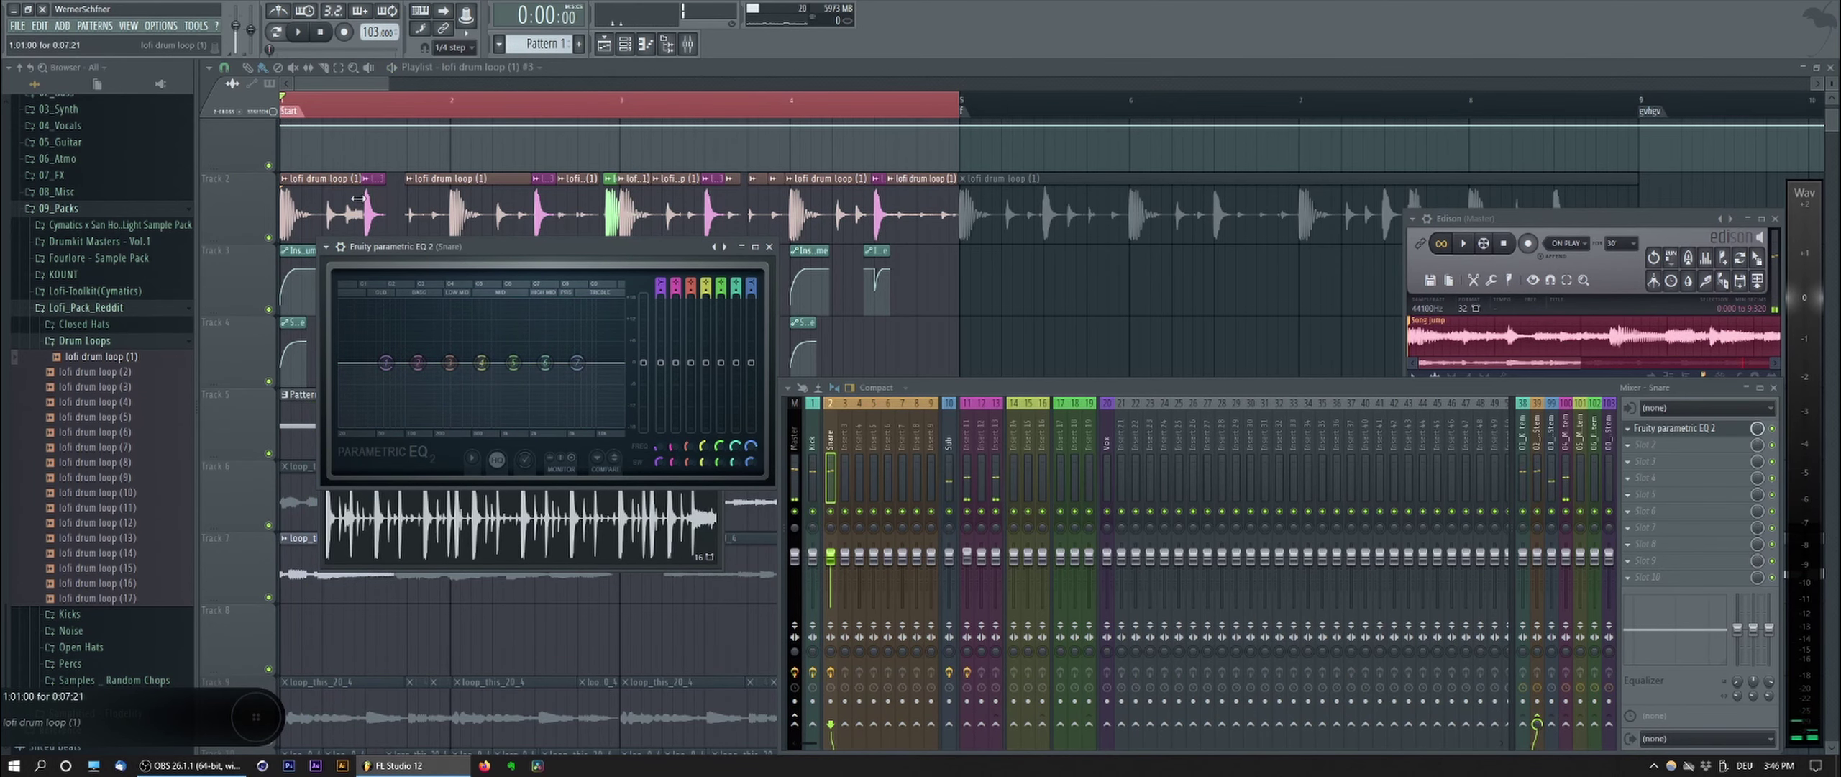
Step: Cut the snare at about 1390 Hz with EQ band 5 during playback, try the EQ's main level, and stop playback
key("space")
left_click_drag(513, 362, 522, 384)
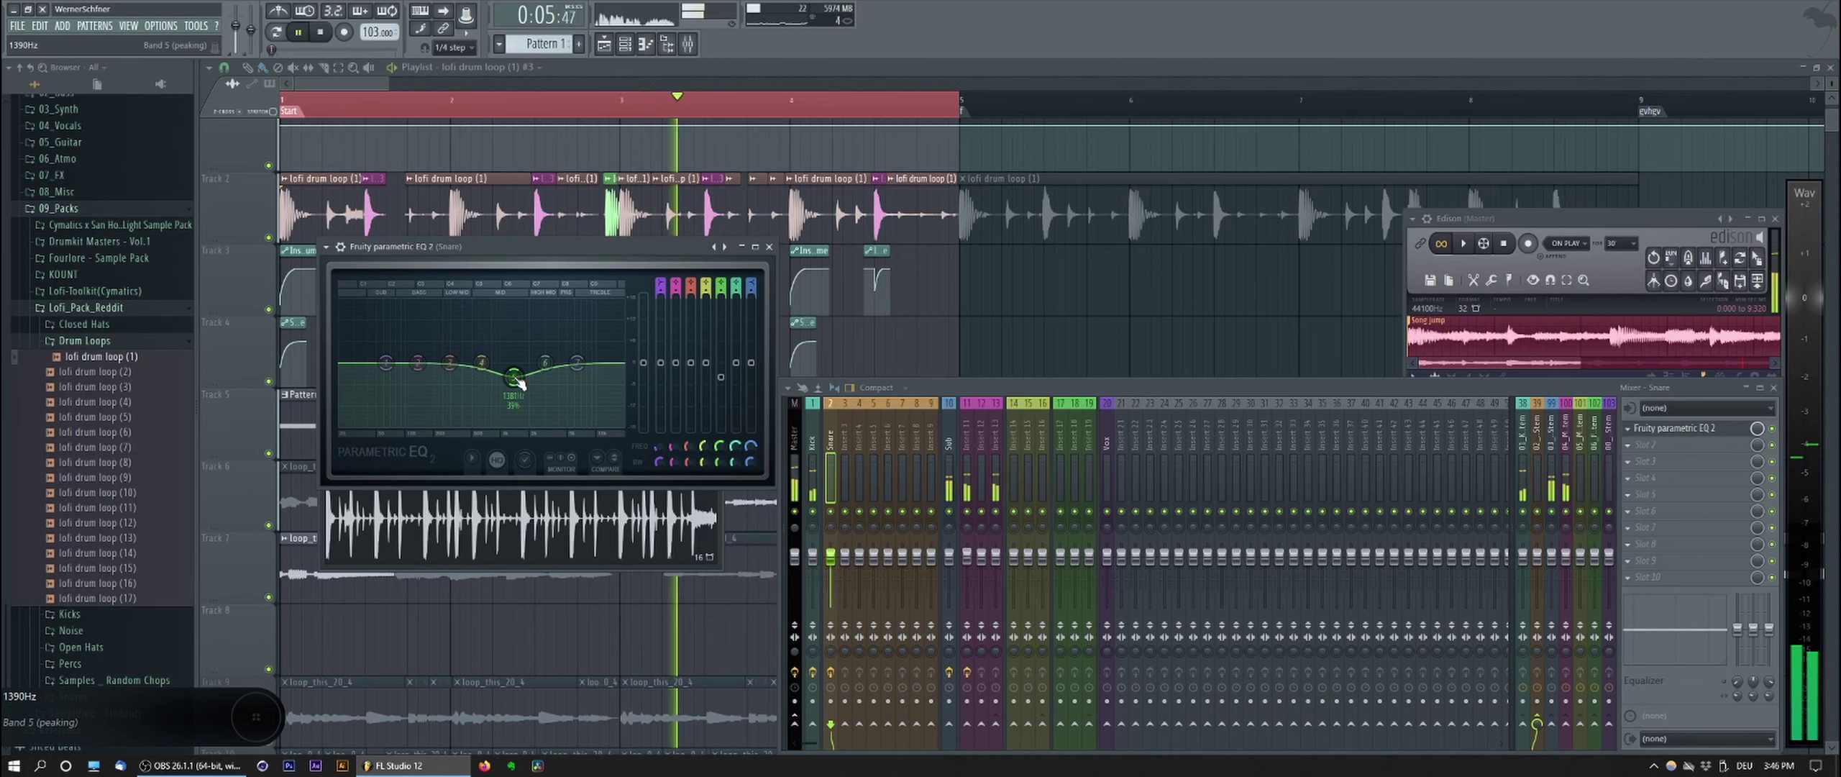
key("space")
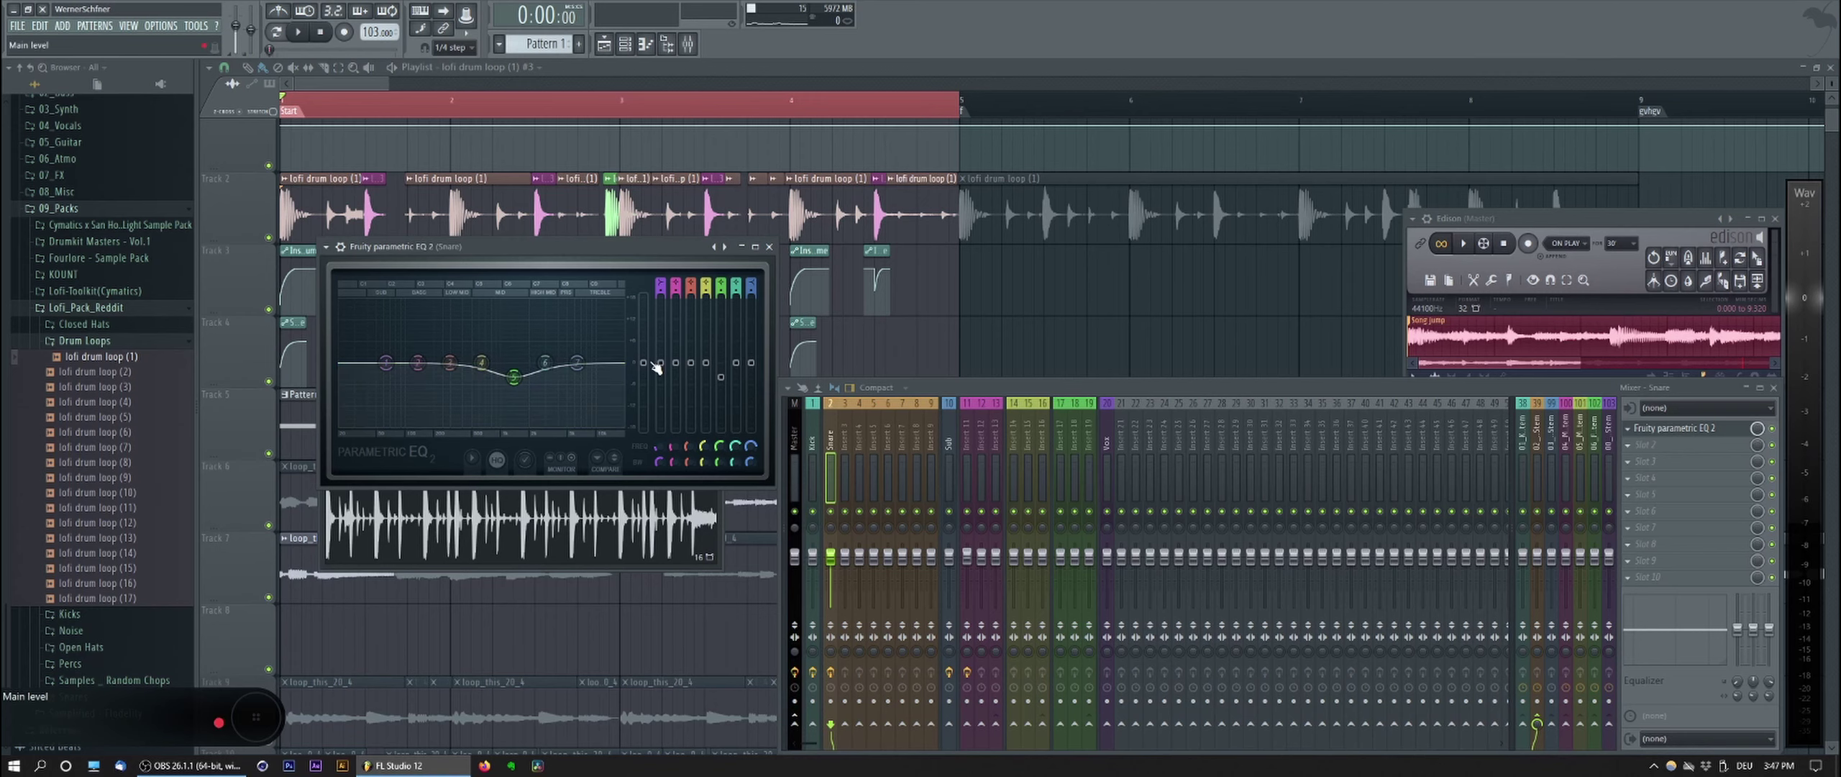
left_click_drag(643, 362, 644, 363)
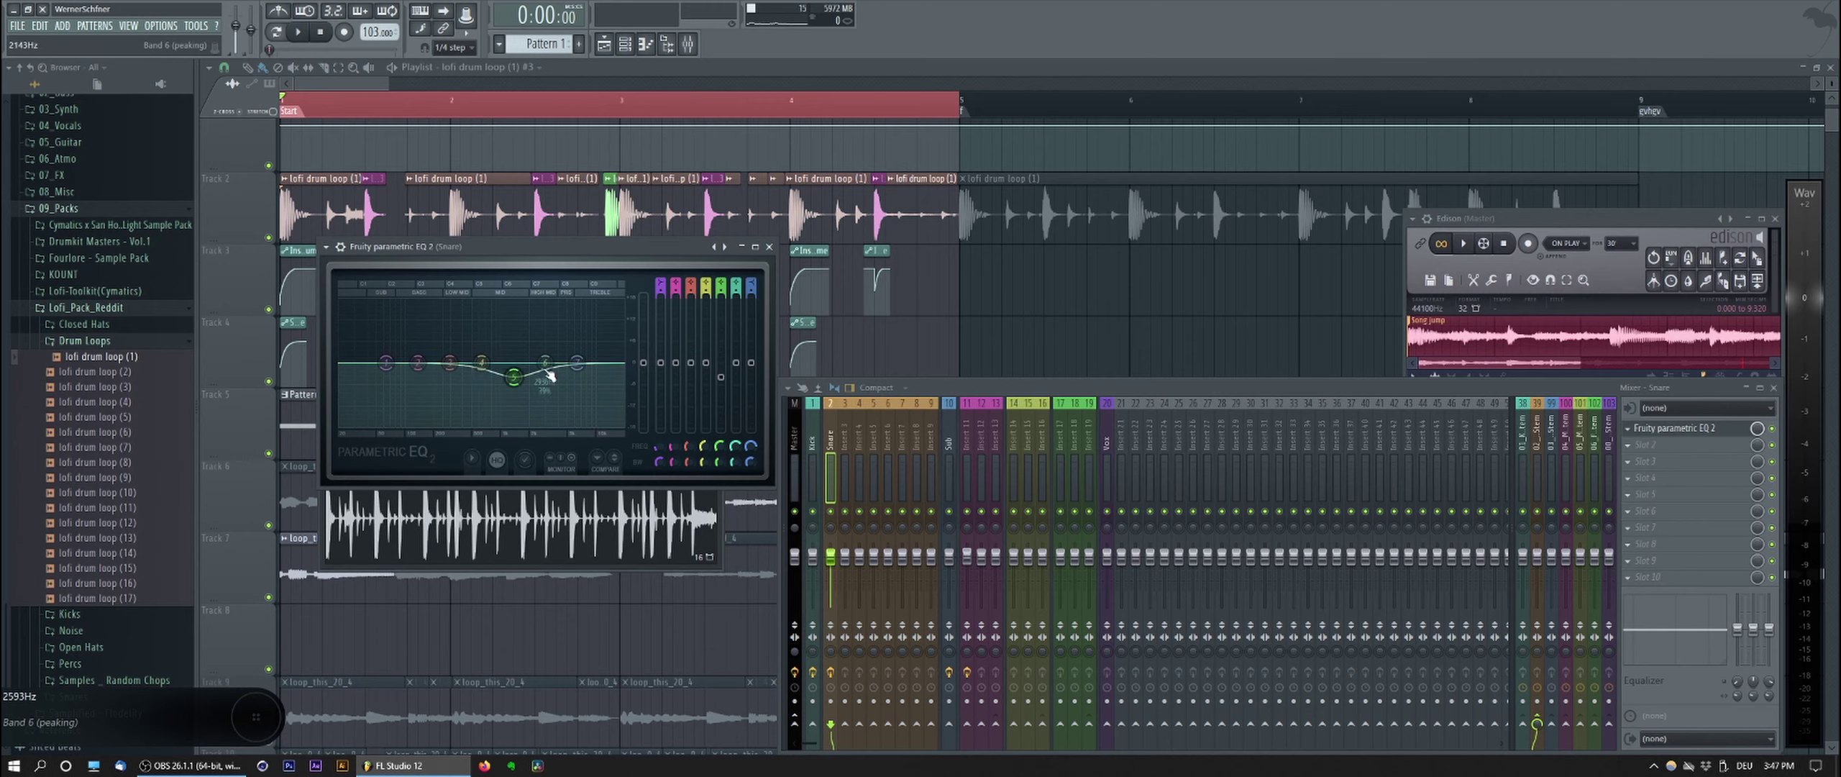
left_click_drag(649, 366, 649, 374)
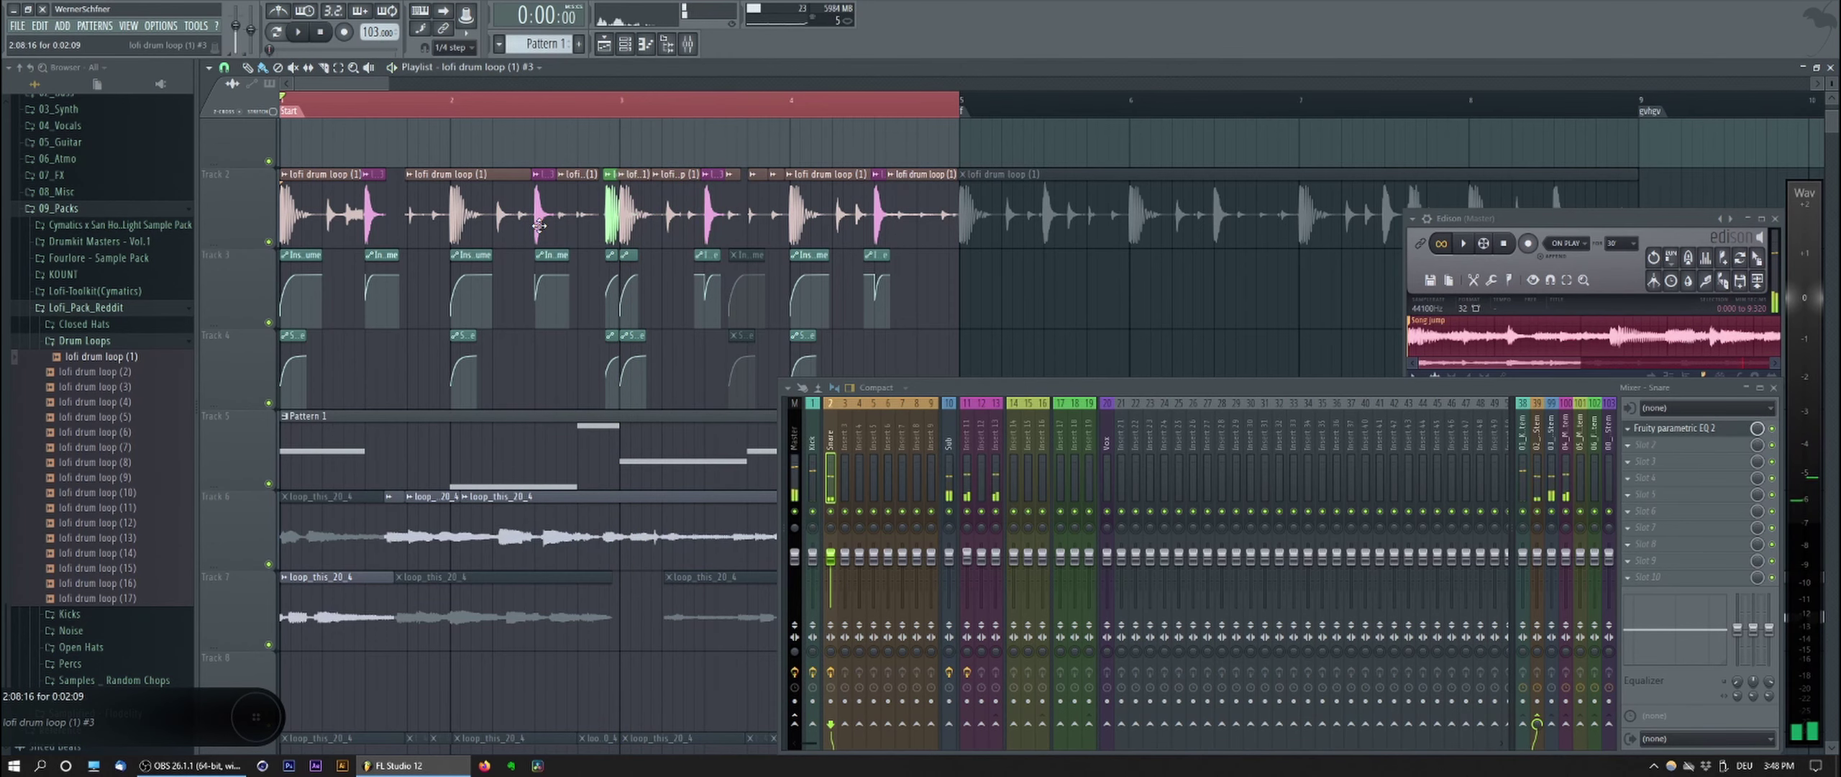
key("space")
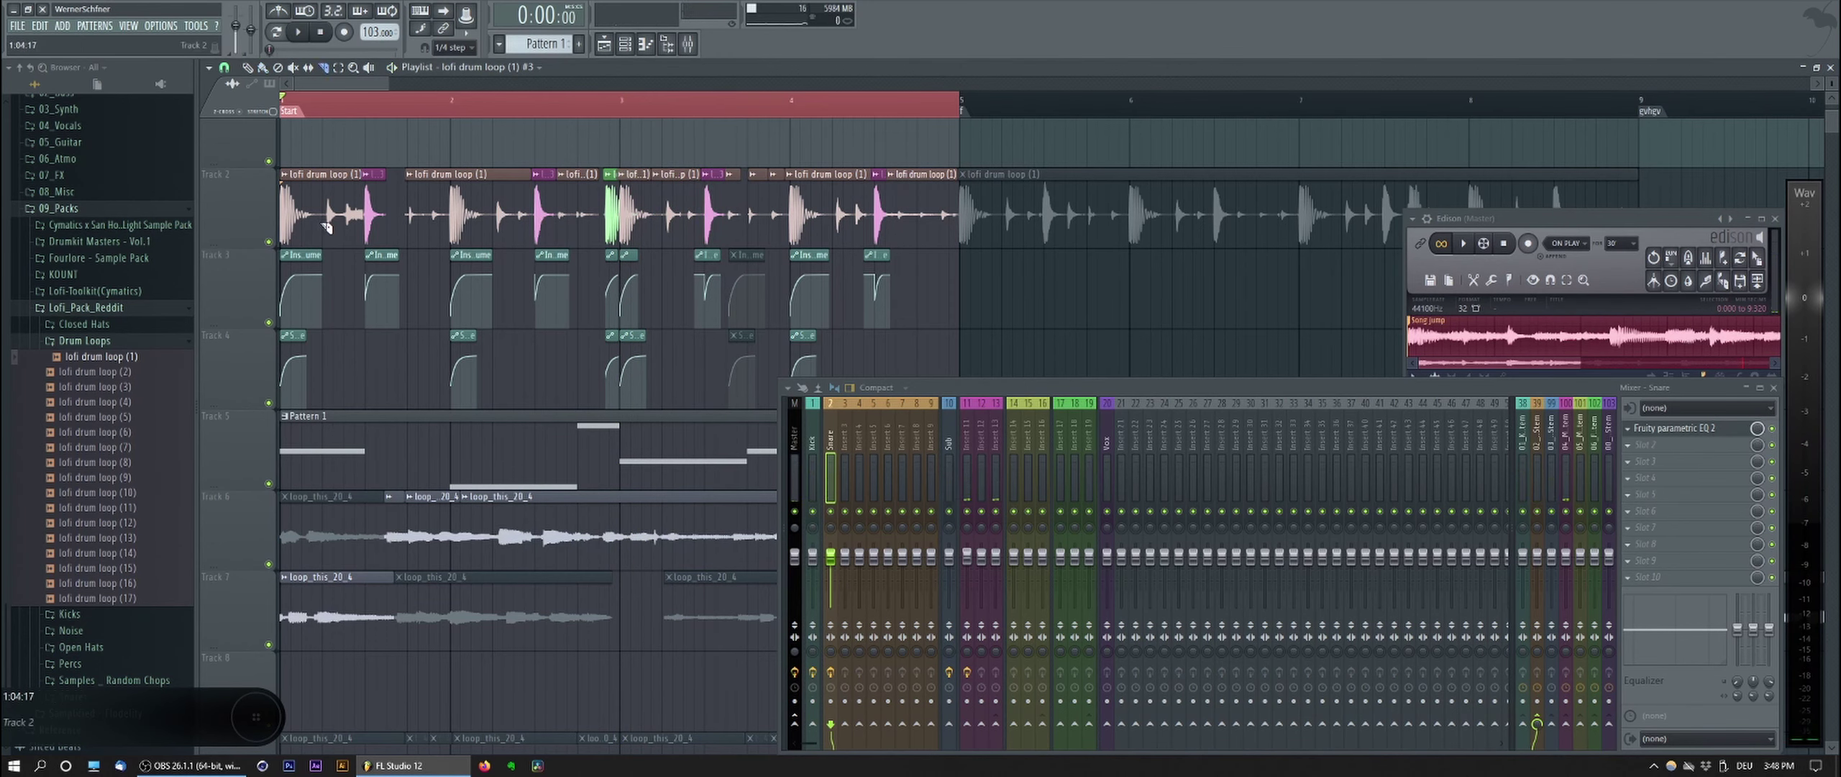
Step: Slice the bar 1 drum loop clip right after its kick hit and insert an empty track above the drum loop
left_click(322, 230)
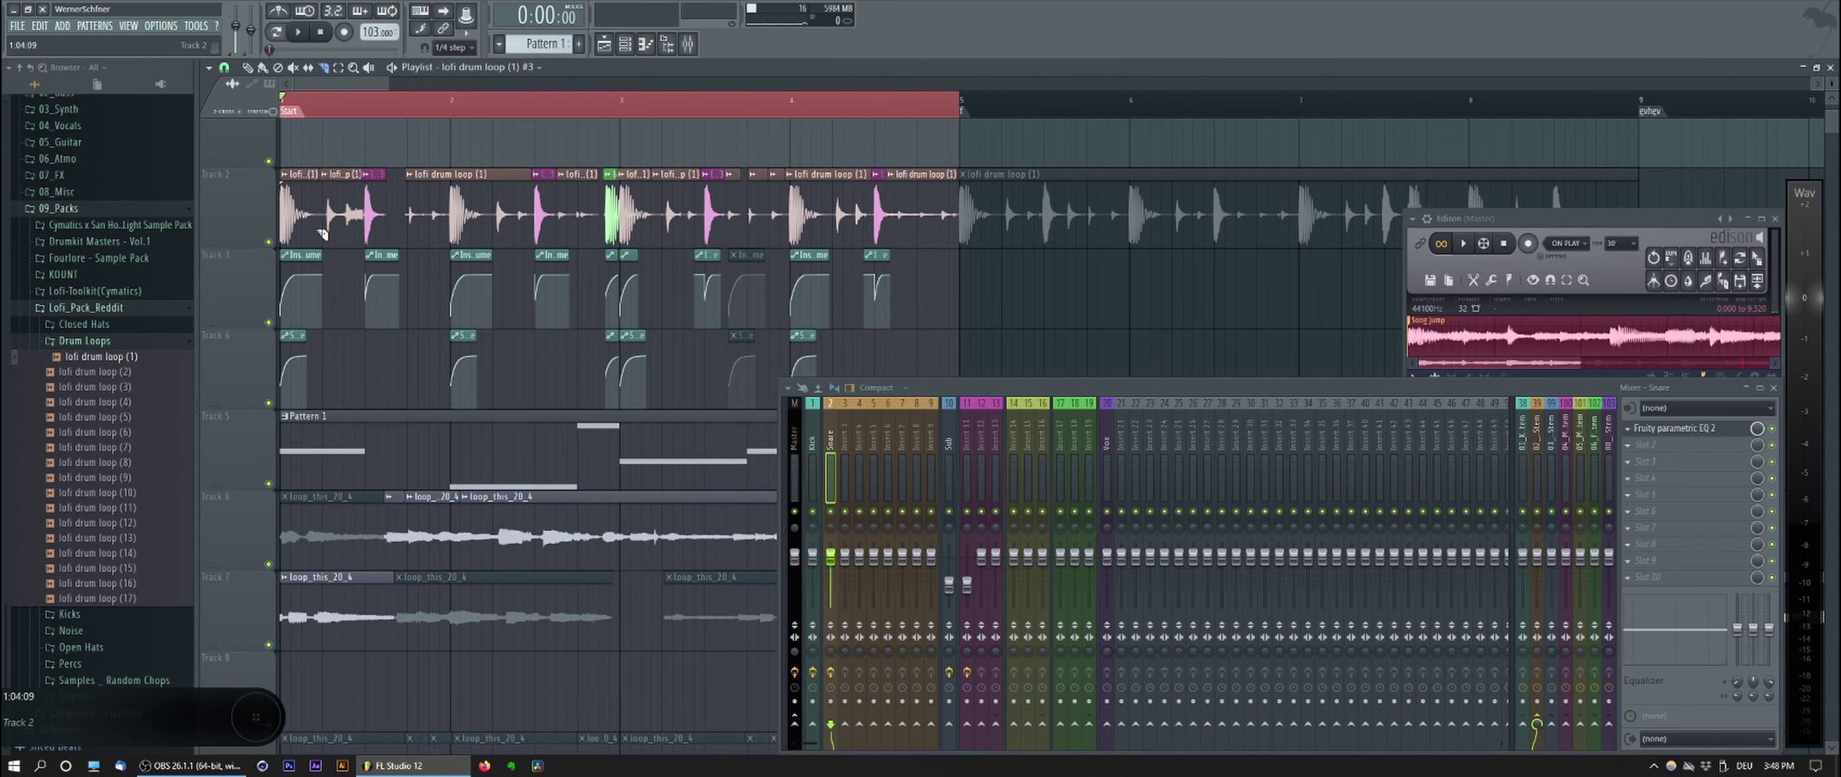
right_click(226, 228)
left_click(287, 391)
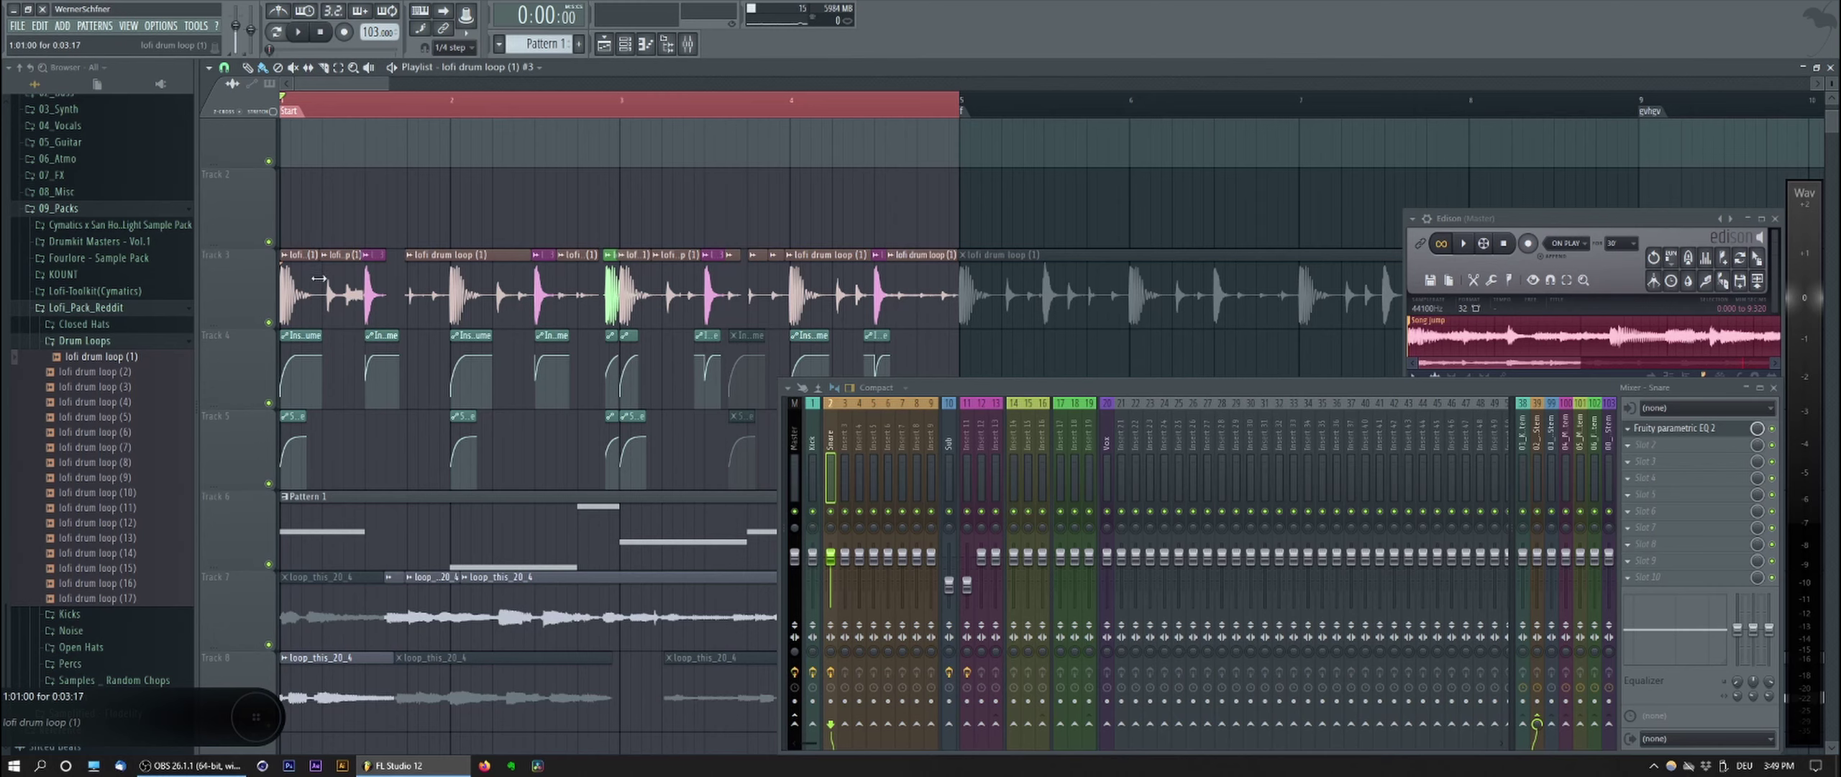
Step: Check the channel settings of the green clip and the bar 1 kick slice, and make the kick slice unique
double_click(609, 288)
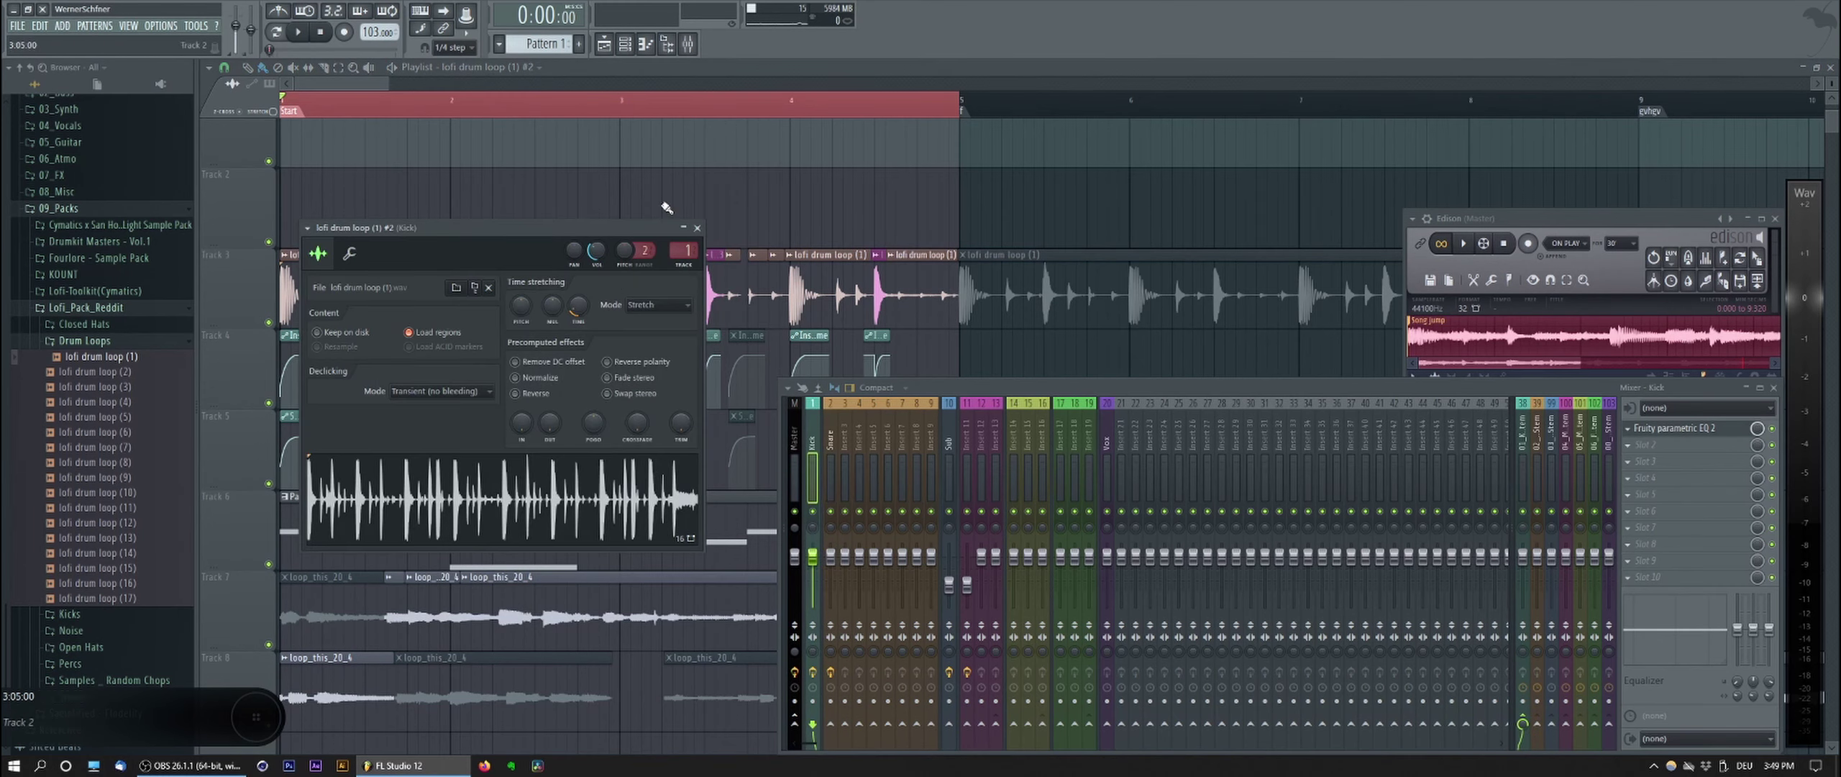
left_click(697, 228)
double_click(295, 283)
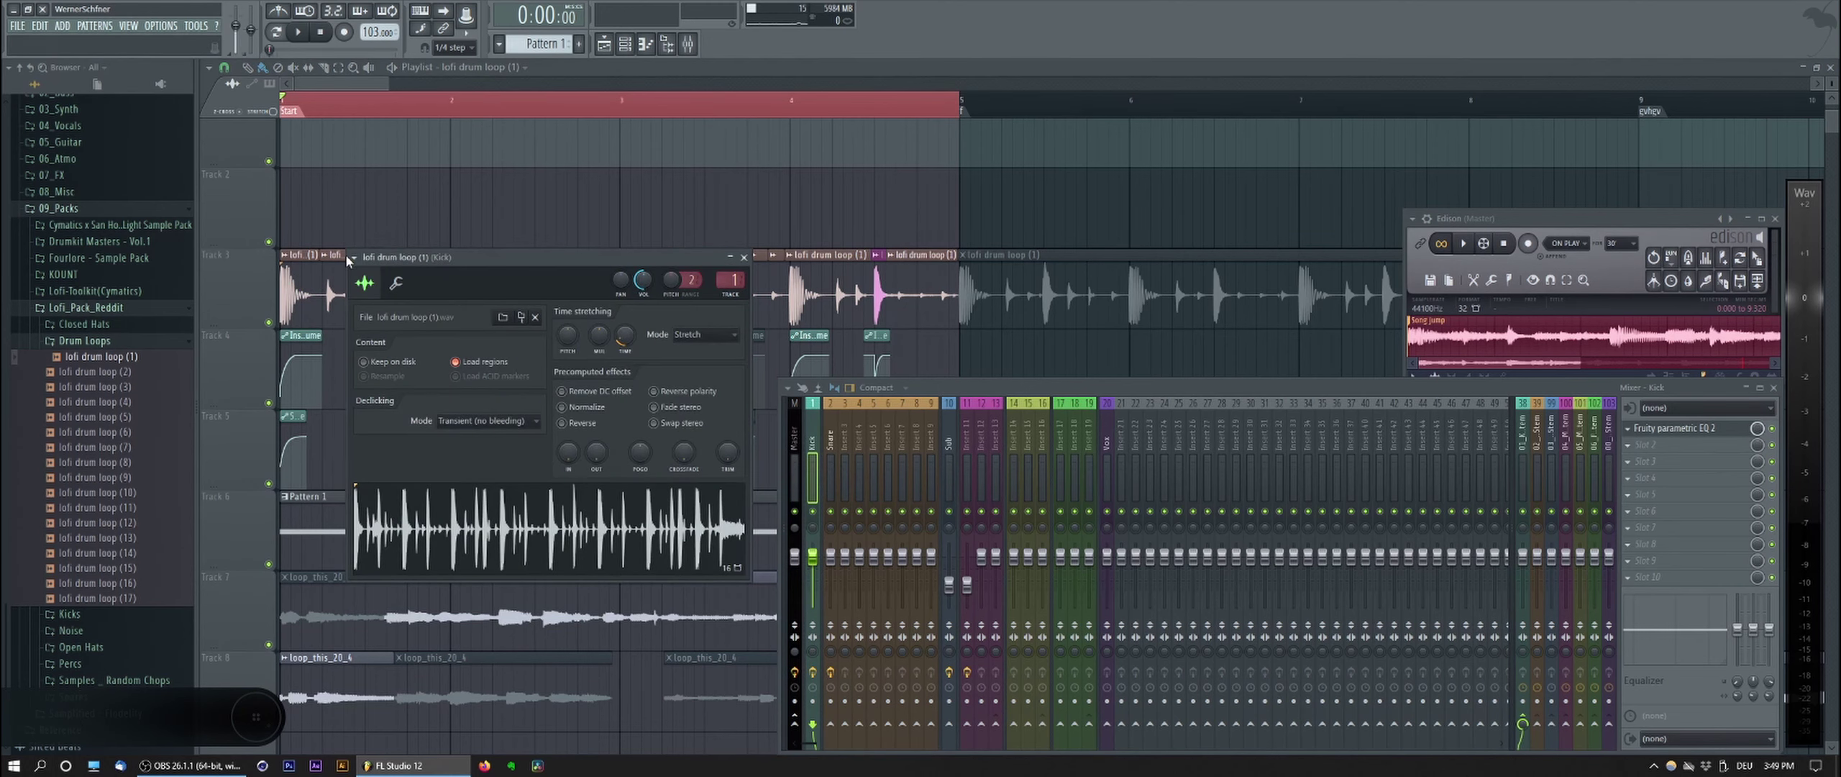
left_click(284, 257)
left_click(316, 364)
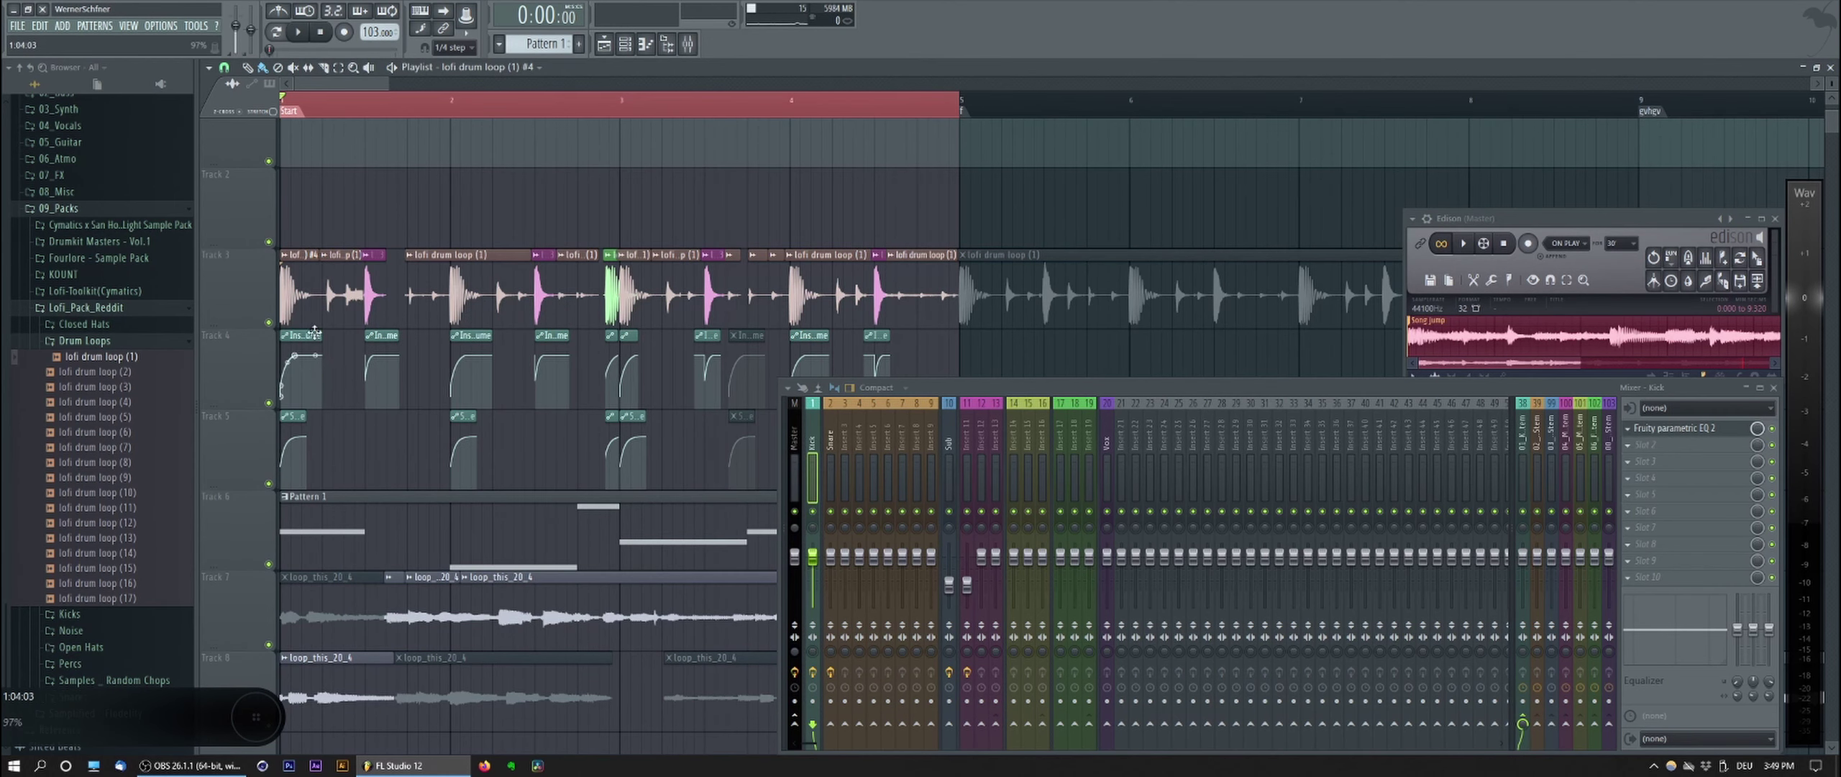
Step: Recolor the unique bar 1 kick clip turquoise and close its channel settings
right_click(407, 265)
left_click(614, 273)
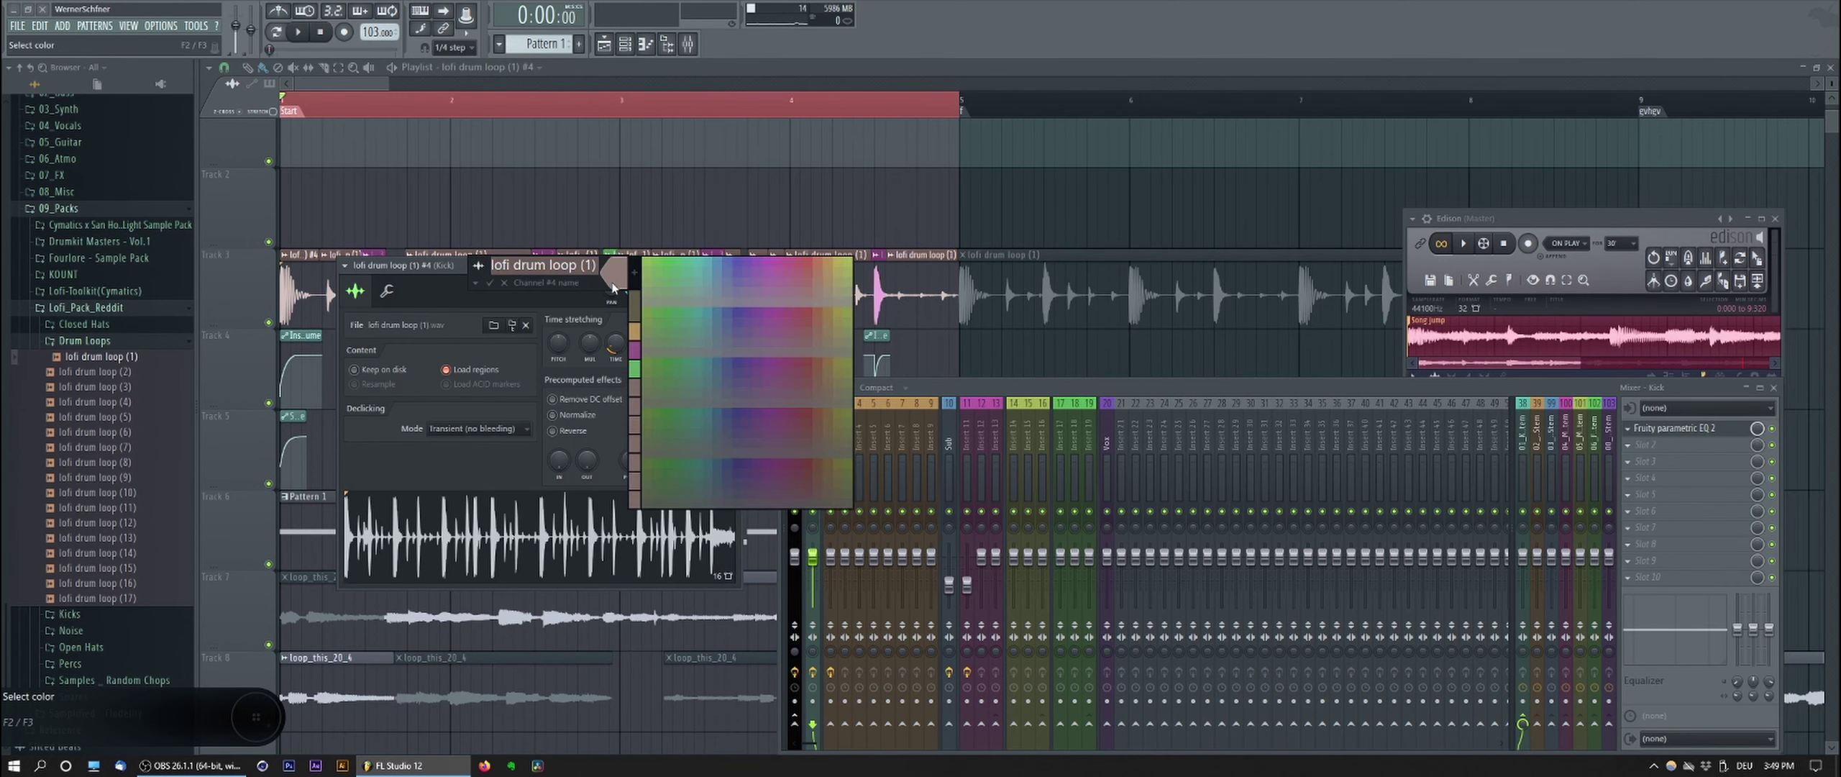
left_click(697, 264)
key("Return")
key("Escape")
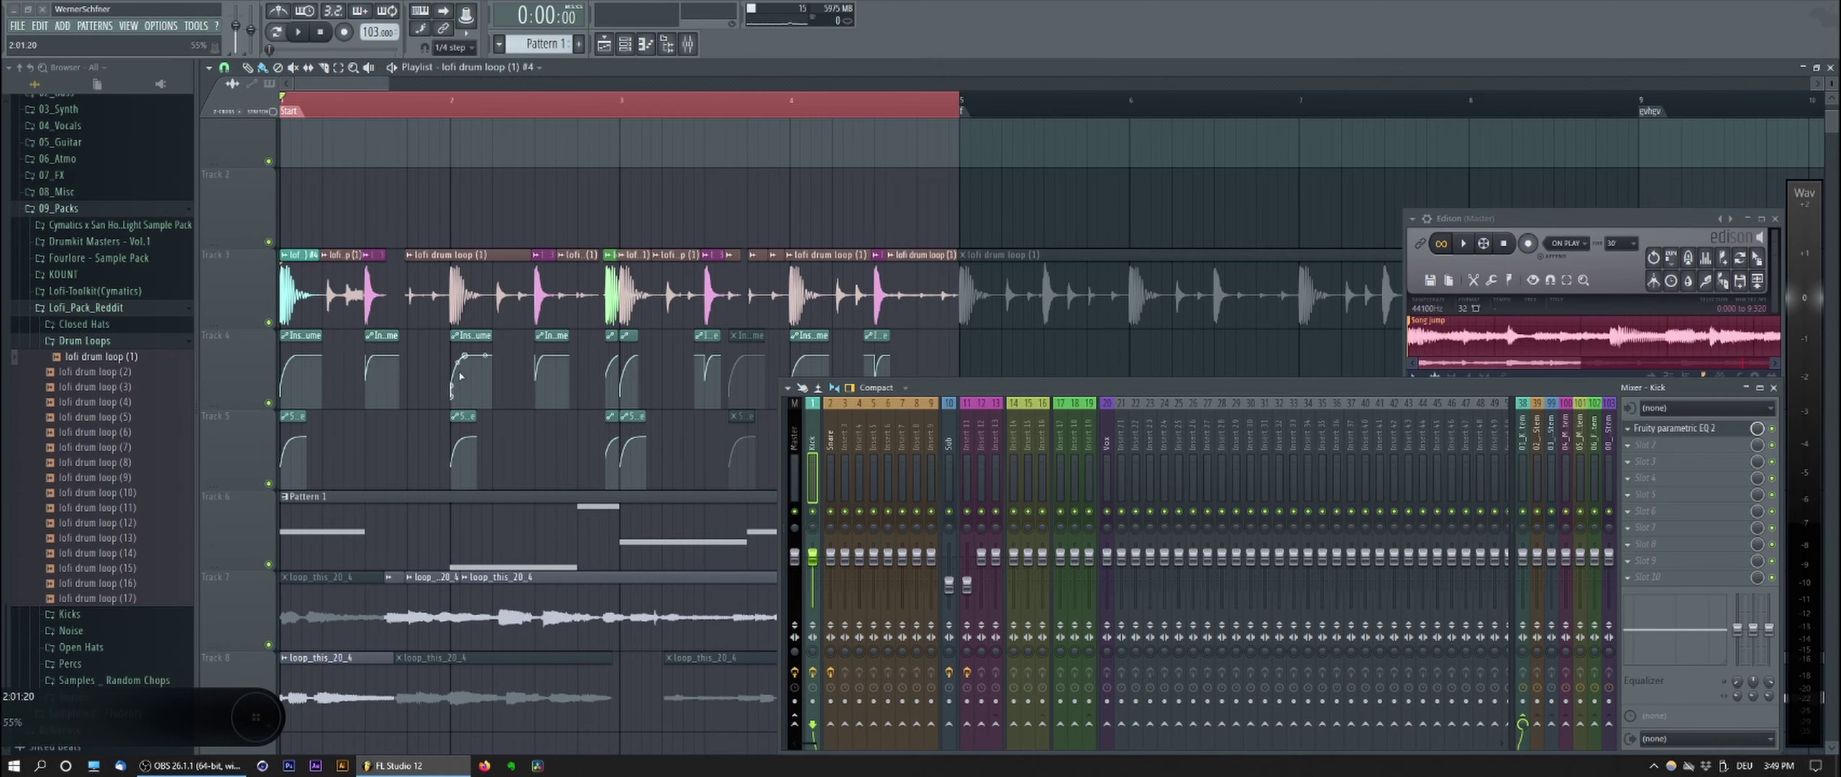
Step: Move the turquoise kick clip up to Track 2 and shift the drum loop track below the two volume automation tracks
left_click_drag(488, 374, 330, 350)
left_click(346, 367, "ctrl")
scroll(338, 344, "up", 3)
scroll(391, 381, "down", 2)
left_click(330, 352, "ctrl")
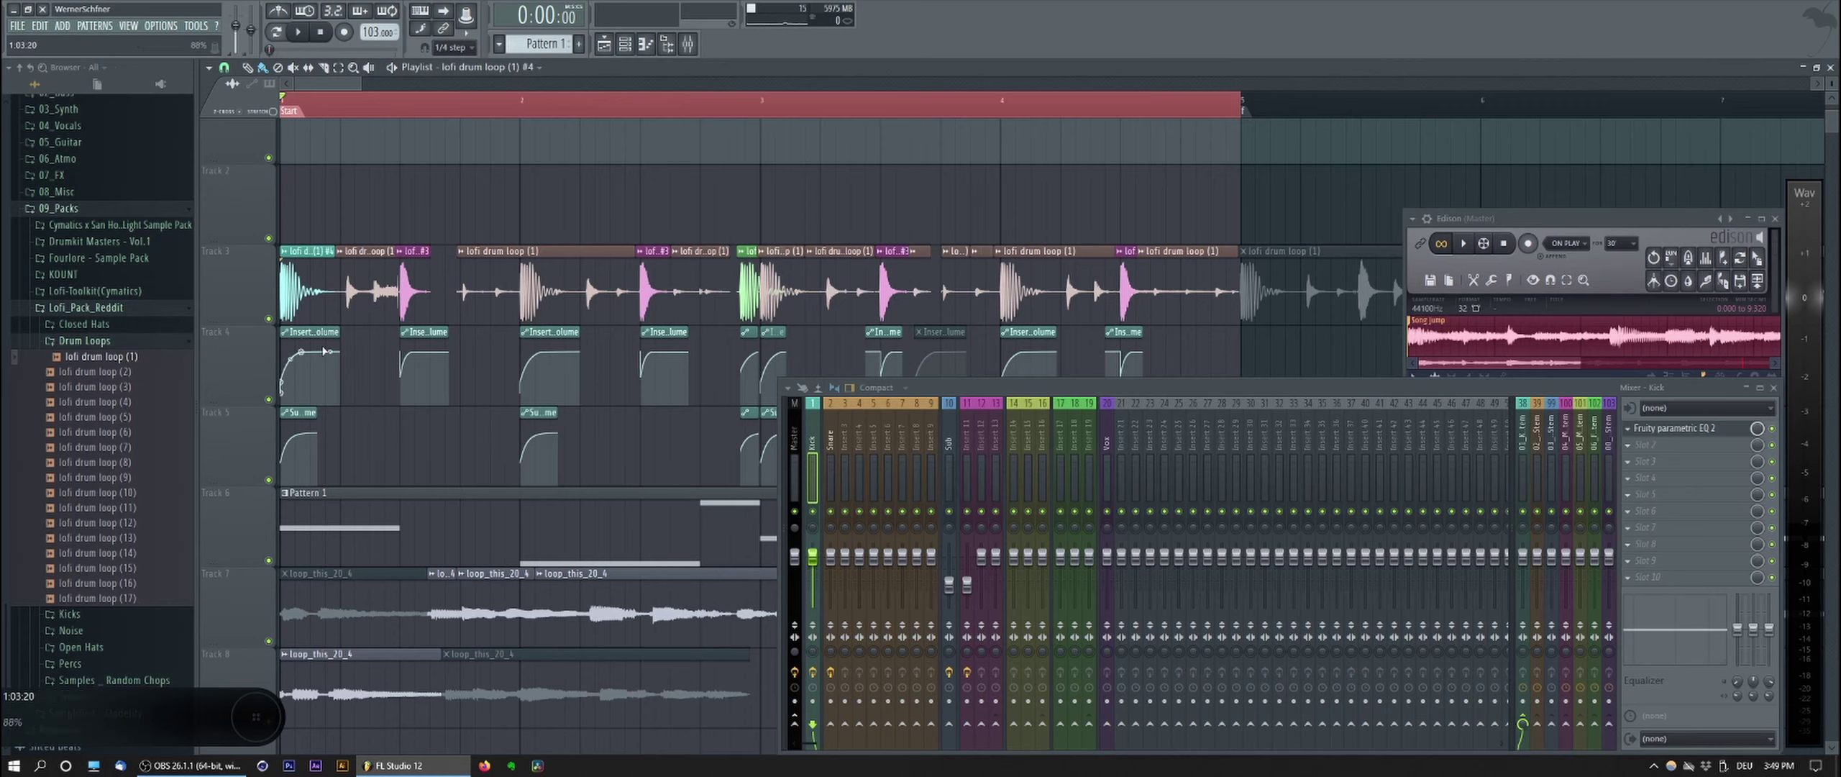
left_click_drag(291, 283, 295, 194)
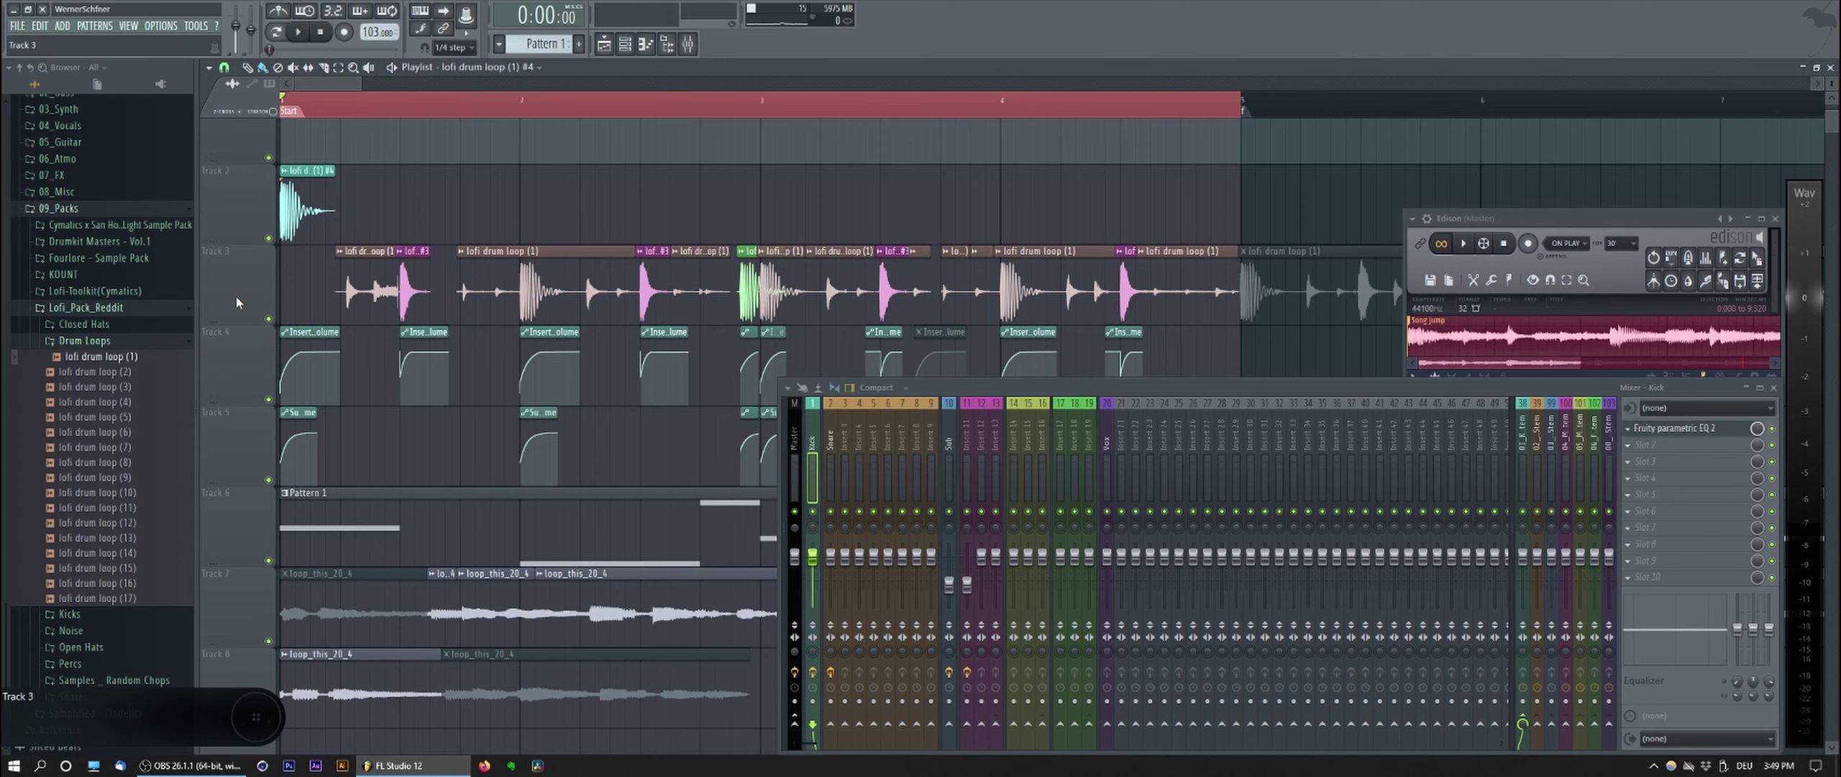
scroll(239, 295, "down", 2)
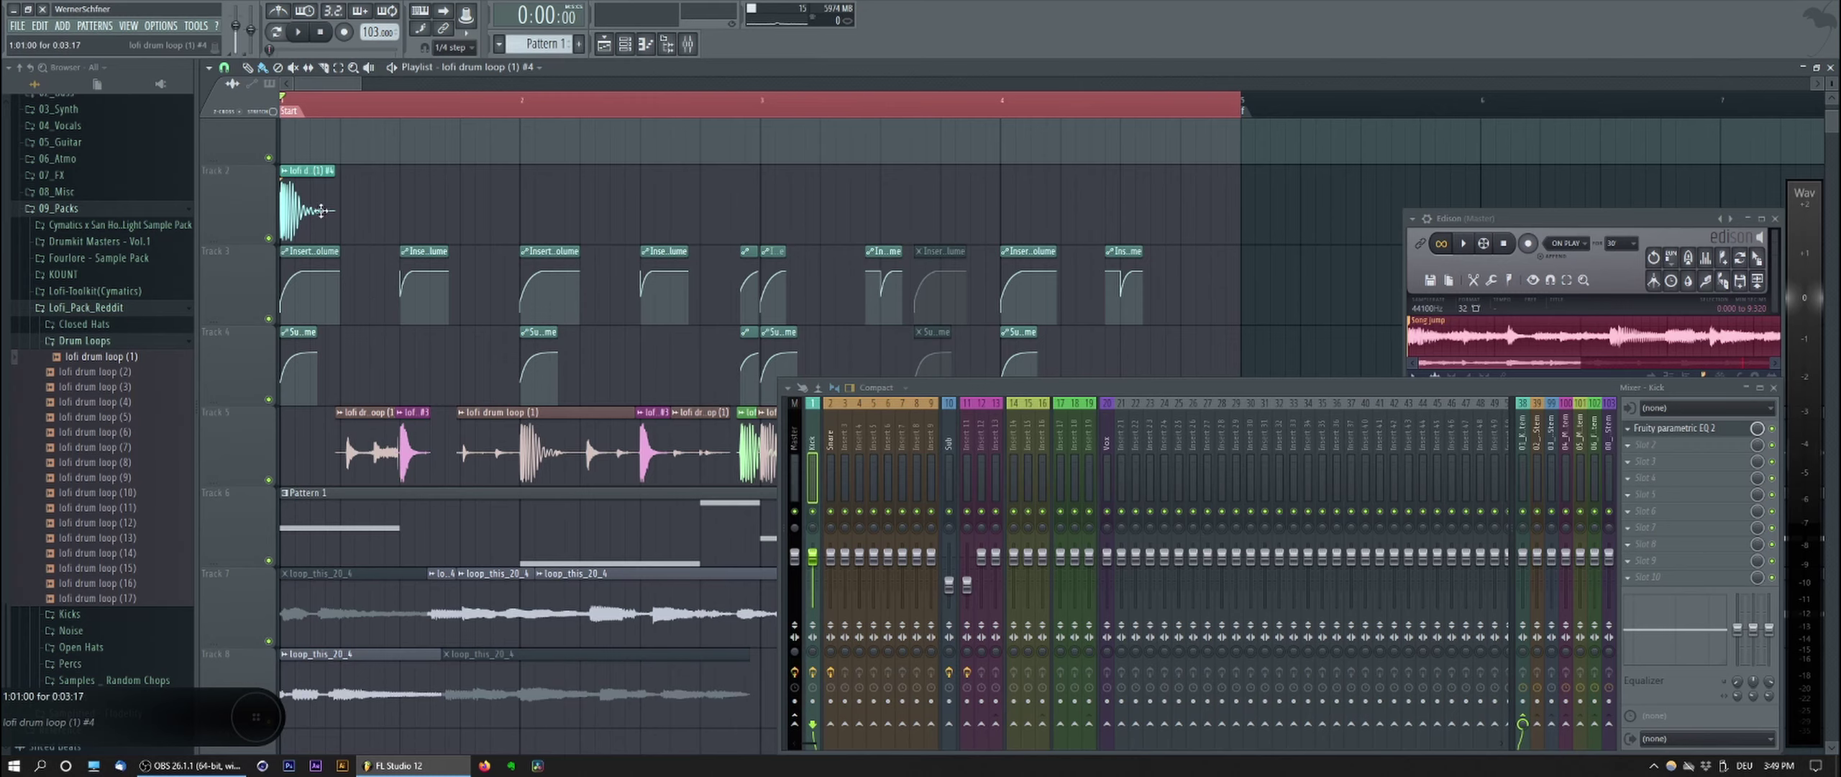
Step: Copy the turquoise kick to the start of bar 2 on Track 2 and slice out and delete the bar 2 drum loop kick on Track 5
left_click(545, 211)
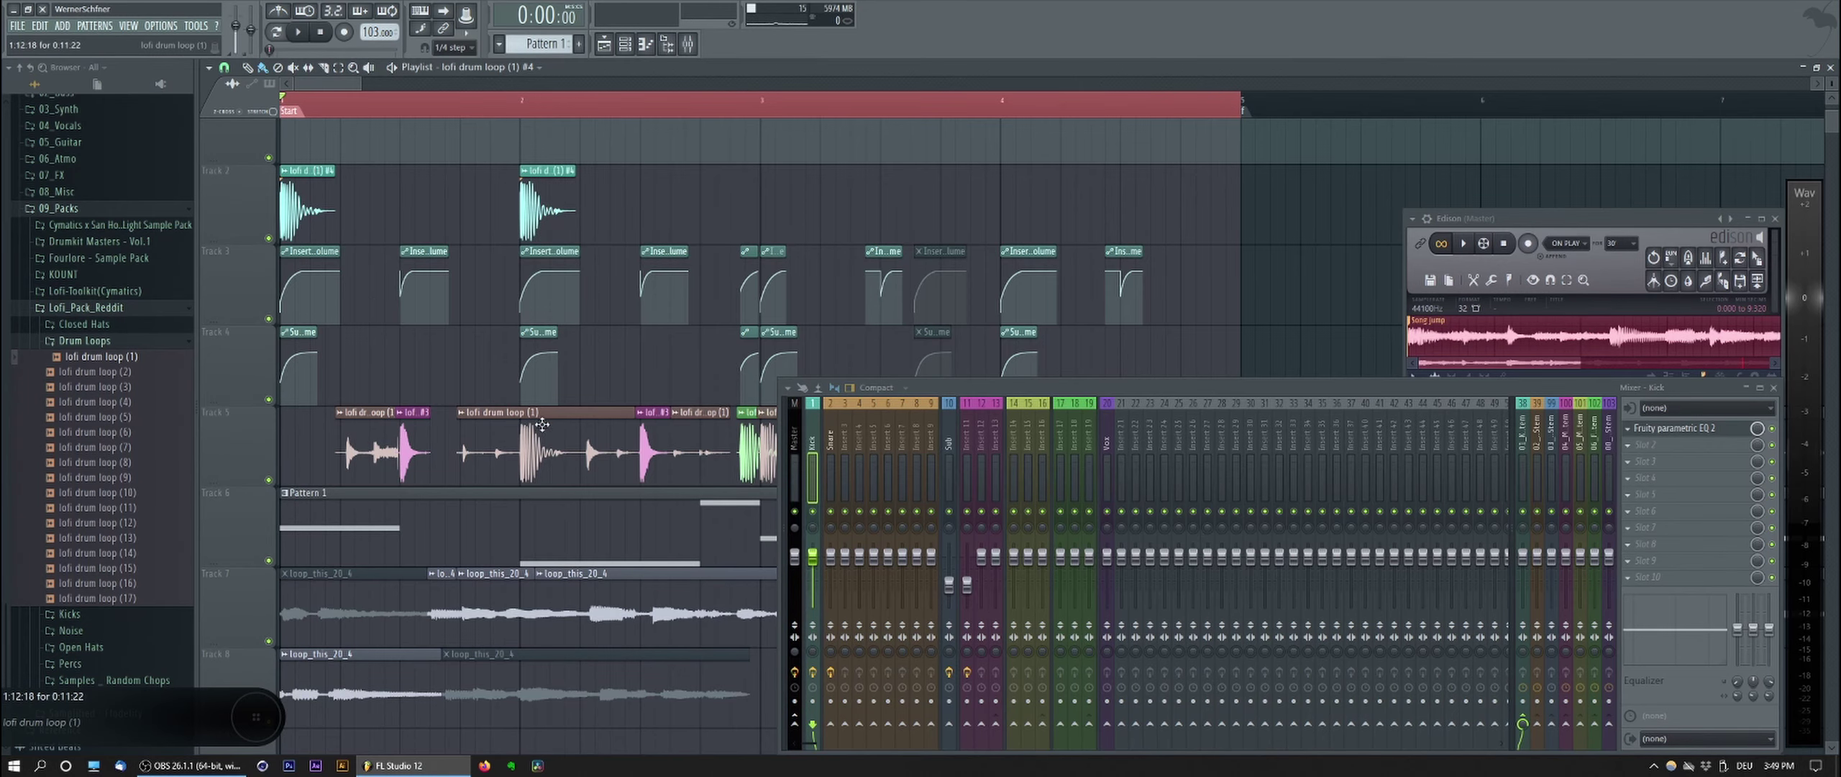
key("c")
left_click(517, 455)
right_click(565, 456)
right_click(578, 471)
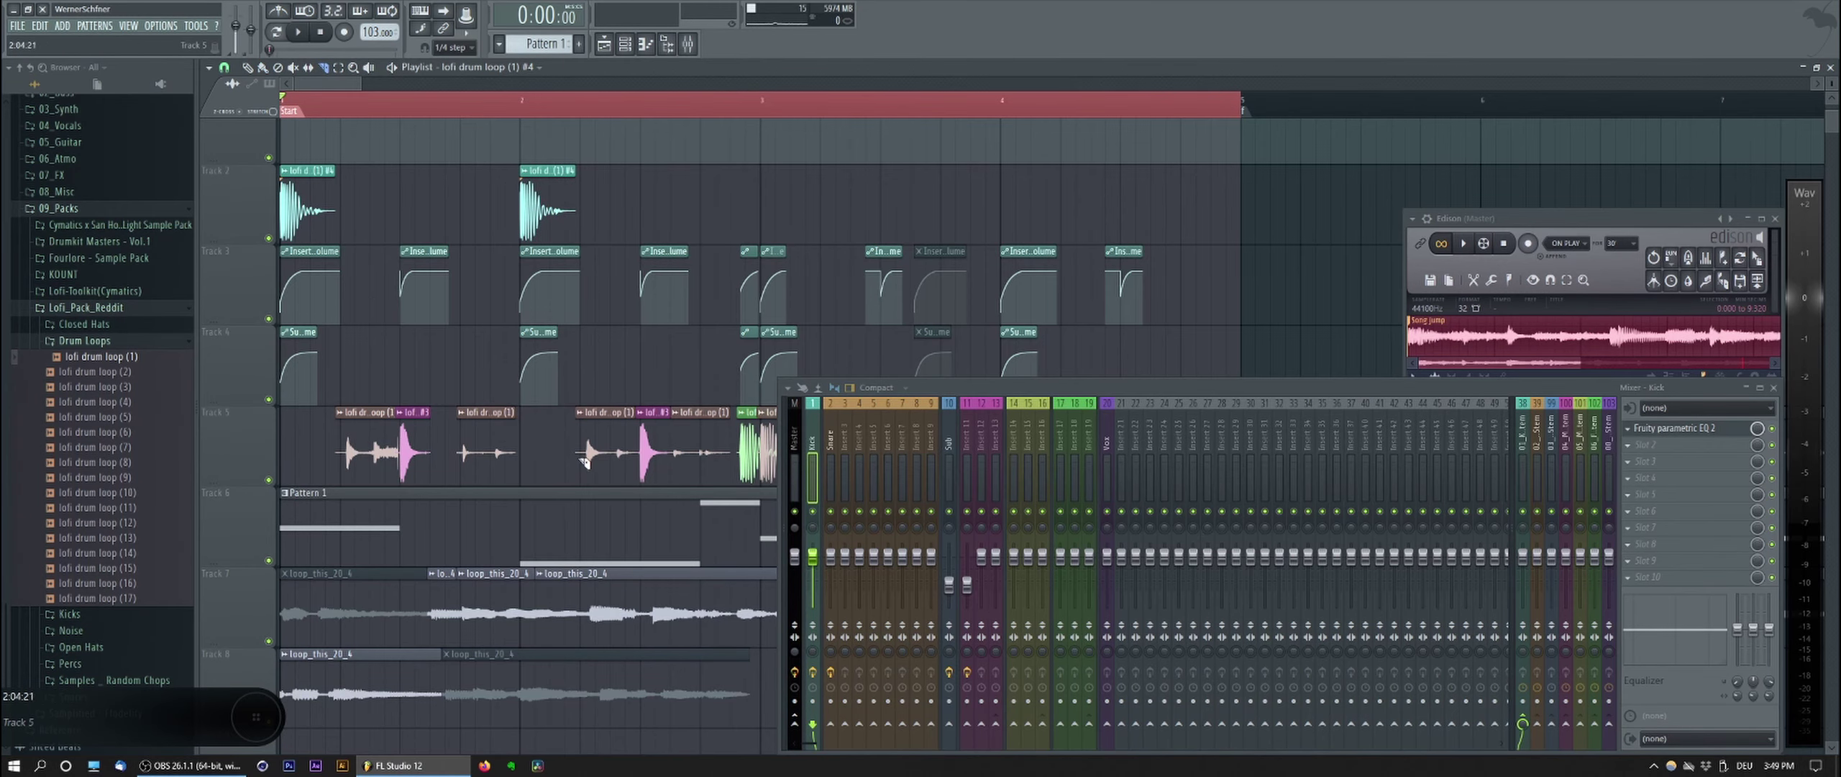
Step: Copy the turquoise kick to the start of bar 3 on Track 2 and delete the drum loop kick beneath it on Track 5
key("b")
mouse_move(538, 200)
left_mouse_down()
mouse_move(440, 185)
mouse_move(713, 185)
mouse_move(680, 186)
left_mouse_up()
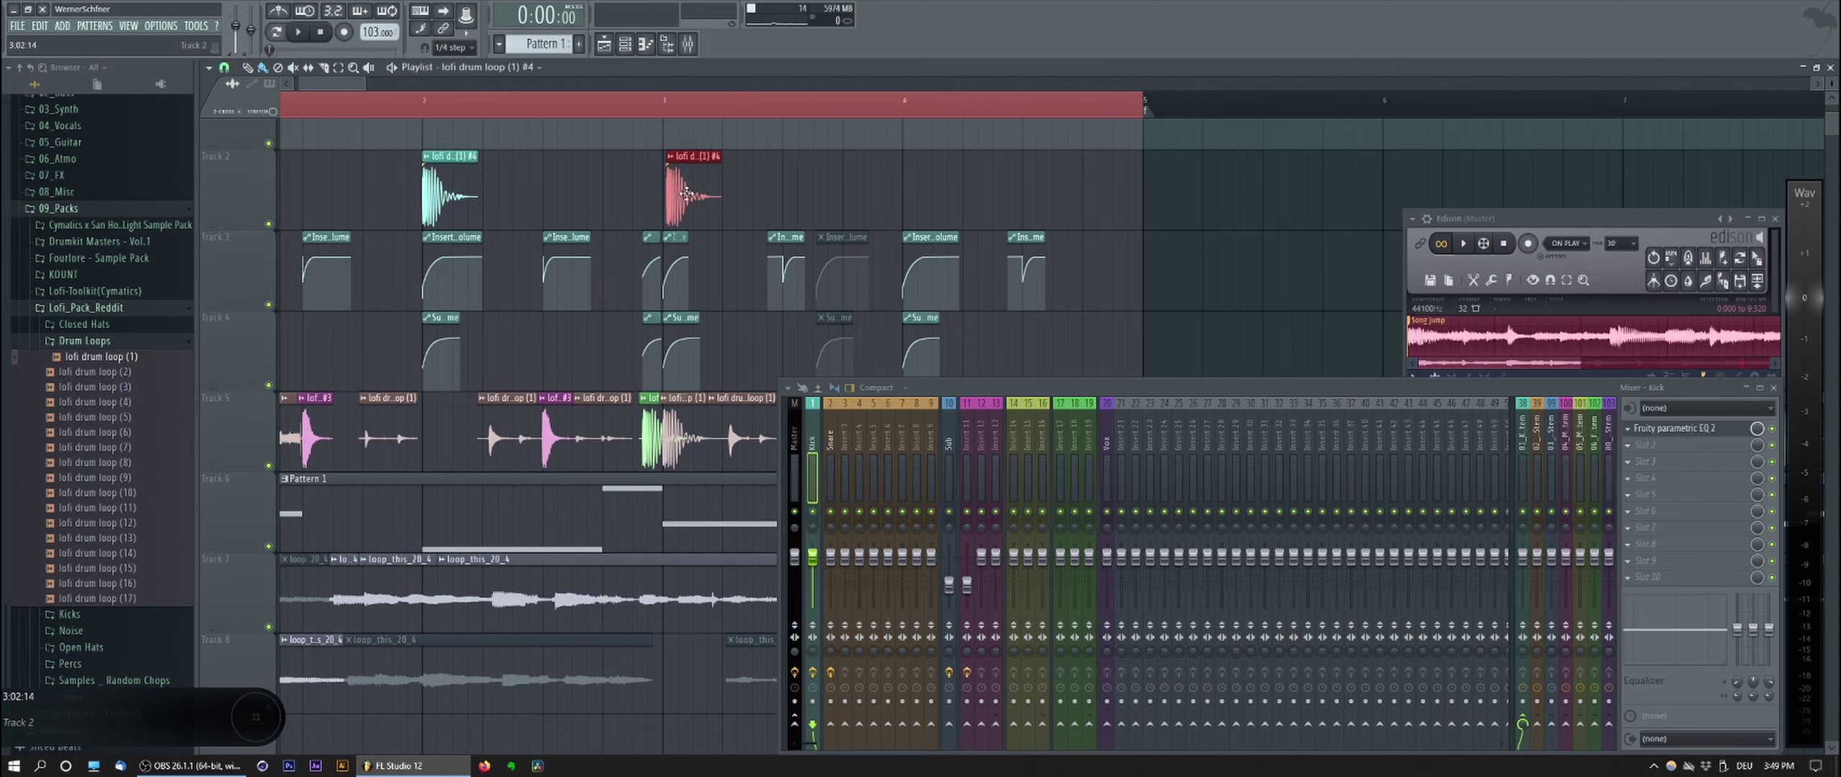
double_click(680, 185)
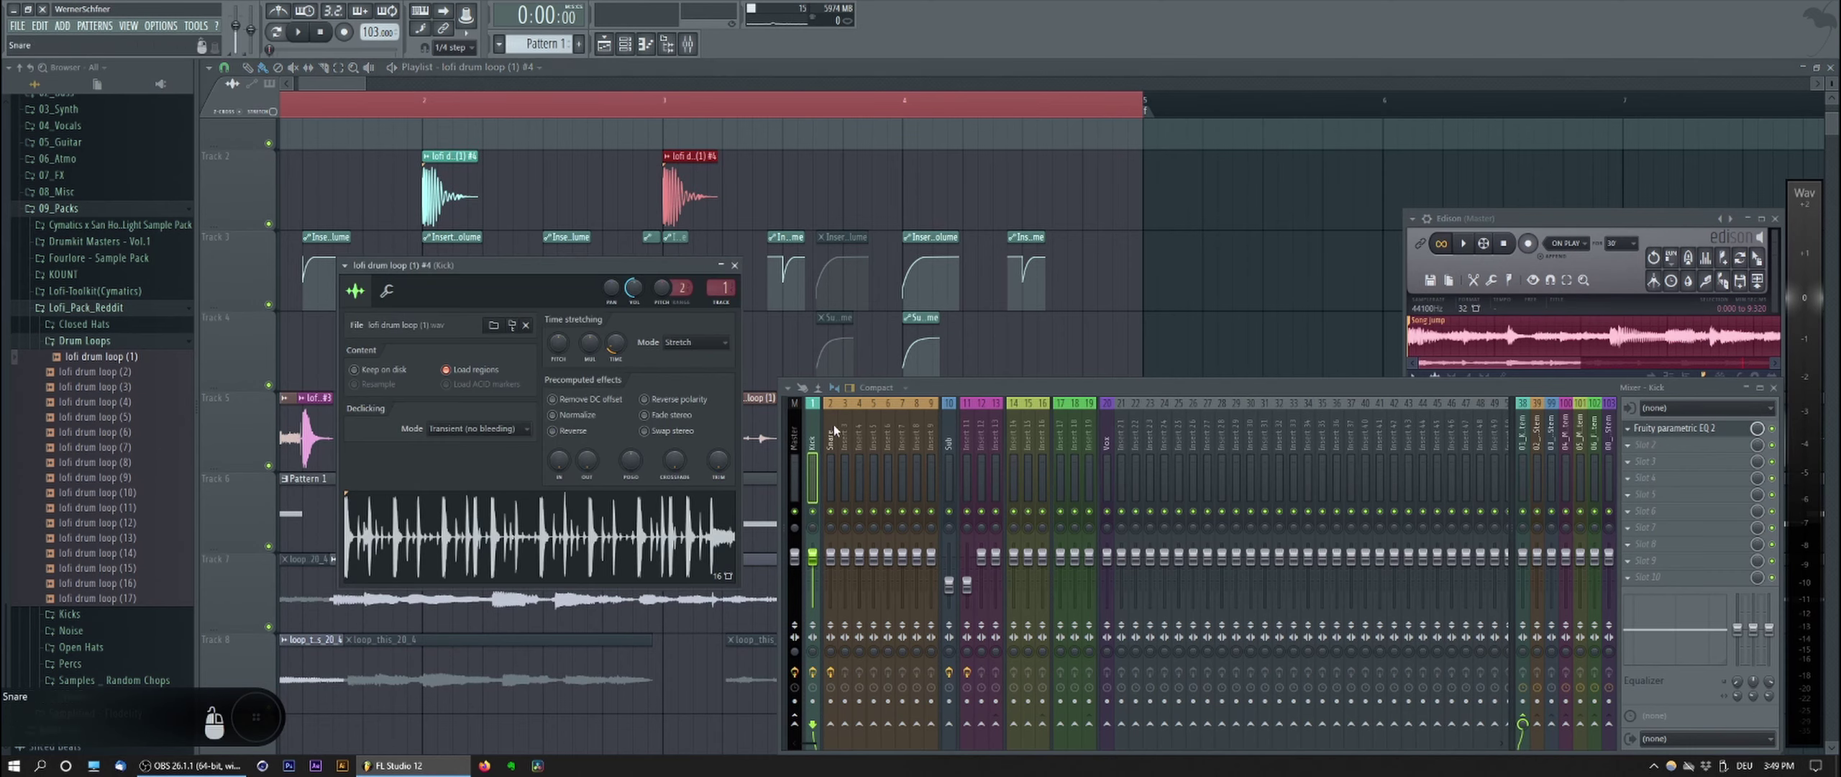
left_click(761, 218, "ctrl")
right_click(684, 425)
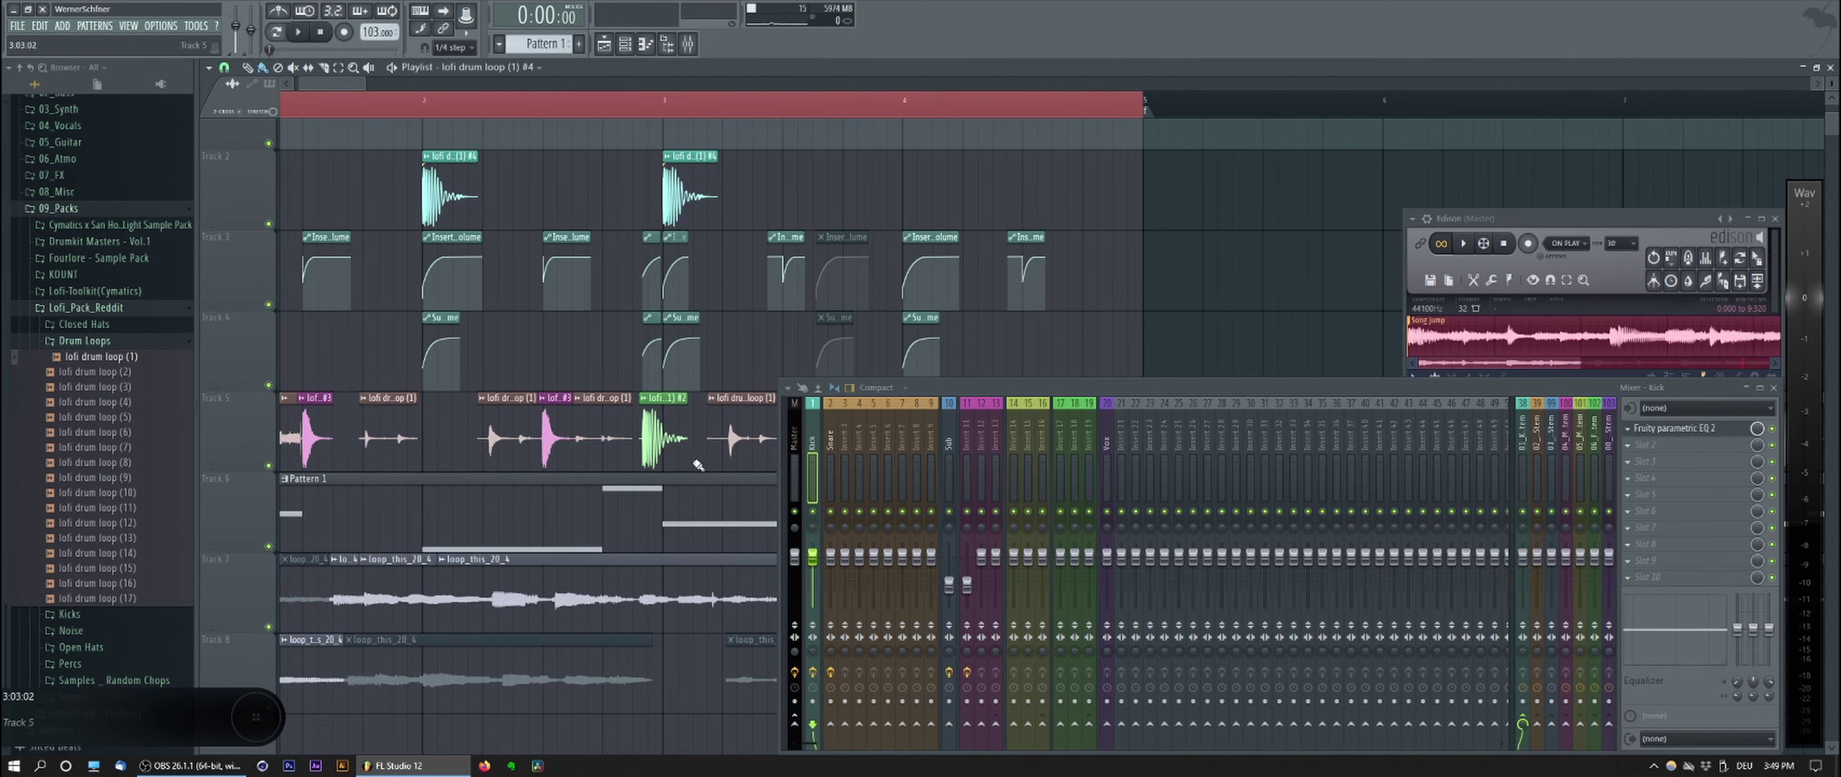
Step: Try overlapping the bar 3 turquoise kick with the green clip on Track 5, and move it back to Track 2
scroll(696, 453, "up", 5)
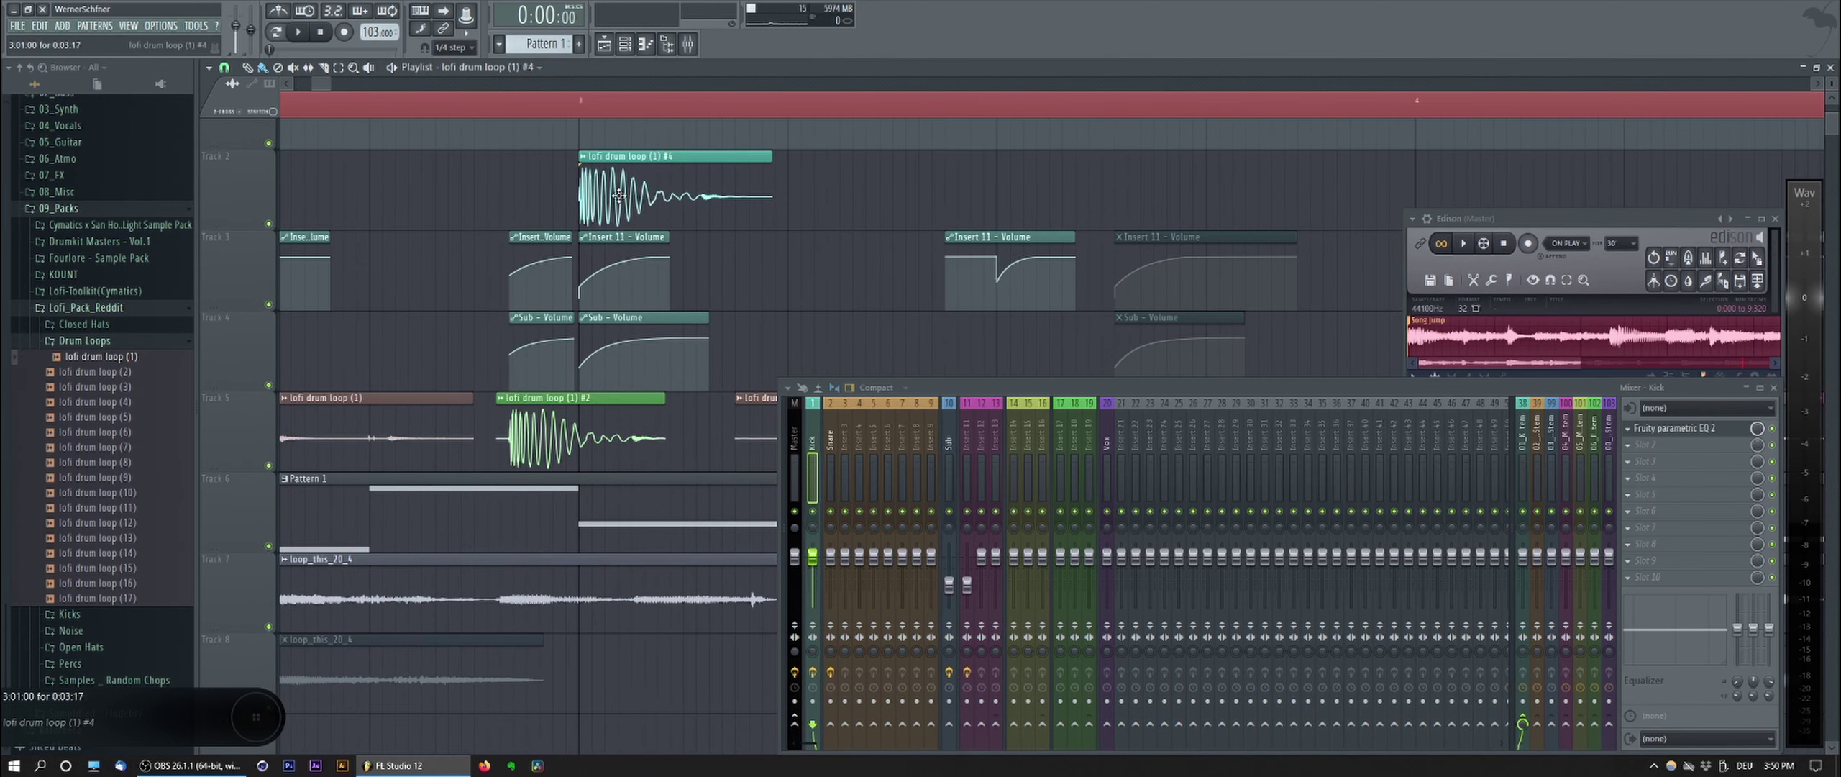
mouse_move(623, 202)
left_mouse_down()
mouse_move(581, 444)
mouse_move(647, 270)
mouse_move(648, 189)
left_mouse_up()
left_click_drag(582, 451, 674, 470)
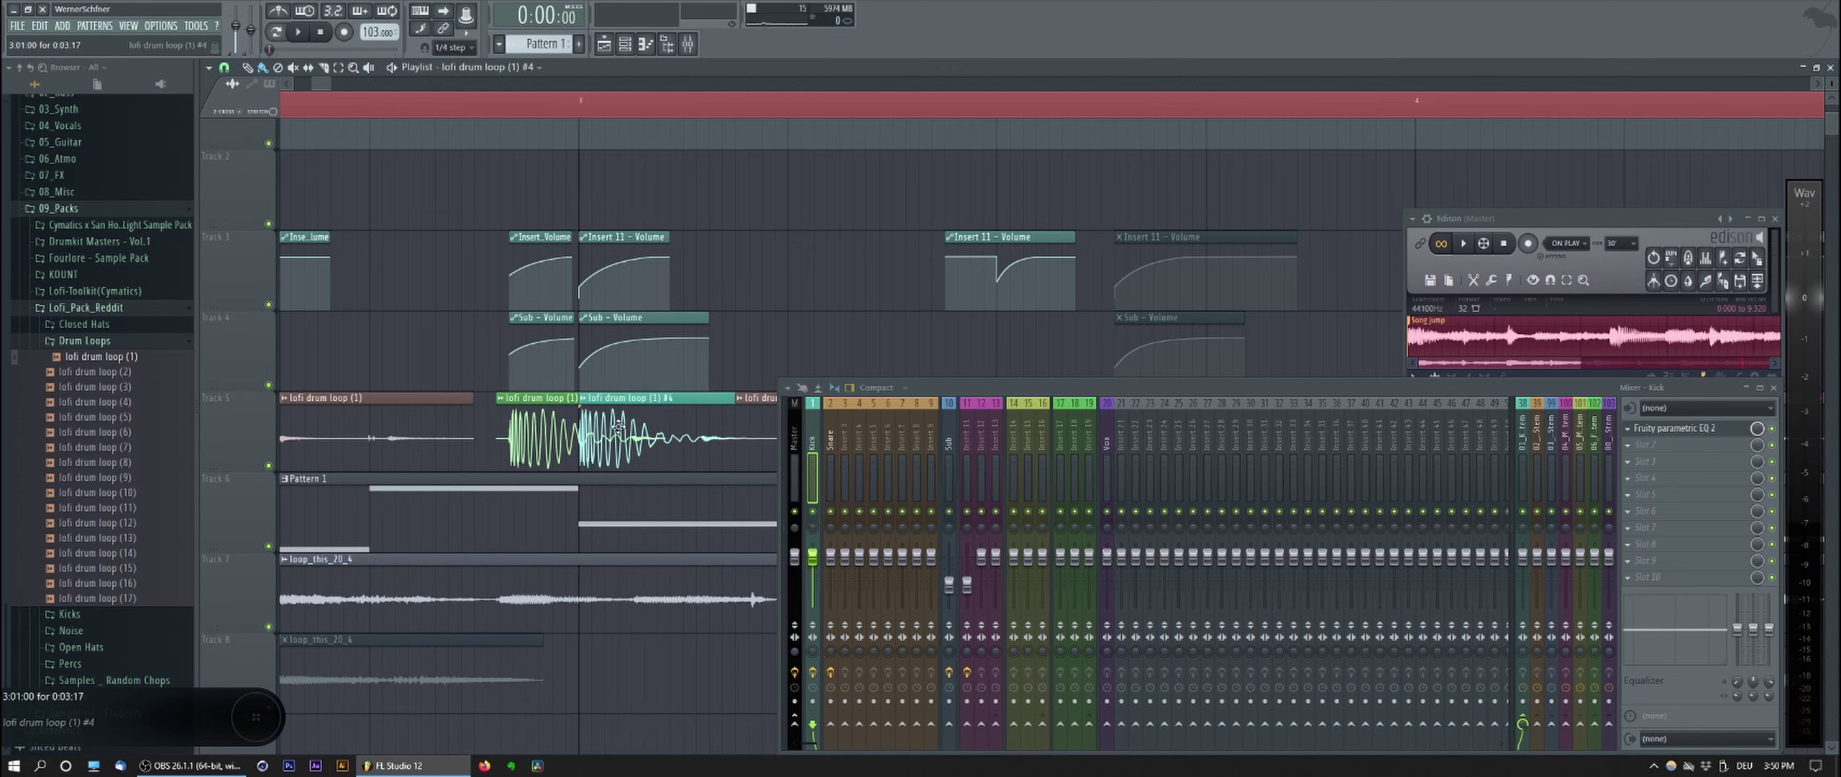
left_click_drag(636, 435, 636, 192)
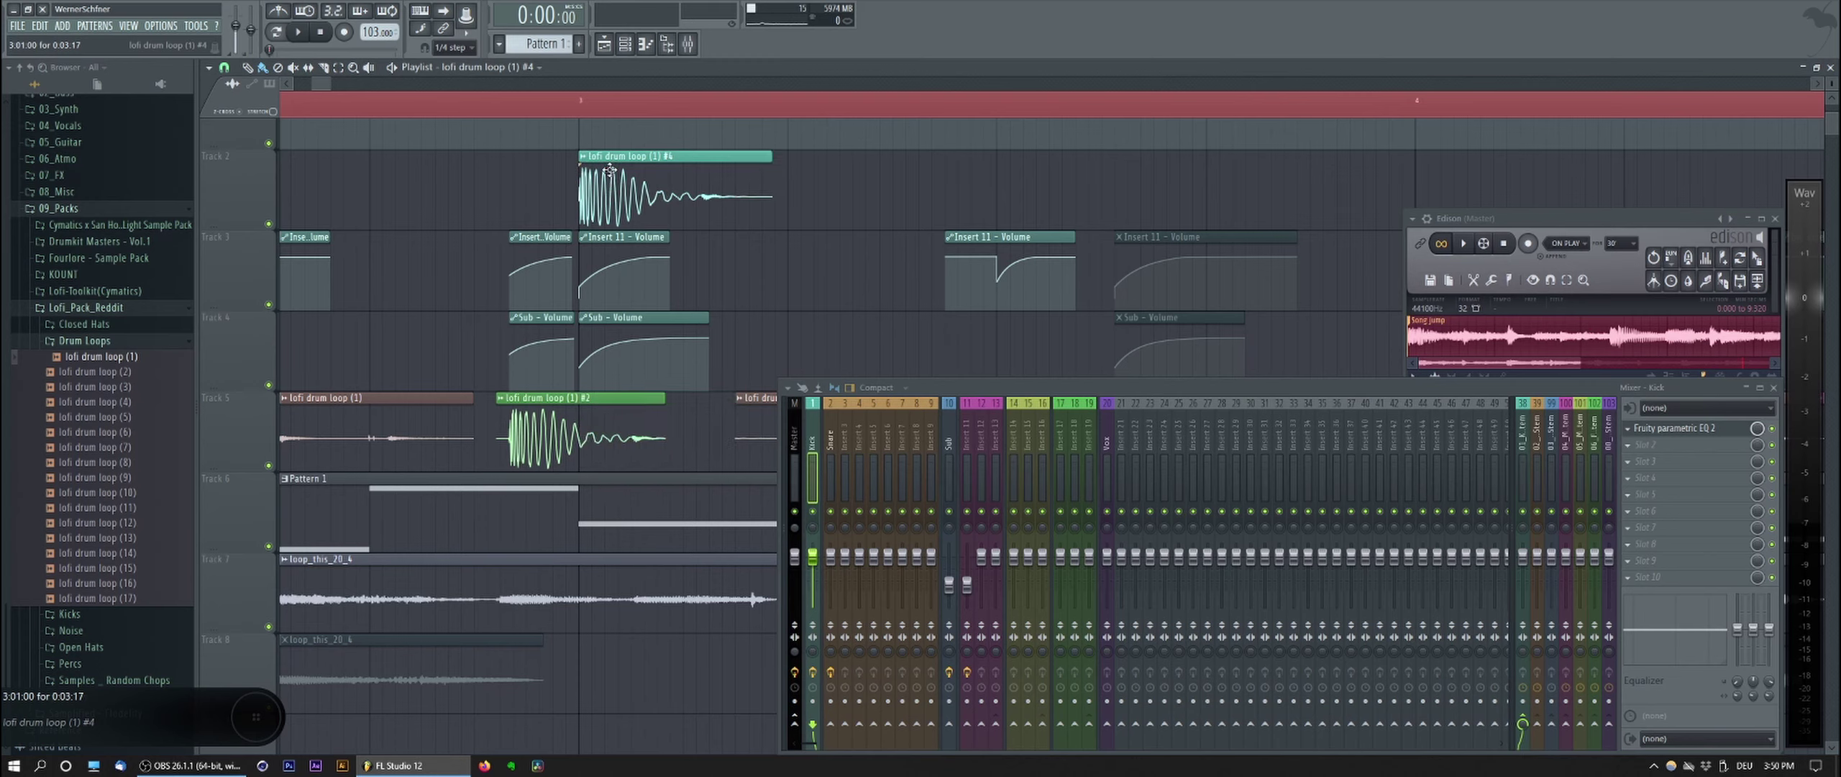
Step: Trim the green clip to end at bar 3, place the turquoise kick directly after it on Track 5, and audition the transition
left_click_drag(663, 439, 562, 439)
left_click_drag(623, 197, 609, 464)
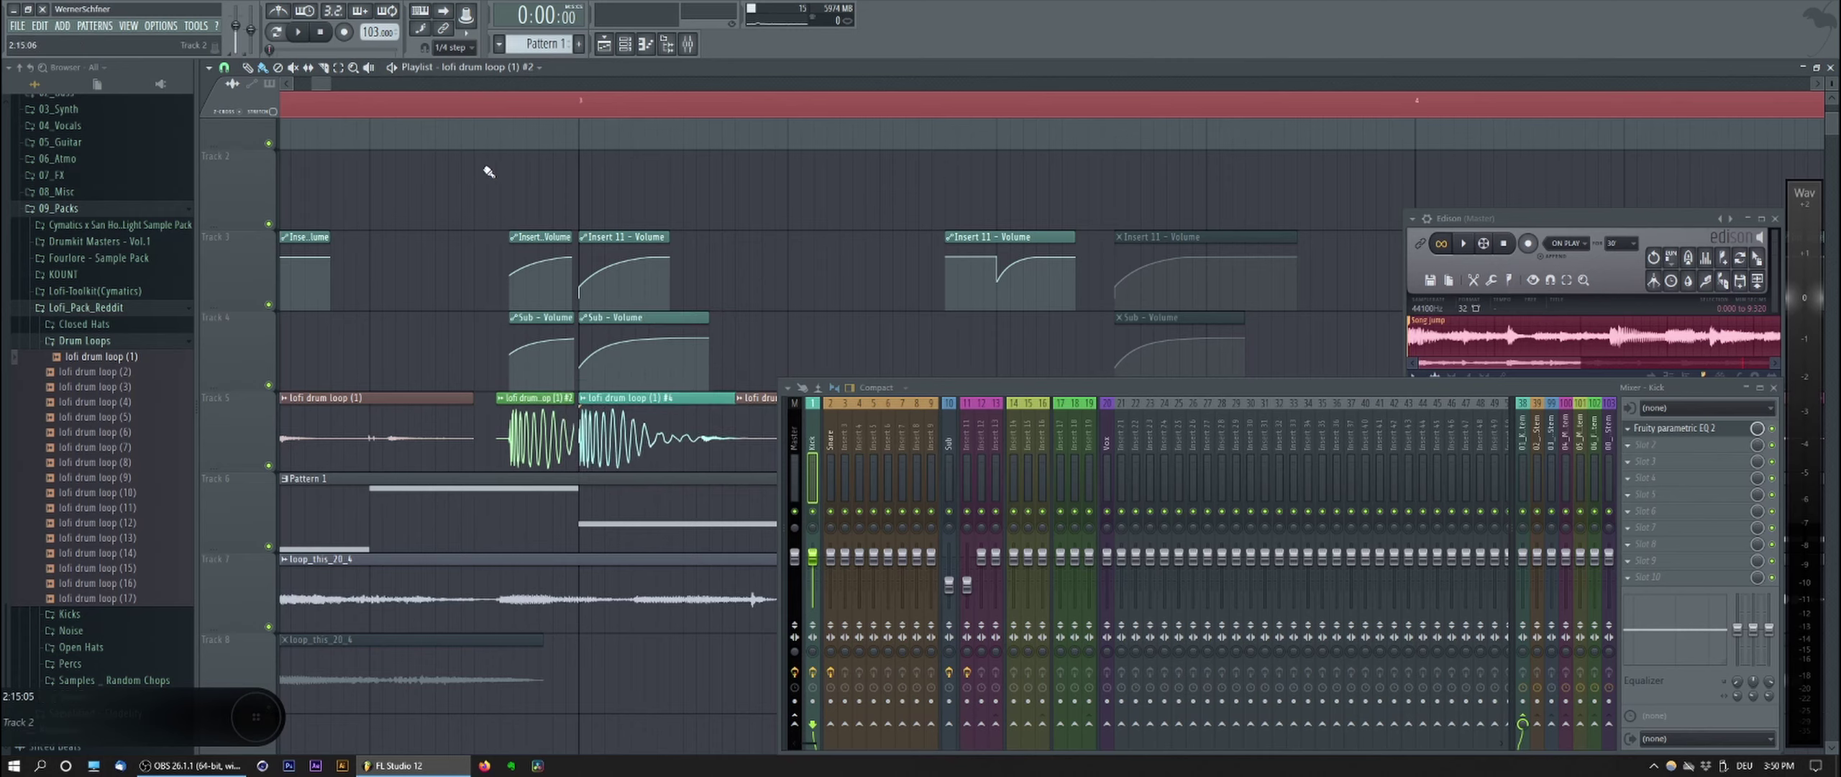
left_click(446, 108)
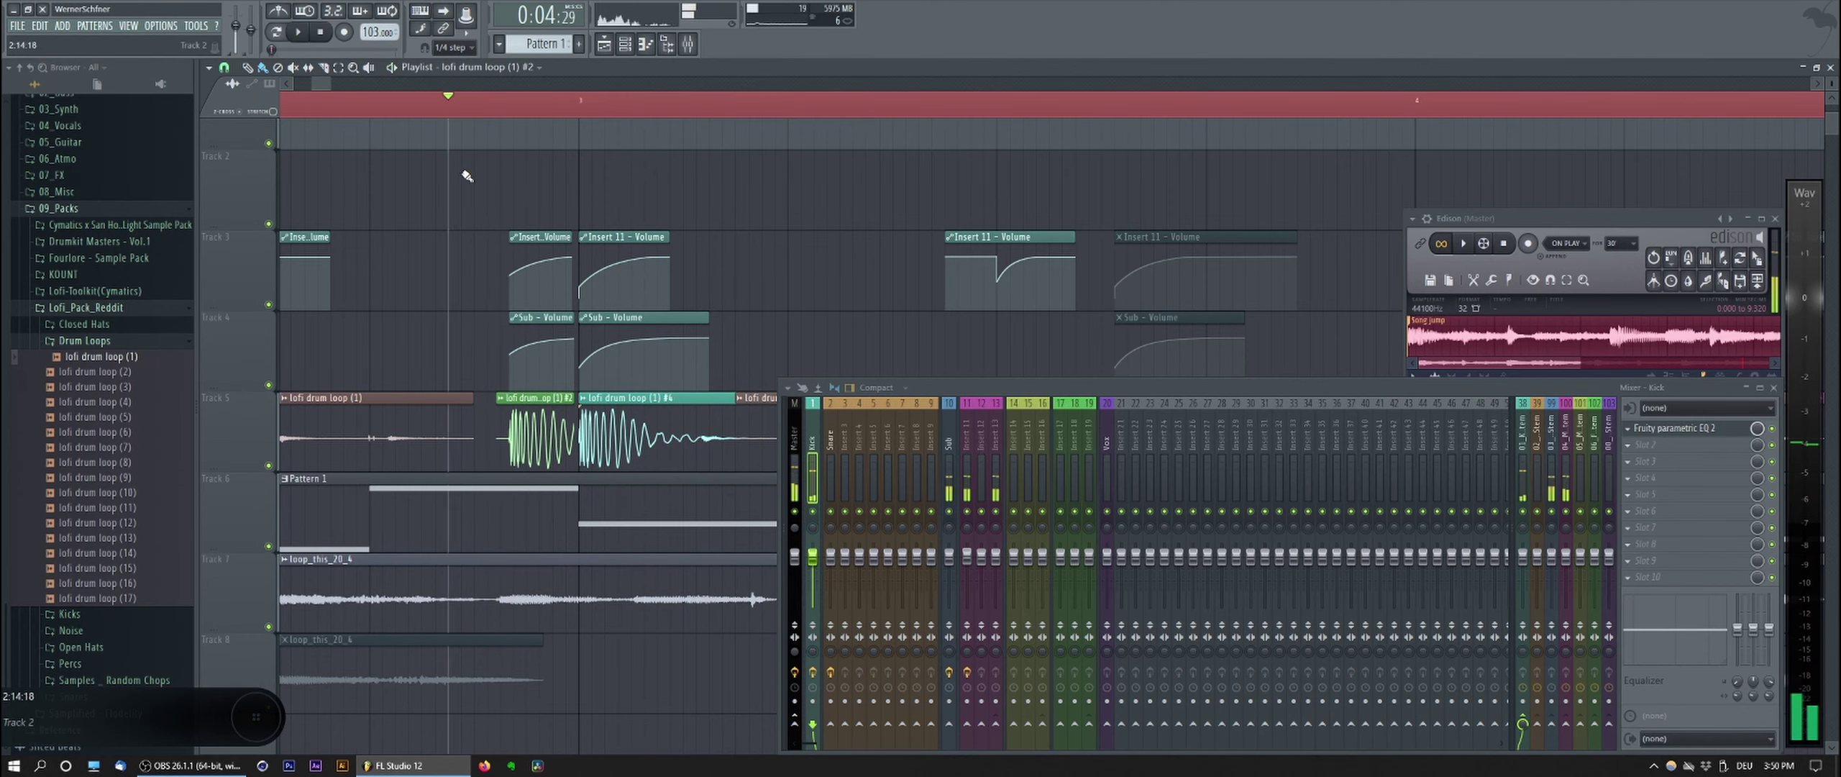
key("space")
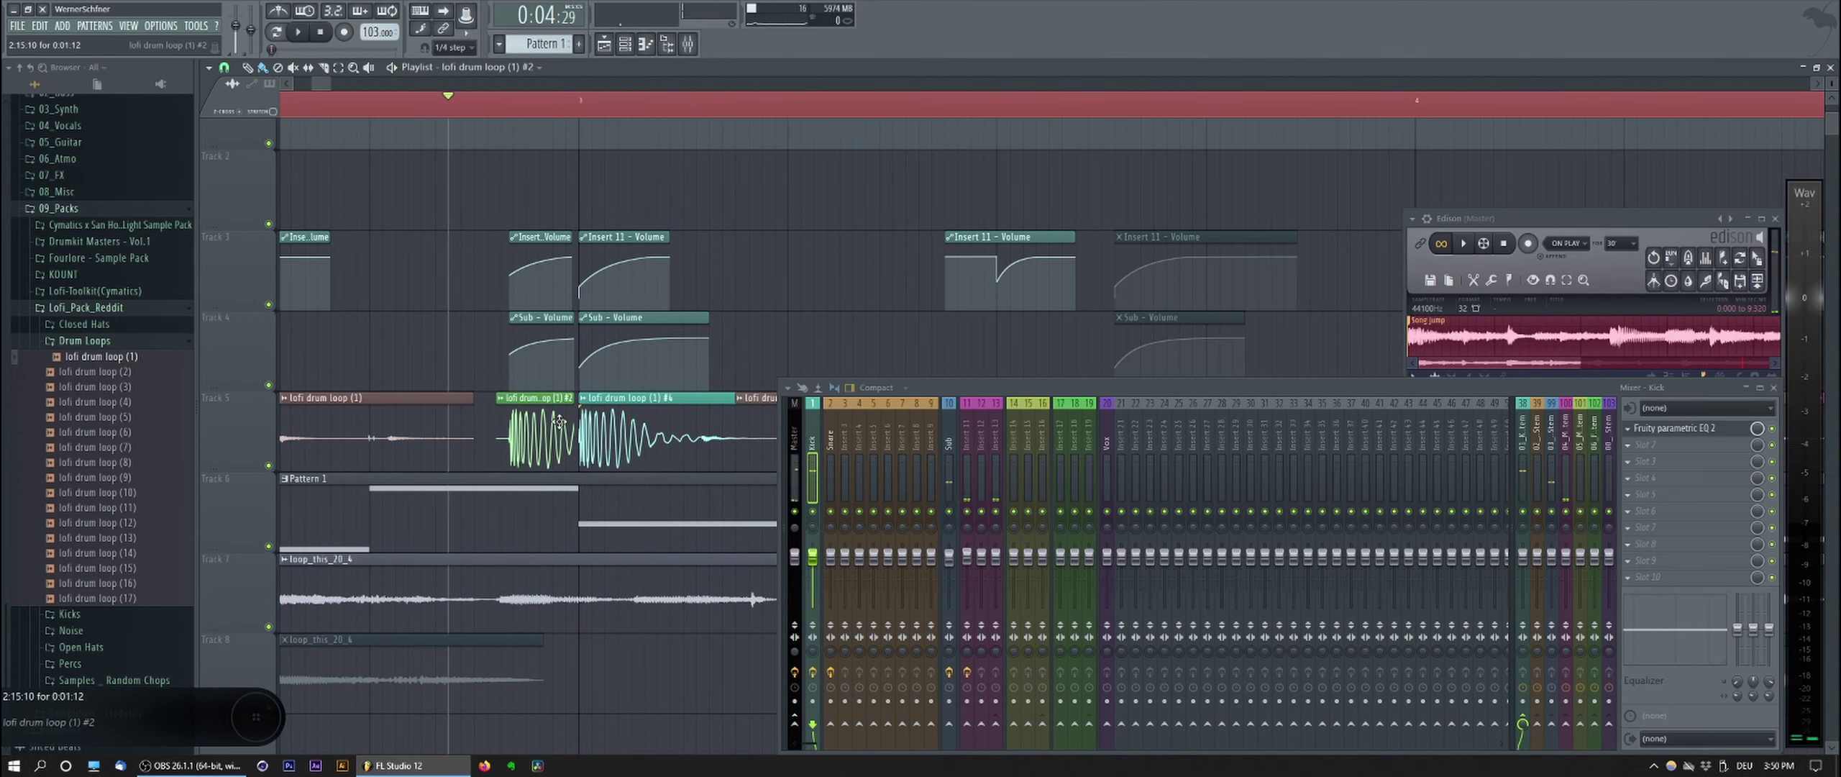
Step: Create a volume automation clip for the green clip before bar 3 and play back the transition
left_click(541, 442)
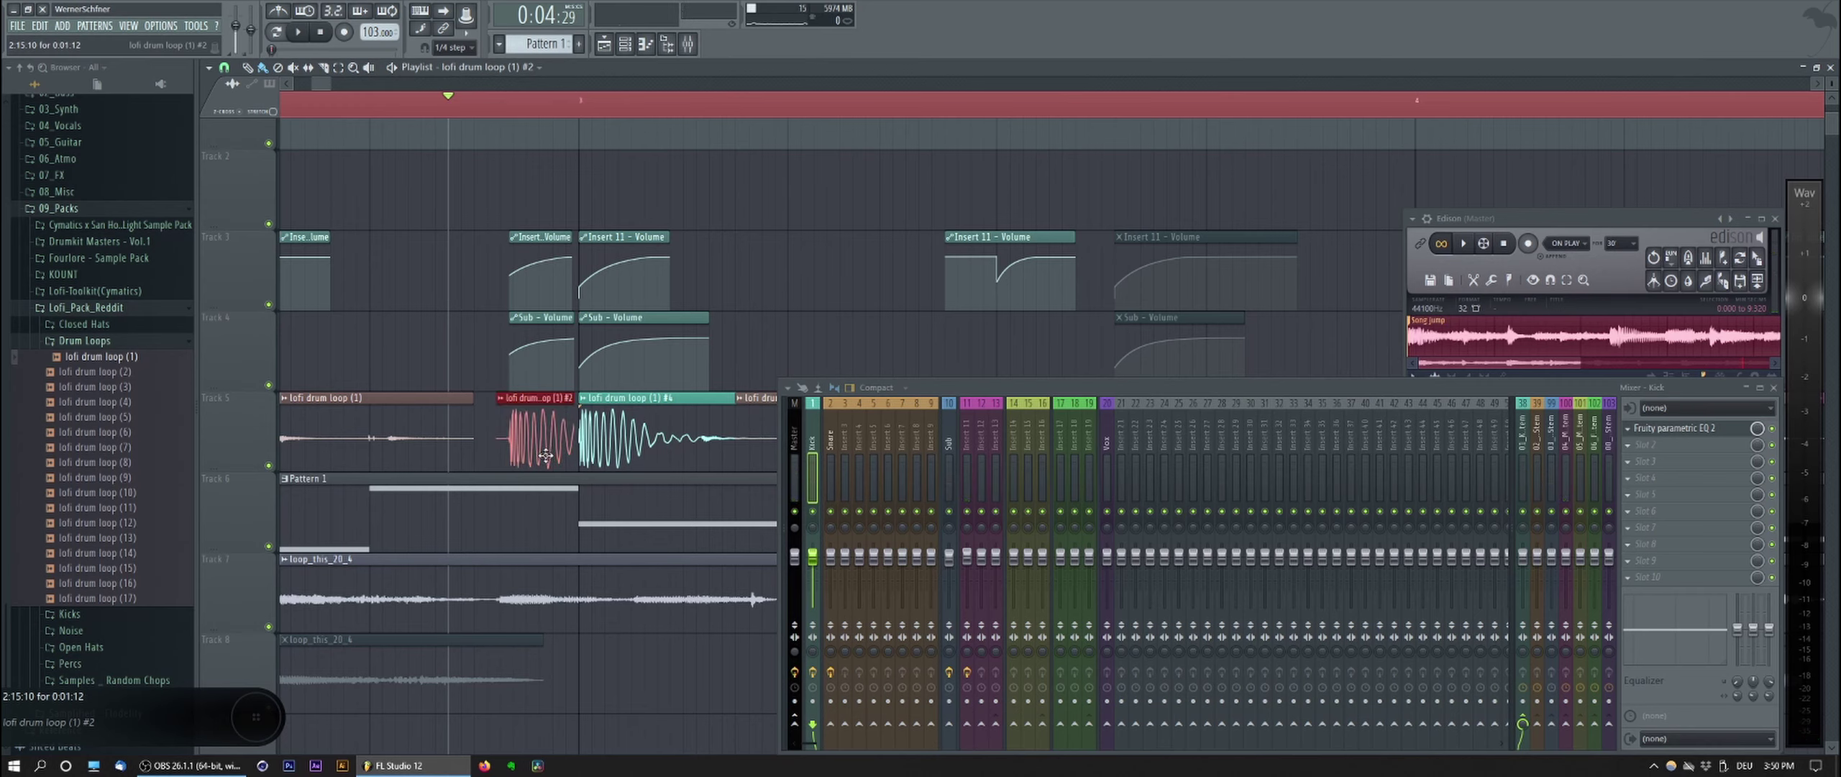
left_click(470, 342)
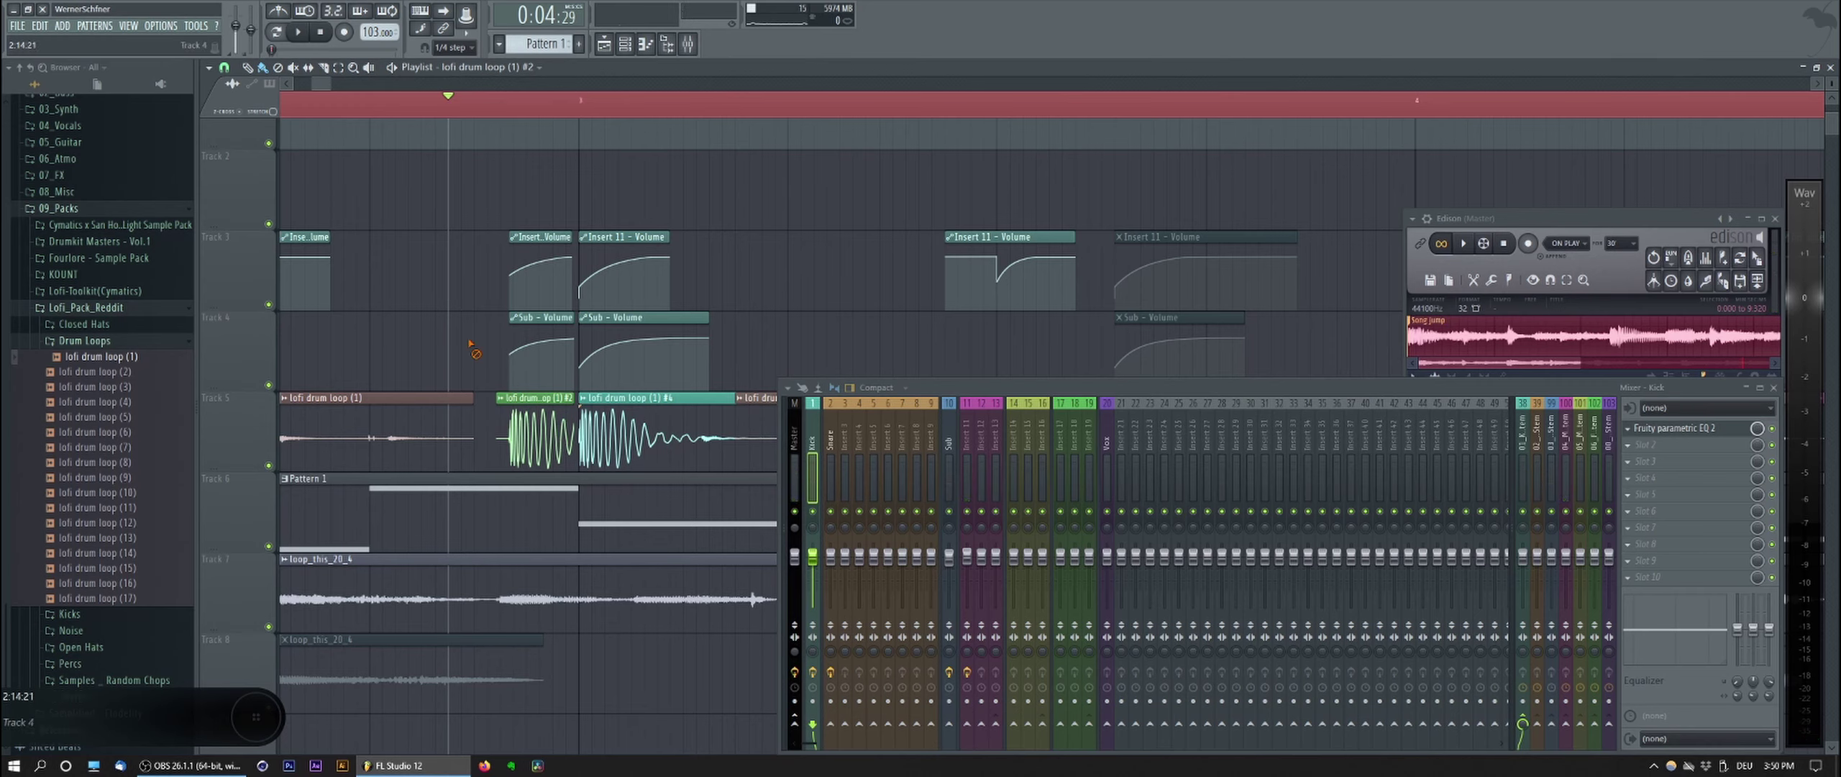
left_click(503, 401)
mouse_move(630, 507)
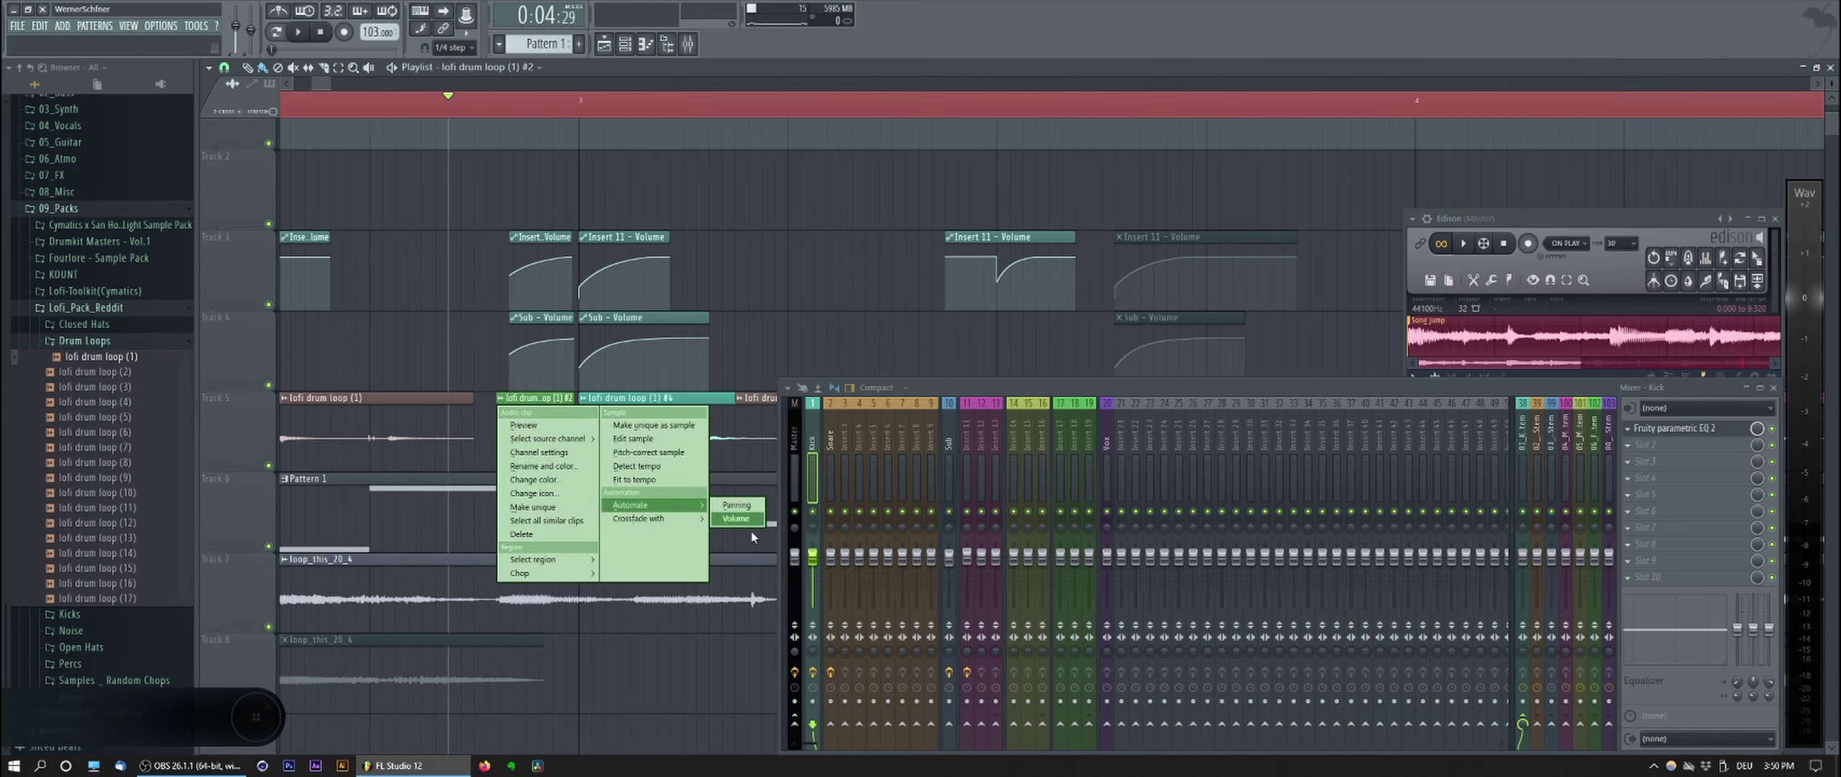
left_click(738, 518)
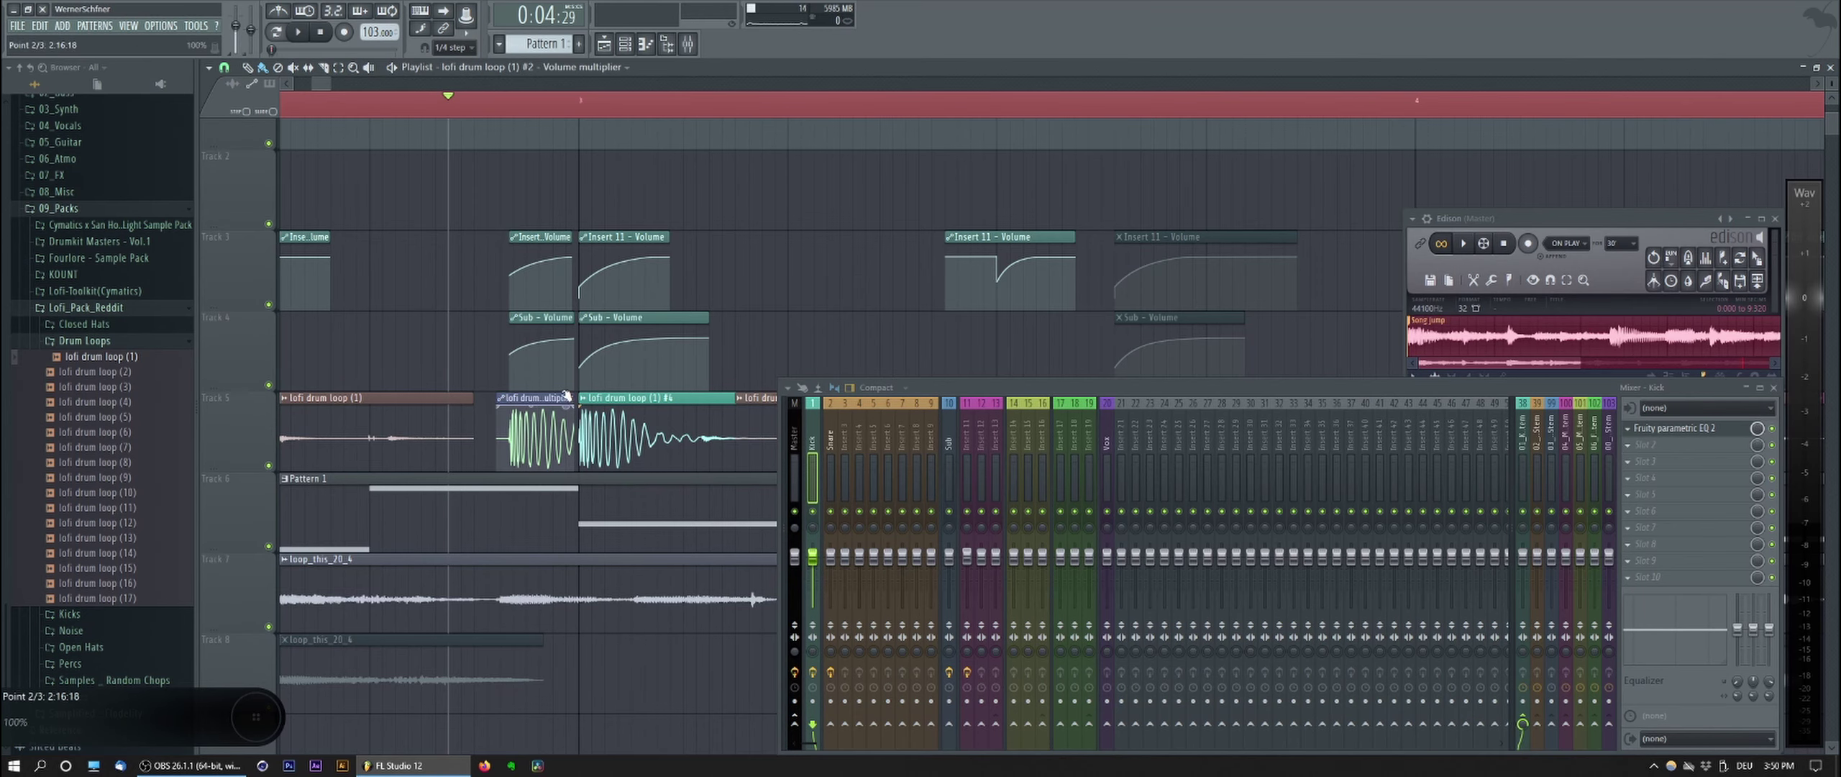
left_click(436, 96)
key("space")
key("space")
Step: Move the bar 3 turquoise kick up to Track 2, and replace the bar 4 drum loop kick with a copy of it there
left_click_drag(551, 441, 564, 307)
scroll(564, 307, "down", 3)
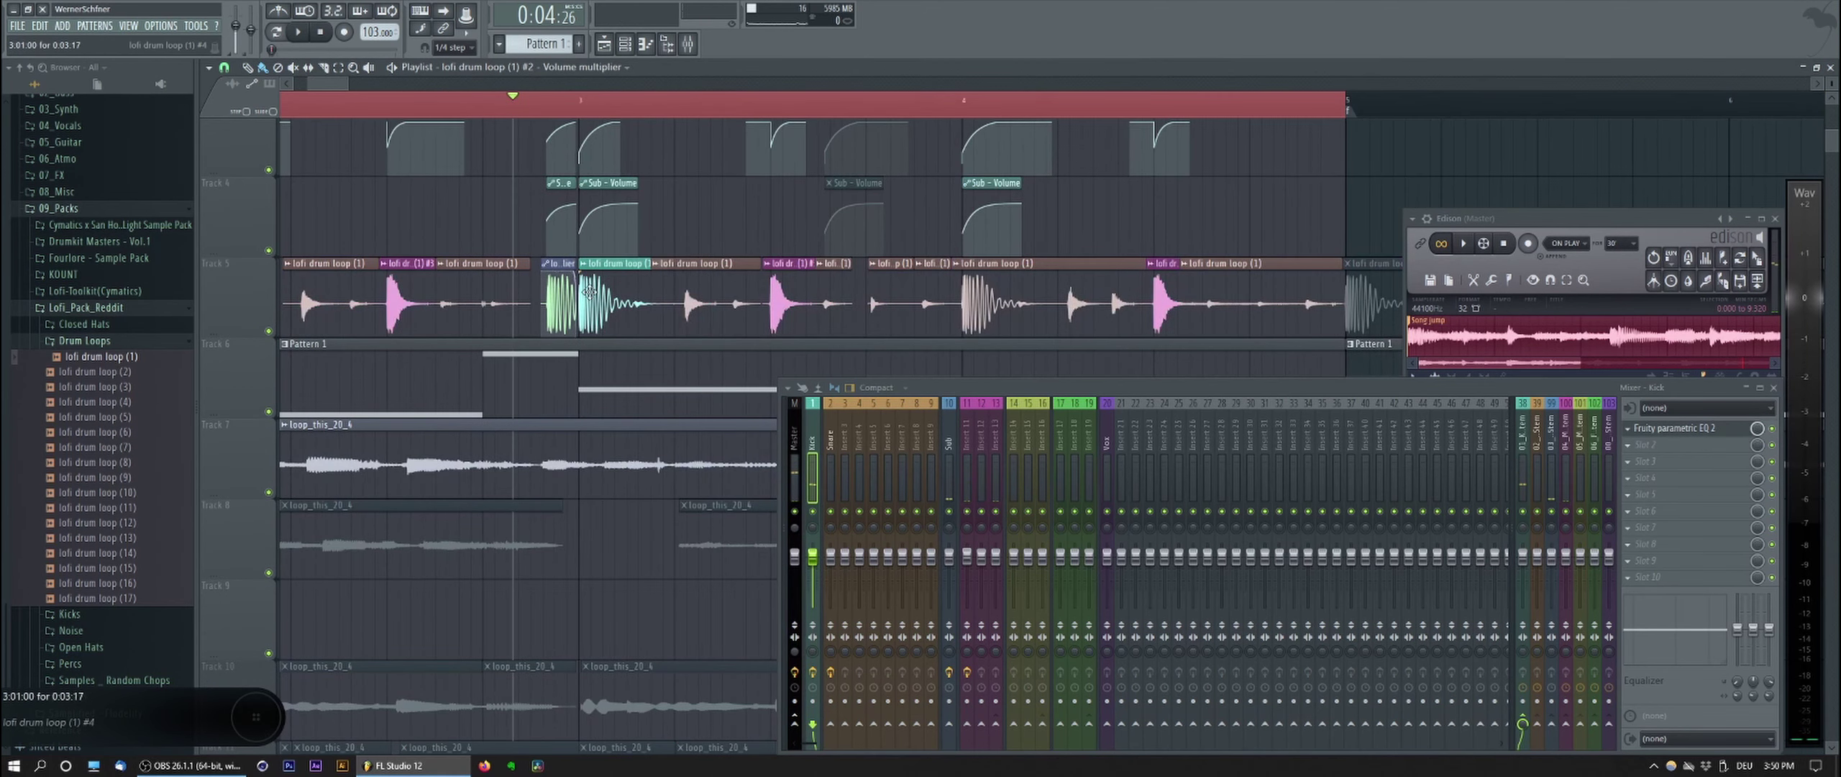
scroll(484, 309, "down", 2)
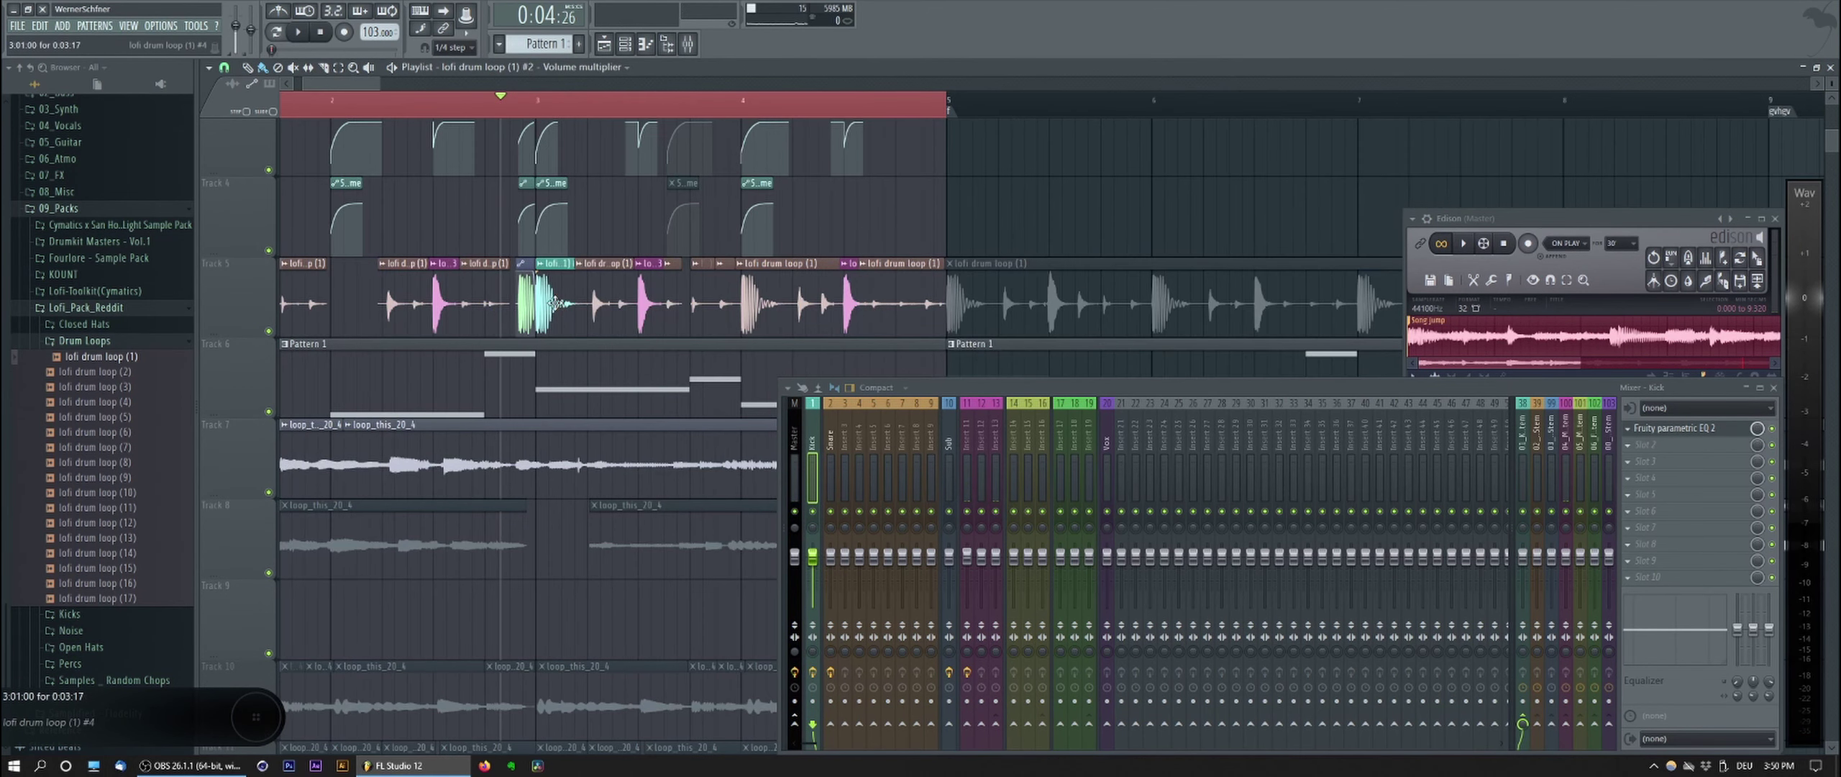
left_click(551, 306, "ctrl")
scroll(552, 307, "up", 3)
left_click_drag(555, 473, 603, 244)
left_click(643, 251, "ctrl")
left_click(457, 223, "ctrl")
scroll(671, 253, "up", 4)
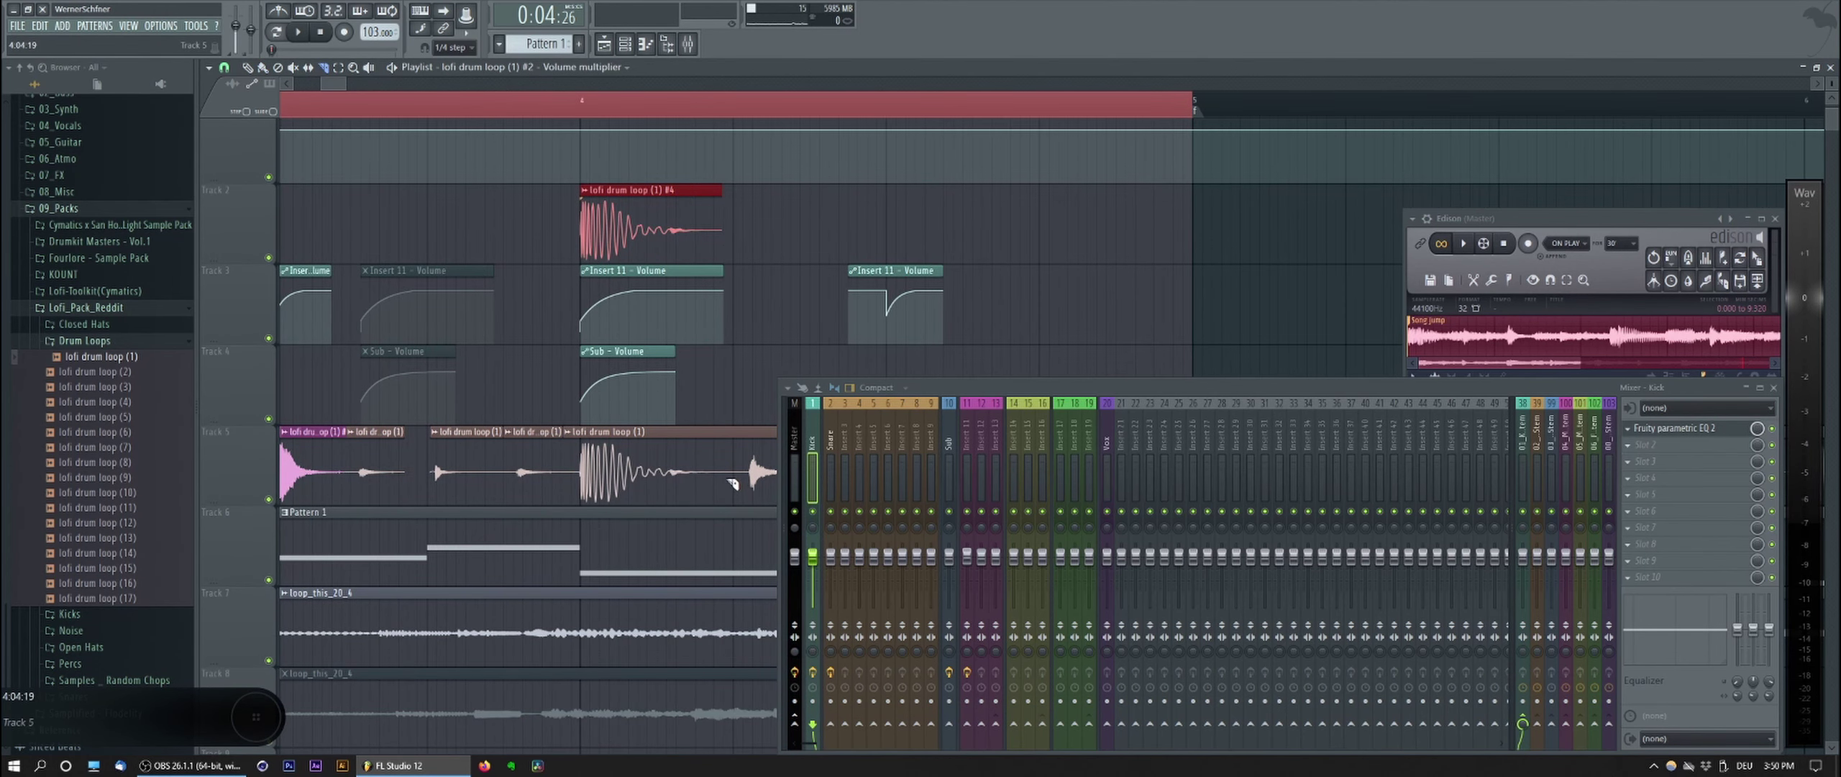
scroll(673, 472, "down", 4)
scroll(515, 374, "down", 1)
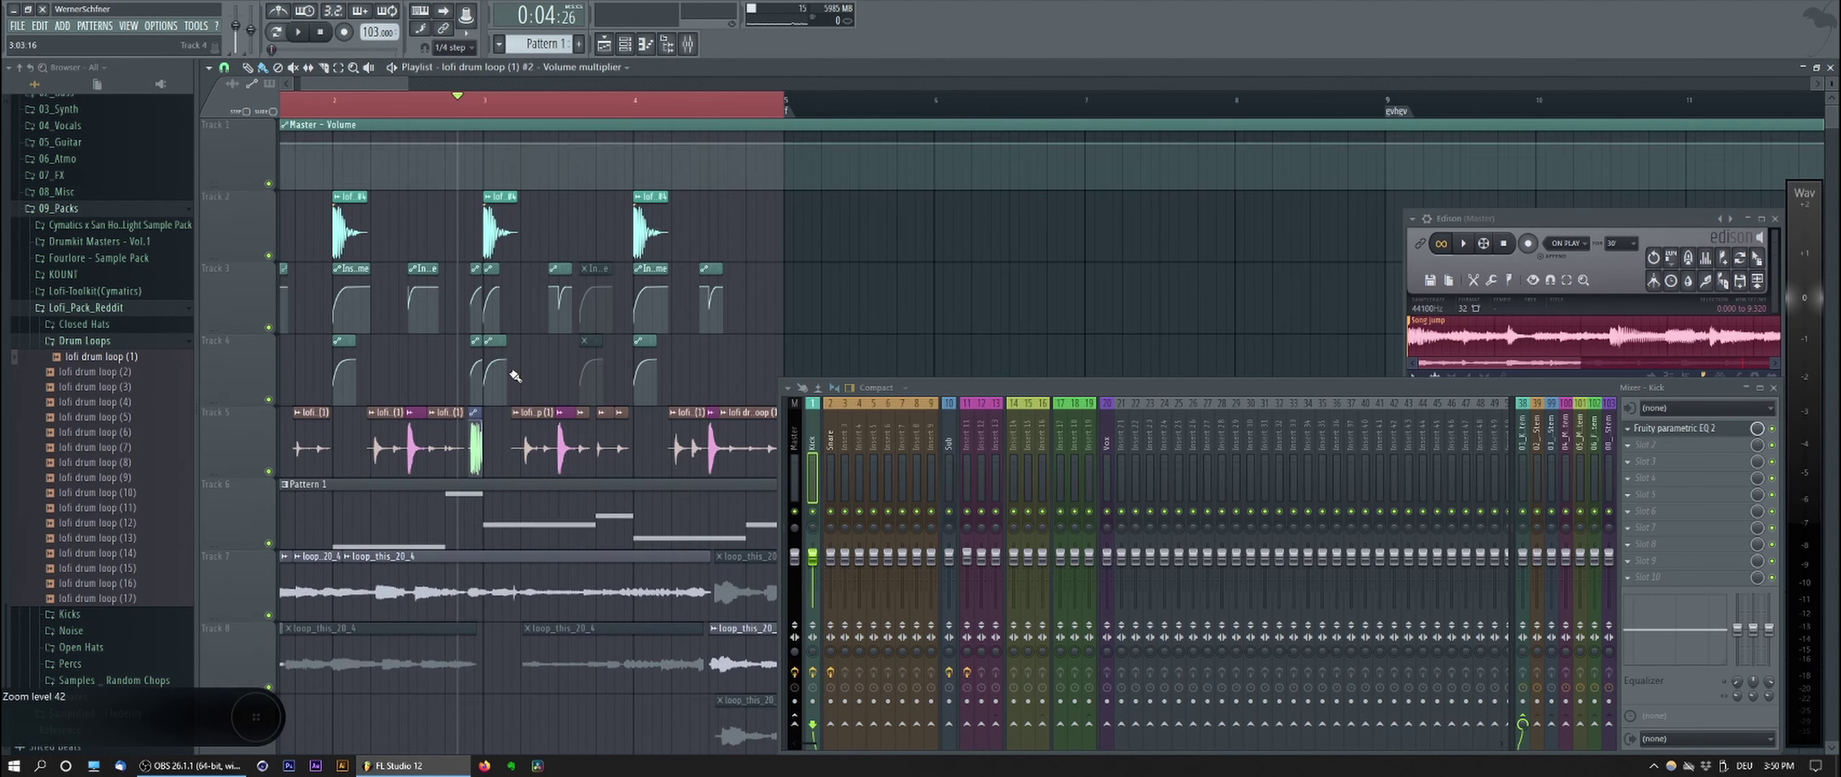
Step: Move the green clip with its volume automation up to Track 2, directly before the bar 3 turquoise kick
left_click_drag(514, 374, 580, 245)
scroll(582, 336, "up", 1)
left_click_drag(594, 356, 582, 138)
scroll(572, 367, "up", 3)
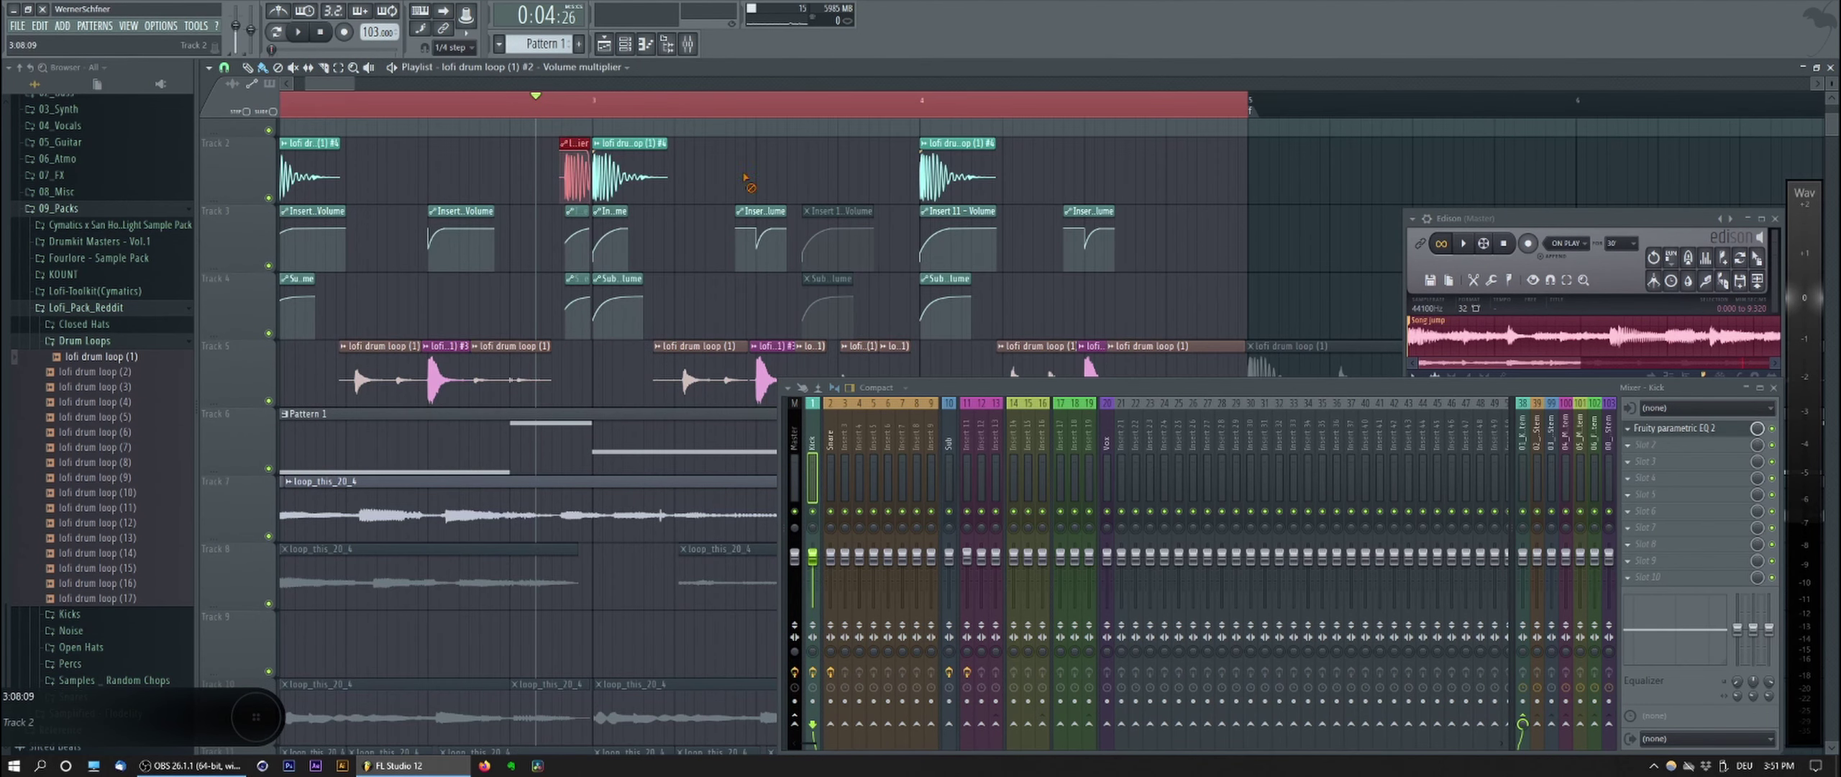
scroll(570, 332, "down", 4)
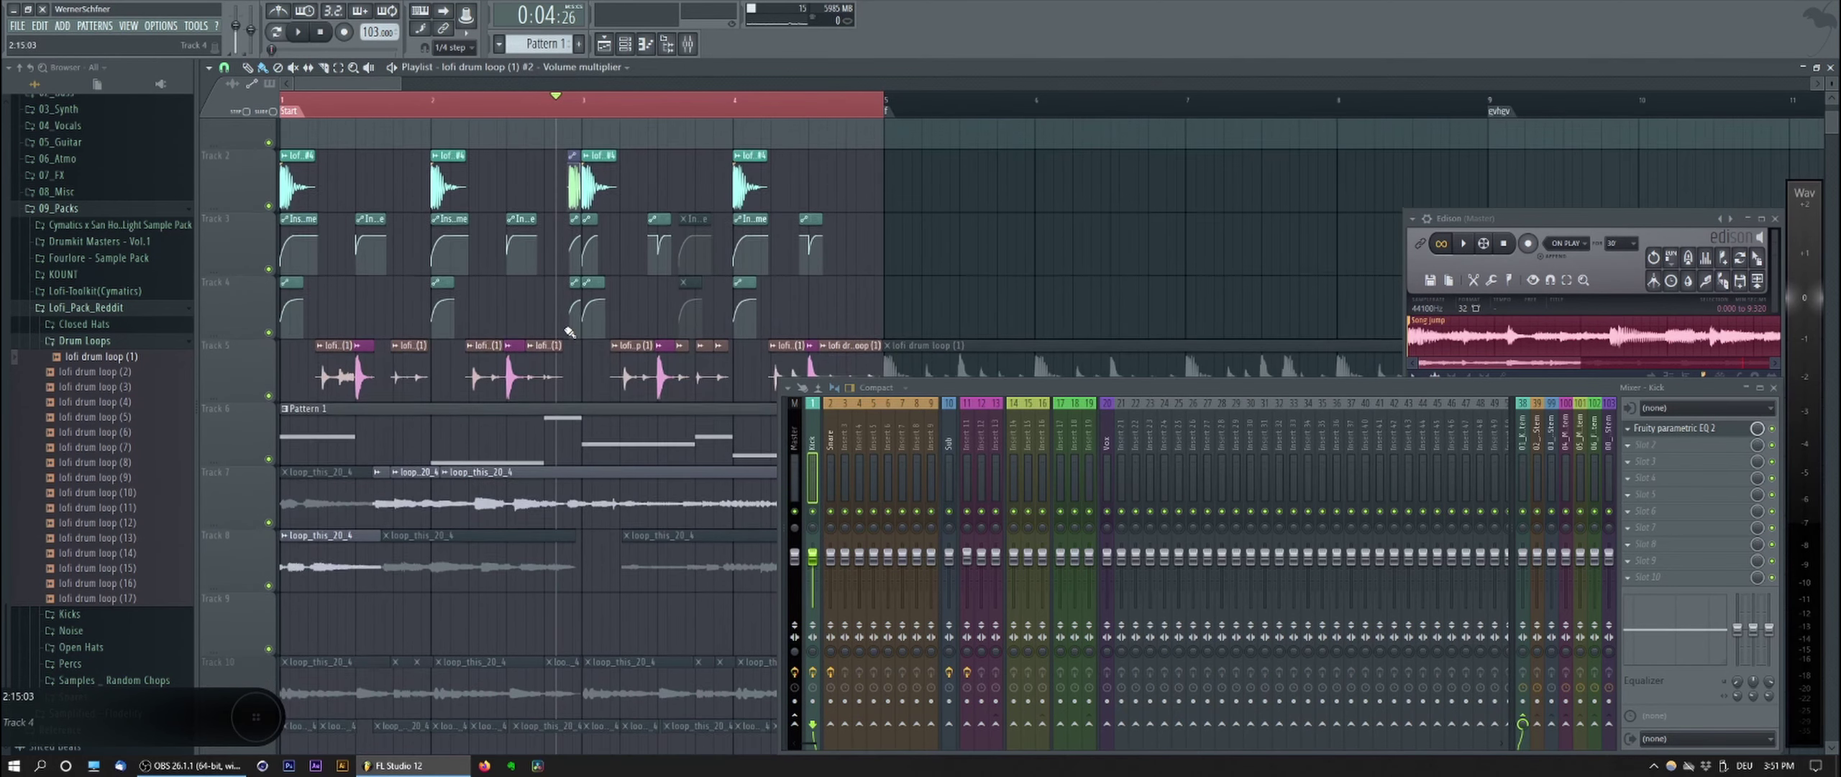
scroll(569, 333, "down", 1)
scroll(516, 331, "down", 1)
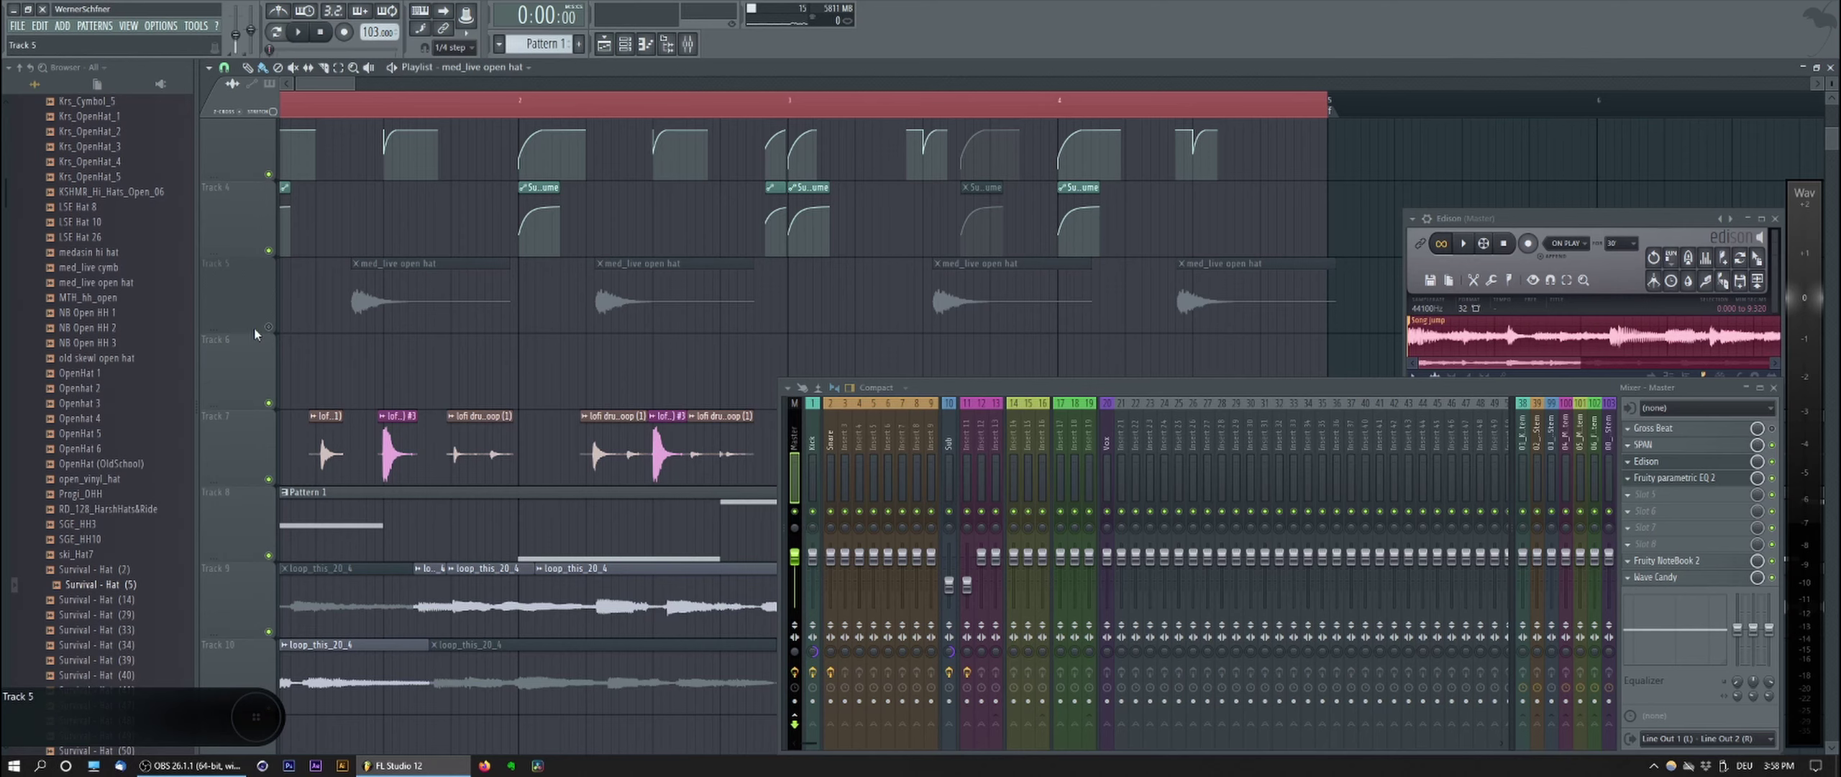
Step: Unmute the open hat track, start playback, and nudge all four med_live open hat clips slightly later
left_click(267, 328)
key("space")
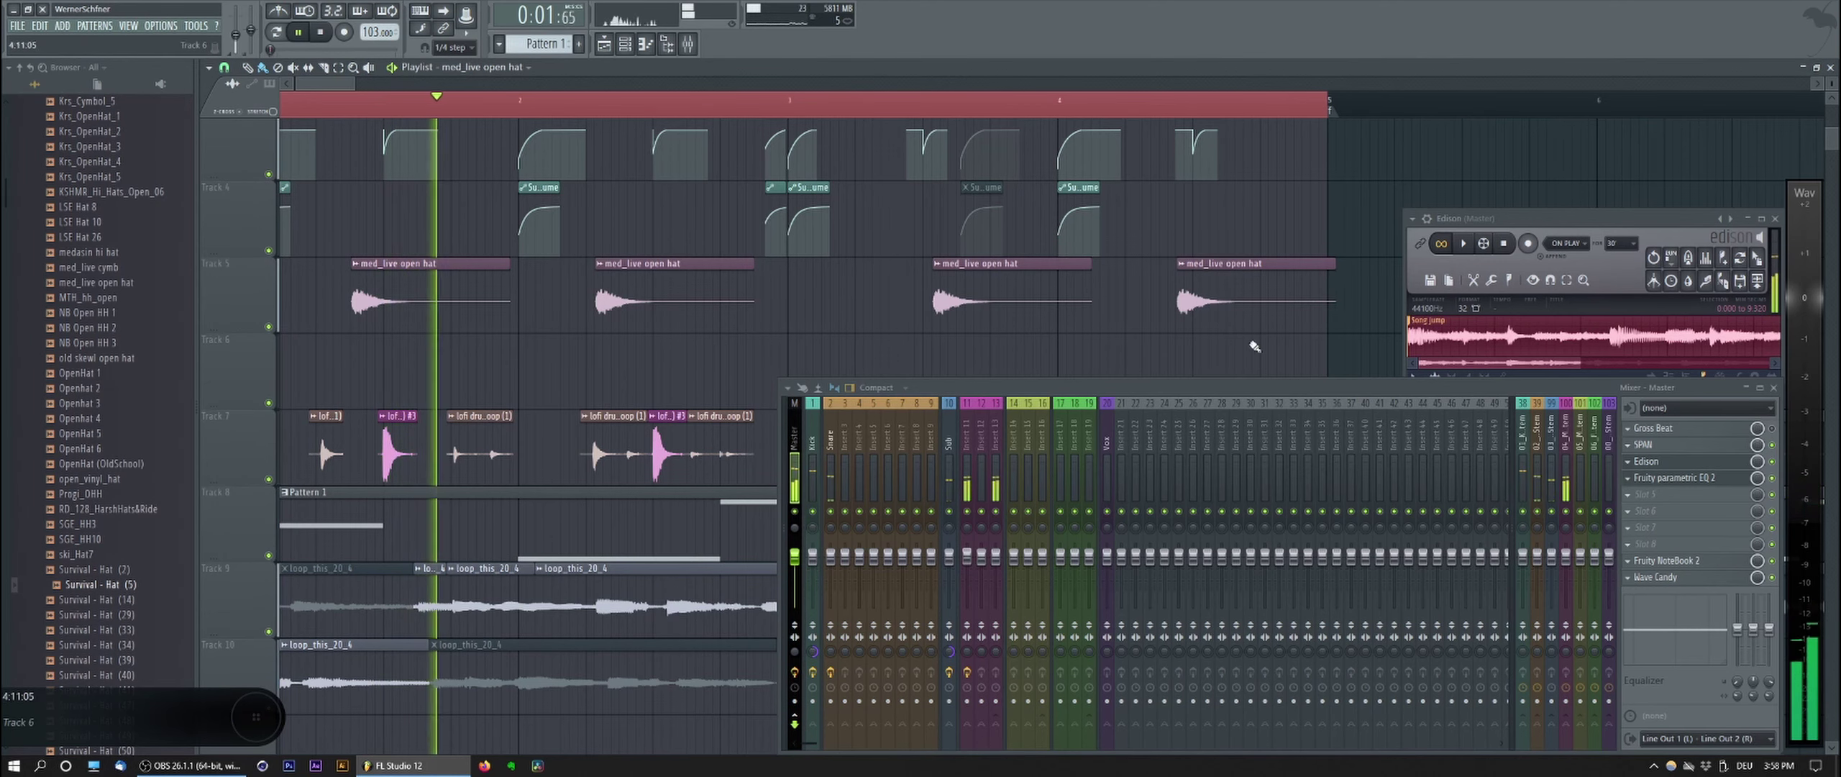
left_click_drag(1328, 337, 288, 247)
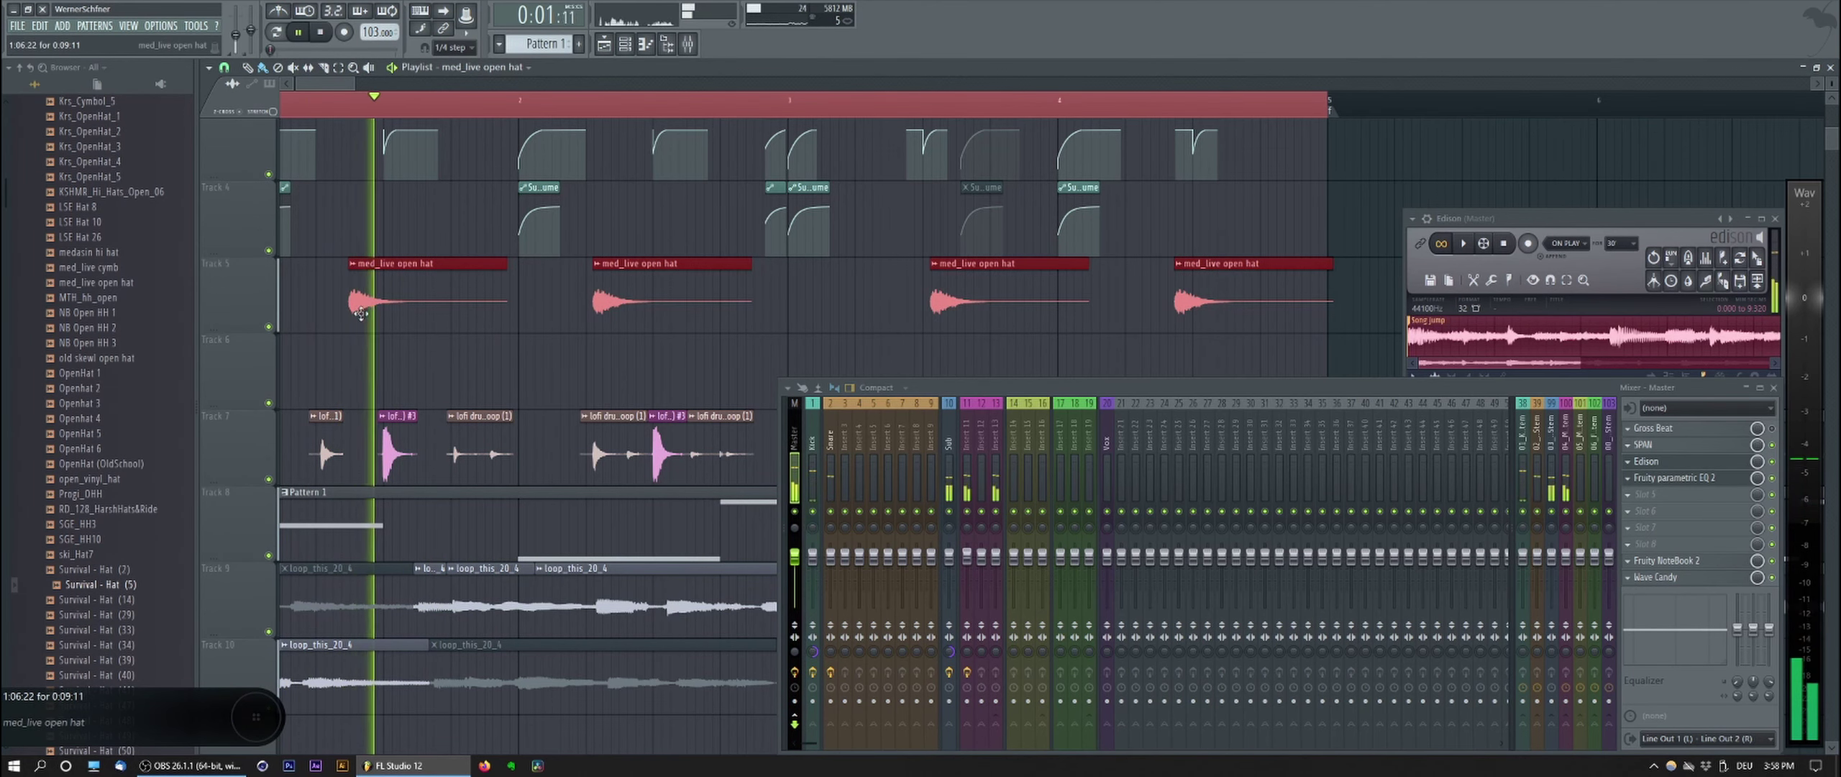
left_click_drag(361, 313, 365, 313)
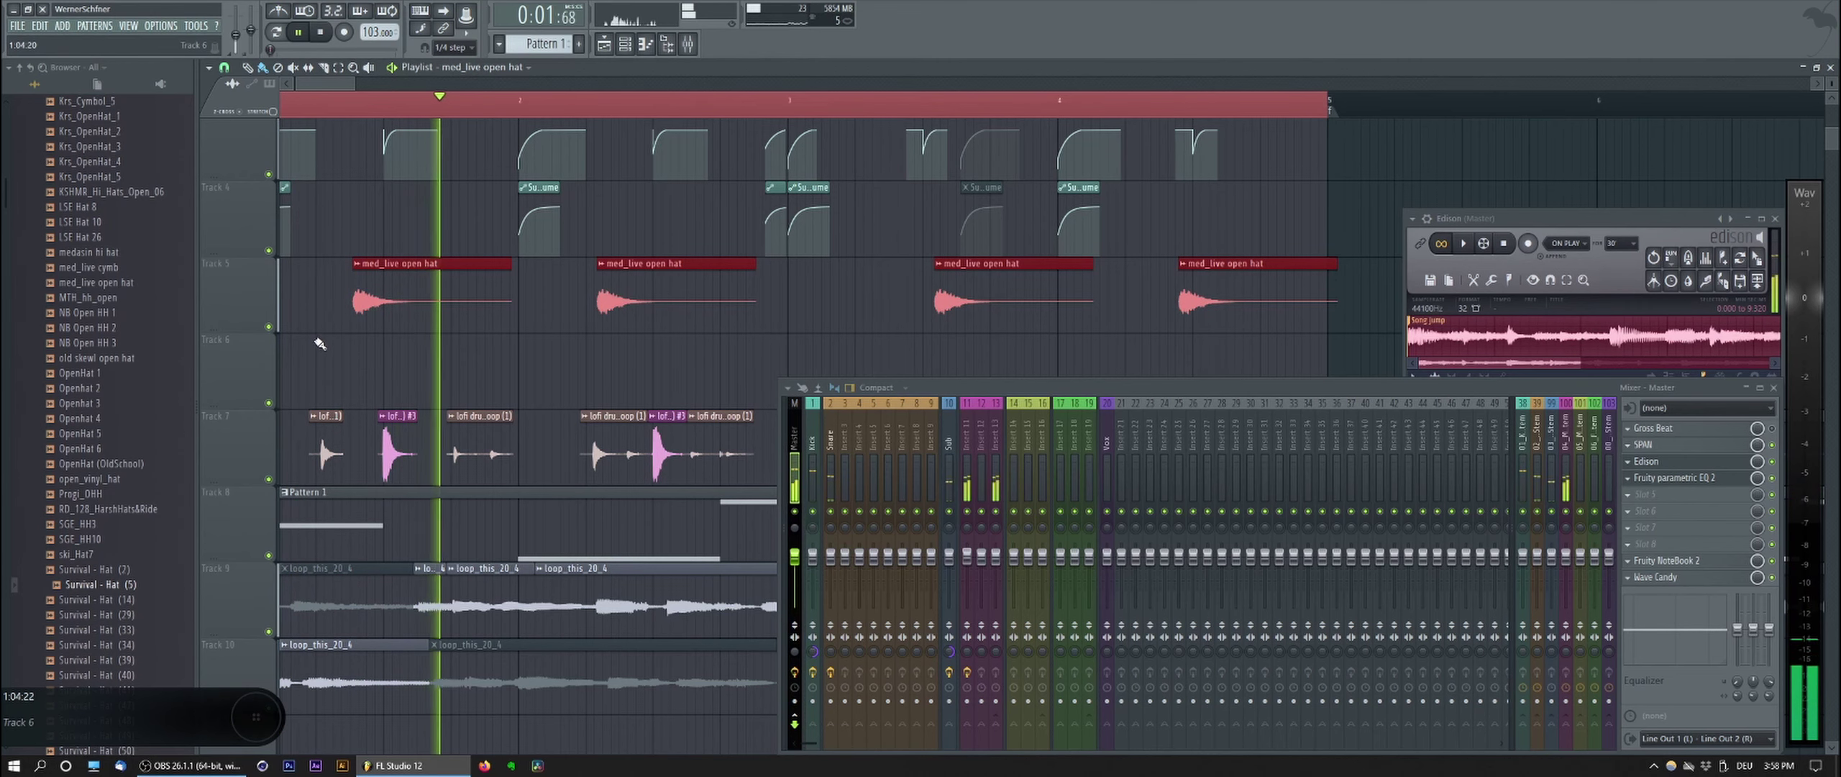
Step: Delete the bar 3 open hat on Track 5 and shift the bar 4 open hat slightly earlier
scroll(320, 344, "down", 2)
left_click(362, 361)
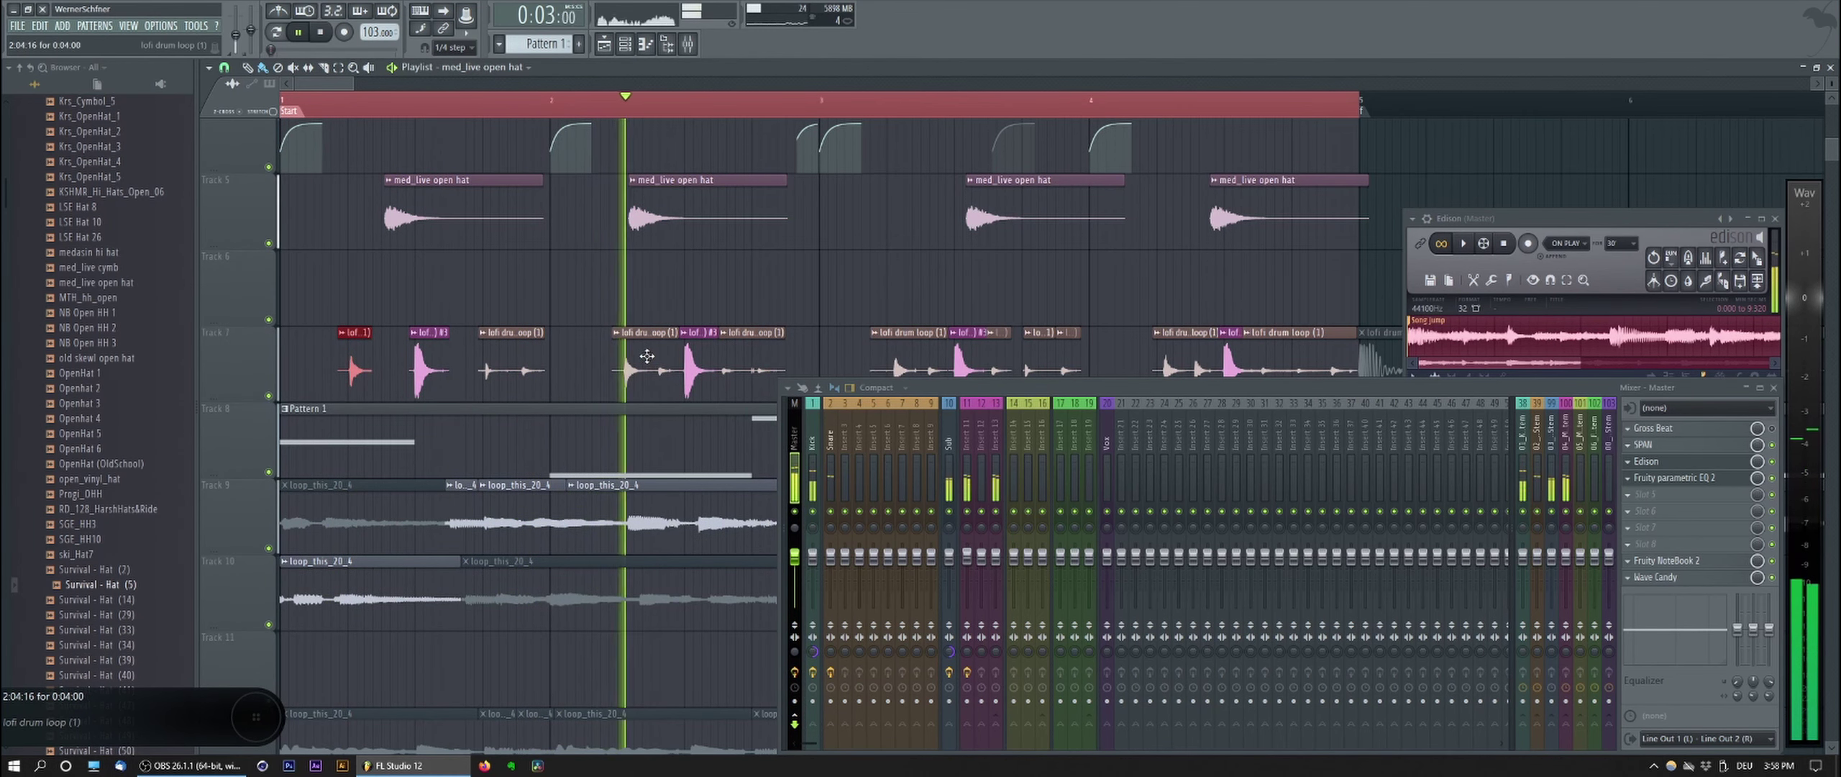
left_click(654, 216)
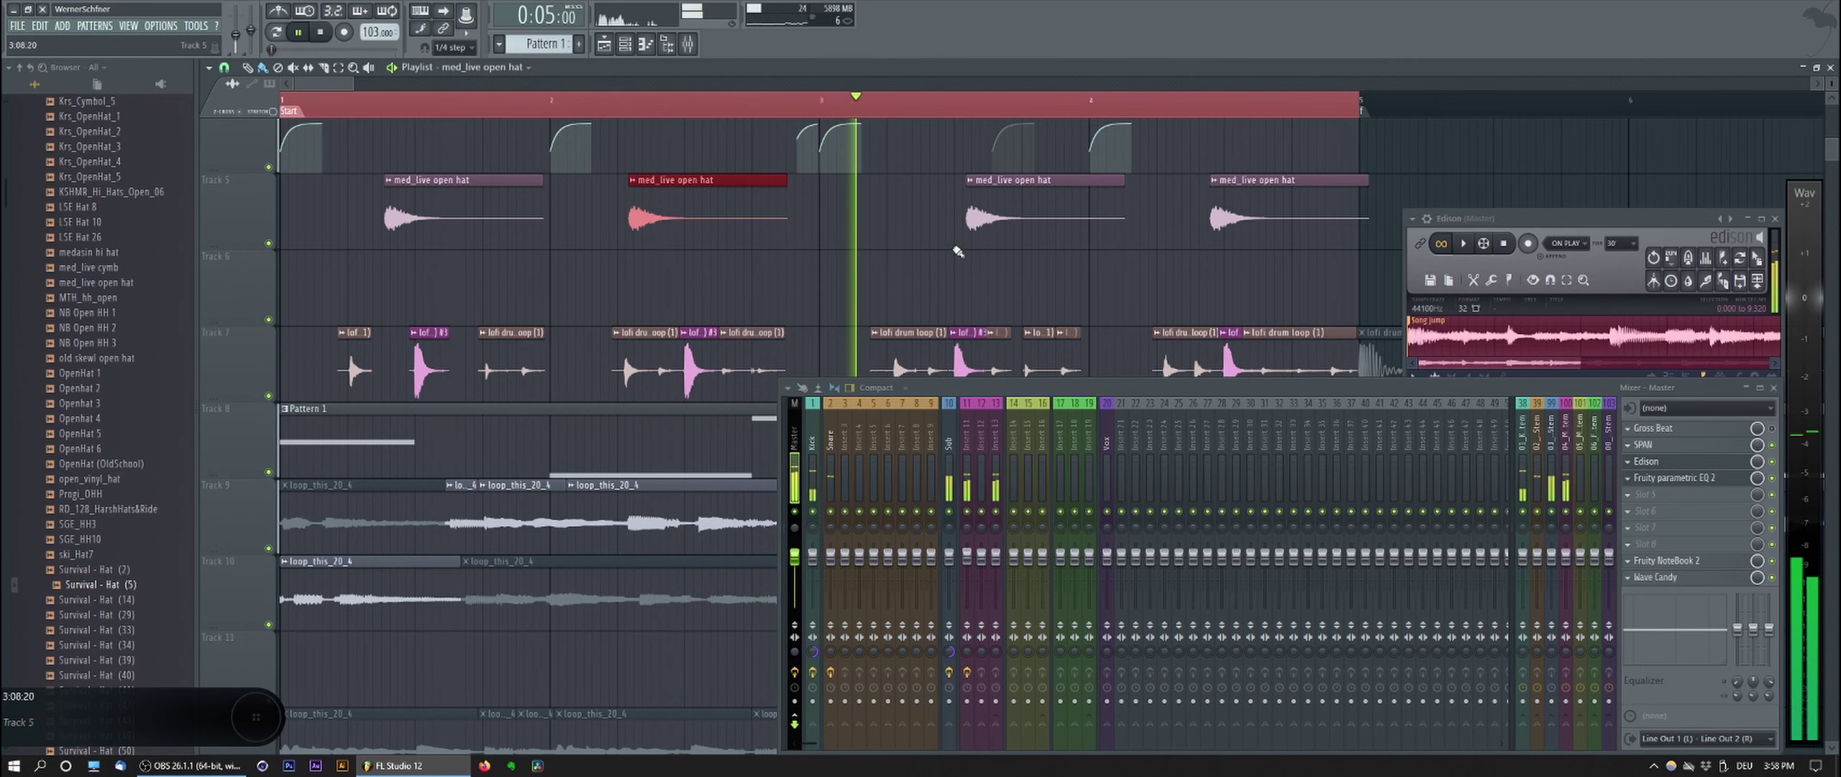
right_click(977, 220)
left_click_drag(917, 226, 585, 214)
left_click_drag(903, 214, 883, 214)
Step: Slice the drum loop before the bar 4 snare on Track 7, mute the slice between, and play from bar 4
key("c")
left_click_drag(857, 312, 857, 369)
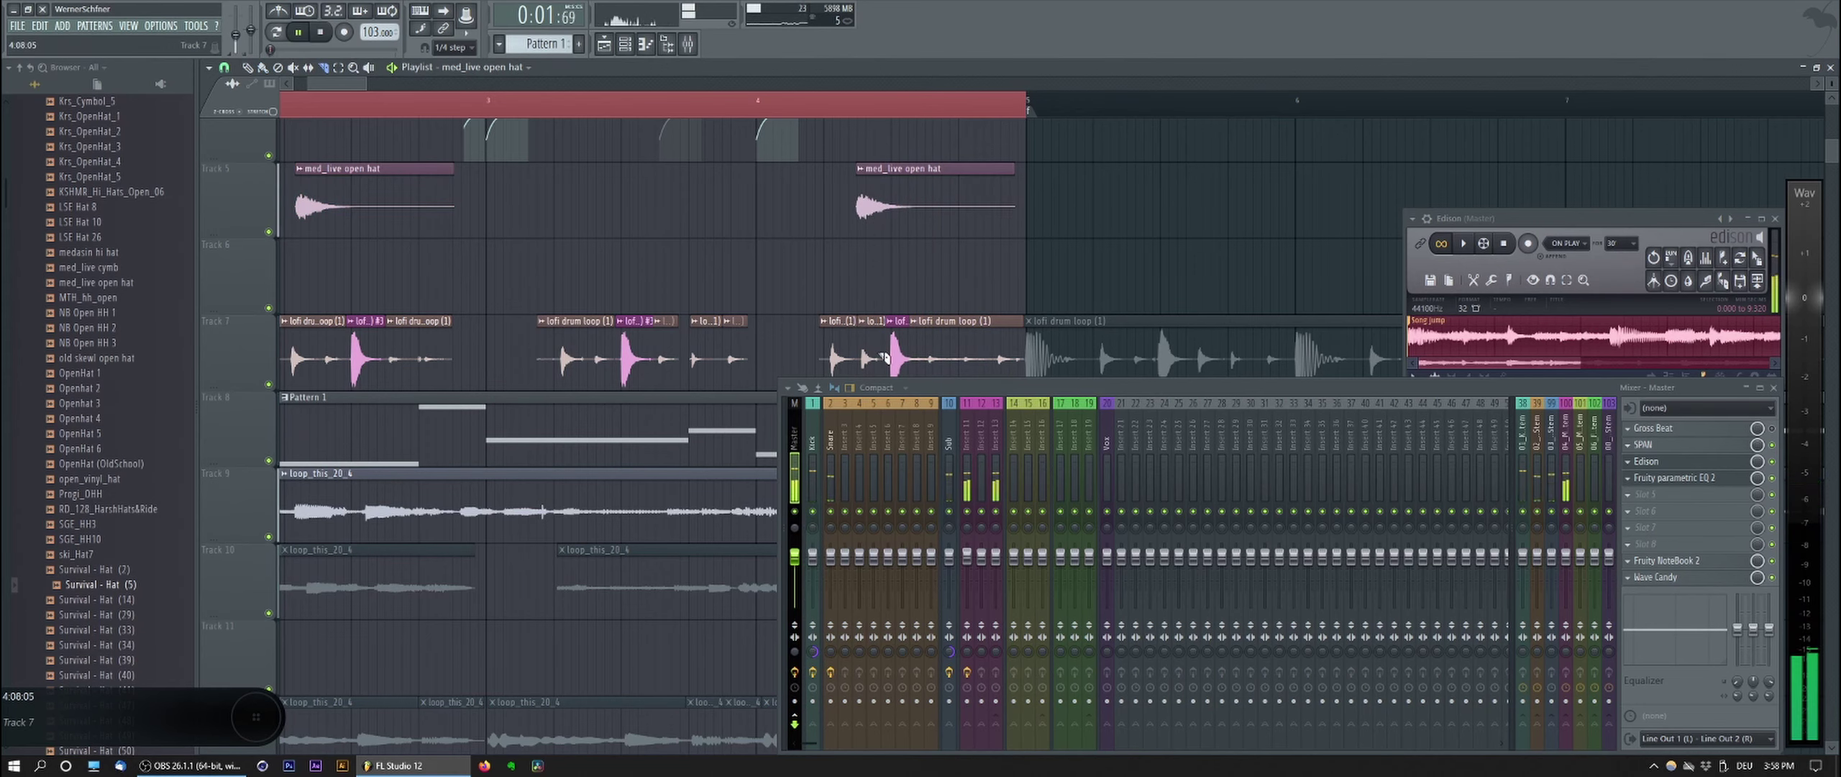
key("t")
left_click(877, 358)
key("b")
left_click(750, 103)
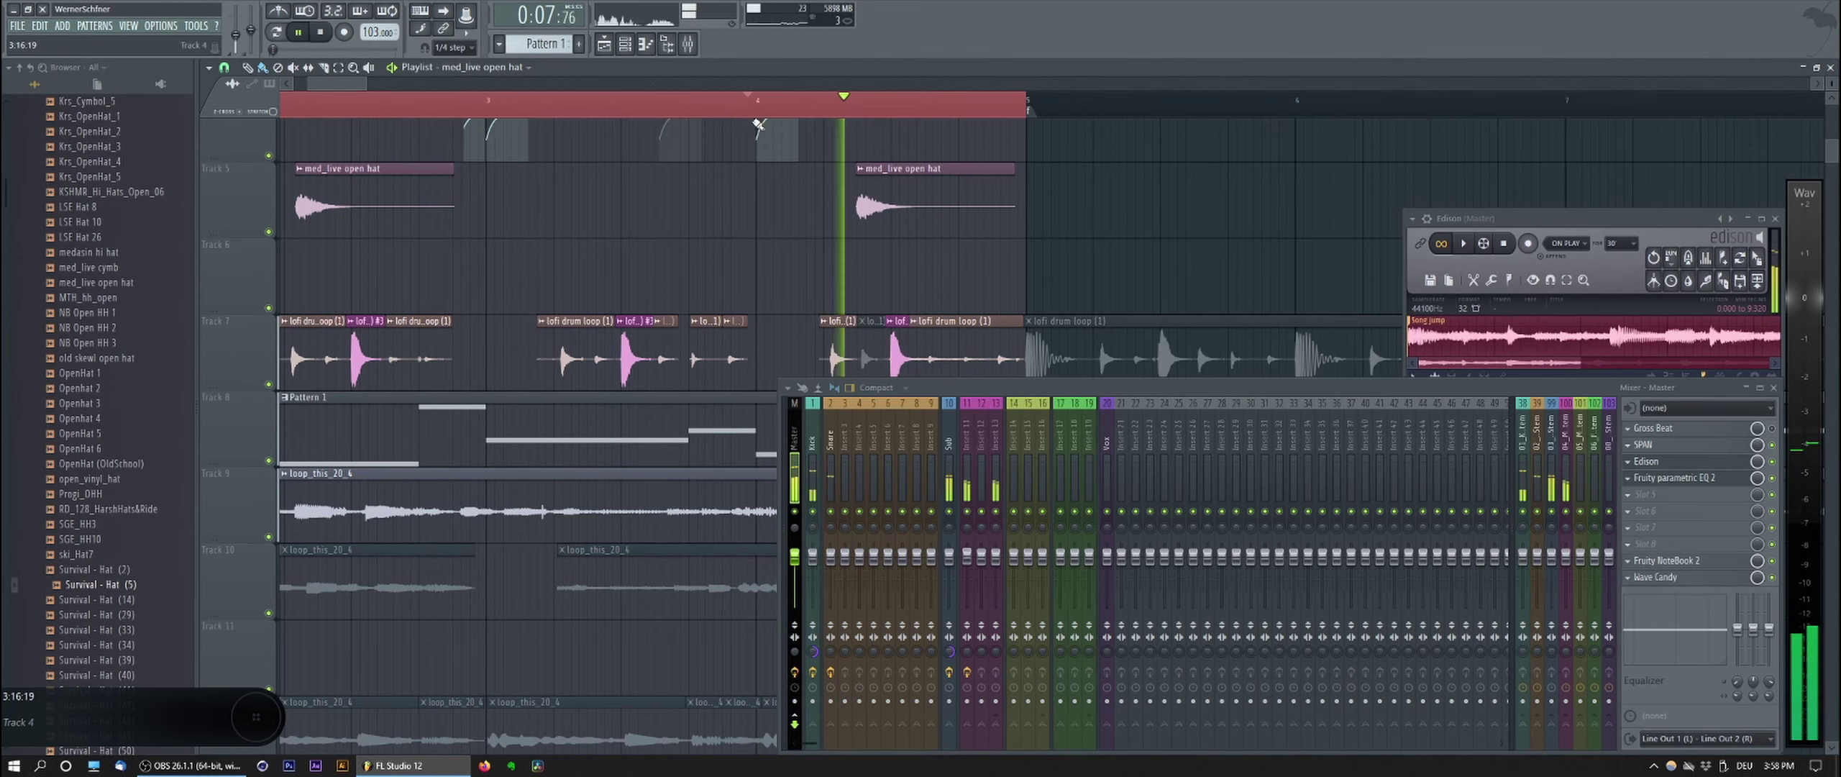
Step: Nudge the first bar 4 drum loop slice slightly earlier and the bar 4 open hat slightly later, and replay from bar 4
left_click(838, 358, "ctrl")
left_click_drag(837, 358, 835, 359)
left_click_drag(878, 215, 885, 214)
left_click(752, 104)
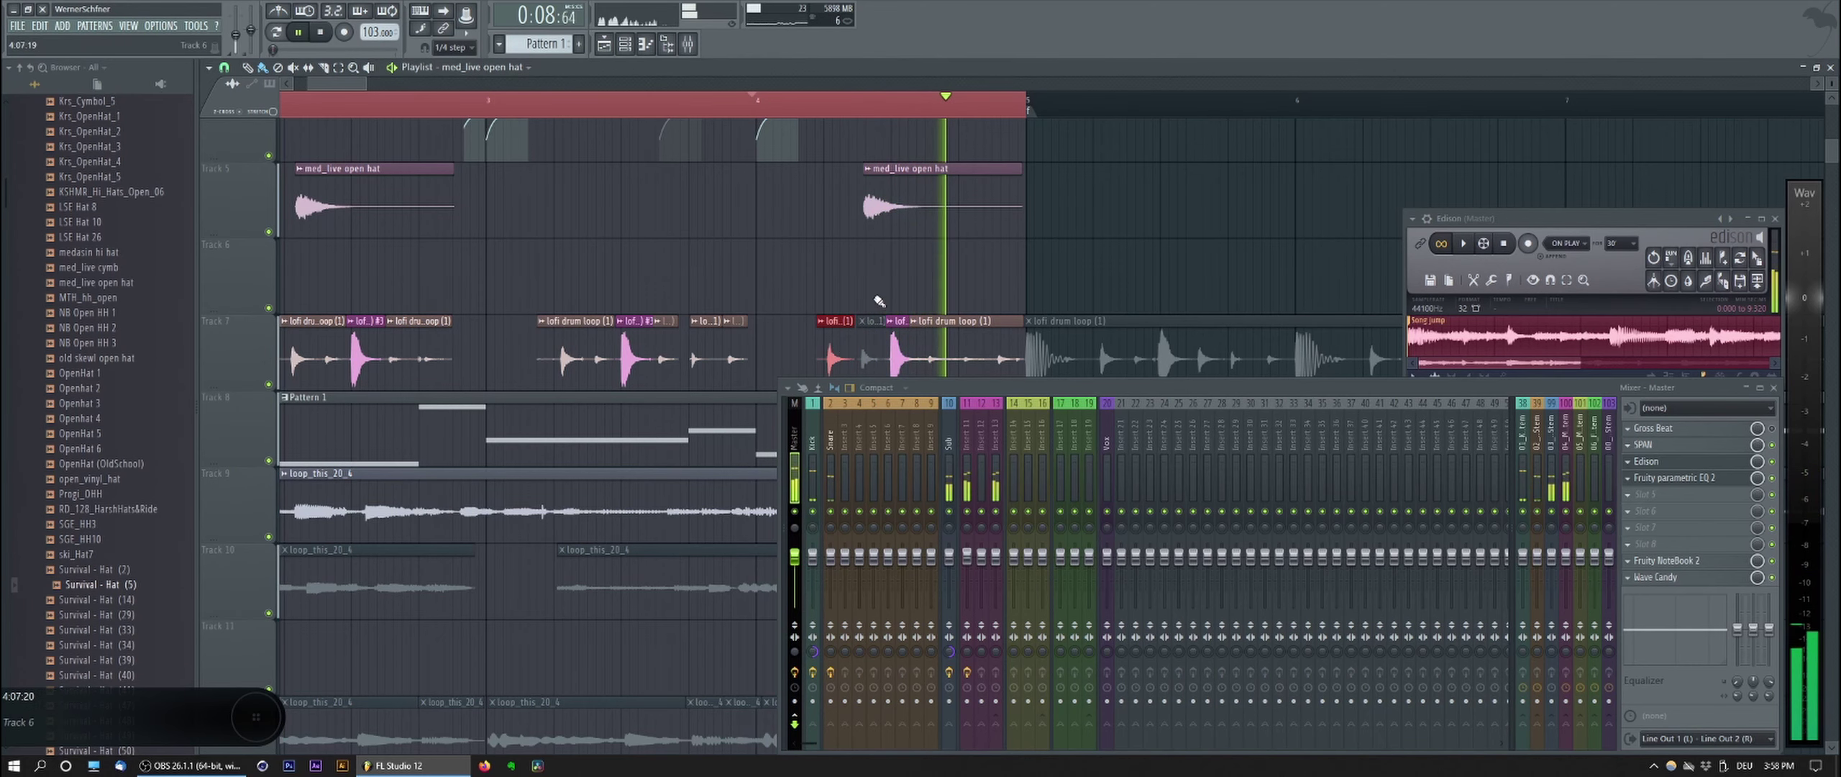
key("space")
key("space")
Step: Nudge the bar 4 snare clip on Track 7 slightly later and stop playback
left_click(895, 358, "ctrl")
left_click_drag(895, 358, 899, 358)
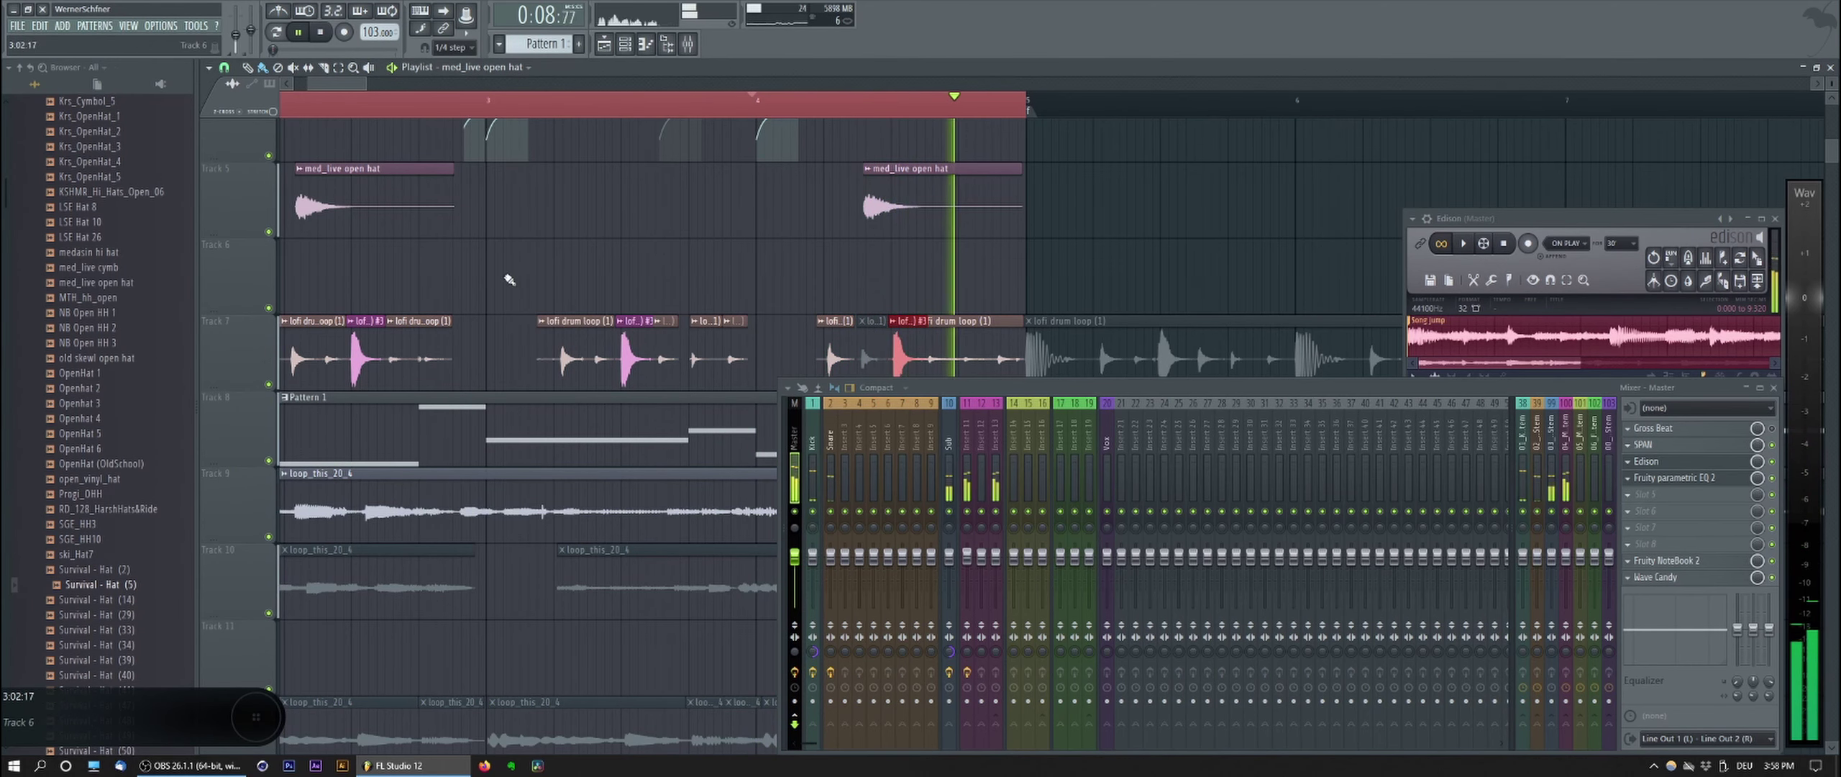
left_click_drag(509, 279, 842, 237)
key("space")
Step: Examine the timing of the bar 1 open hat, drum loop hat and snare clips on Tracks 5 and 7 against the grid
left_click_drag(363, 297, 367, 362)
scroll(389, 393, "up", 3)
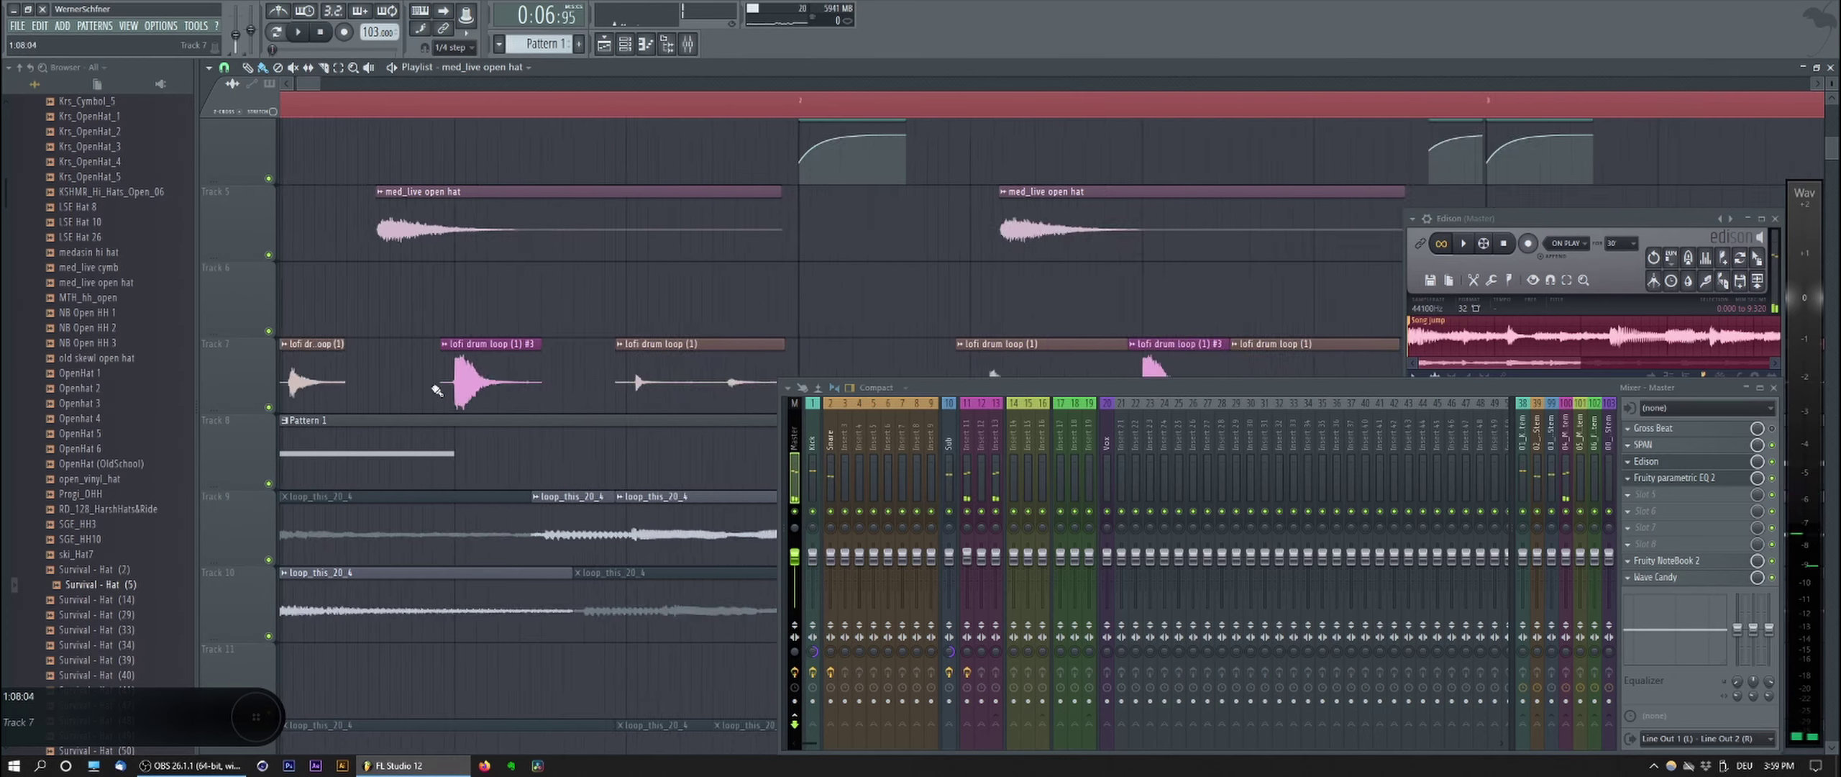
scroll(438, 392, "up", 3)
scroll(464, 397, "down", 6)
left_click_drag(432, 216, 442, 371)
scroll(441, 371, "down", 2)
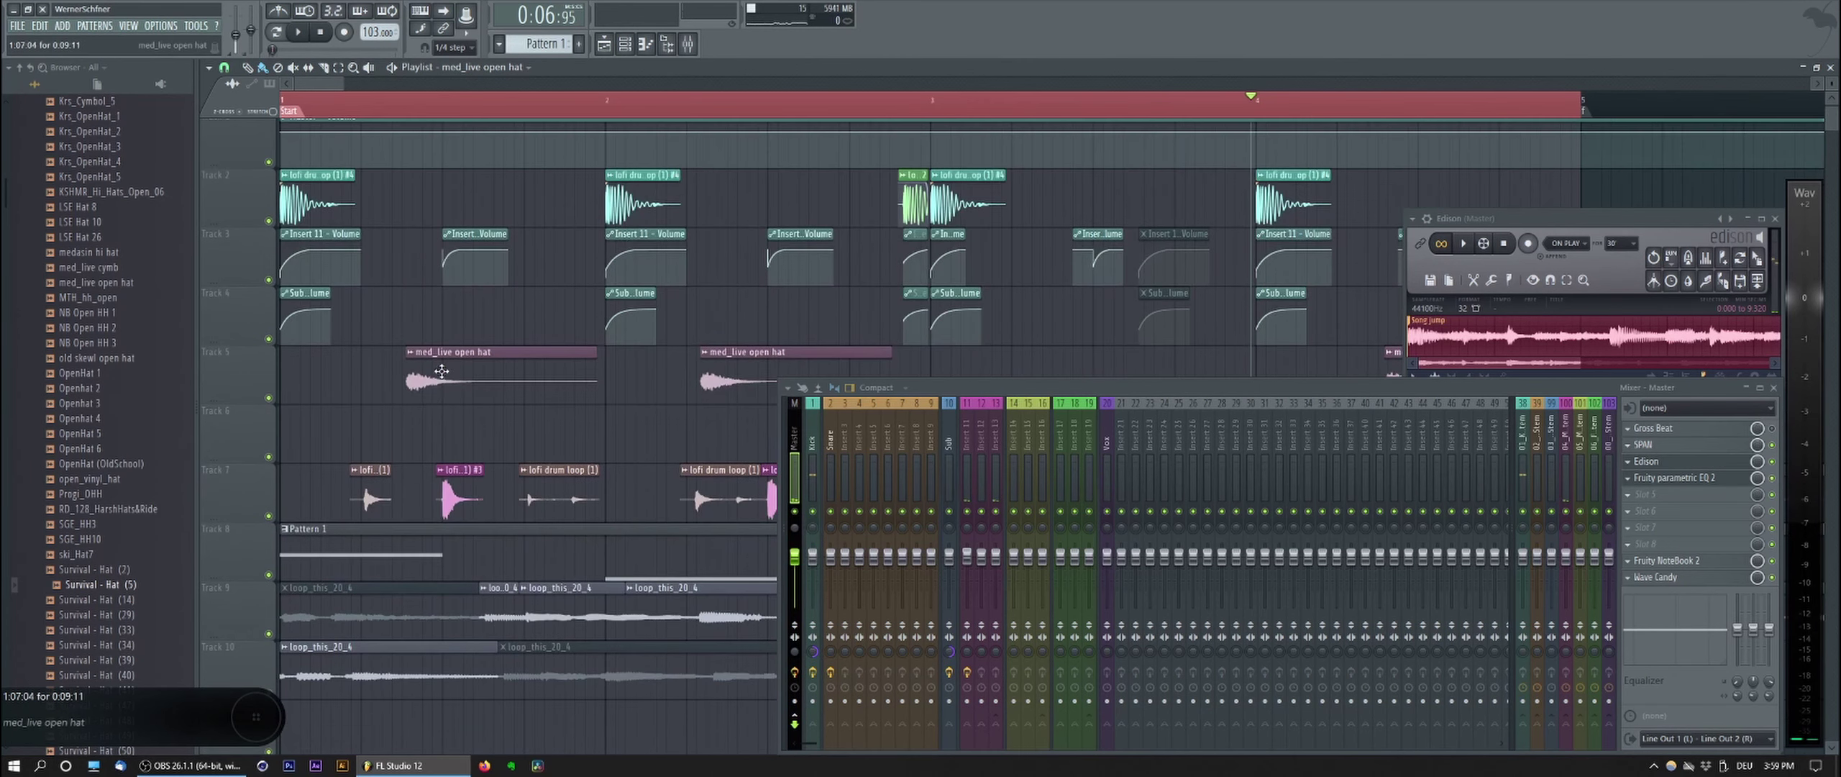
scroll(365, 381, "up", 2)
left_click(459, 374)
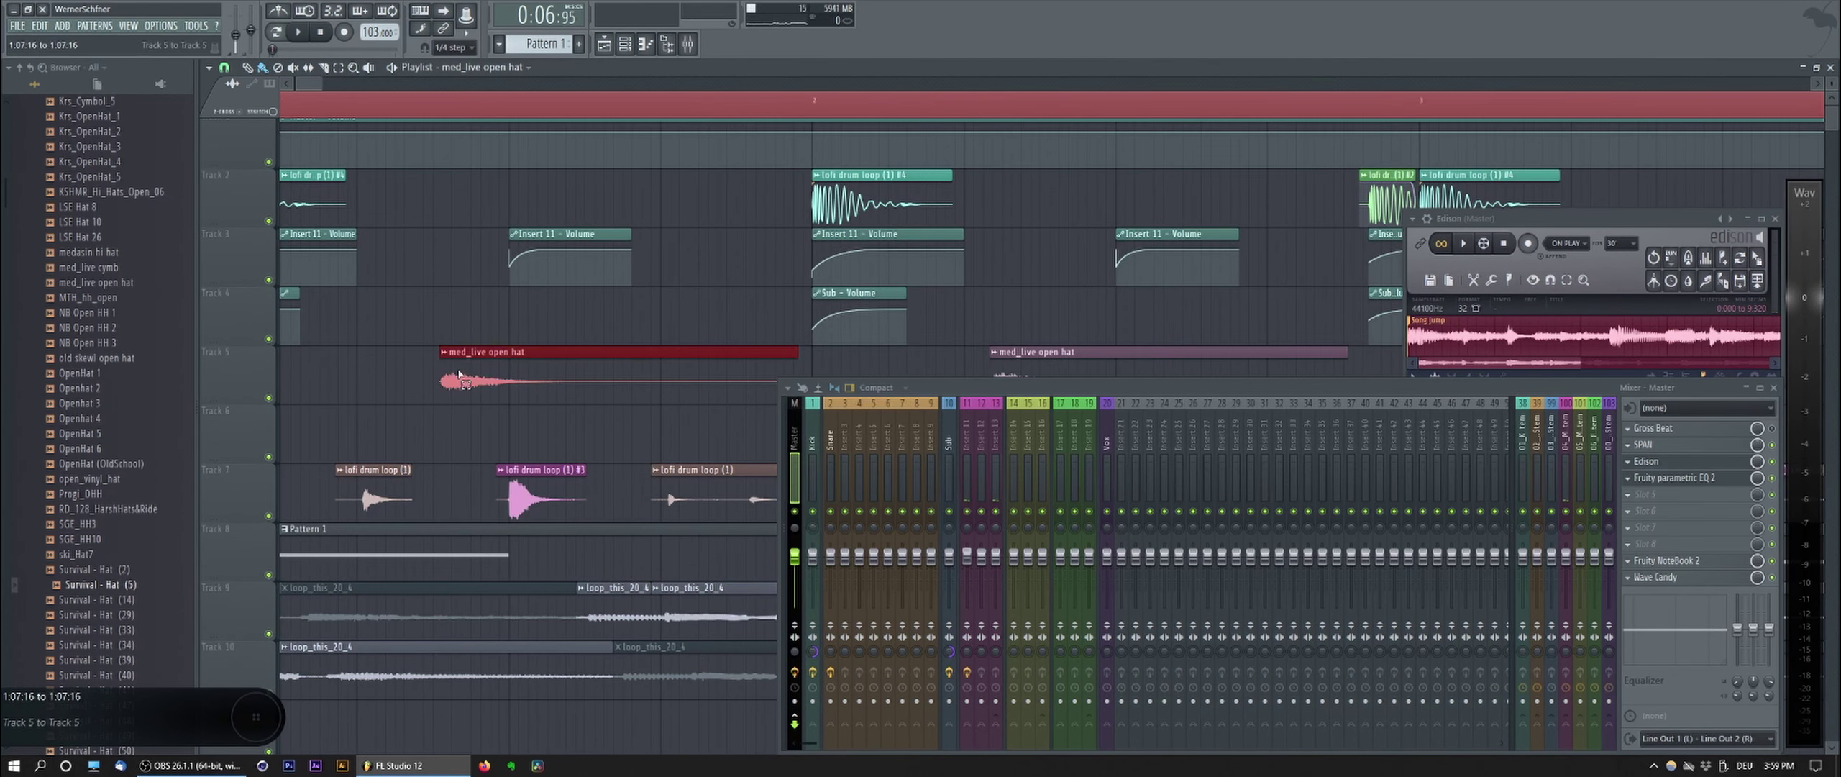
left_click_drag(482, 384, 444, 439)
right_click(444, 438)
left_click_drag(511, 533, 521, 424)
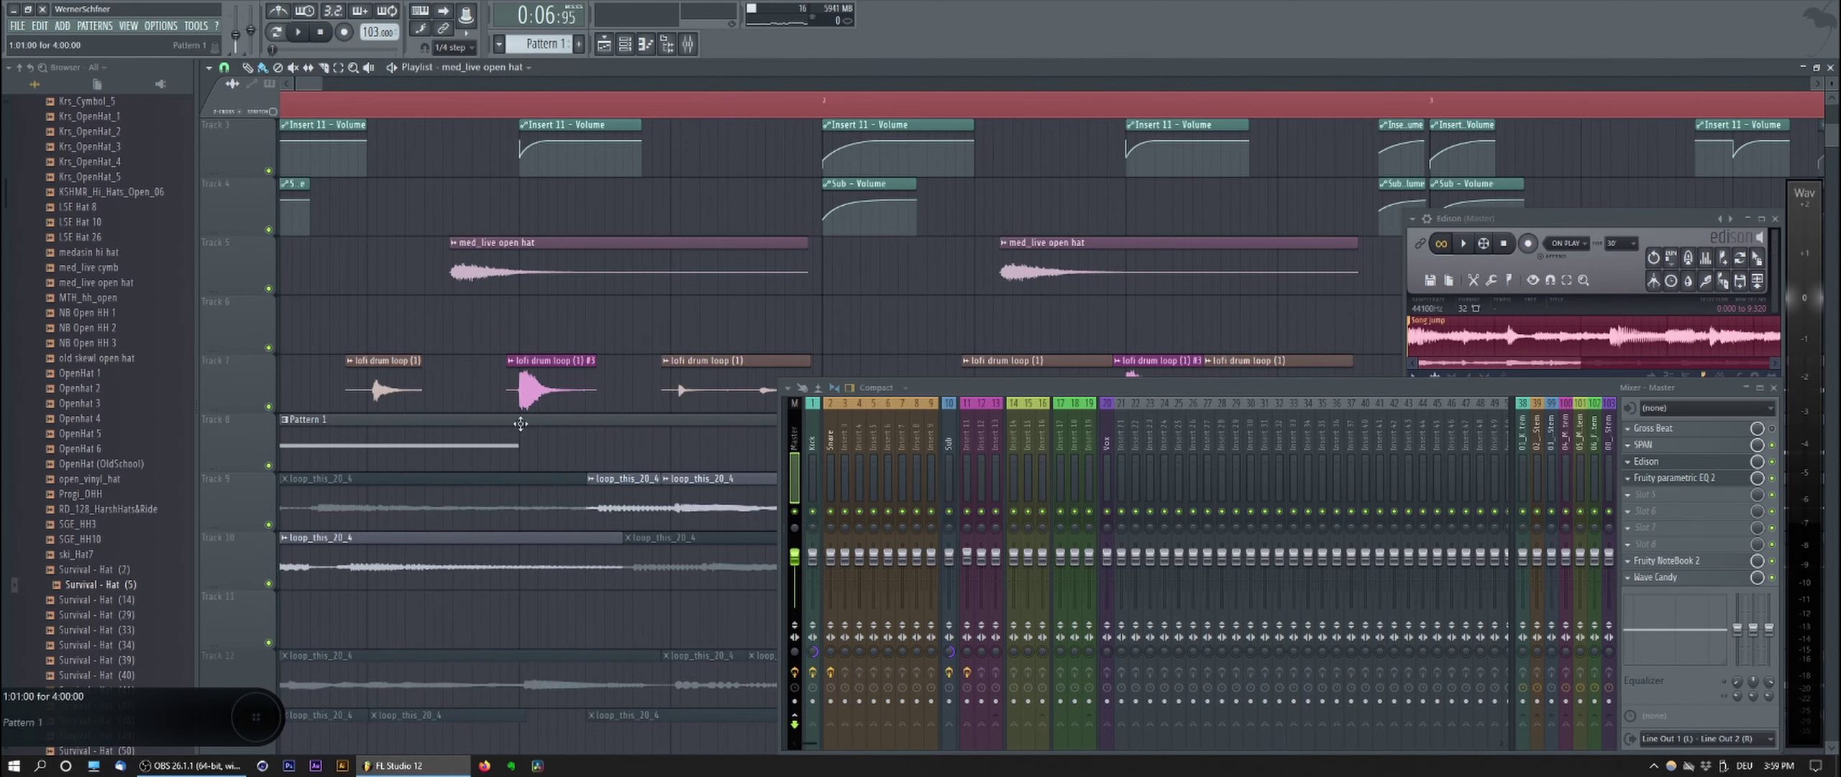
Step: Nudge the bar 1 snare clip on Track 7 and its Insert 11 volume automation slightly later together, and play from the start
left_click(533, 388)
scroll(496, 393, "down", 3)
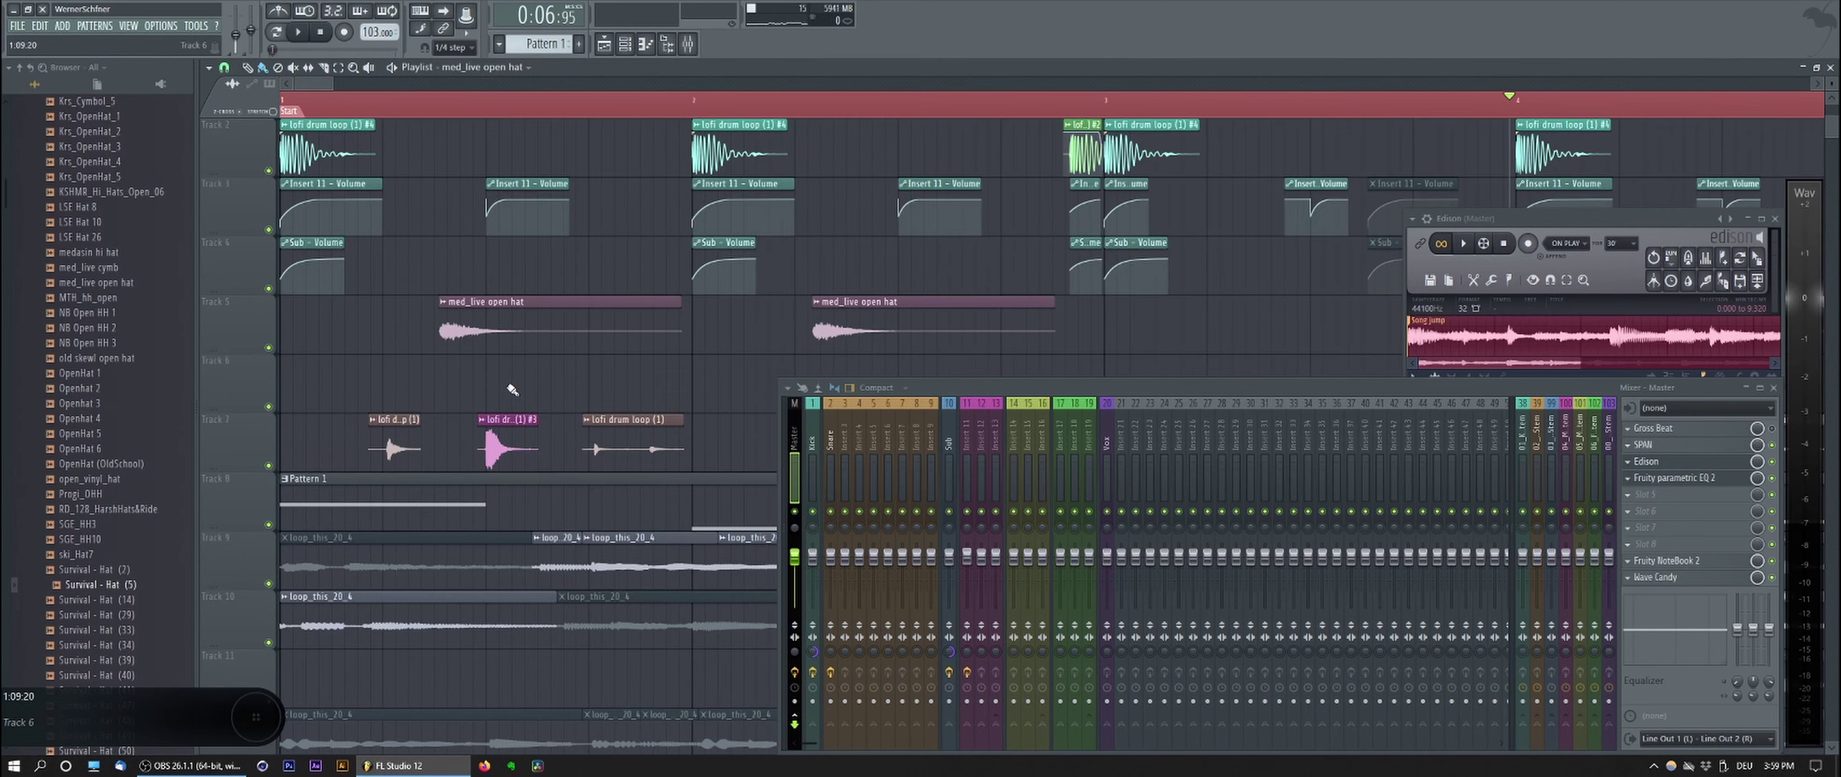
scroll(504, 403, "up", 1)
left_click(512, 211)
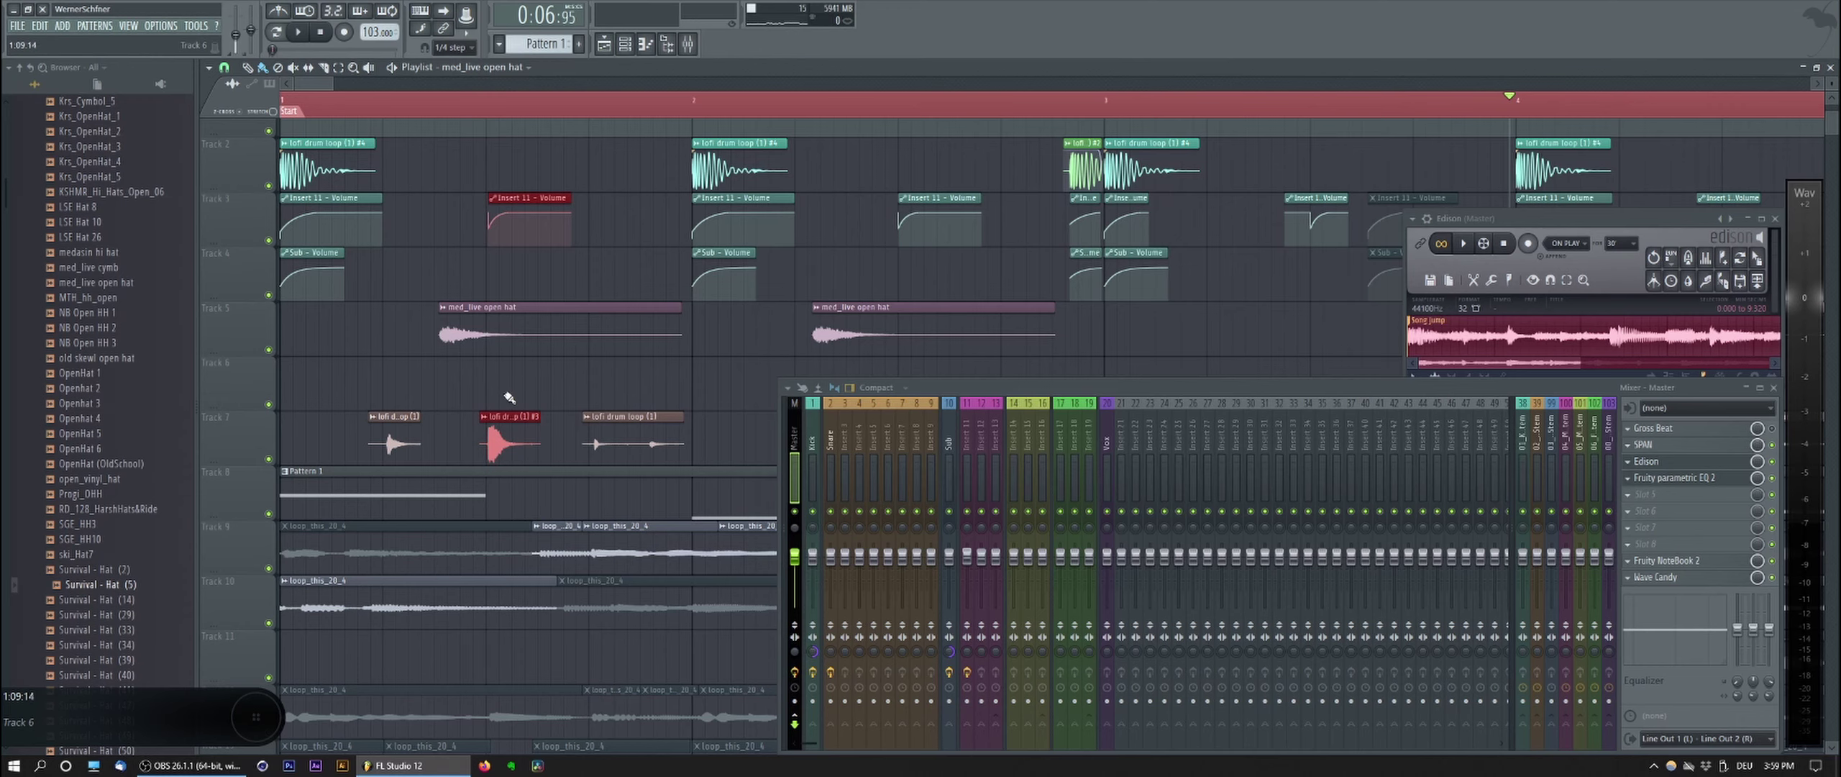
scroll(427, 353, "down", 2)
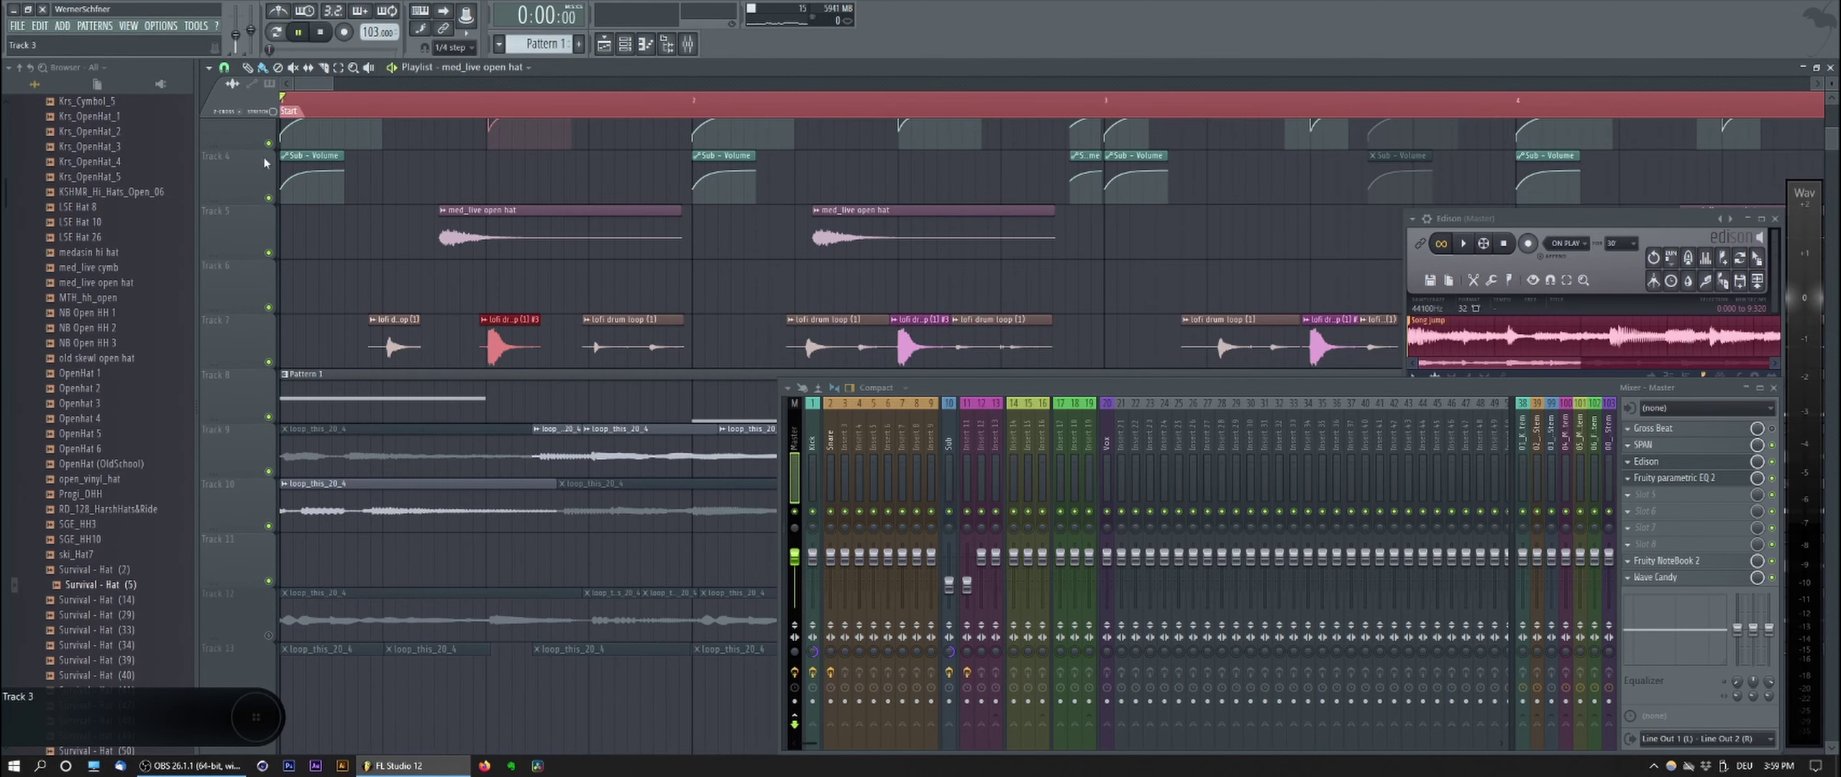
key("space")
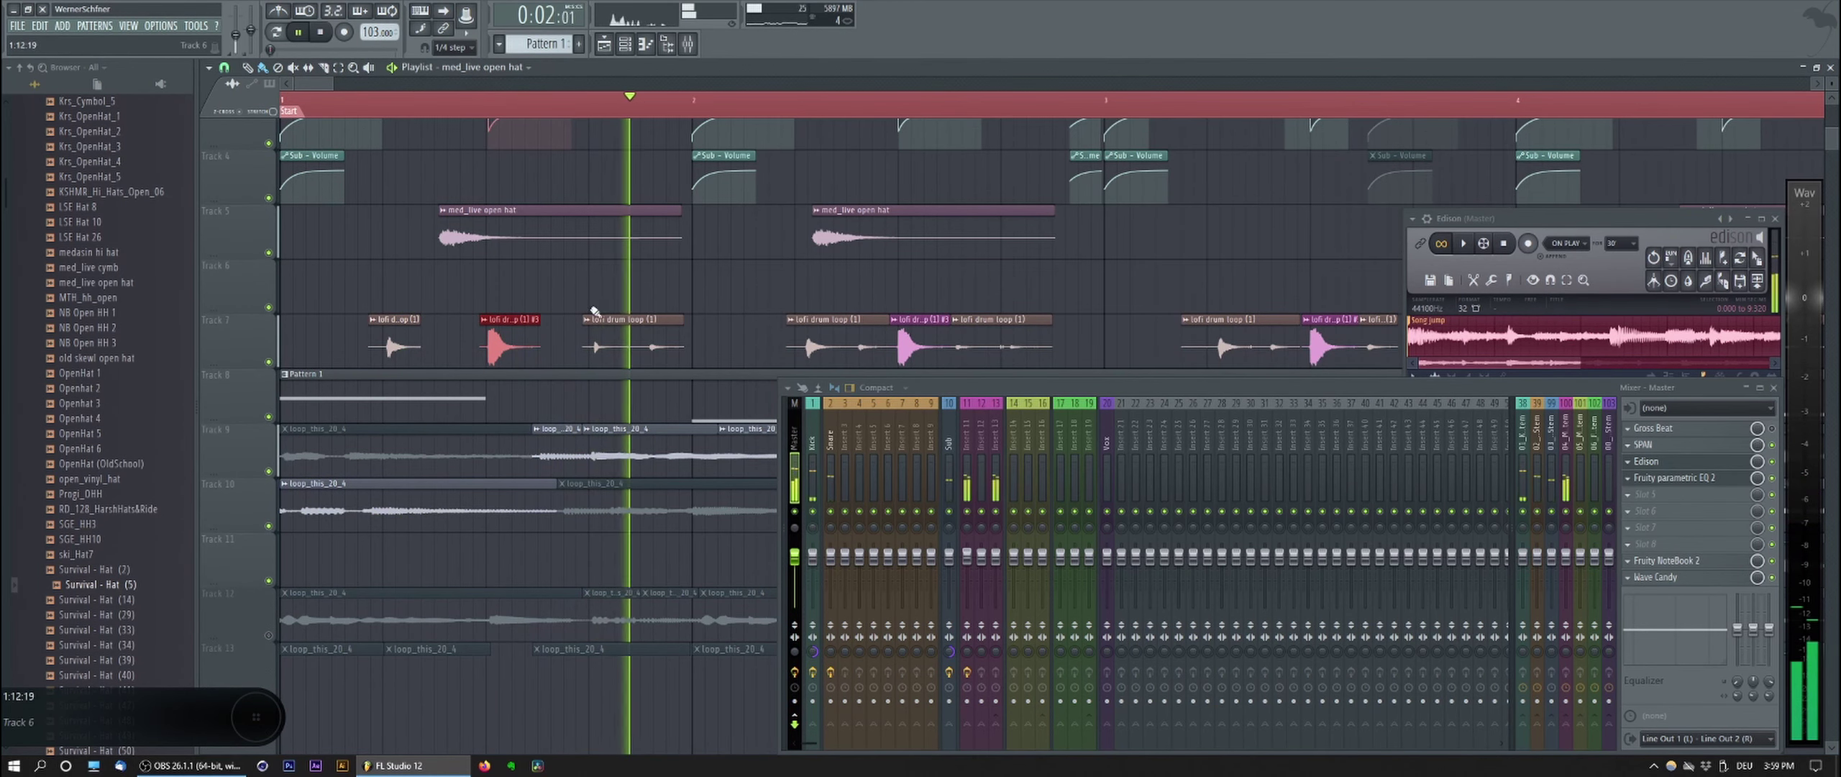
key("space")
Step: Nudge the bar 2 snare clip on Track 7 and its matching Insert 11 volume automation slightly later
left_click_drag(912, 299, 454, 435)
left_click_drag(450, 277, 491, 239)
left_click_drag(404, 308, 677, 230)
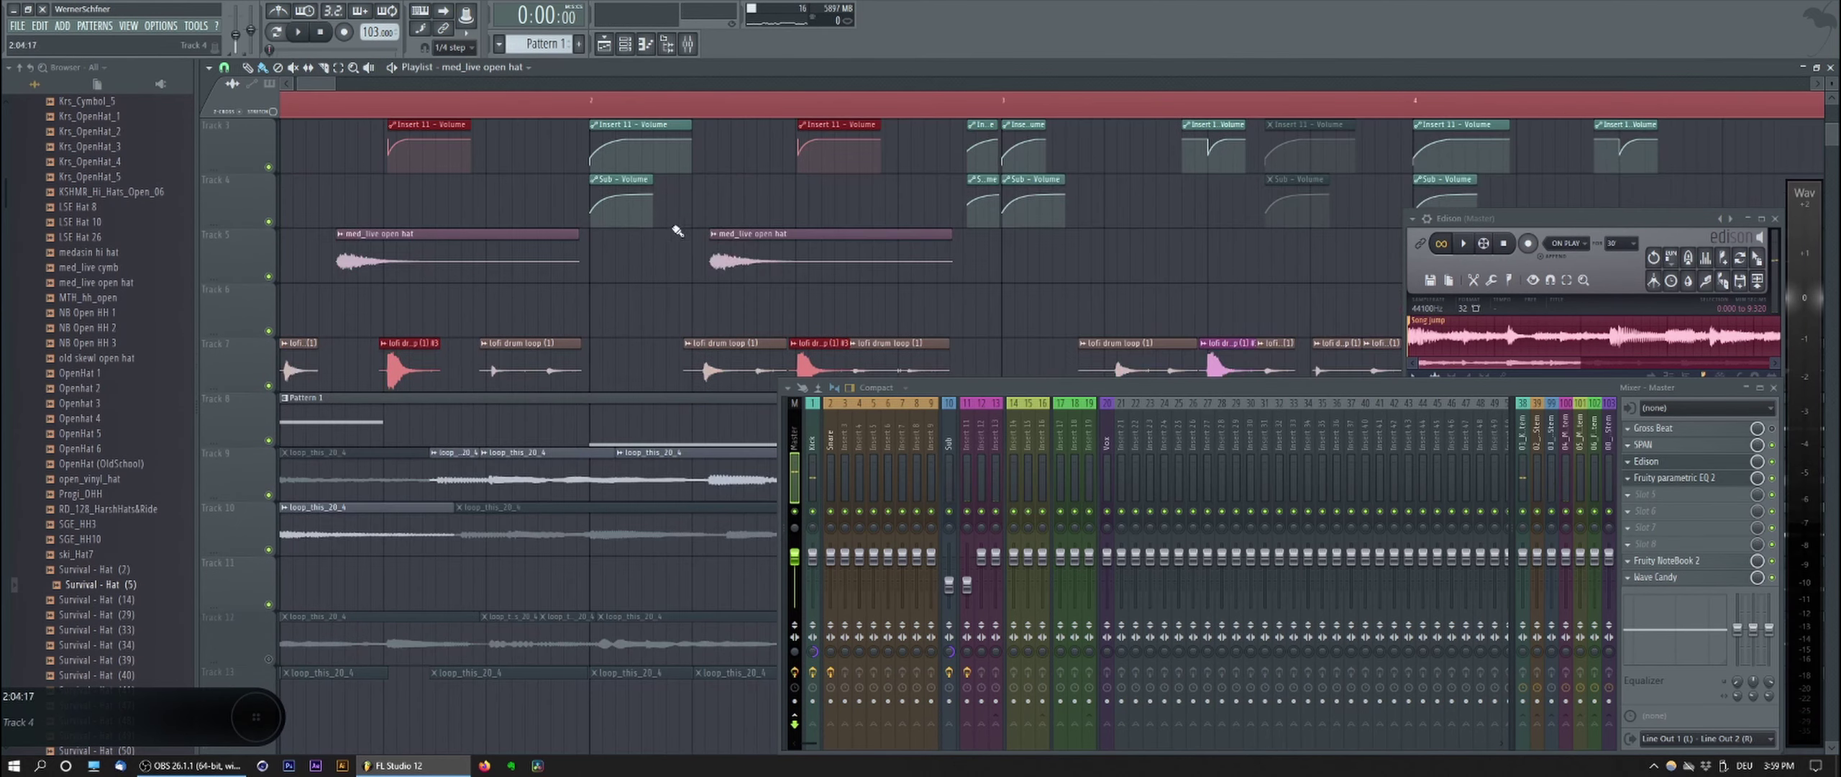
left_click(690, 317, "ctrl")
Step: Nudge the bar 3 snare clip and its Insert 11 volume automation slightly later together, and play the loop from the start
left_click_drag(756, 333, 480, 381)
scroll(725, 337, "up", 4)
scroll(636, 341, "down", 4)
left_click_drag(717, 244, 565, 475)
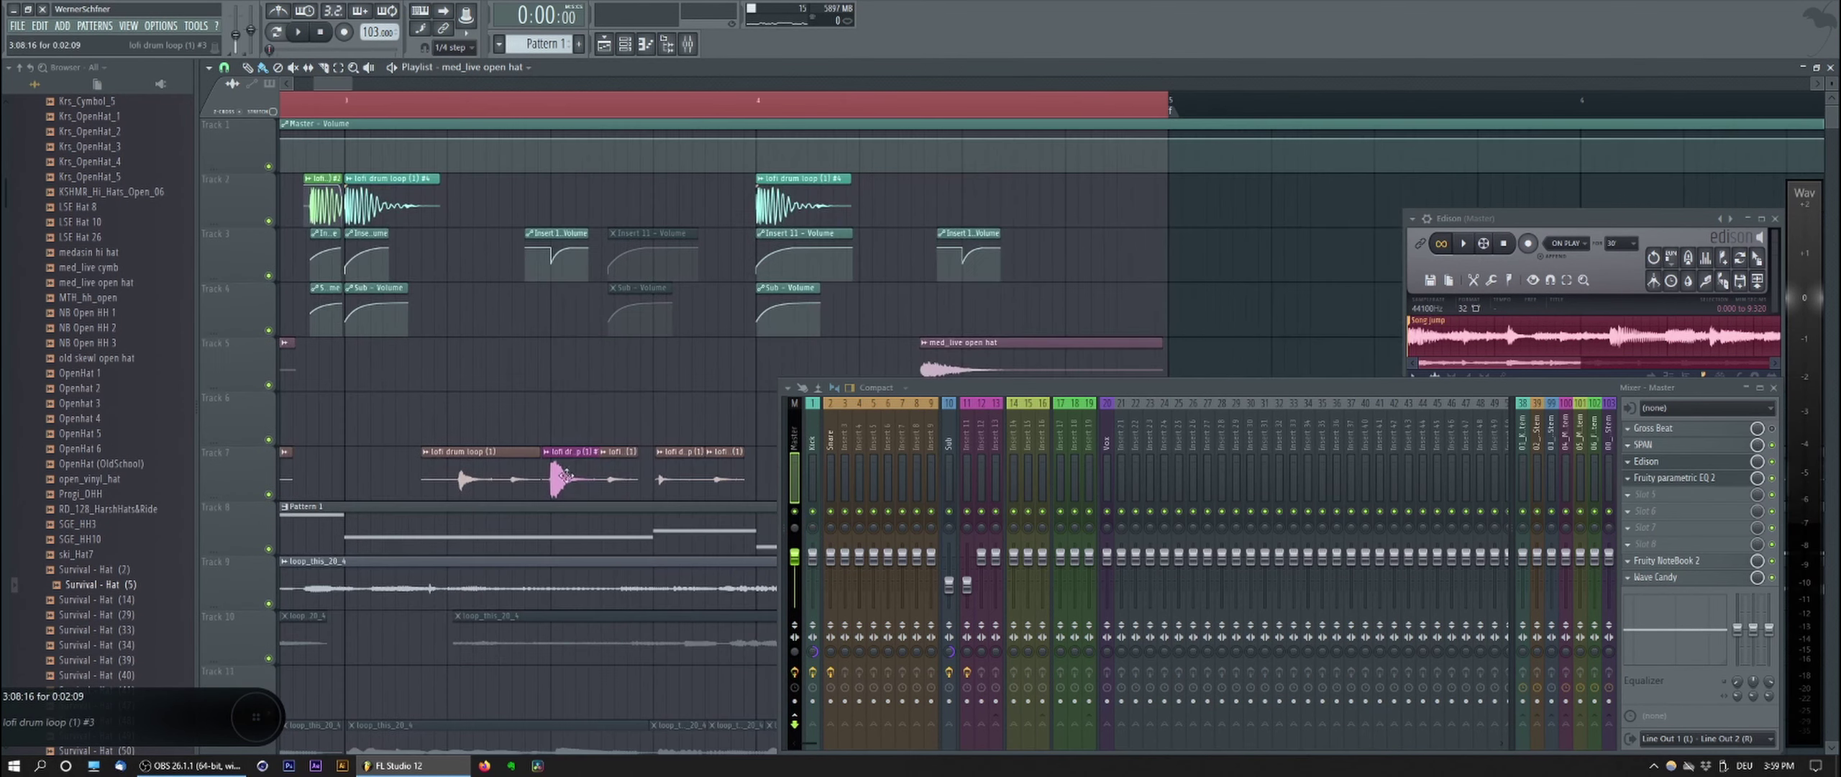
scroll(579, 327, "up", 4)
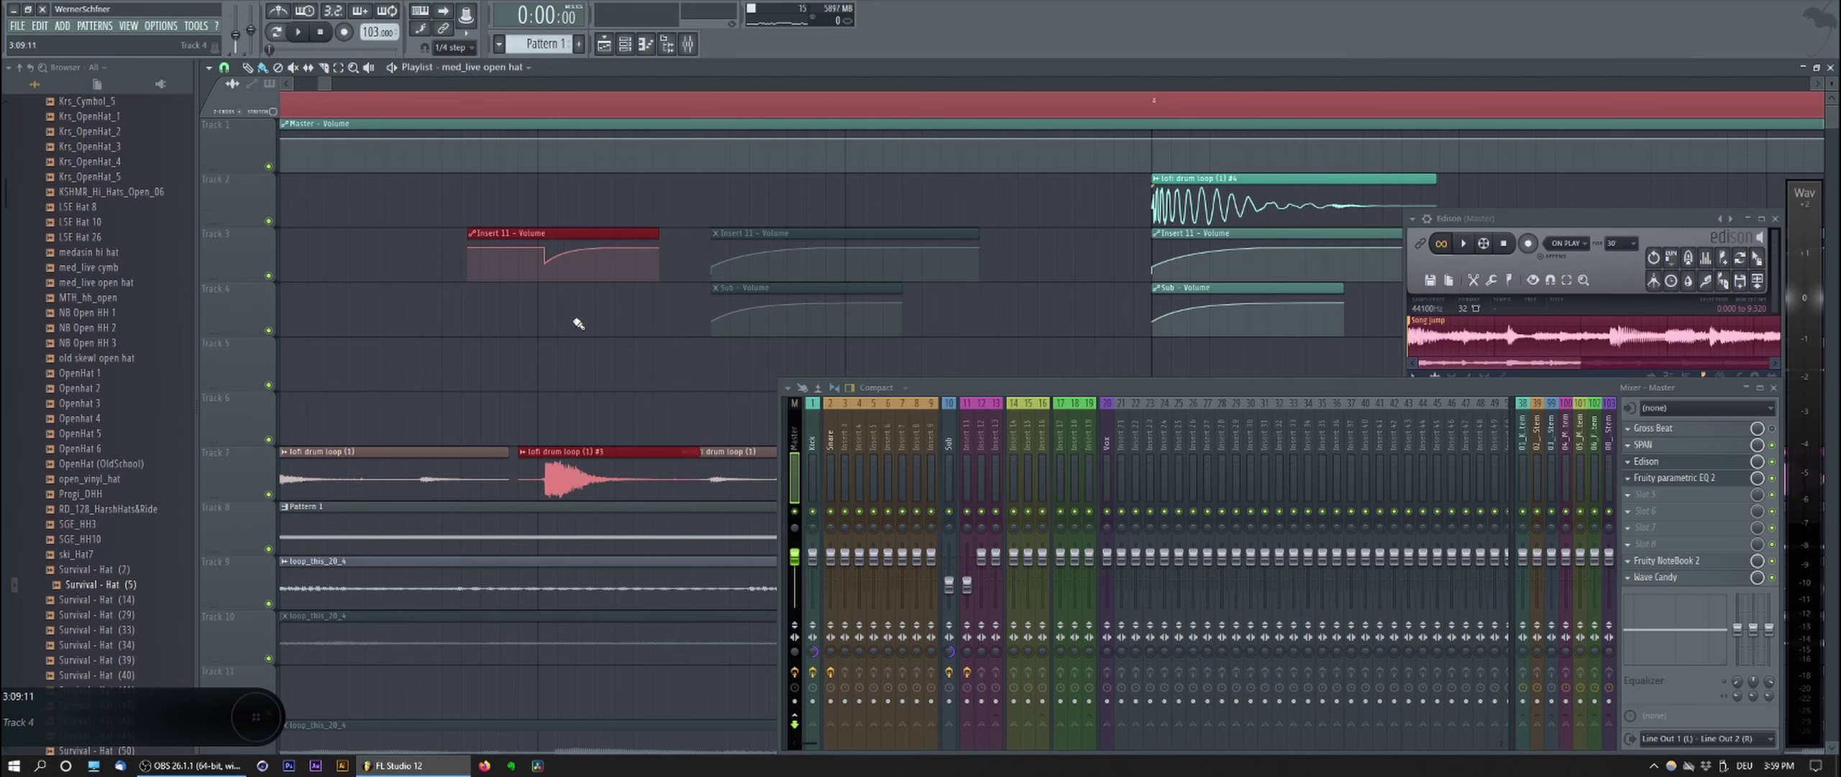
key("space")
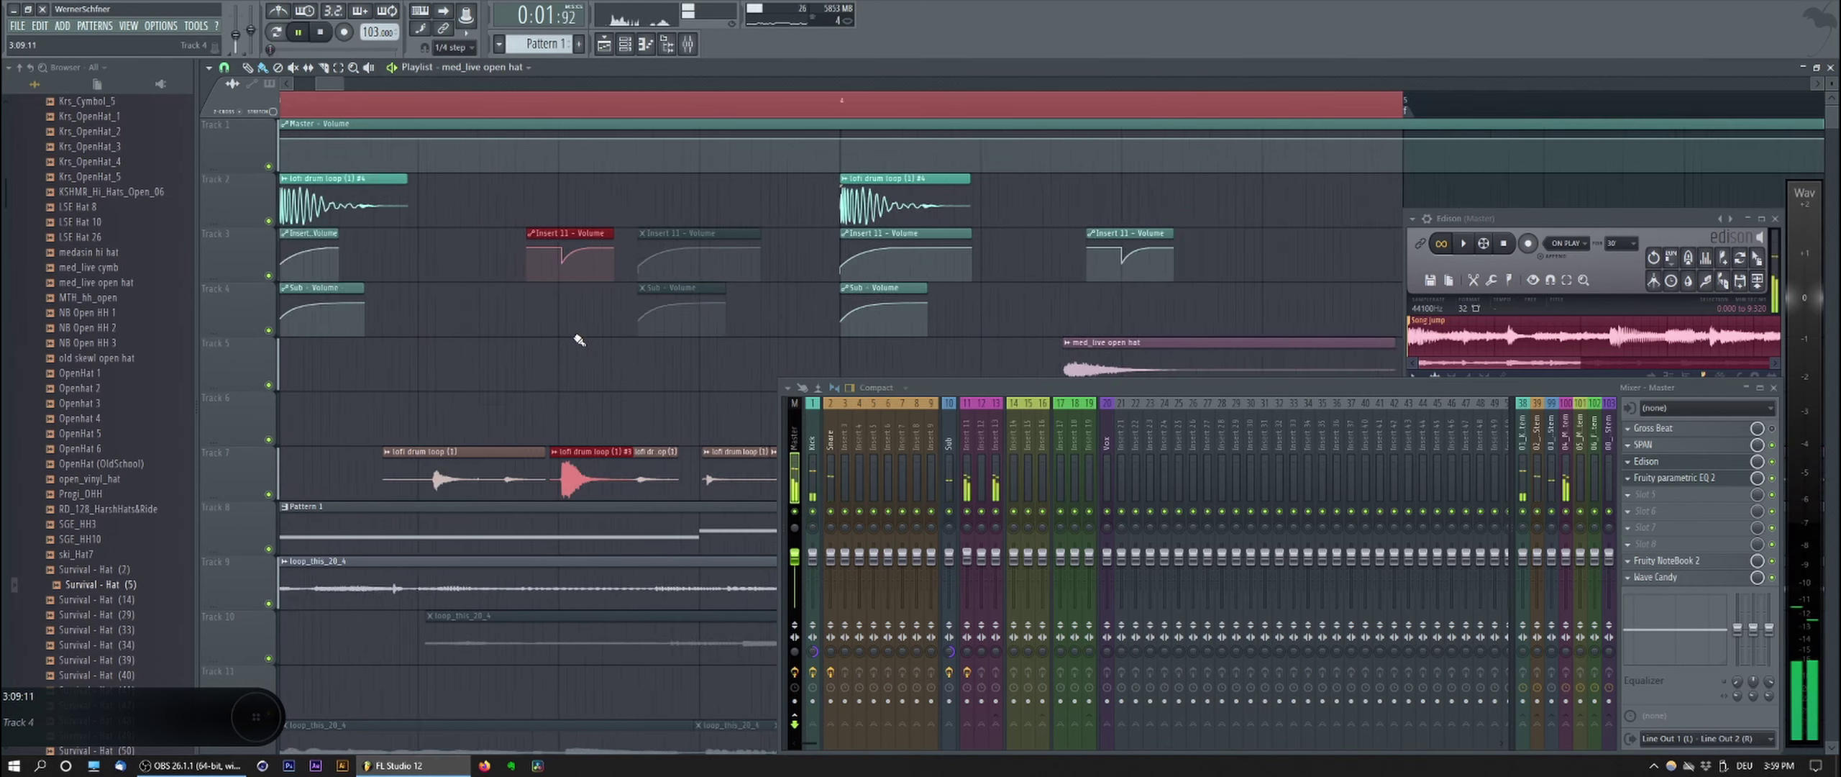
scroll(576, 337, "down", 2)
left_click_drag(554, 339, 789, 243)
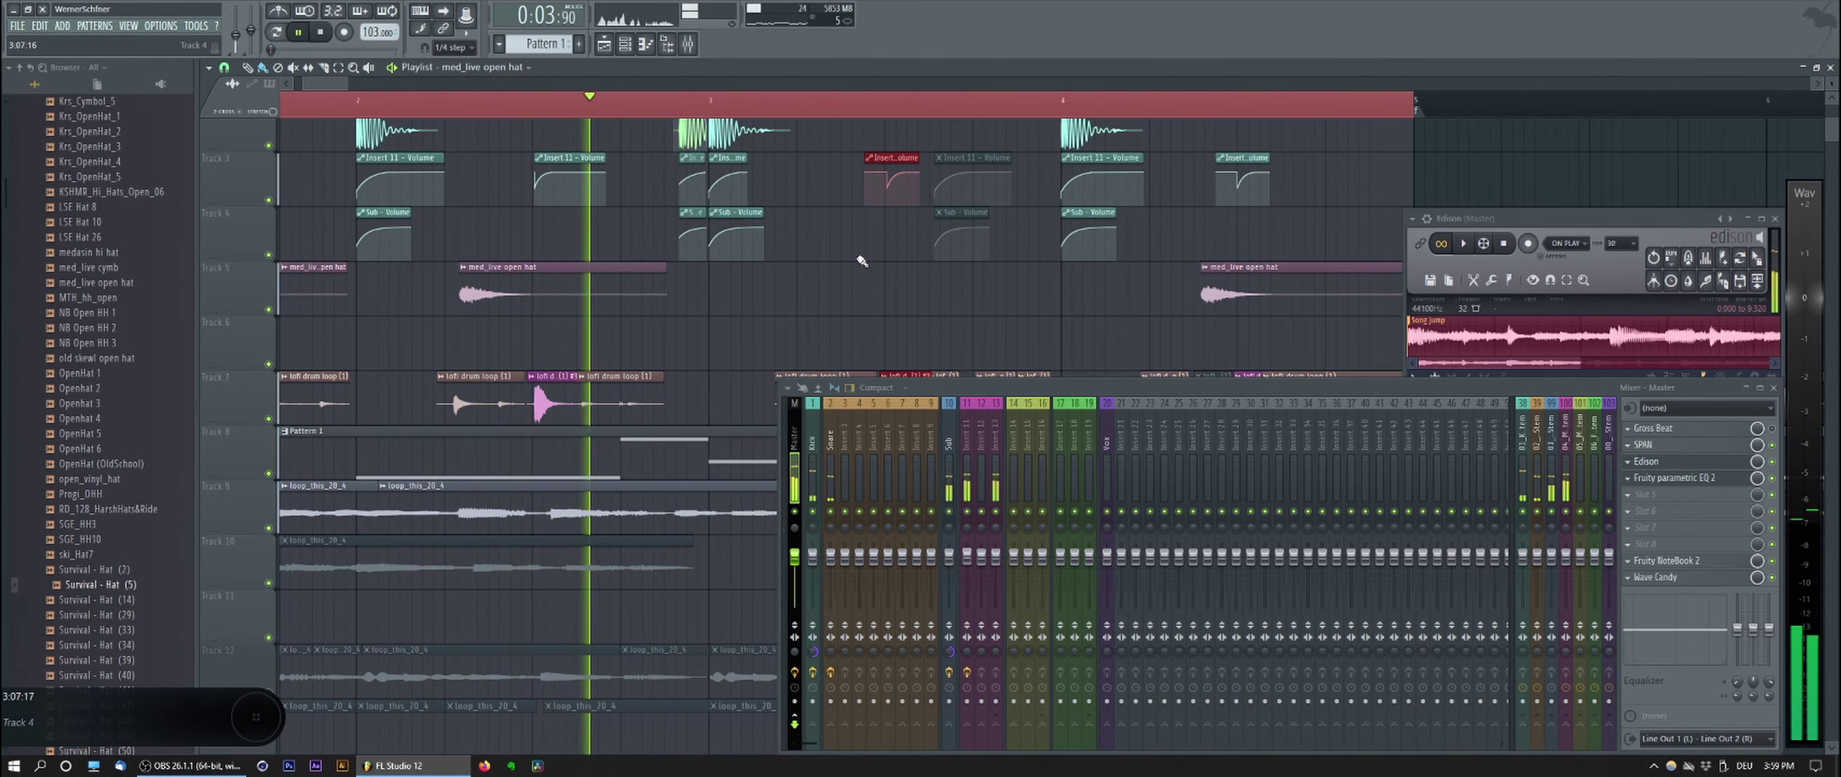
left_click_drag(929, 267, 501, 317)
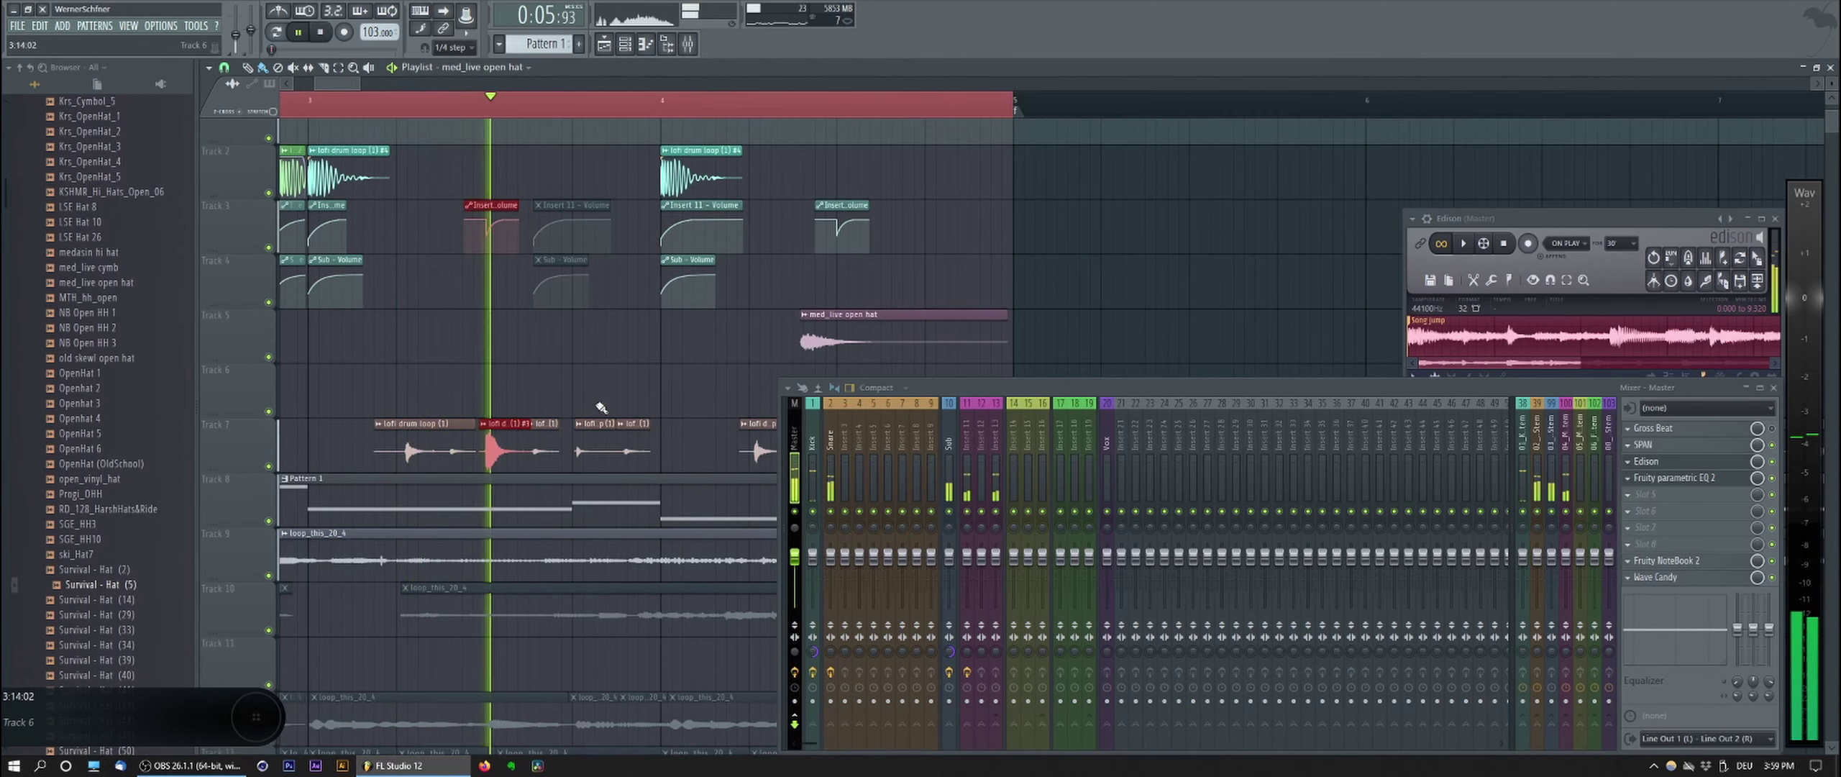
left_click_drag(602, 408, 521, 295)
Step: Stop playback and shift the bar 4 Insert 11 volume automation on Track 3 slightly later to match the snare
scroll(774, 279, "up", 4)
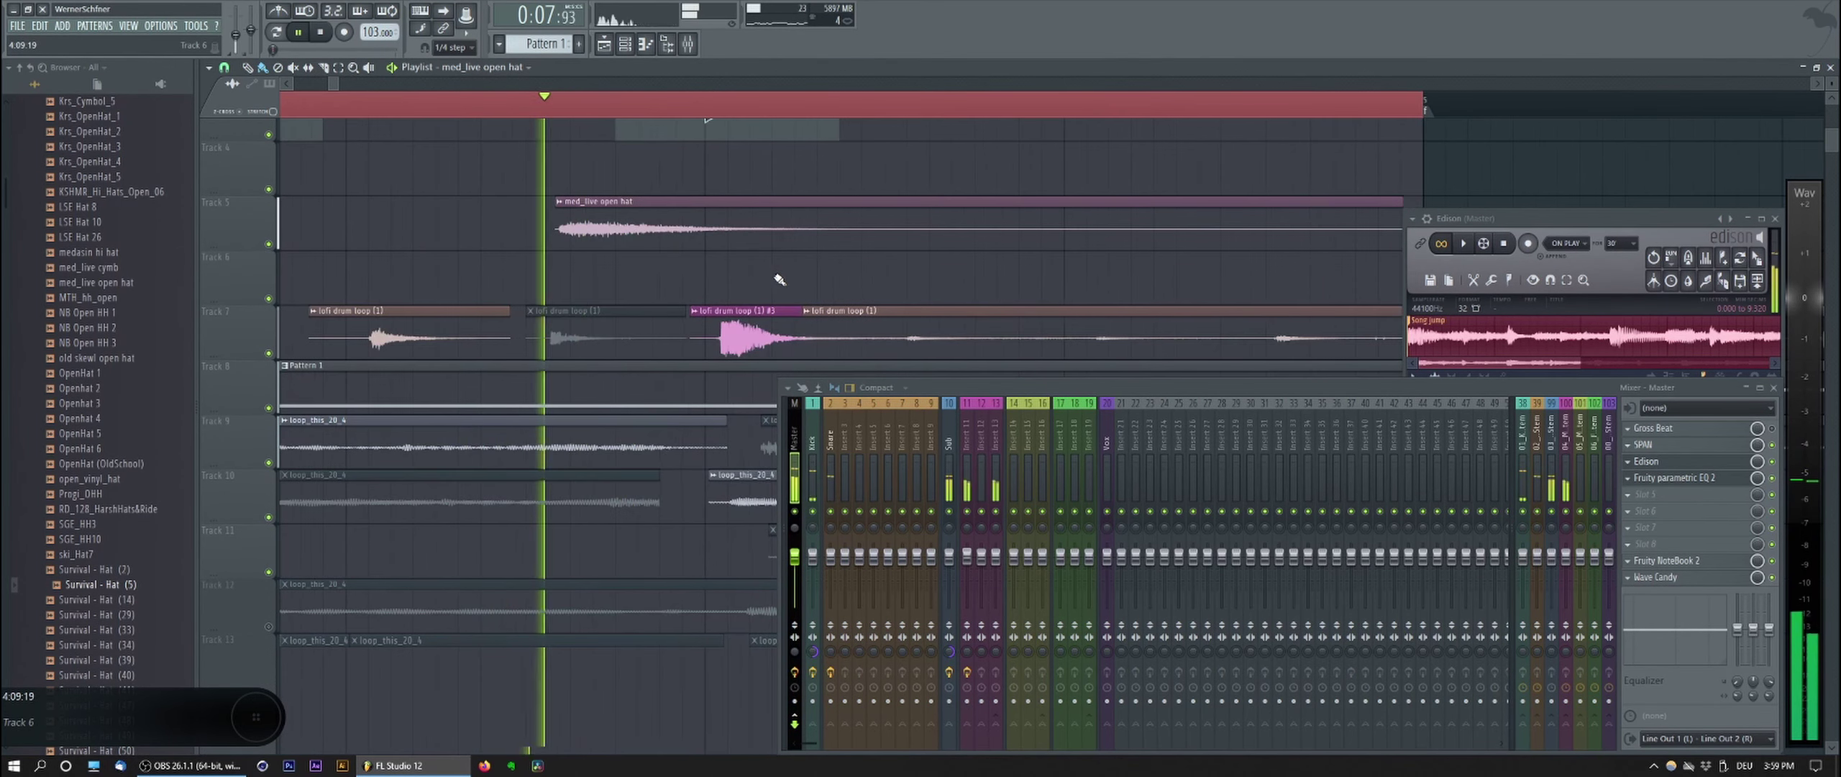
scroll(773, 281, "up", 3)
key("space")
mouse_move(731, 235)
left_mouse_down()
mouse_move(728, 470)
mouse_move(734, 235)
left_mouse_up()
left_click(653, 294, "ctrl")
scroll(651, 294, "down", 7)
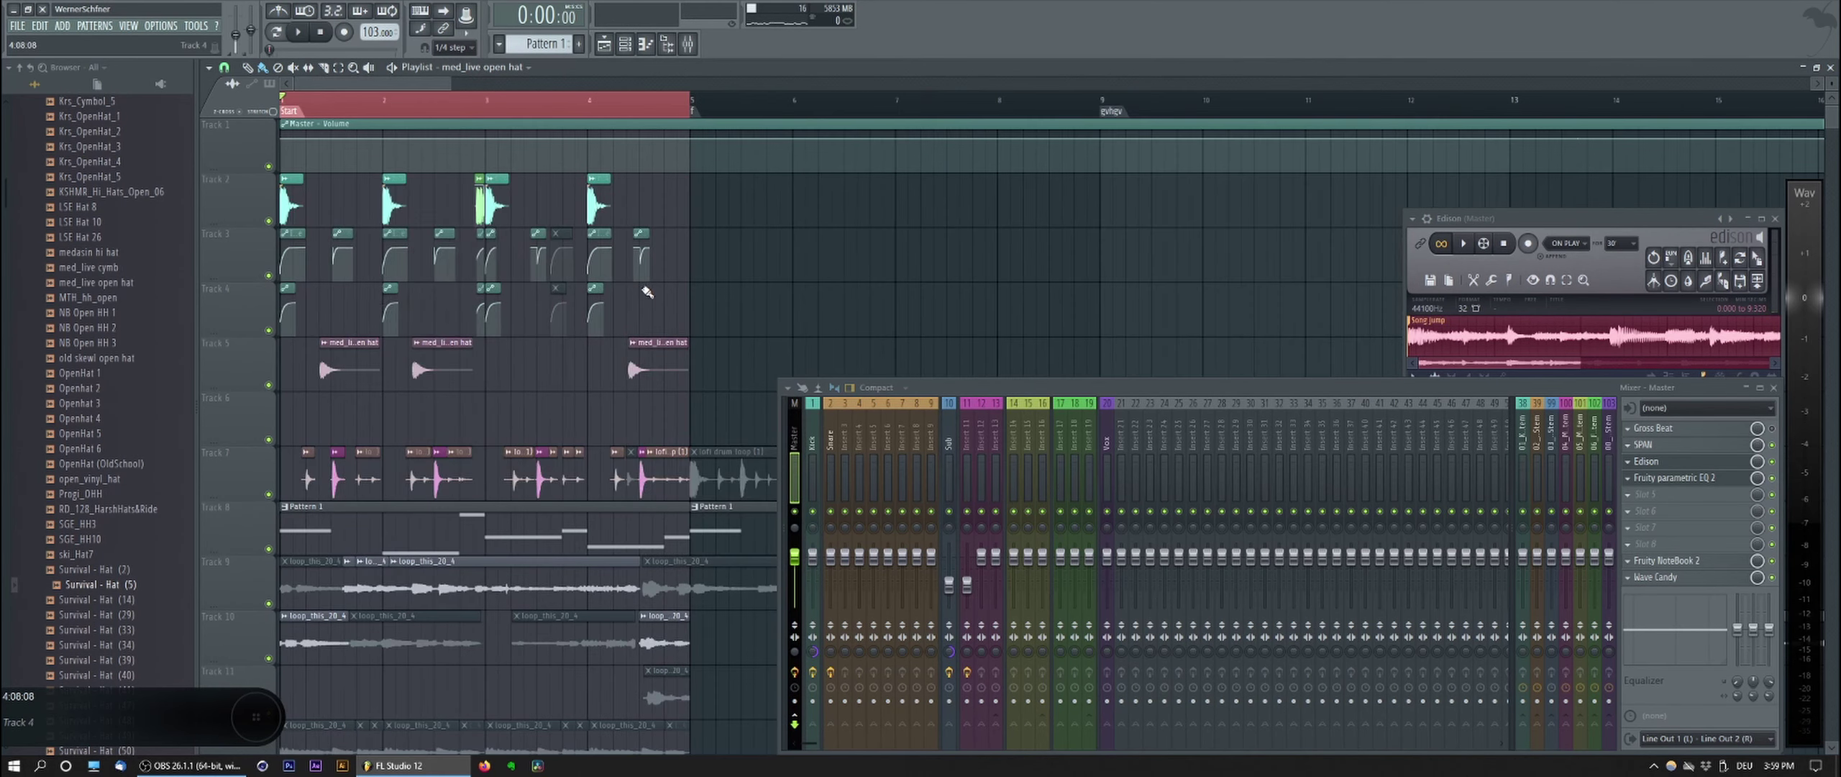
Step: Examine how the bar 1 snare clip on Track 7 lines up with its Insert 11 volume automation, selecting both clips together
scroll(647, 292, "down", 1)
scroll(633, 288, "up", 6)
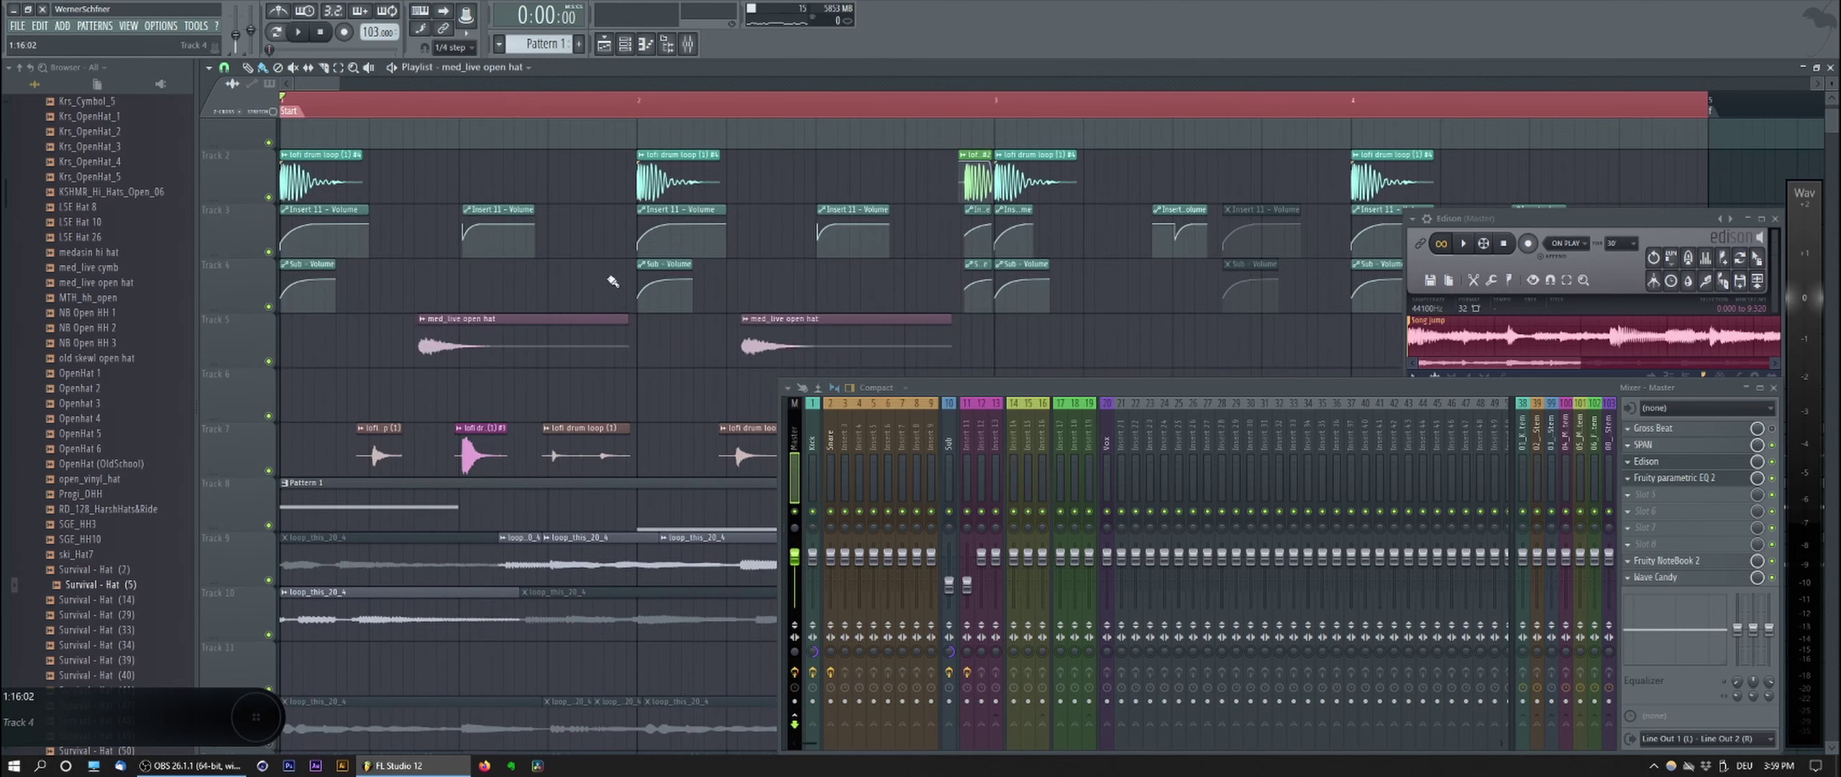
scroll(538, 271, "down", 2)
scroll(440, 393, "up", 3)
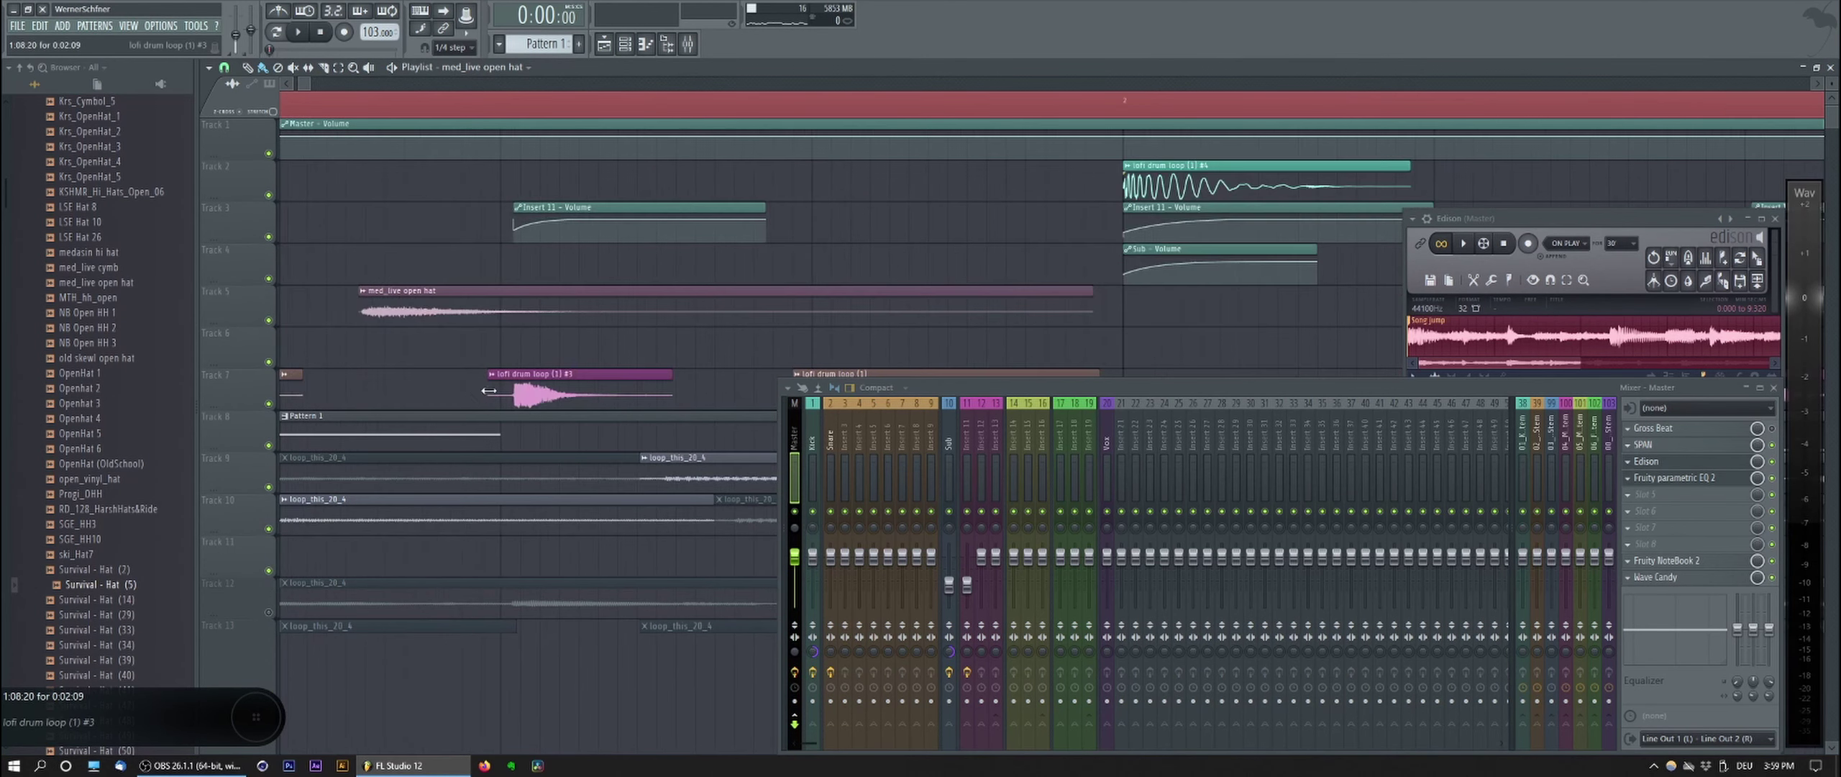
left_click(536, 389, "ctrl")
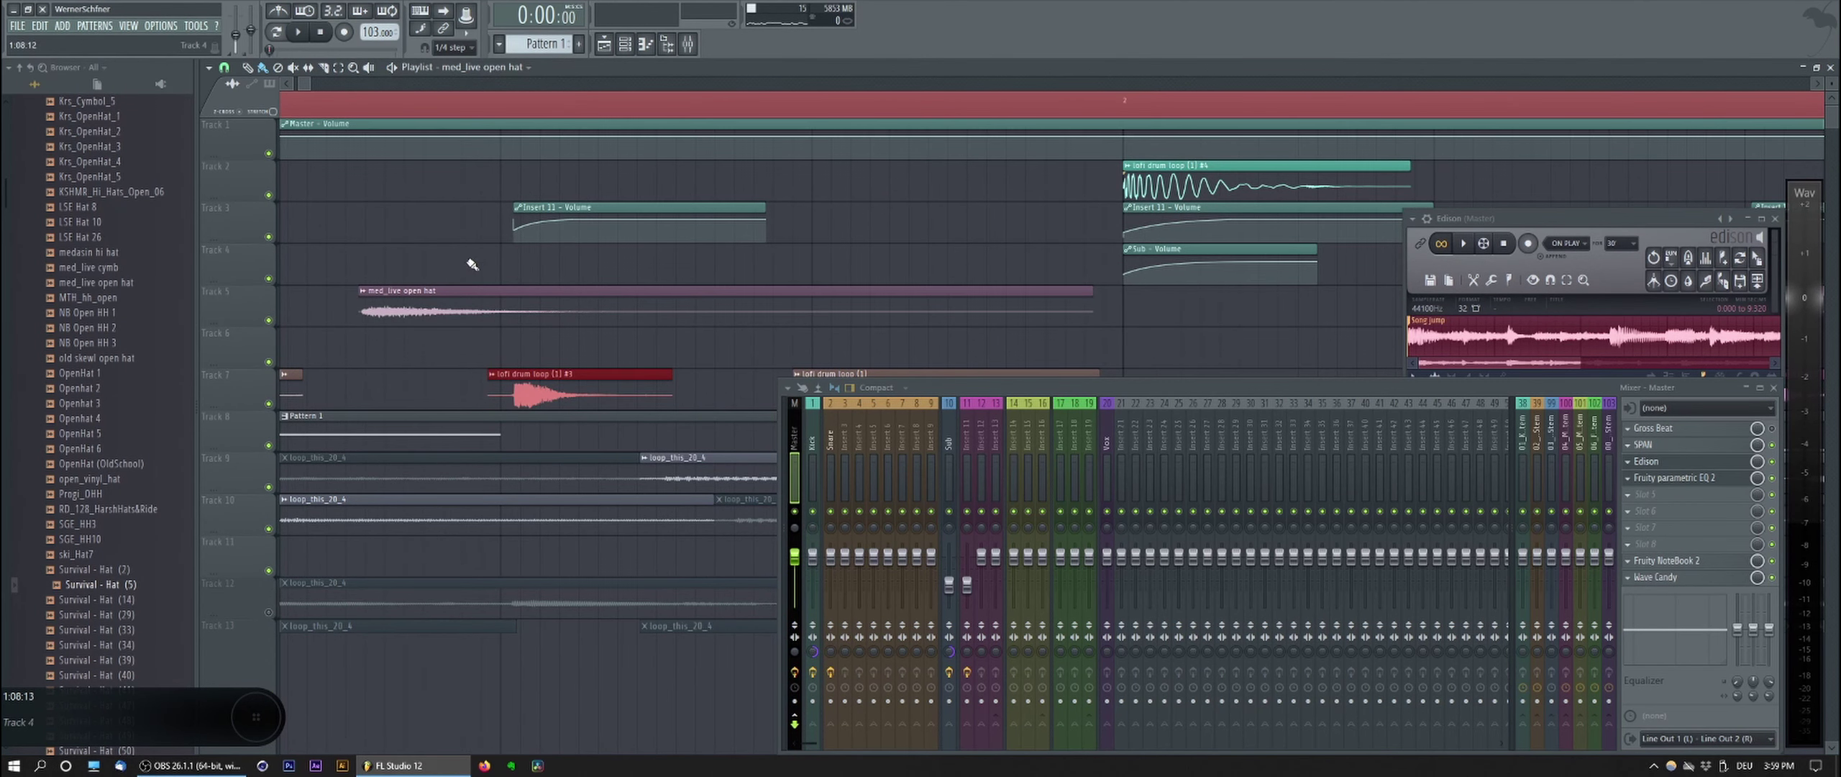
left_click(625, 212, "ctrl")
left_click(471, 242)
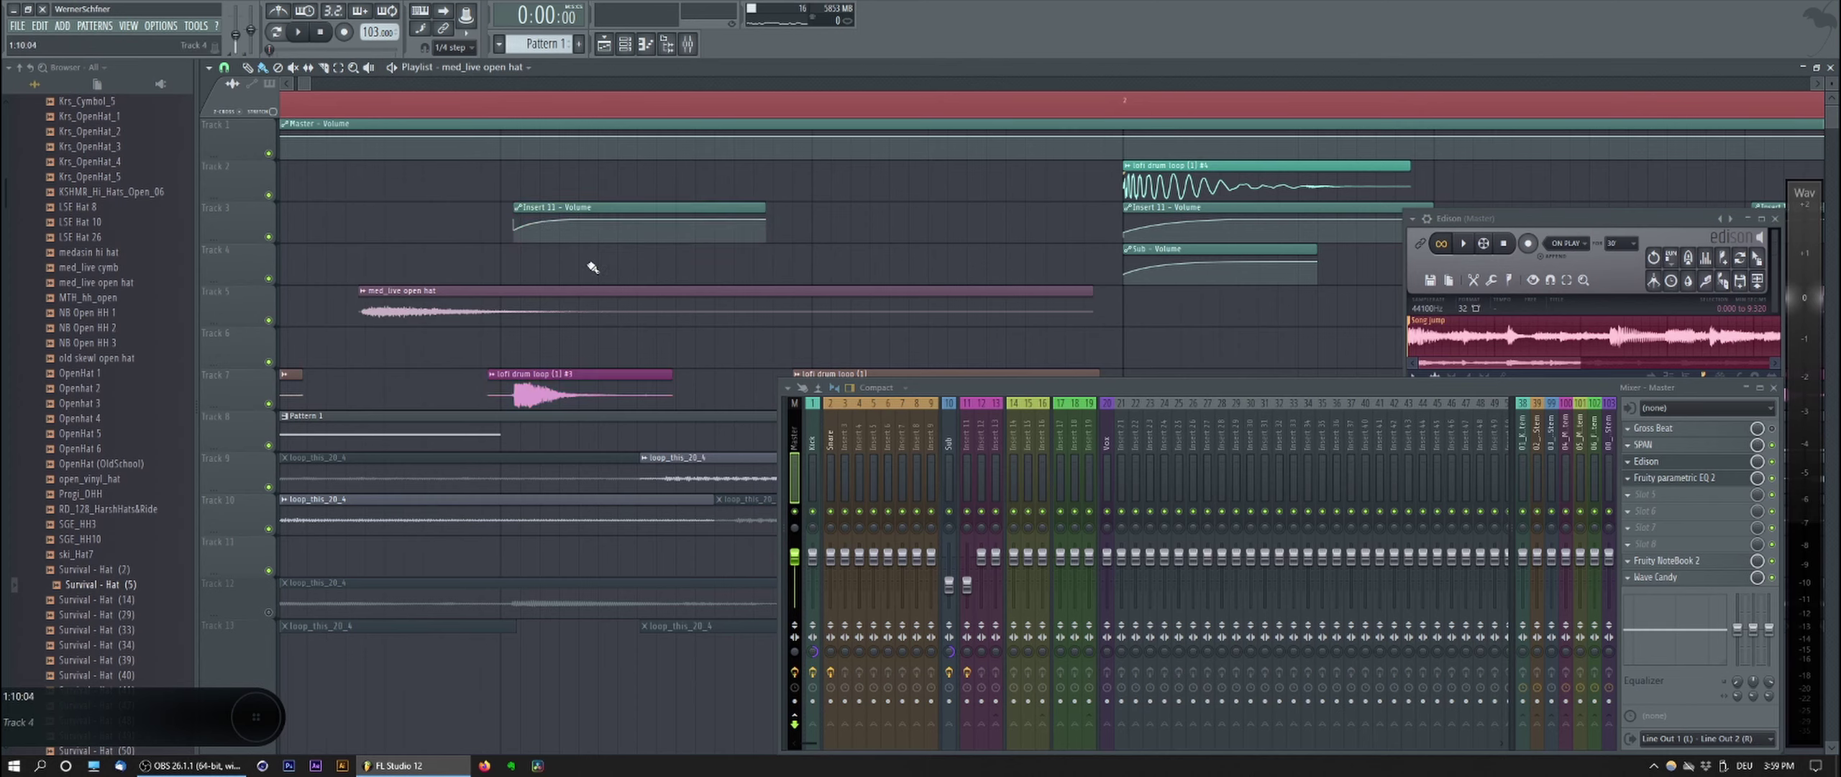
scroll(568, 237, "down", 3)
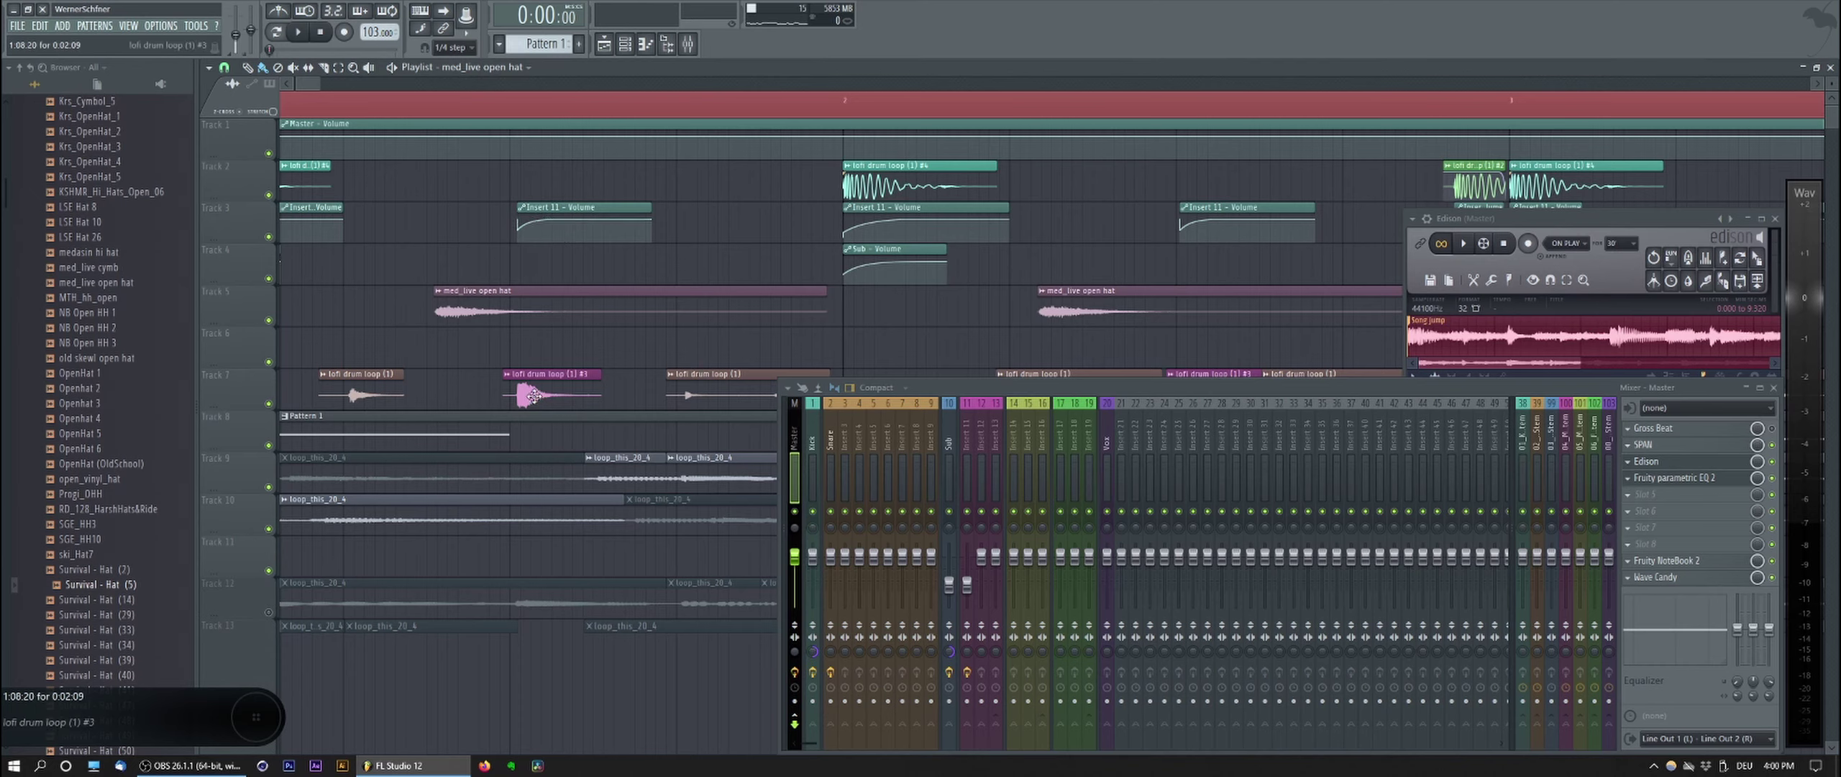
left_click(556, 218, "ctrl")
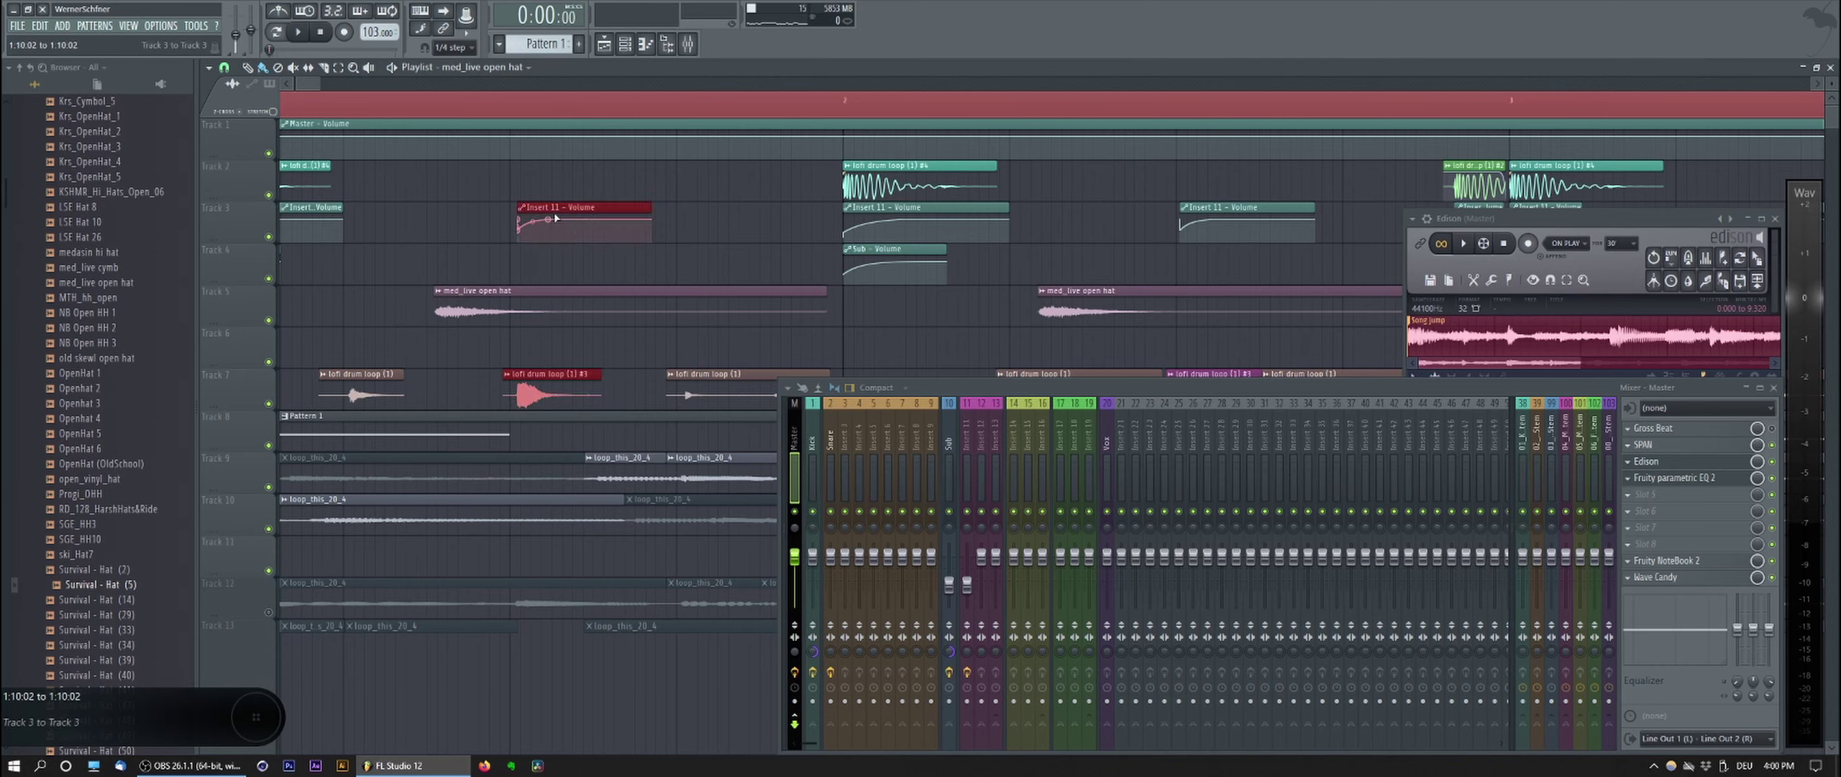
left_click(466, 234, "ctrl")
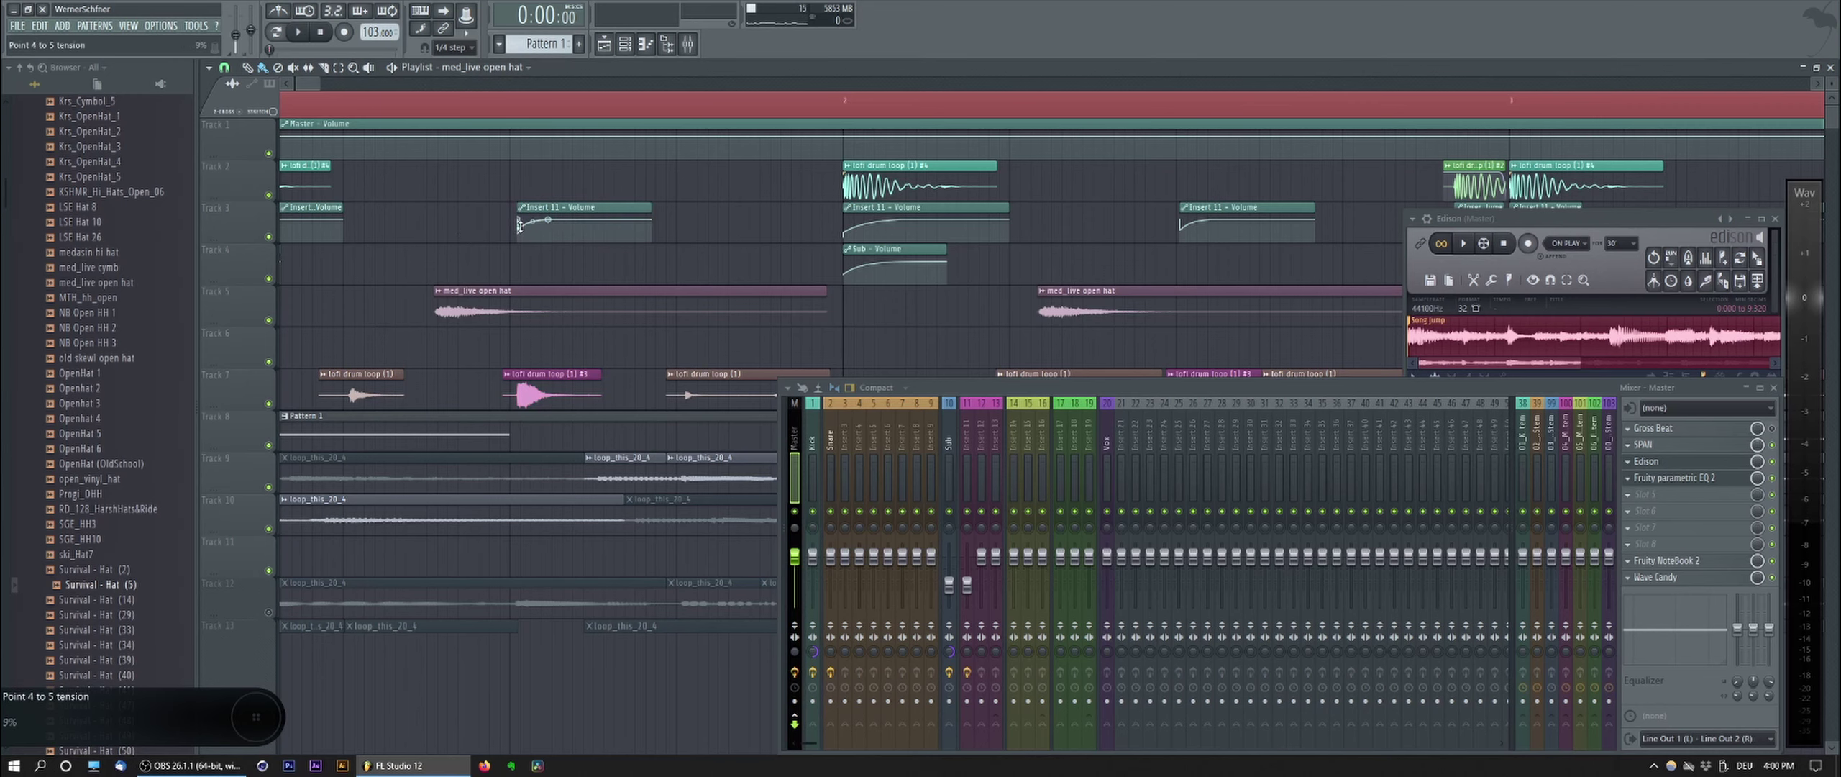
Step: Review the Insert 11 and Sub volume ducking clips by selecting all clips on Tracks 3 and 4, and clear the selection
left_click(579, 230, "ctrl")
scroll(578, 230, "down", 4)
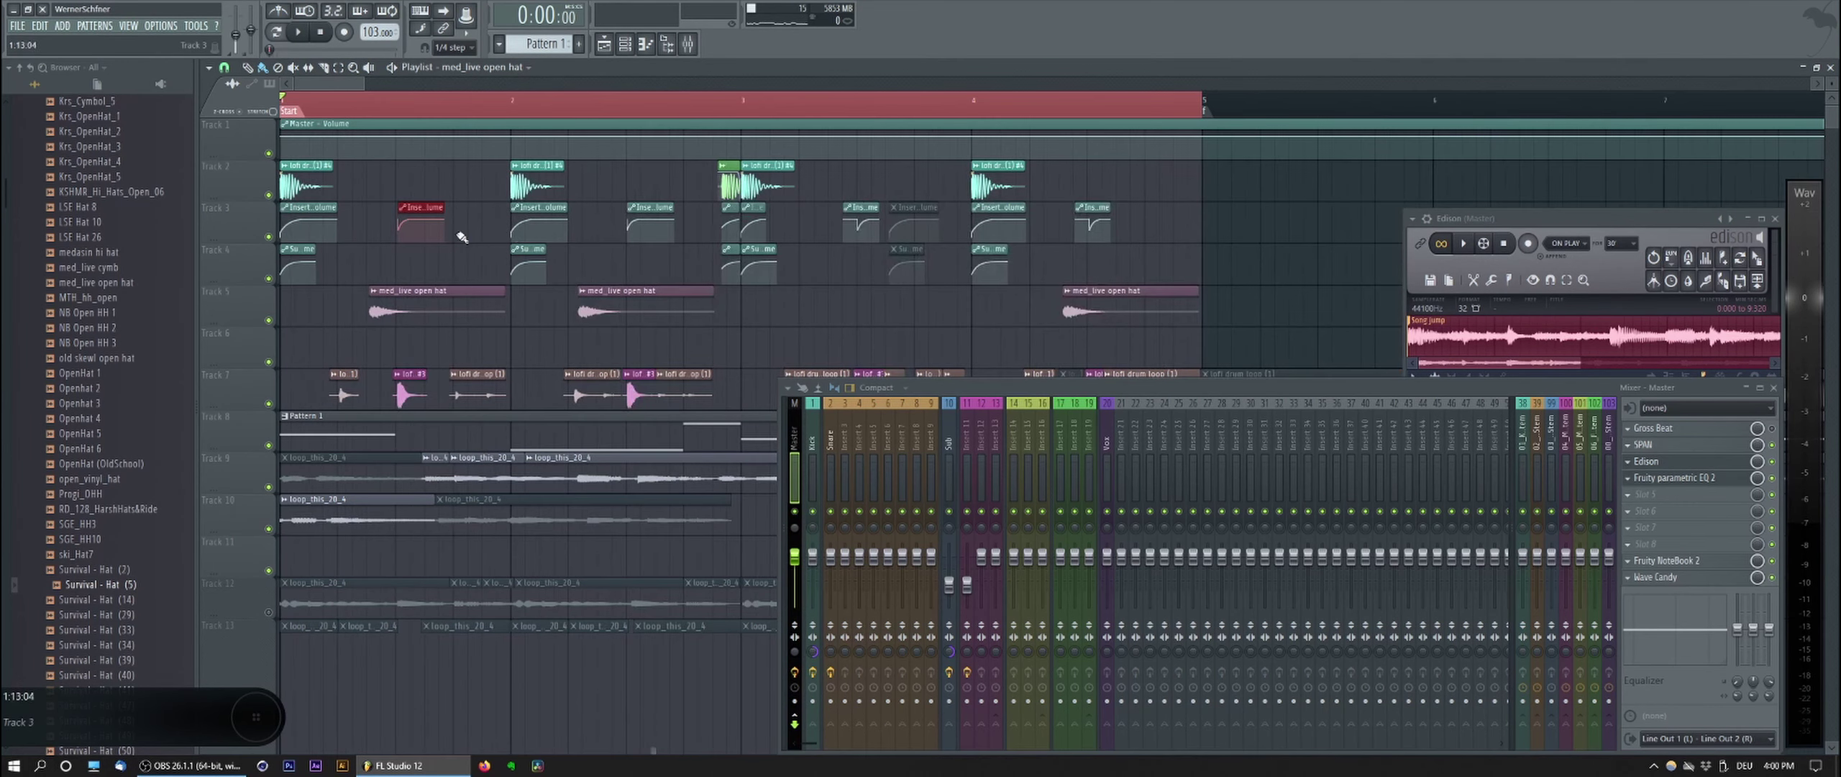
double_click(235, 235)
left_click(382, 232, "ctrl")
double_click(238, 236)
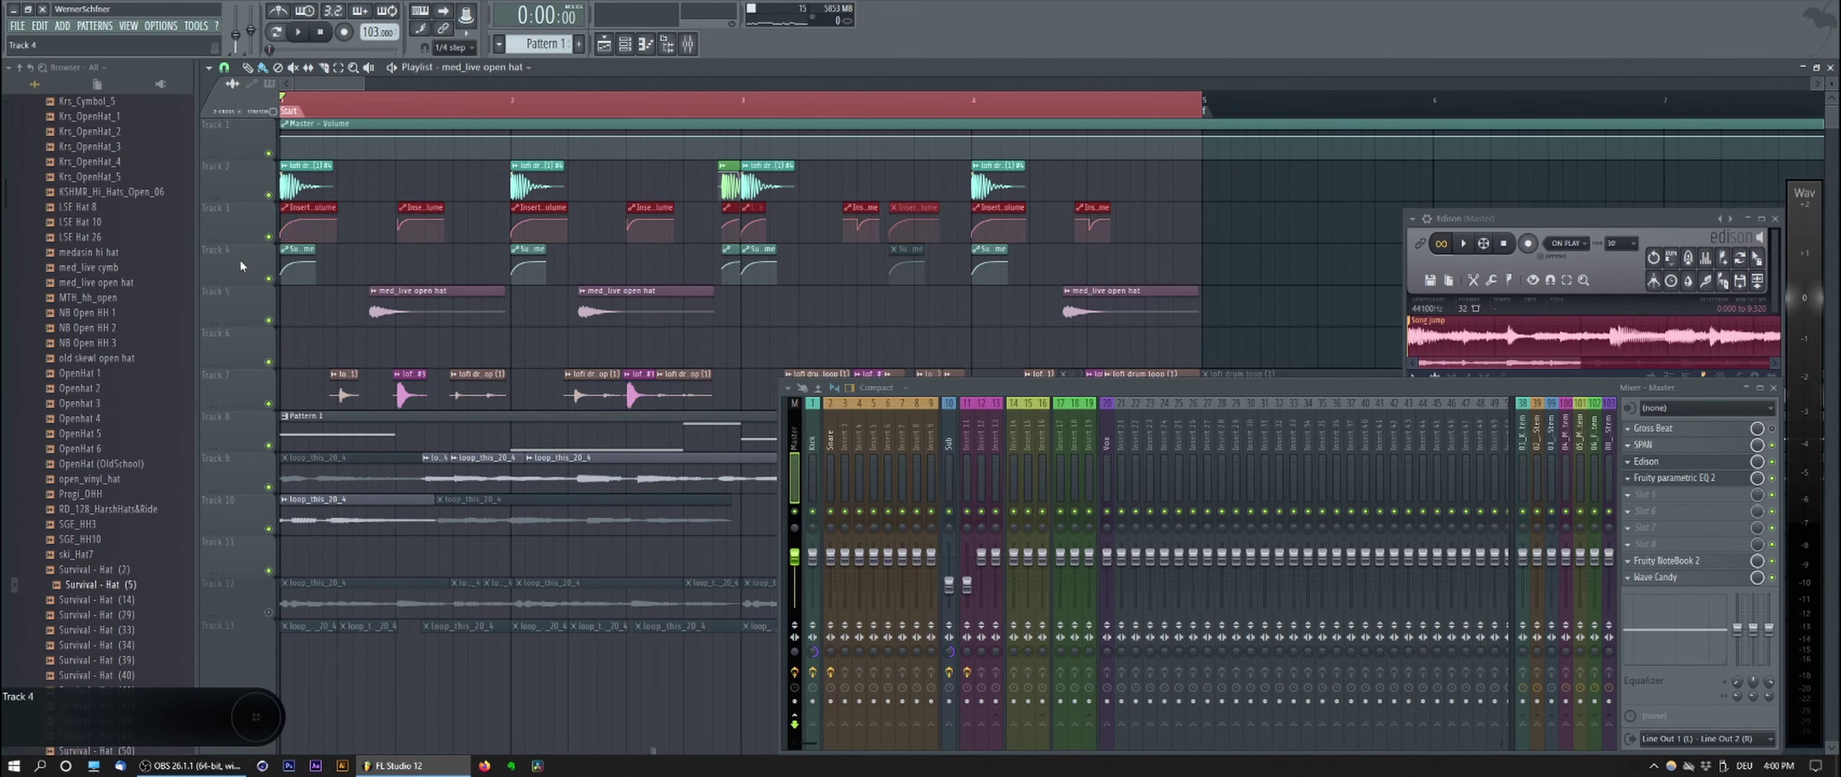
double_click(241, 266)
left_click(357, 250, "ctrl")
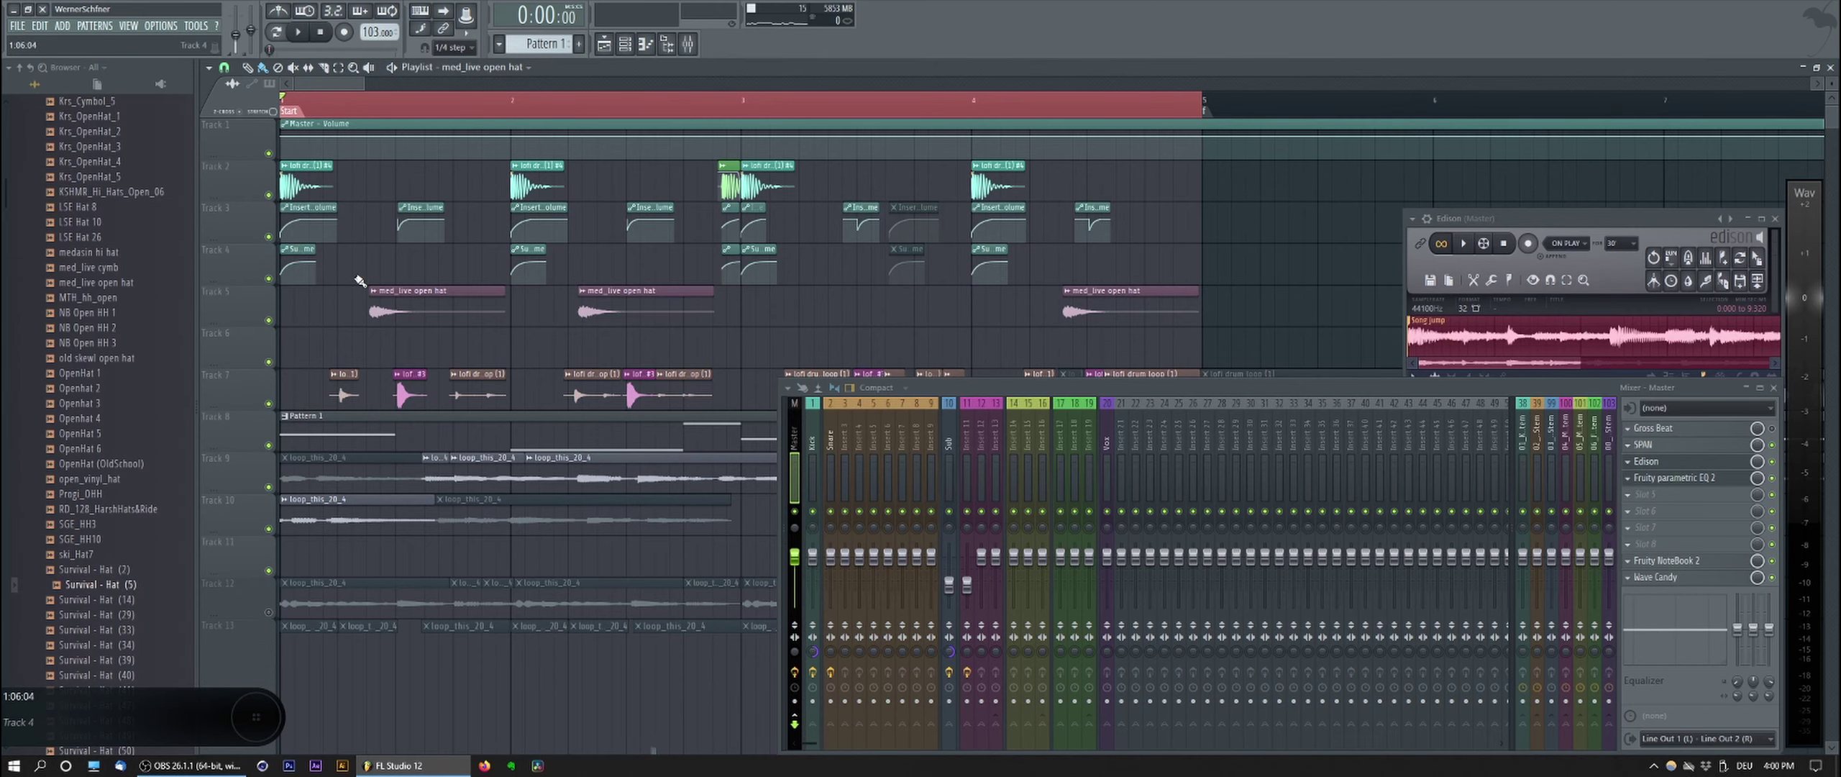
scroll(358, 290, "down", 4)
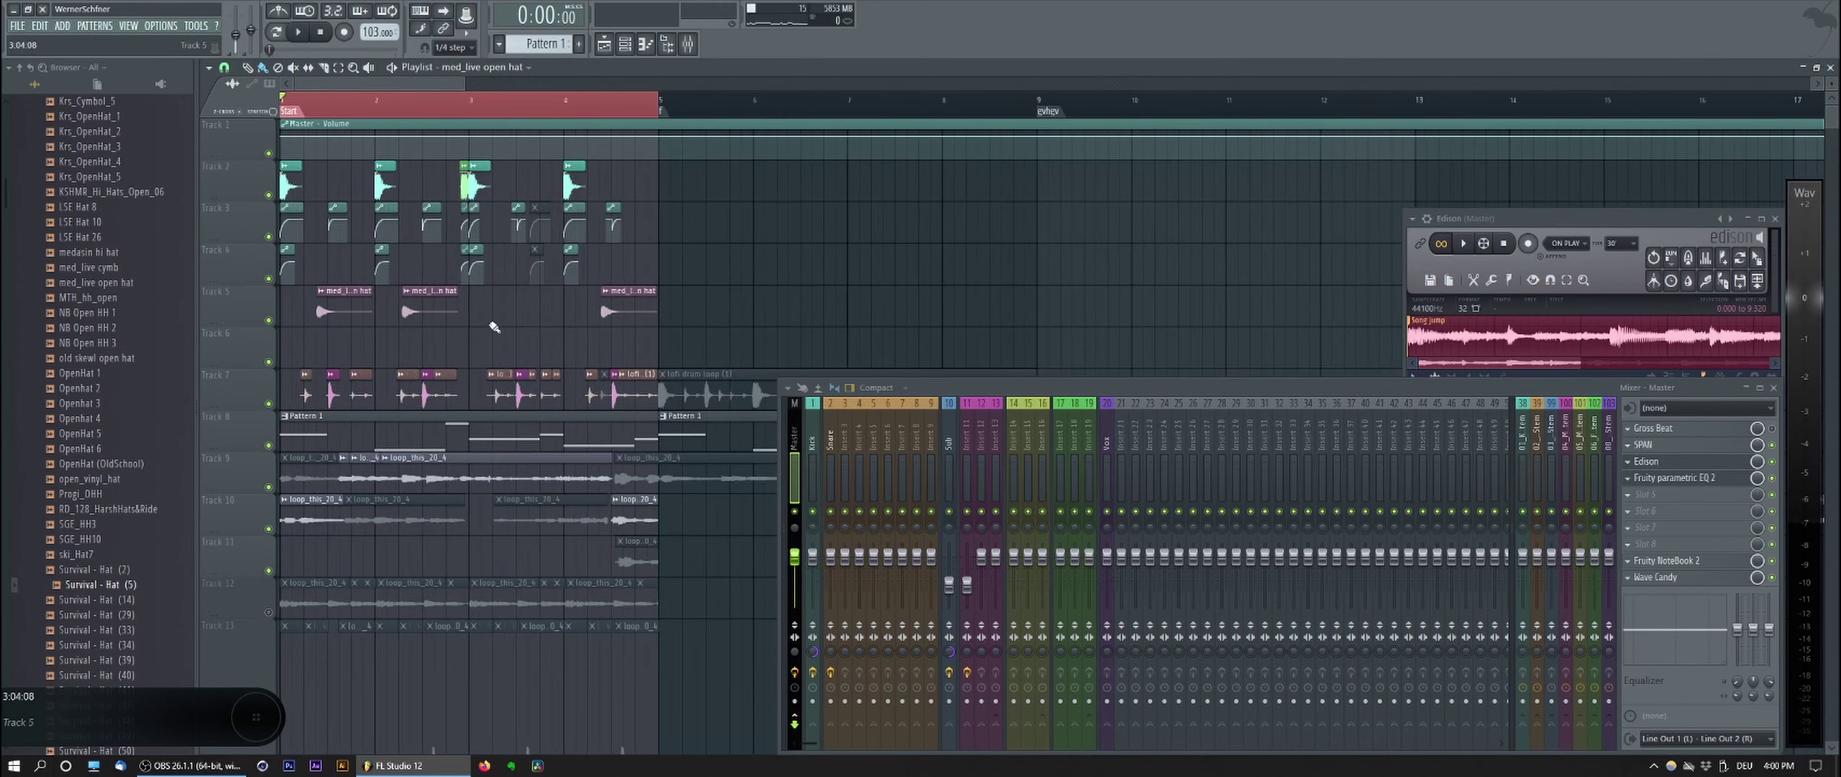